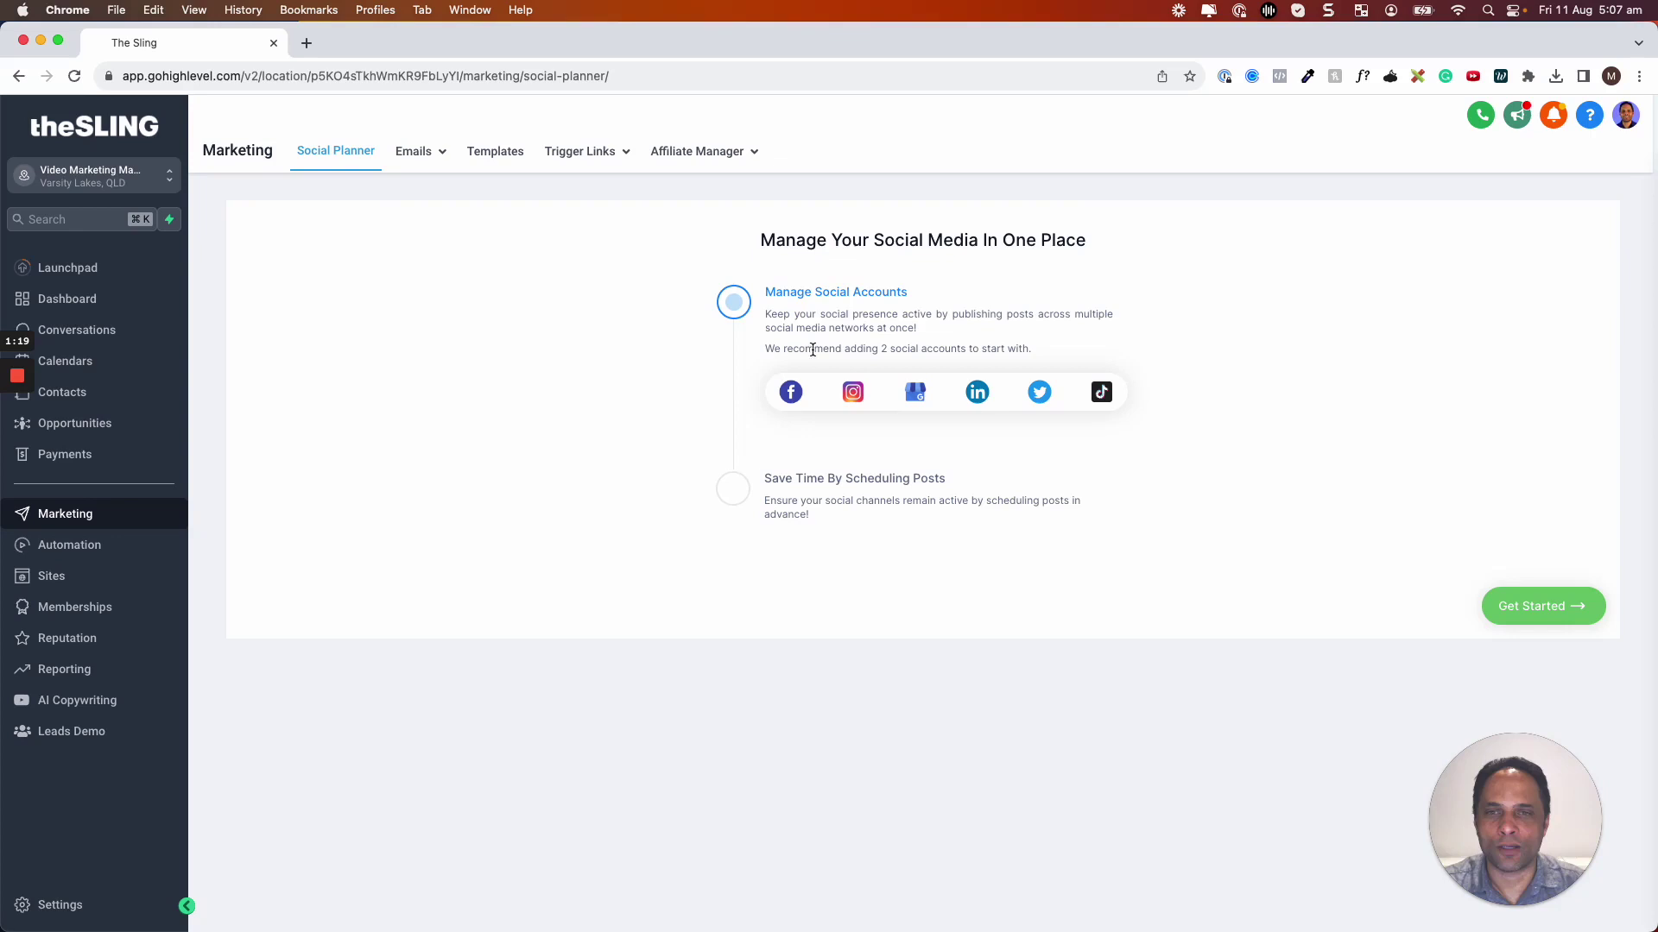
Step: Connect the personal Facebook page to the Social Planner from the pages list
{"action": "left_click", "coordinate": [793, 393]}
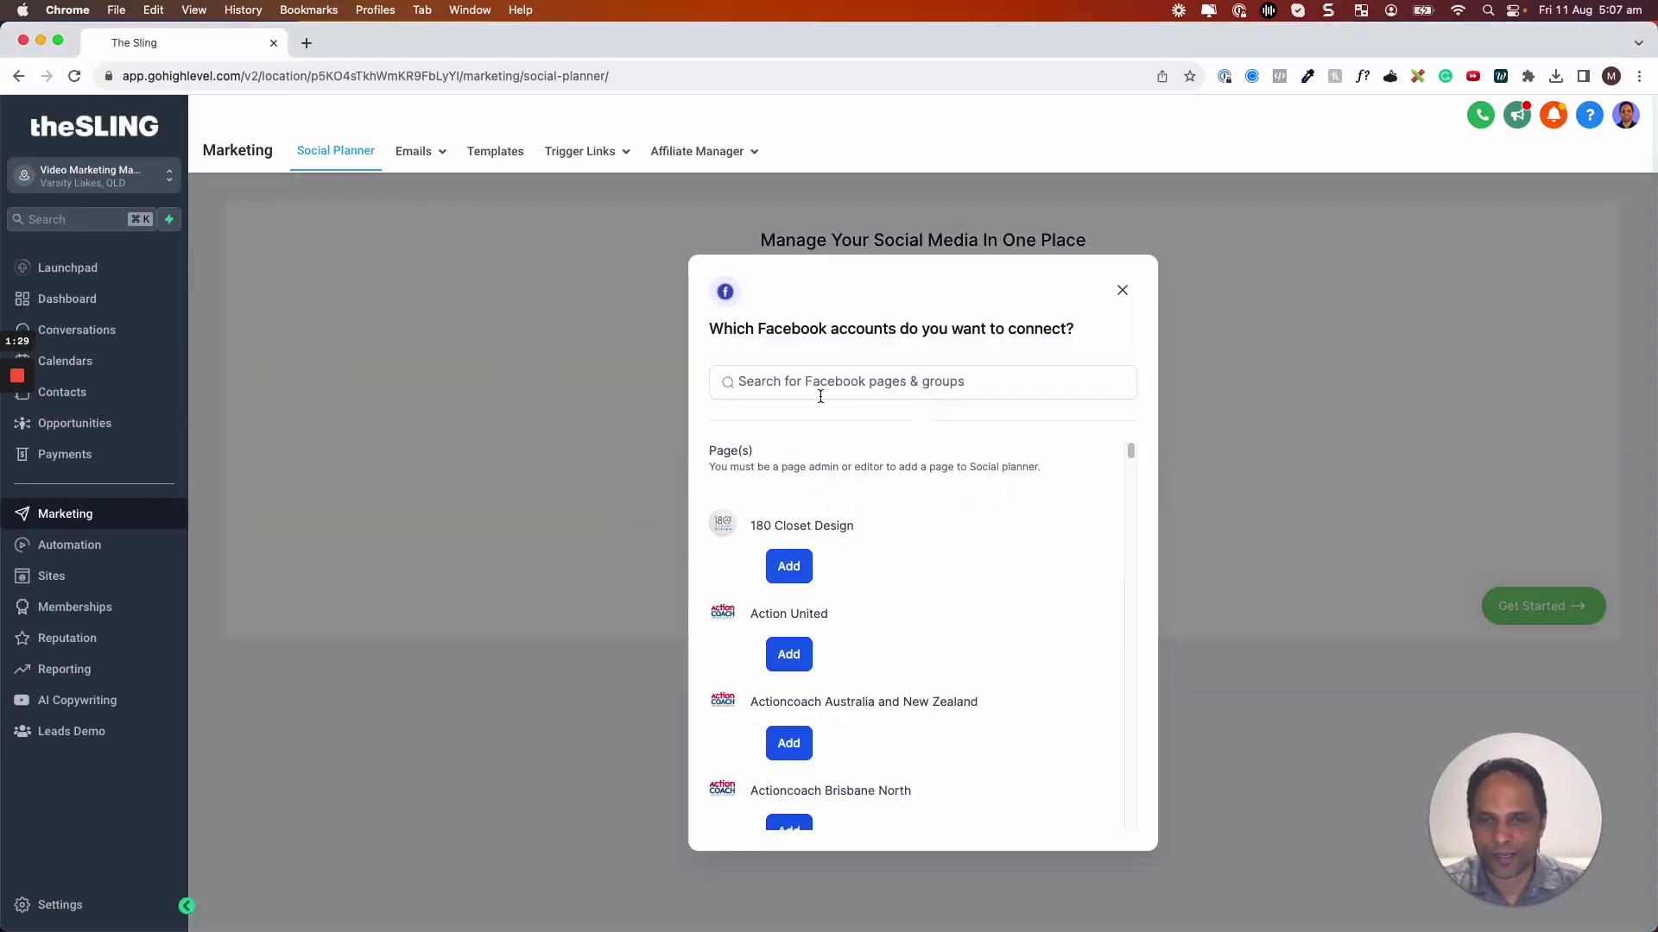
{"action": "left_click", "coordinate": [820, 384]}
{"action": "type", "text": "marlon"}
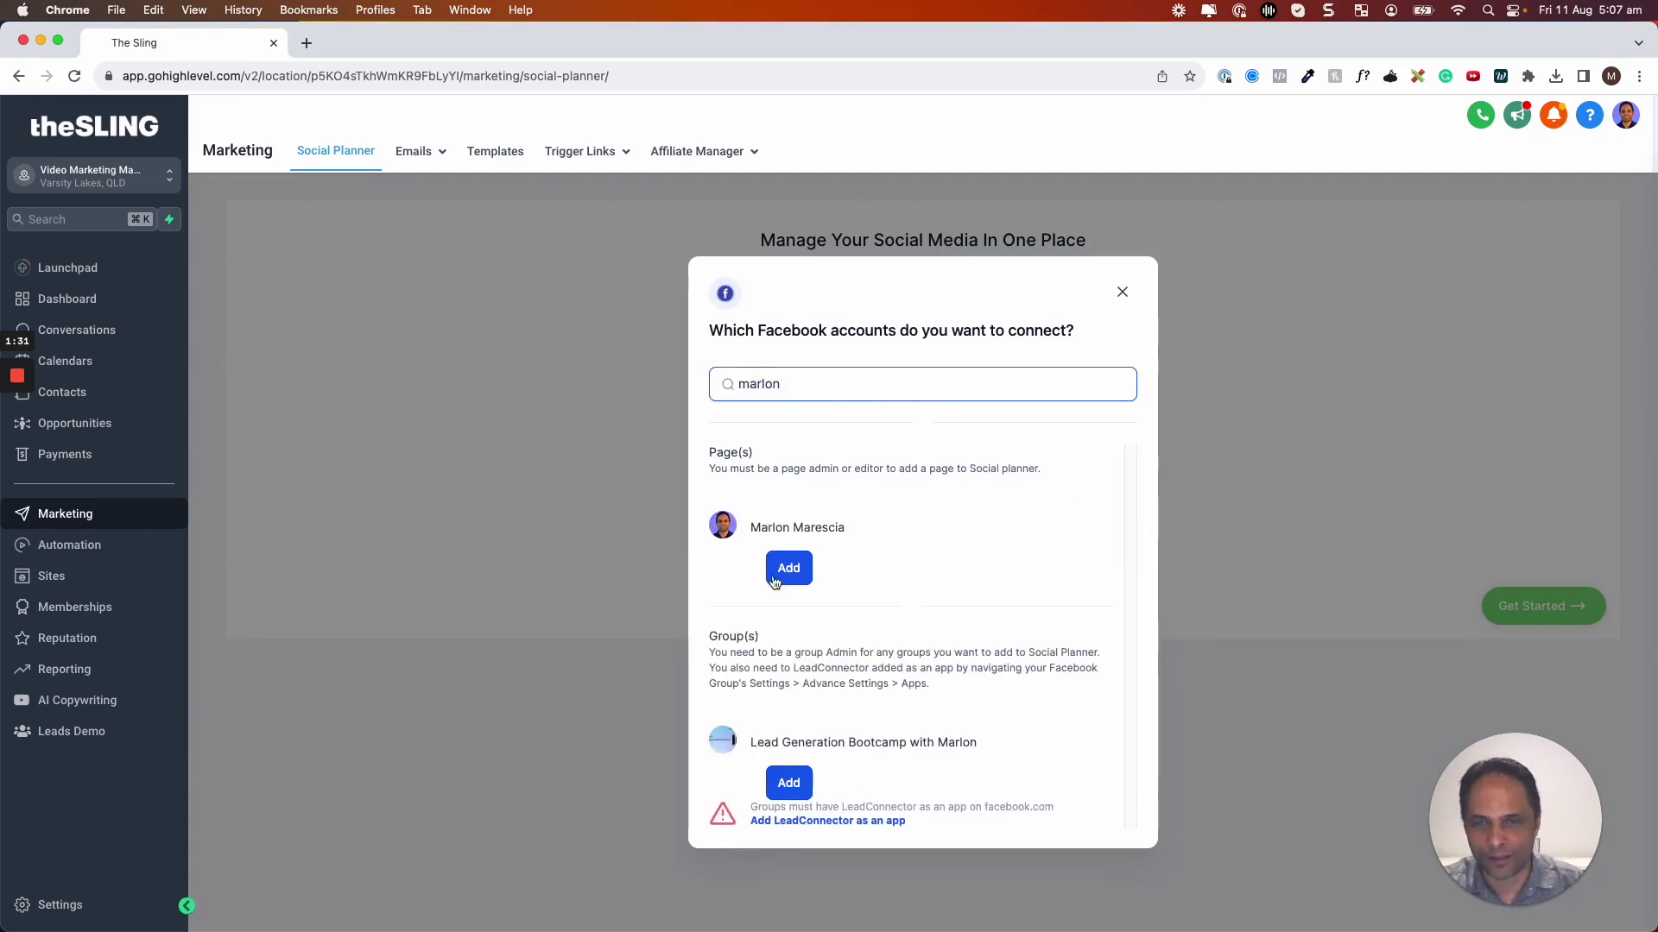
{"action": "left_click", "coordinate": [789, 568]}
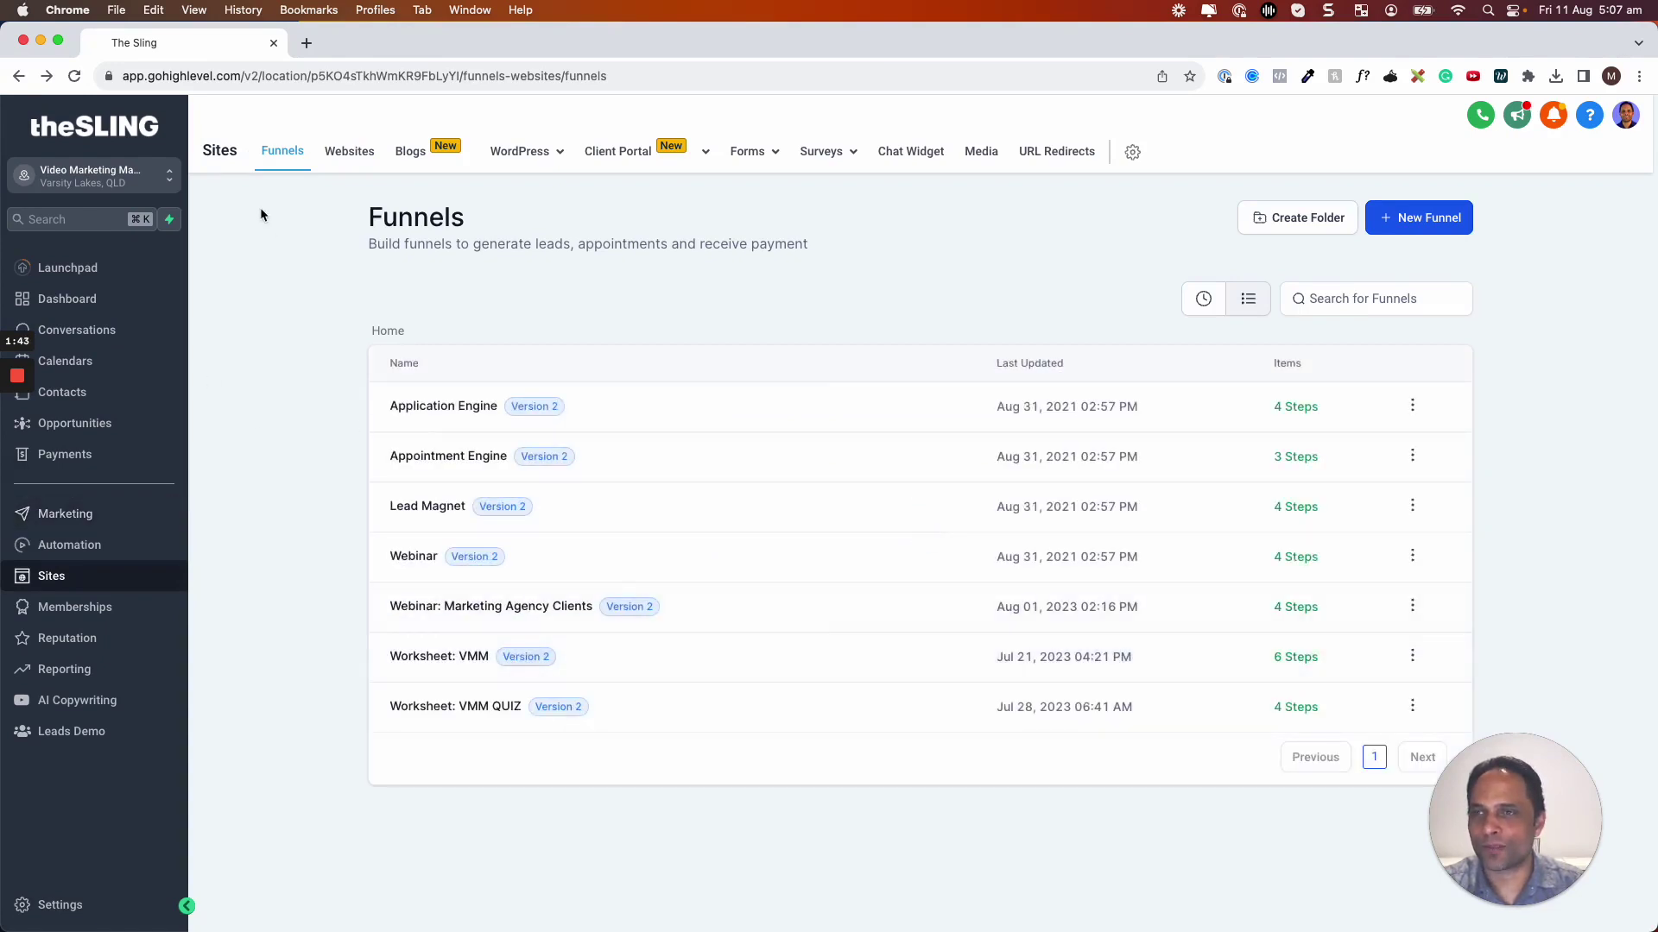
Step: Return to Social Planner and go to its settings for account connections
{"action": "left_click", "coordinate": [64, 514]}
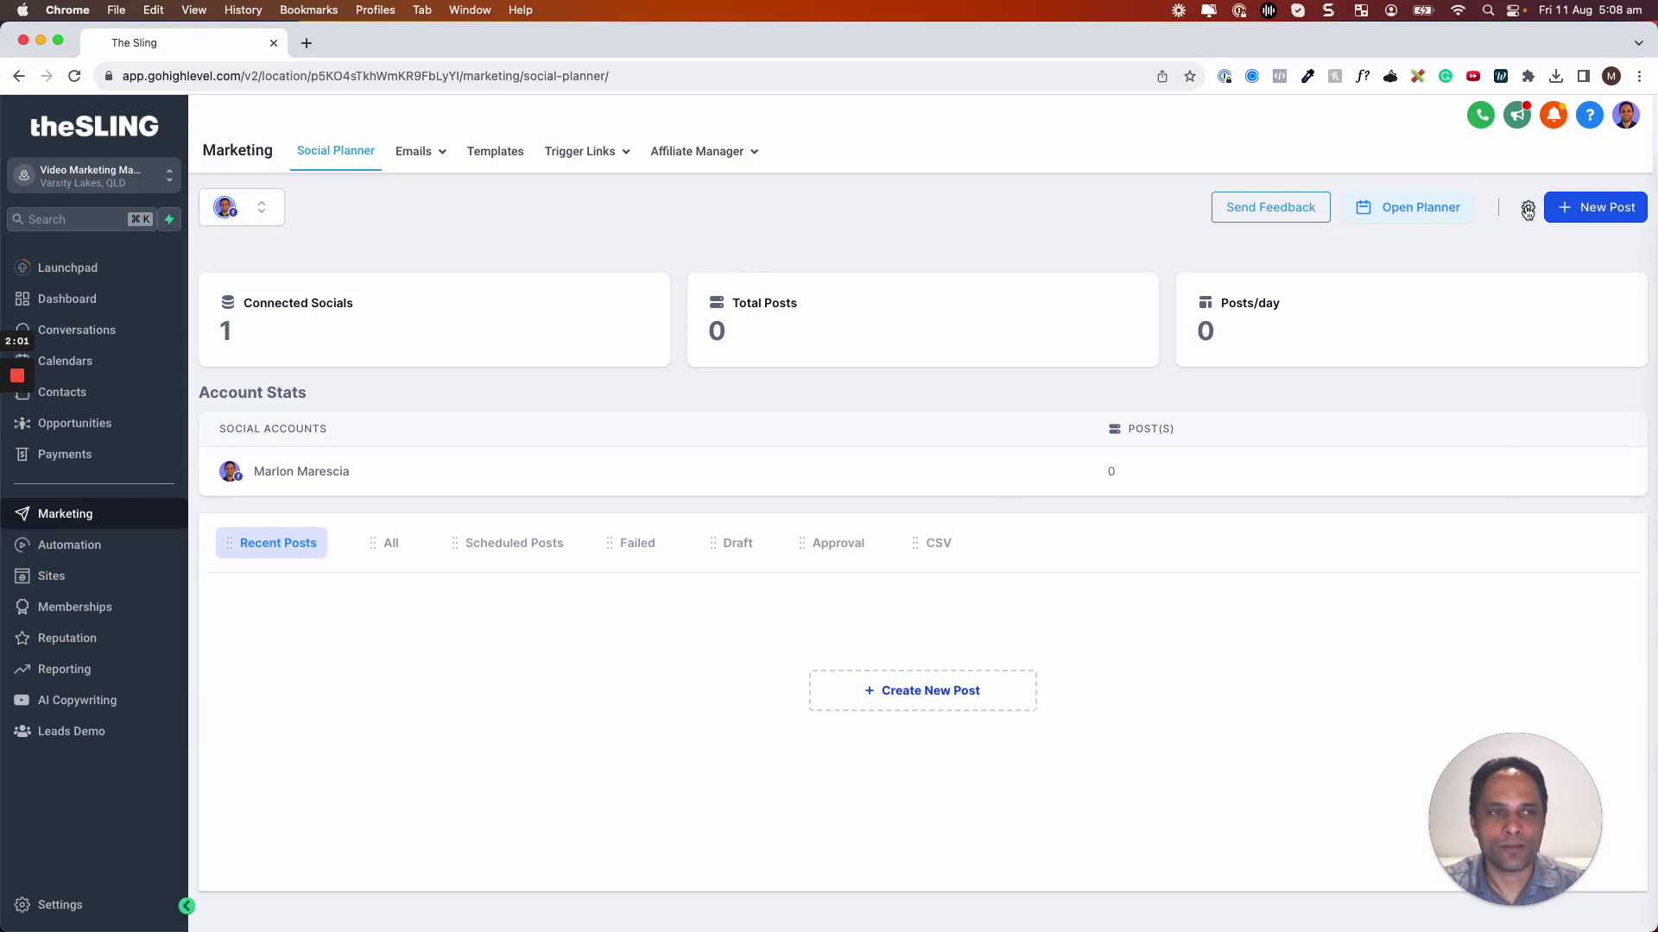
{"action": "left_click", "coordinate": [1528, 209]}
{"action": "scroll", "coordinate": [974, 419], "scroll_direction": "down", "scroll_amount": 3}
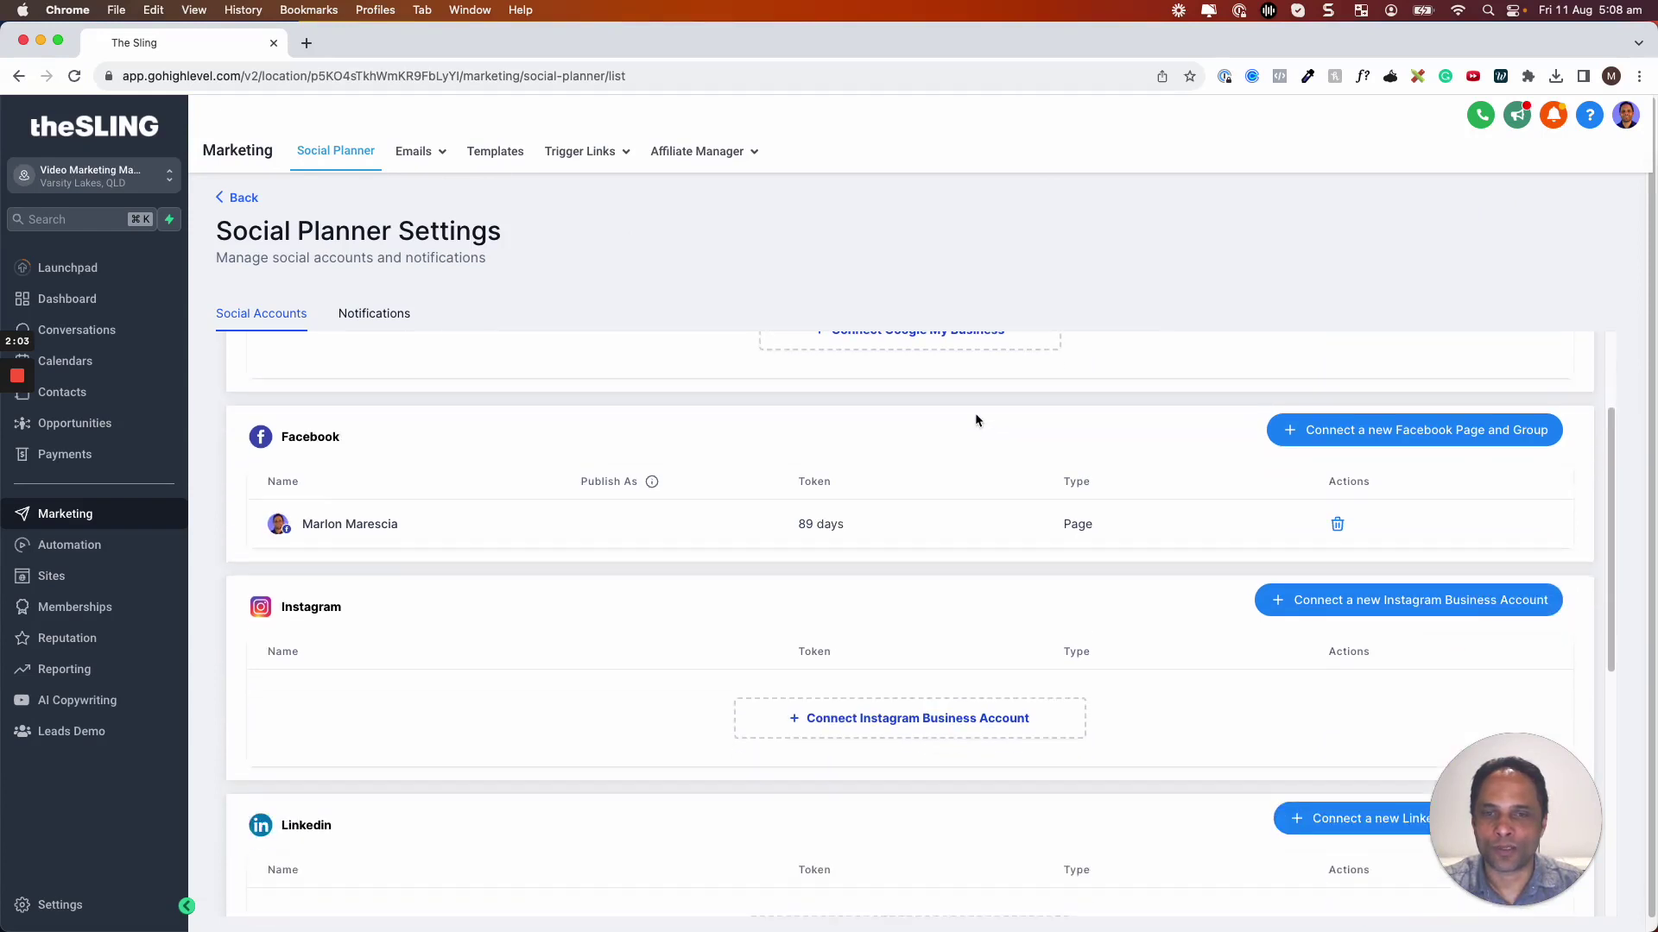
{"action": "scroll", "coordinate": [975, 421], "scroll_direction": "down", "scroll_amount": 4}
{"action": "scroll", "coordinate": [975, 420], "scroll_direction": "down", "scroll_amount": 4}
{"action": "scroll", "coordinate": [975, 419], "scroll_direction": "down", "scroll_amount": 3}
{"action": "scroll", "coordinate": [975, 419], "scroll_direction": "down", "scroll_amount": 2}
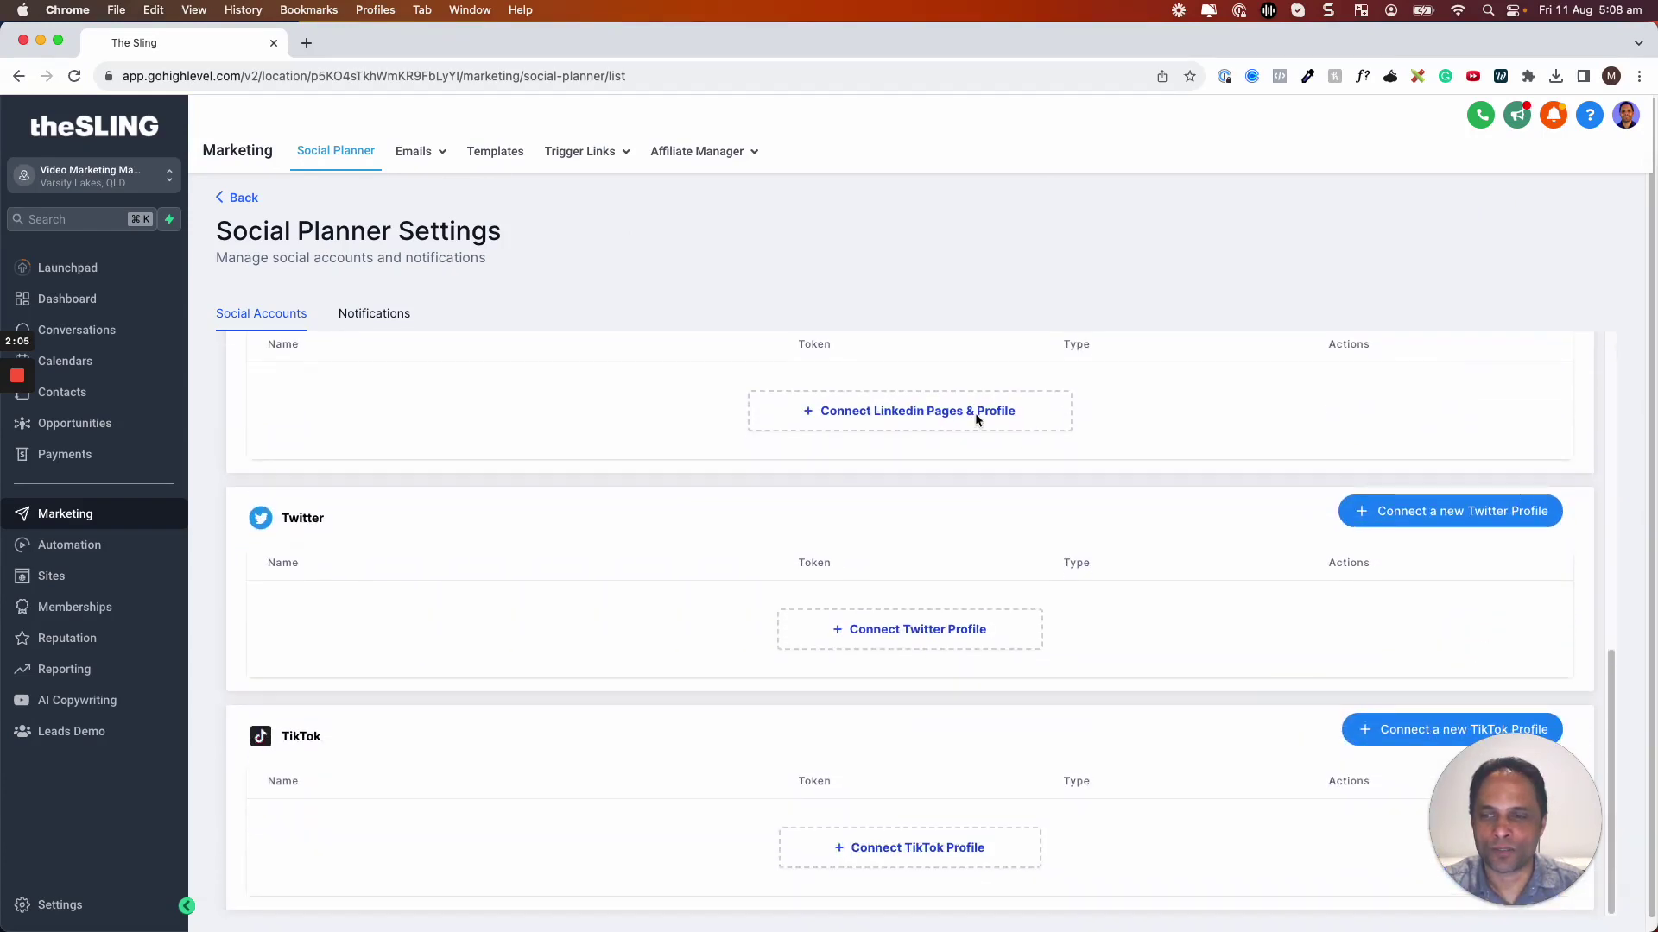
{"action": "scroll", "coordinate": [975, 414], "scroll_direction": "up", "scroll_amount": 3}
{"action": "scroll", "coordinate": [975, 413], "scroll_direction": "up", "scroll_amount": 3}
{"action": "scroll", "coordinate": [974, 414], "scroll_direction": "up", "scroll_amount": 3}
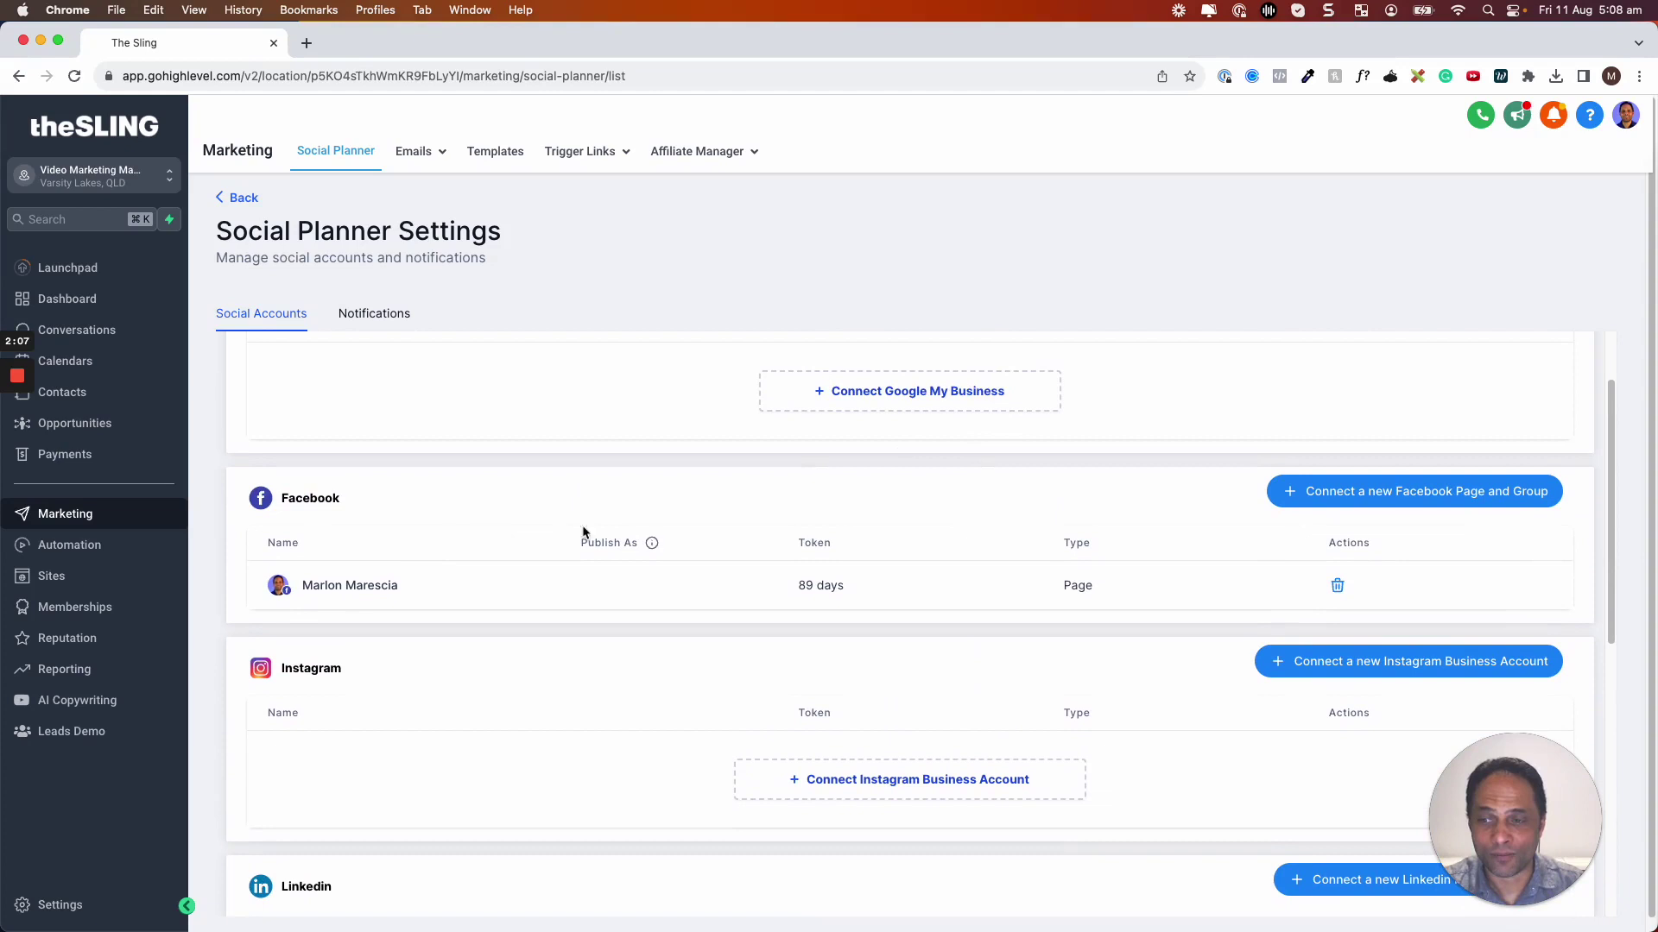
Step: Connect the Profitable Web Designer group, then start an Instagram business account connection
{"action": "left_click", "coordinate": [1387, 494]}
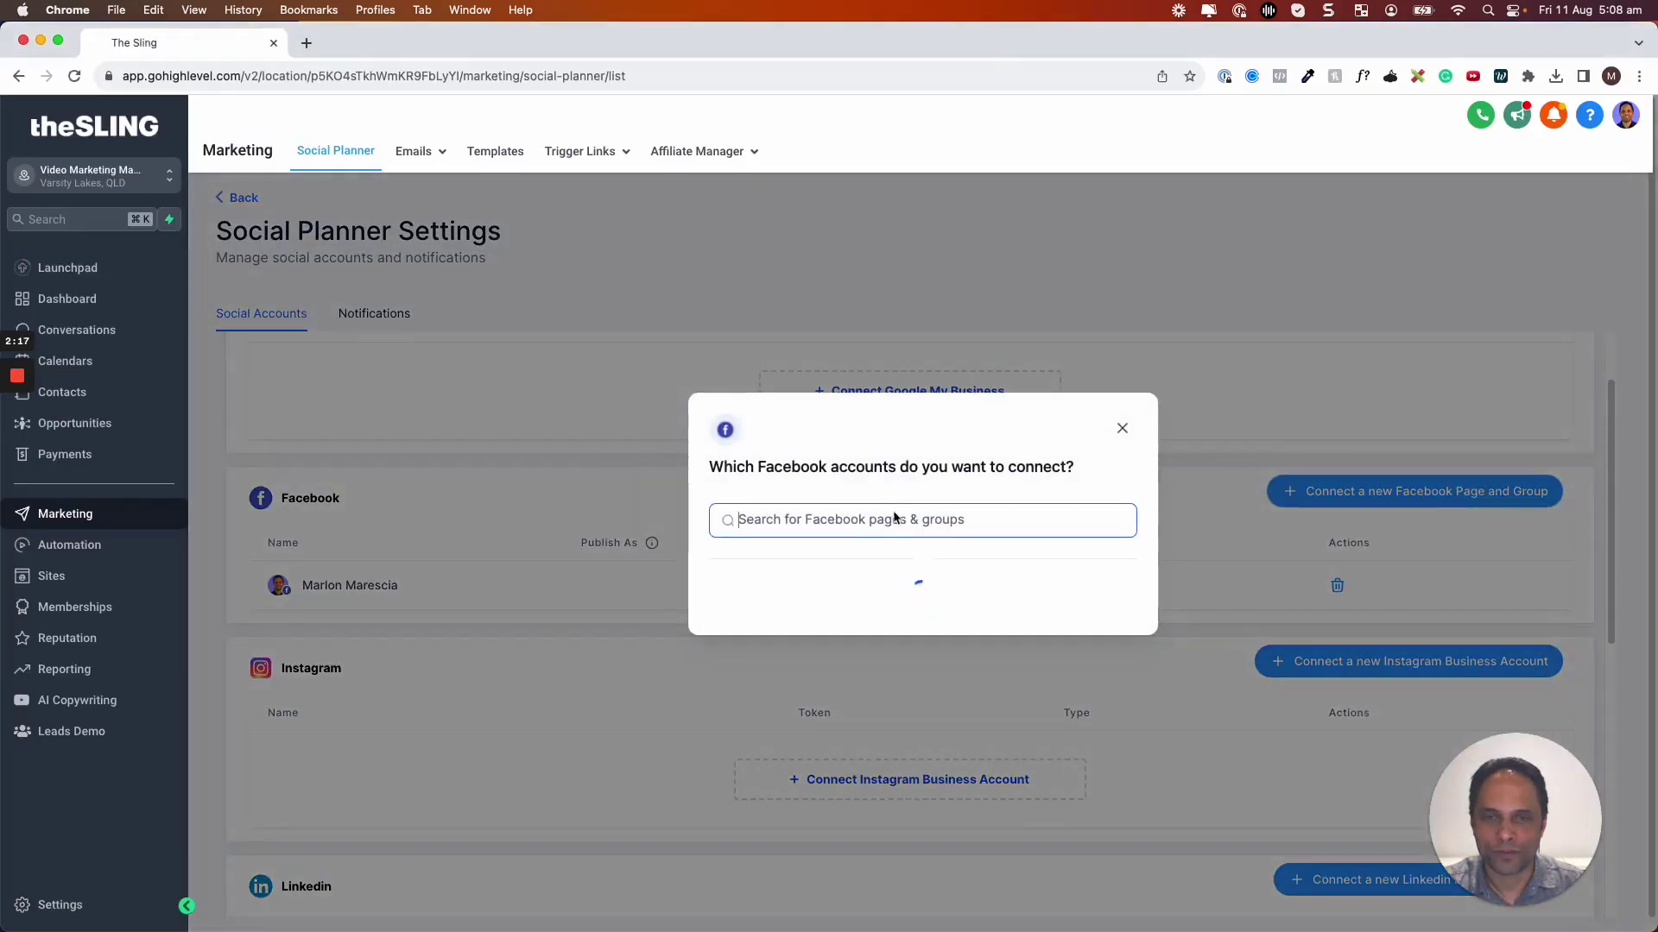
{"action": "type", "text": "web de"}
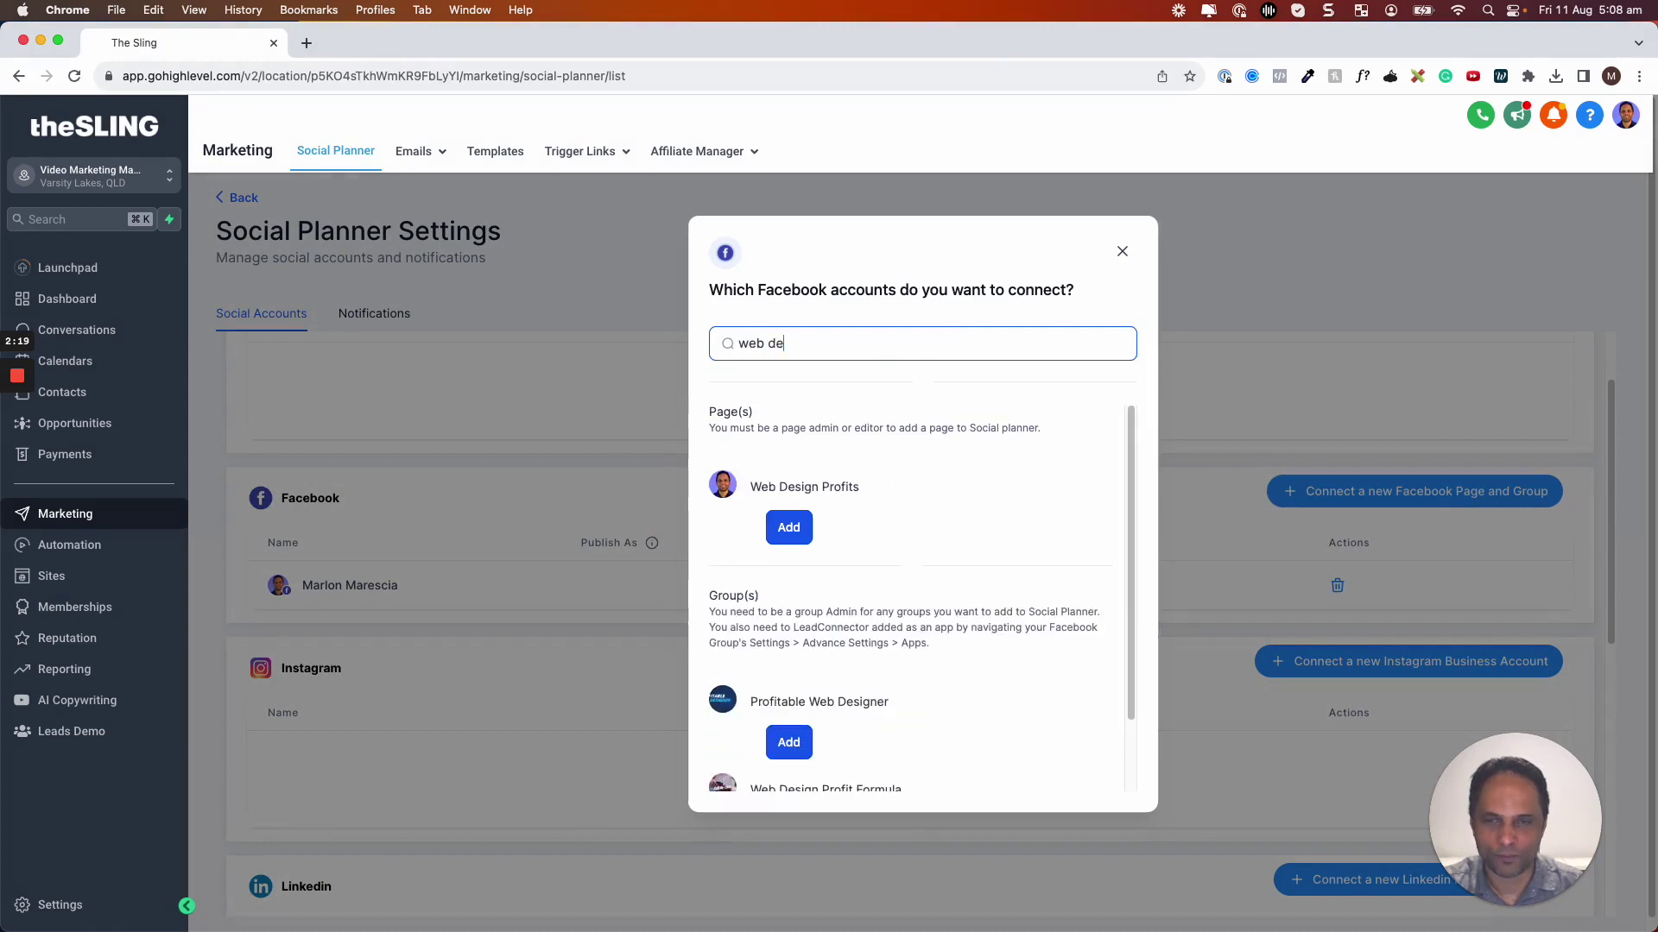
{"action": "scroll", "coordinate": [846, 509], "scroll_direction": "down", "scroll_amount": 2}
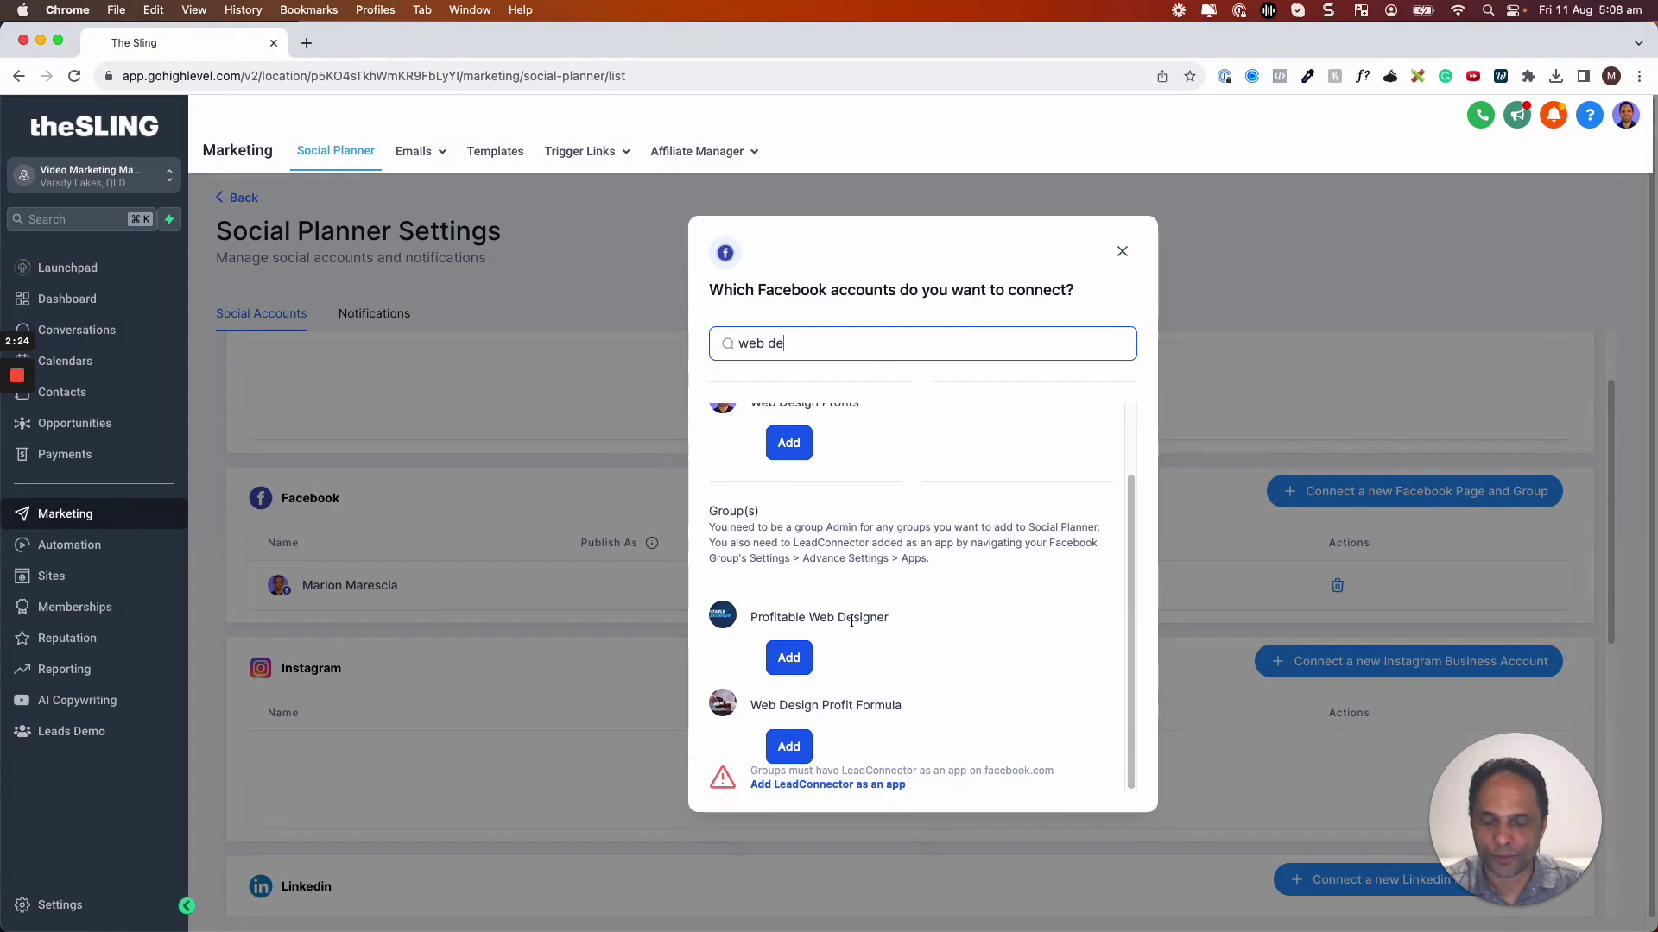
{"action": "left_click", "coordinate": [788, 657]}
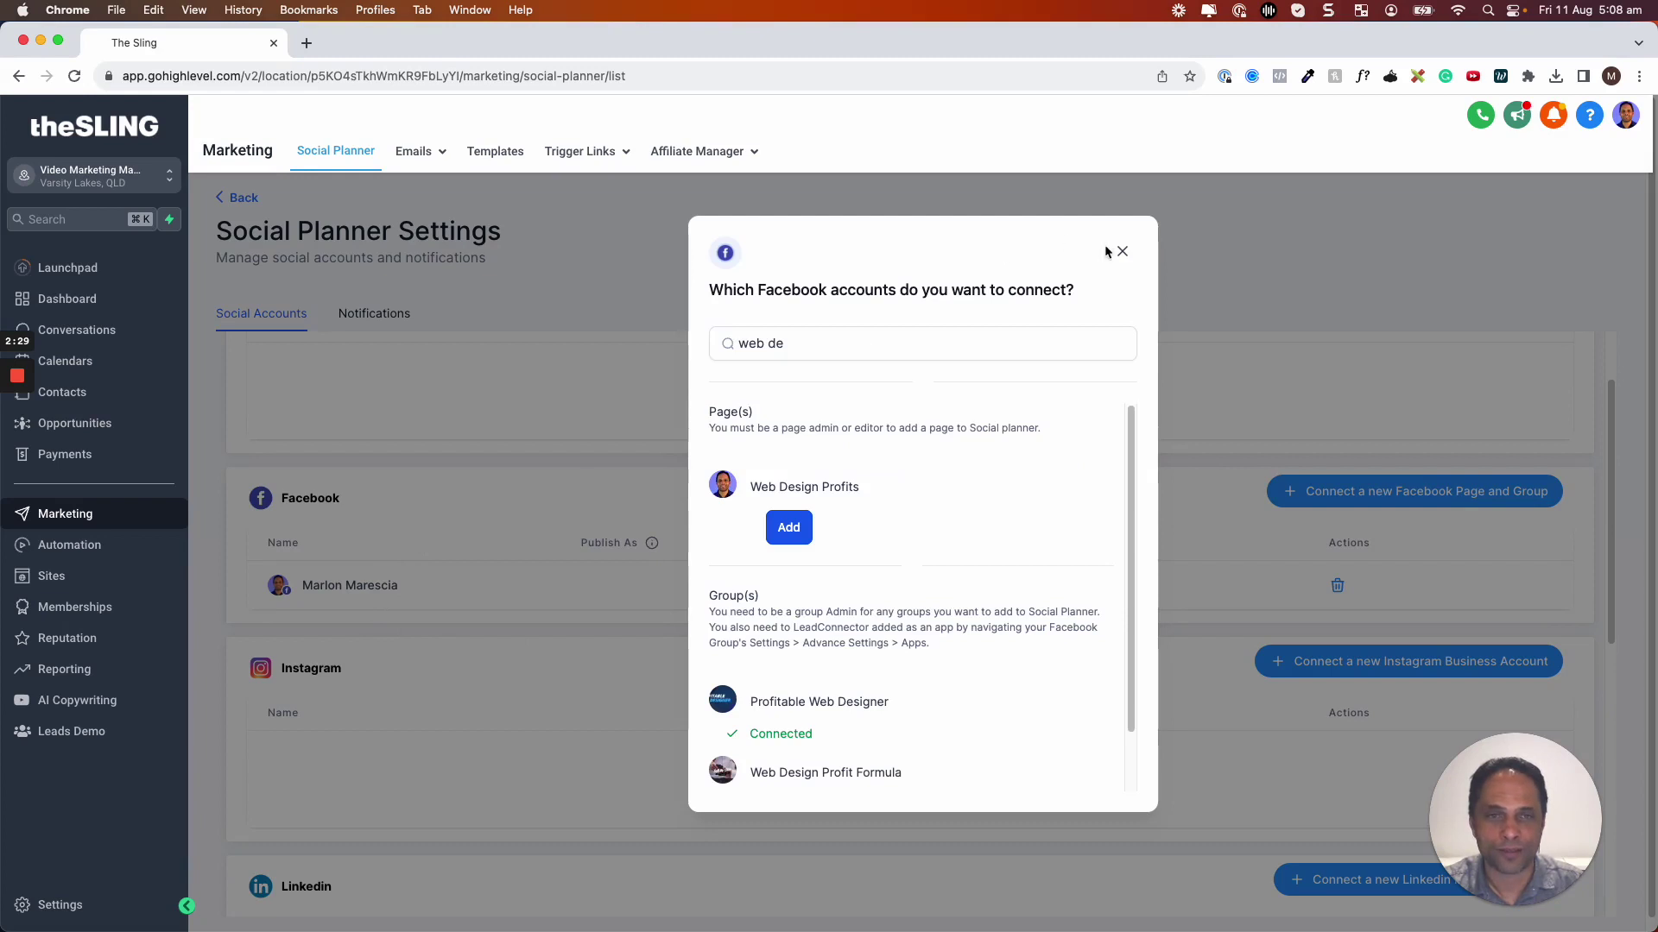
{"action": "left_click", "coordinate": [1121, 249]}
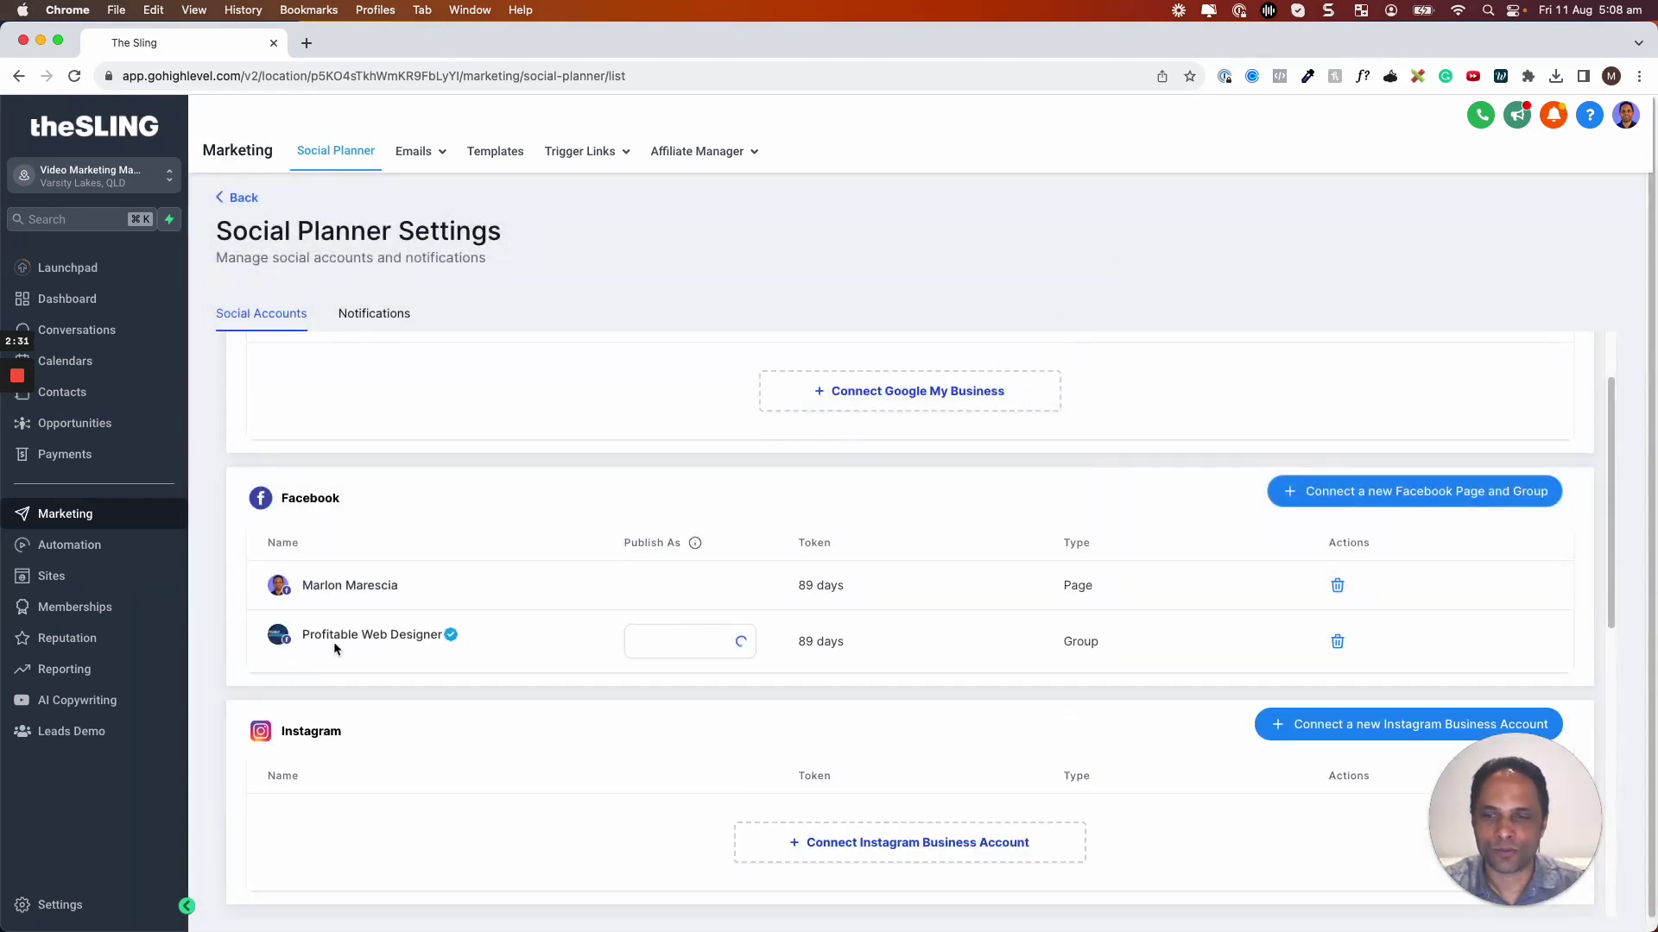
{"action": "scroll", "coordinate": [454, 642], "scroll_direction": "down", "scroll_amount": 2}
{"action": "scroll", "coordinate": [453, 640], "scroll_direction": "down", "scroll_amount": 2}
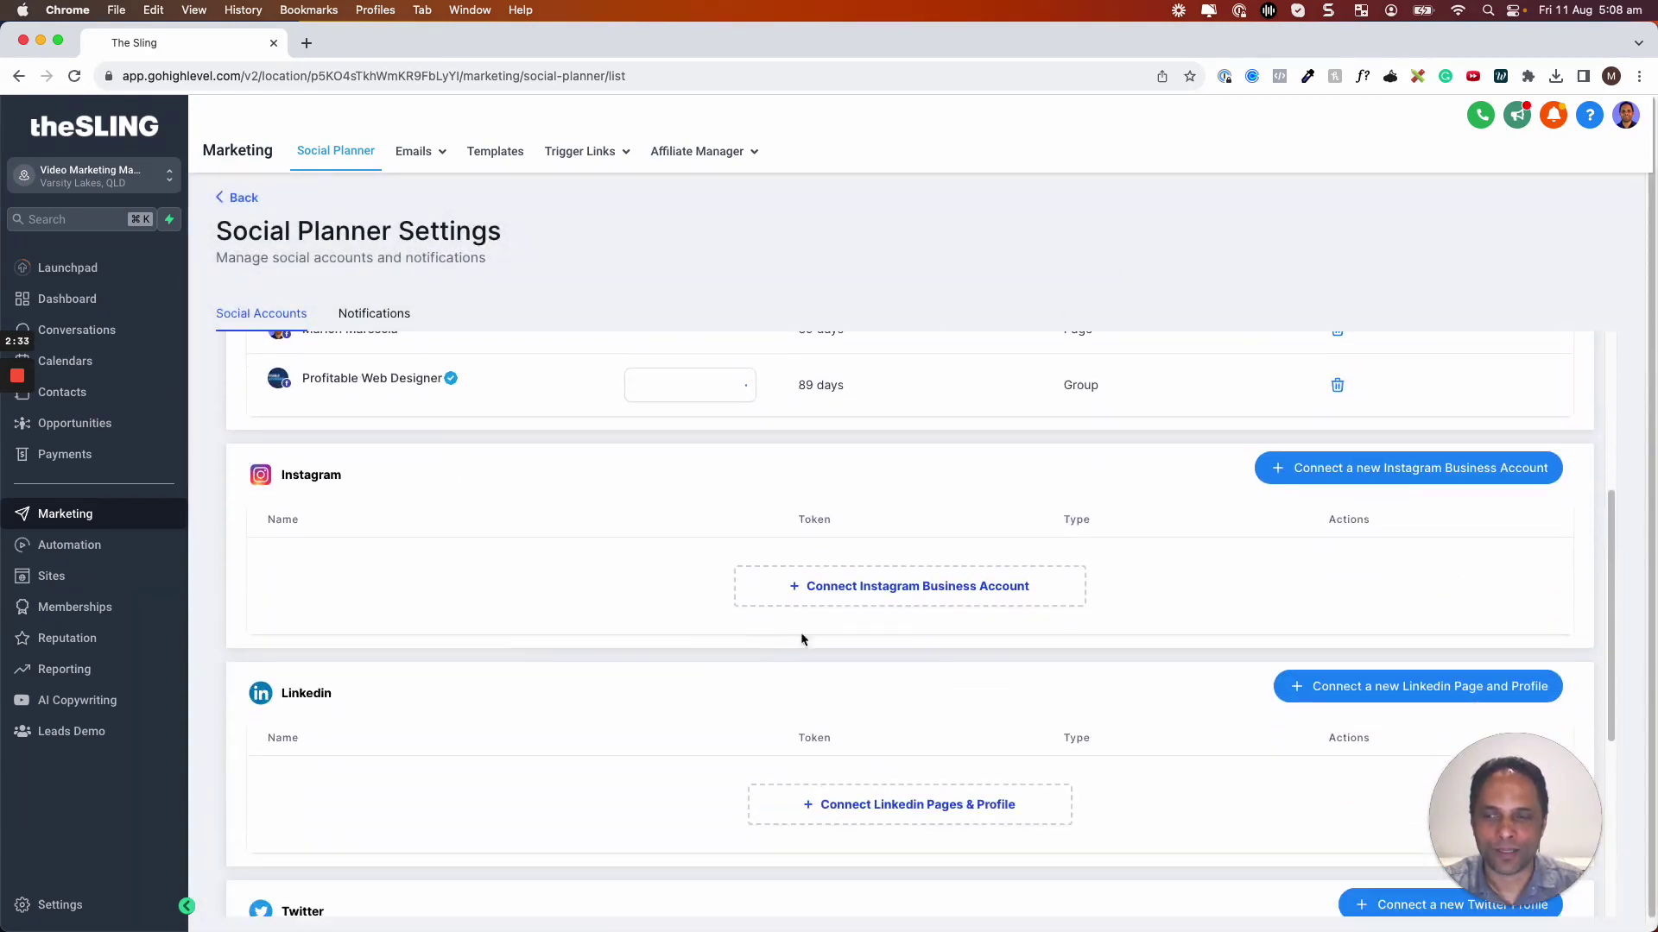
{"action": "left_click", "coordinate": [863, 585]}
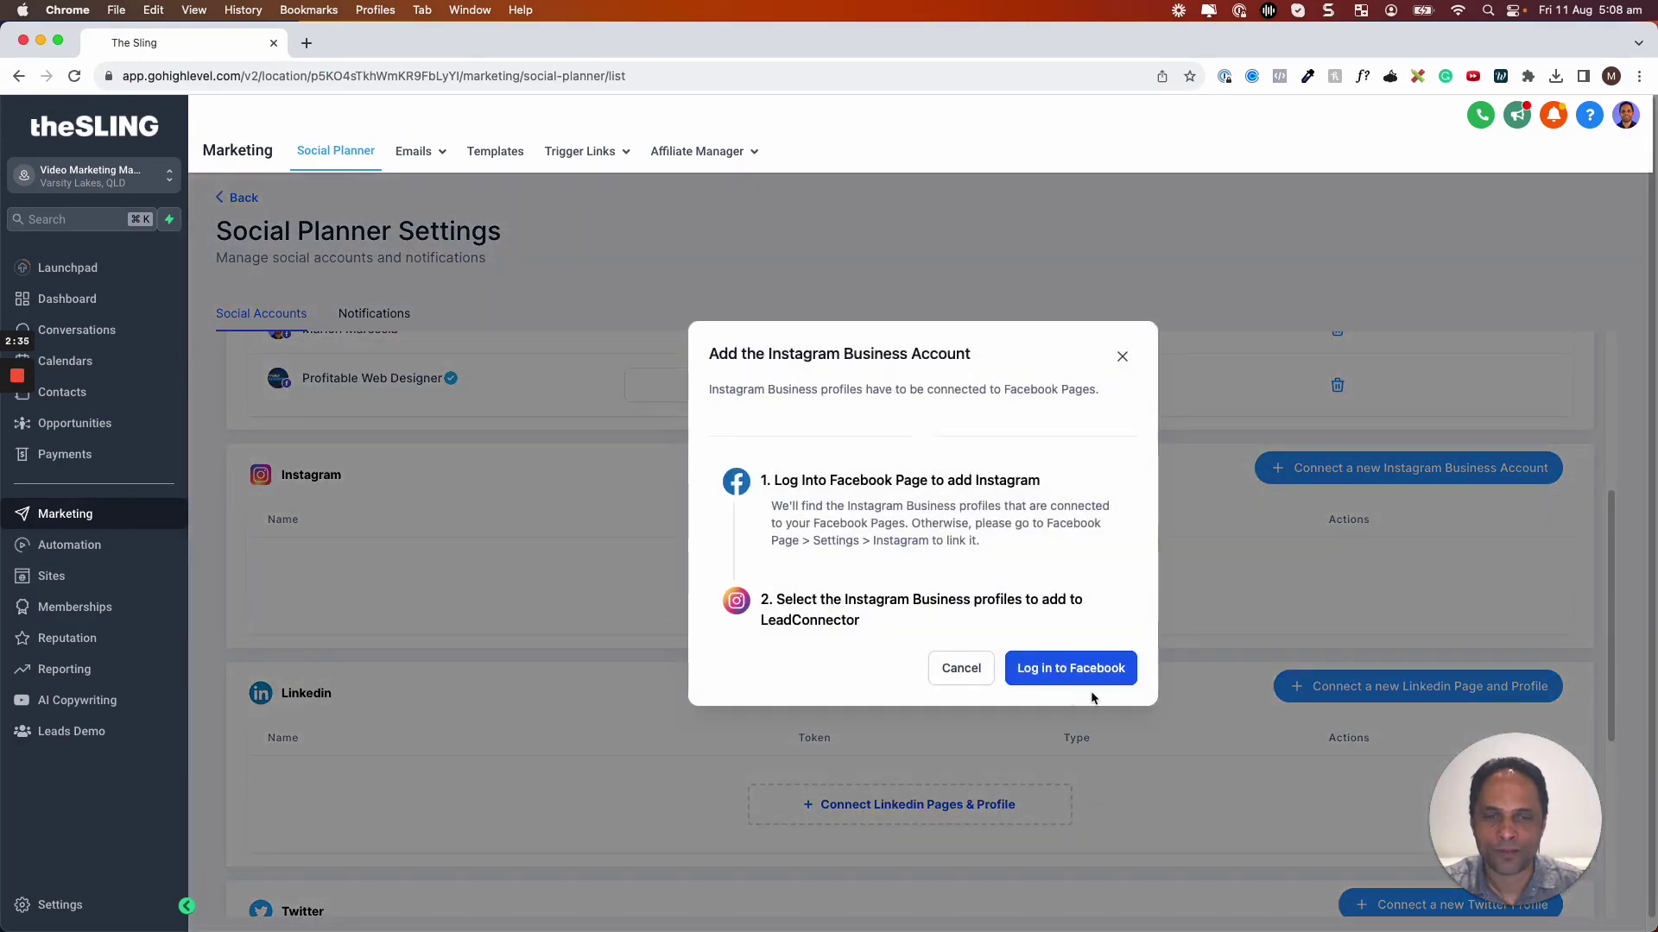
Step: Log in to Facebook for LeadConnector and select only the personal Instagram account
{"action": "left_click", "coordinate": [1071, 667]}
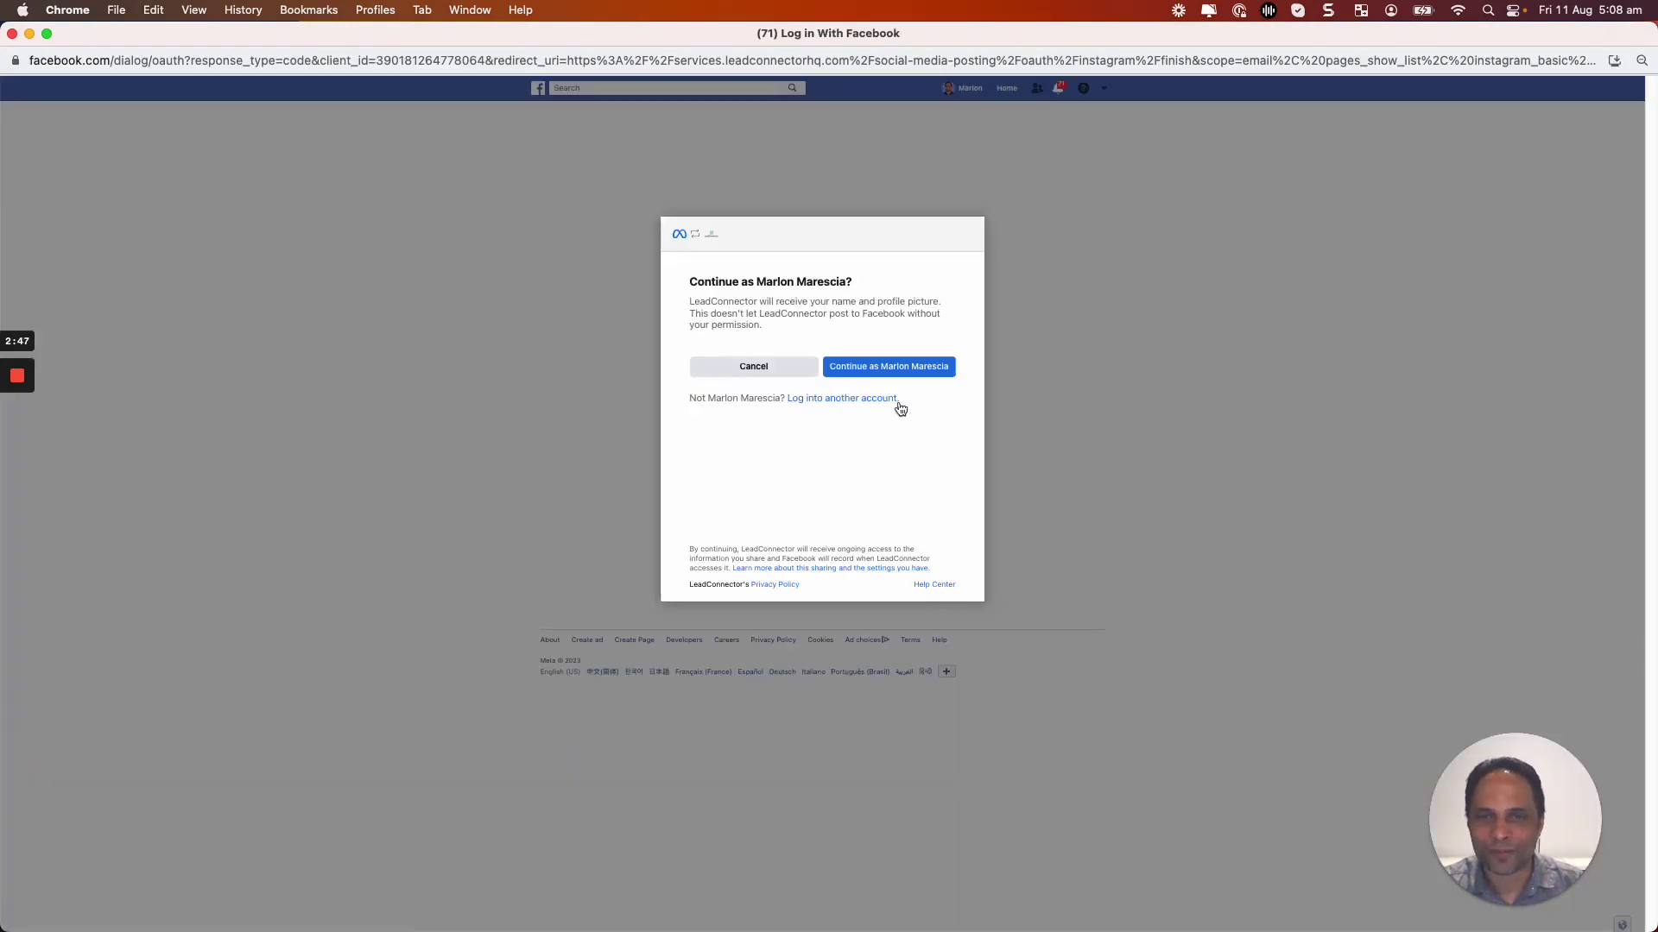
{"action": "left_click", "coordinate": [860, 370]}
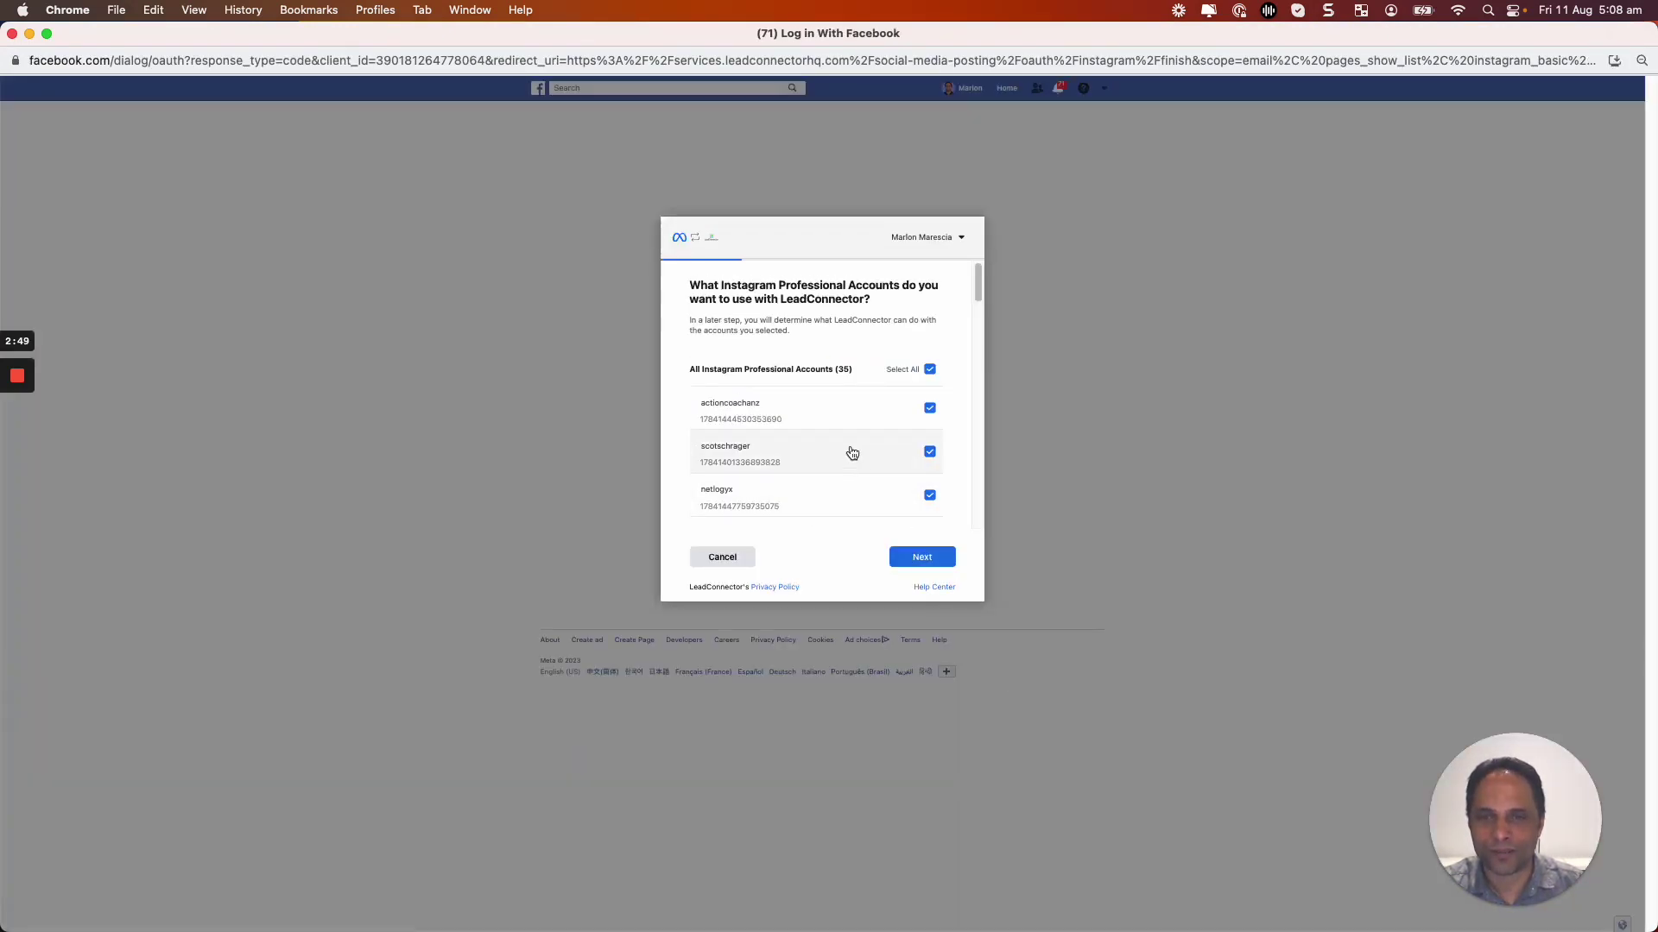
{"action": "scroll", "coordinate": [908, 448], "scroll_direction": "down", "scroll_amount": 2}
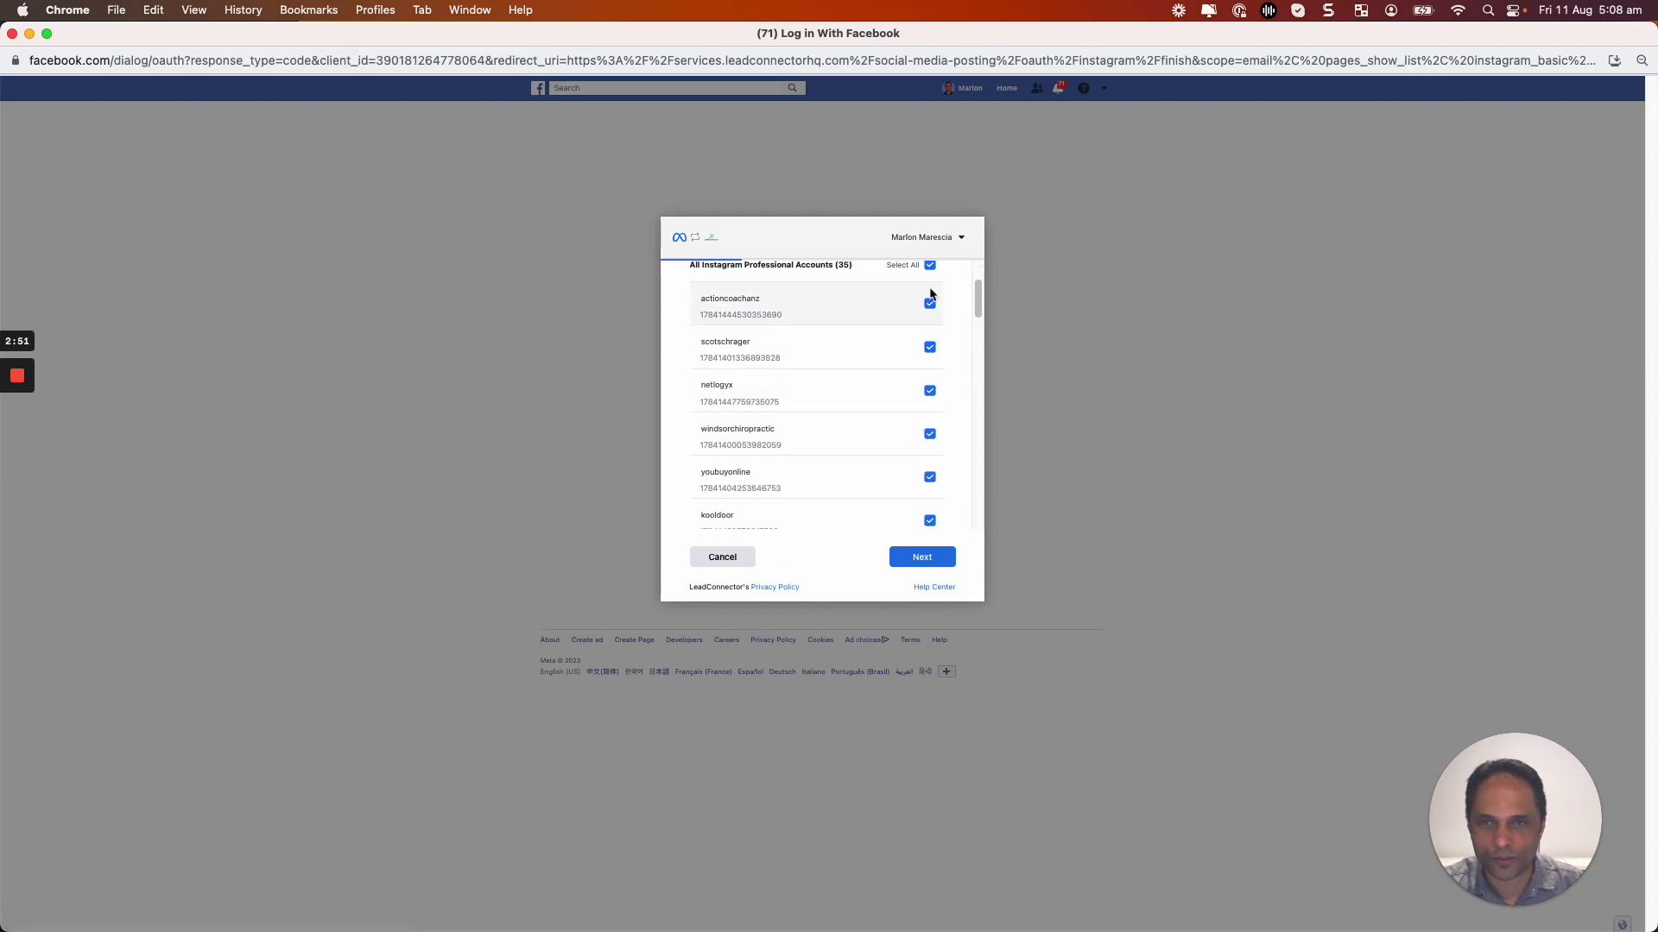
{"action": "scroll", "coordinate": [932, 304], "scroll_direction": "up", "scroll_amount": 1}
{"action": "scroll", "coordinate": [932, 305], "scroll_direction": "up", "scroll_amount": 1}
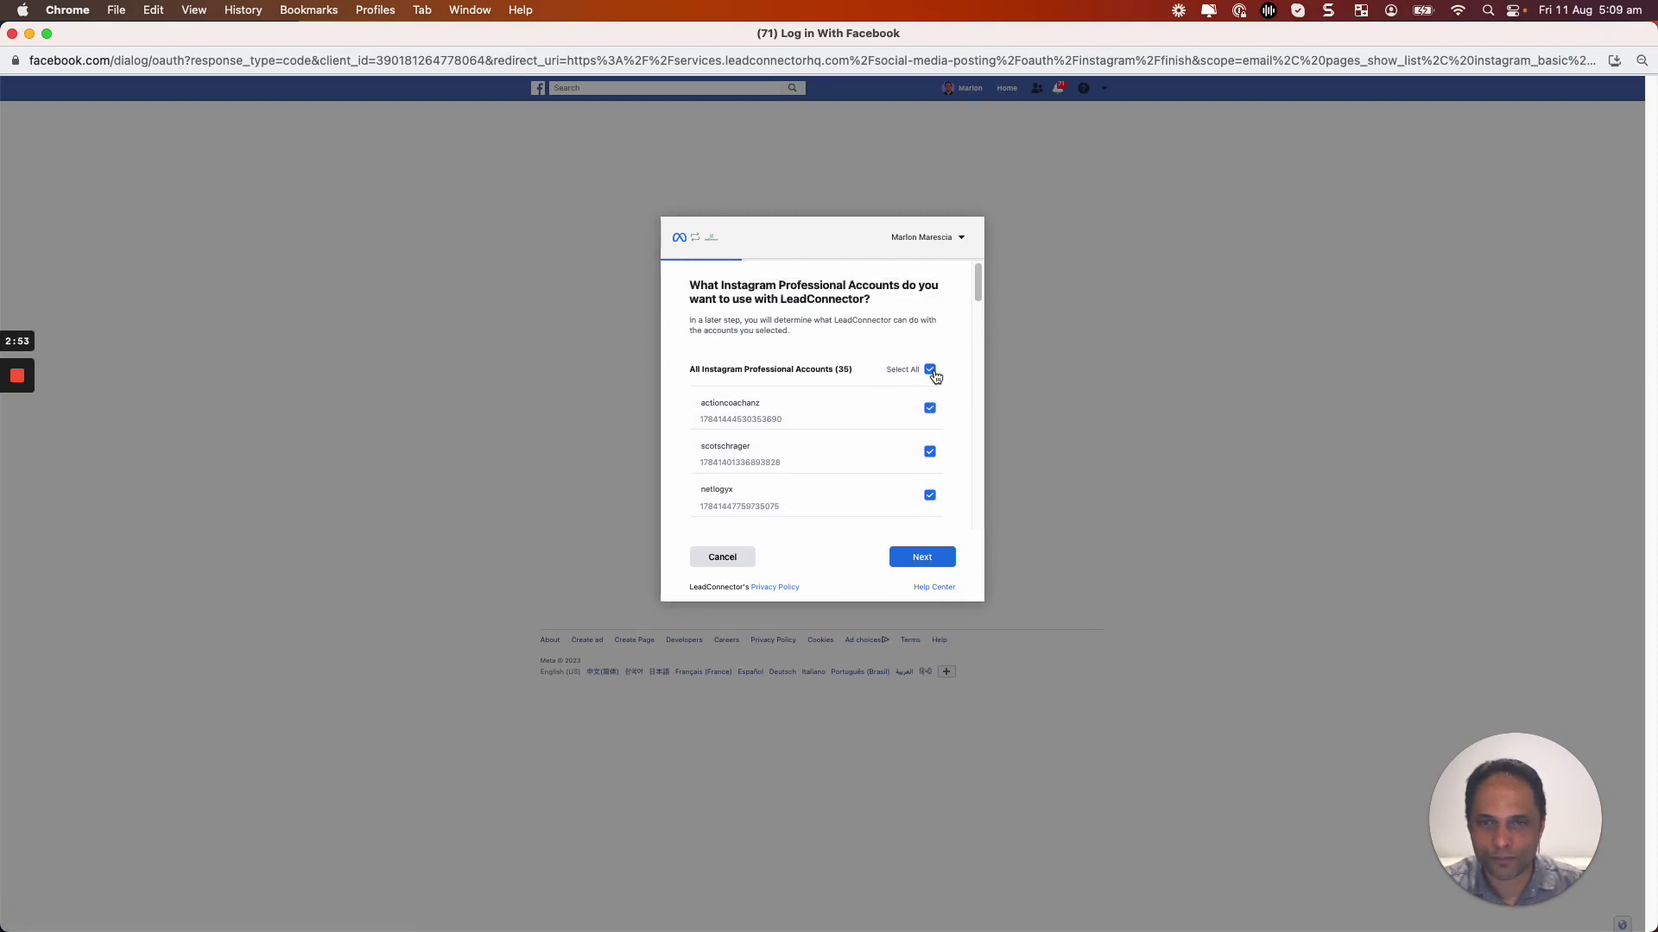
{"action": "left_click", "coordinate": [930, 371]}
{"action": "scroll", "coordinate": [904, 453], "scroll_direction": "down", "scroll_amount": 5}
{"action": "scroll", "coordinate": [905, 454], "scroll_direction": "down", "scroll_amount": 3}
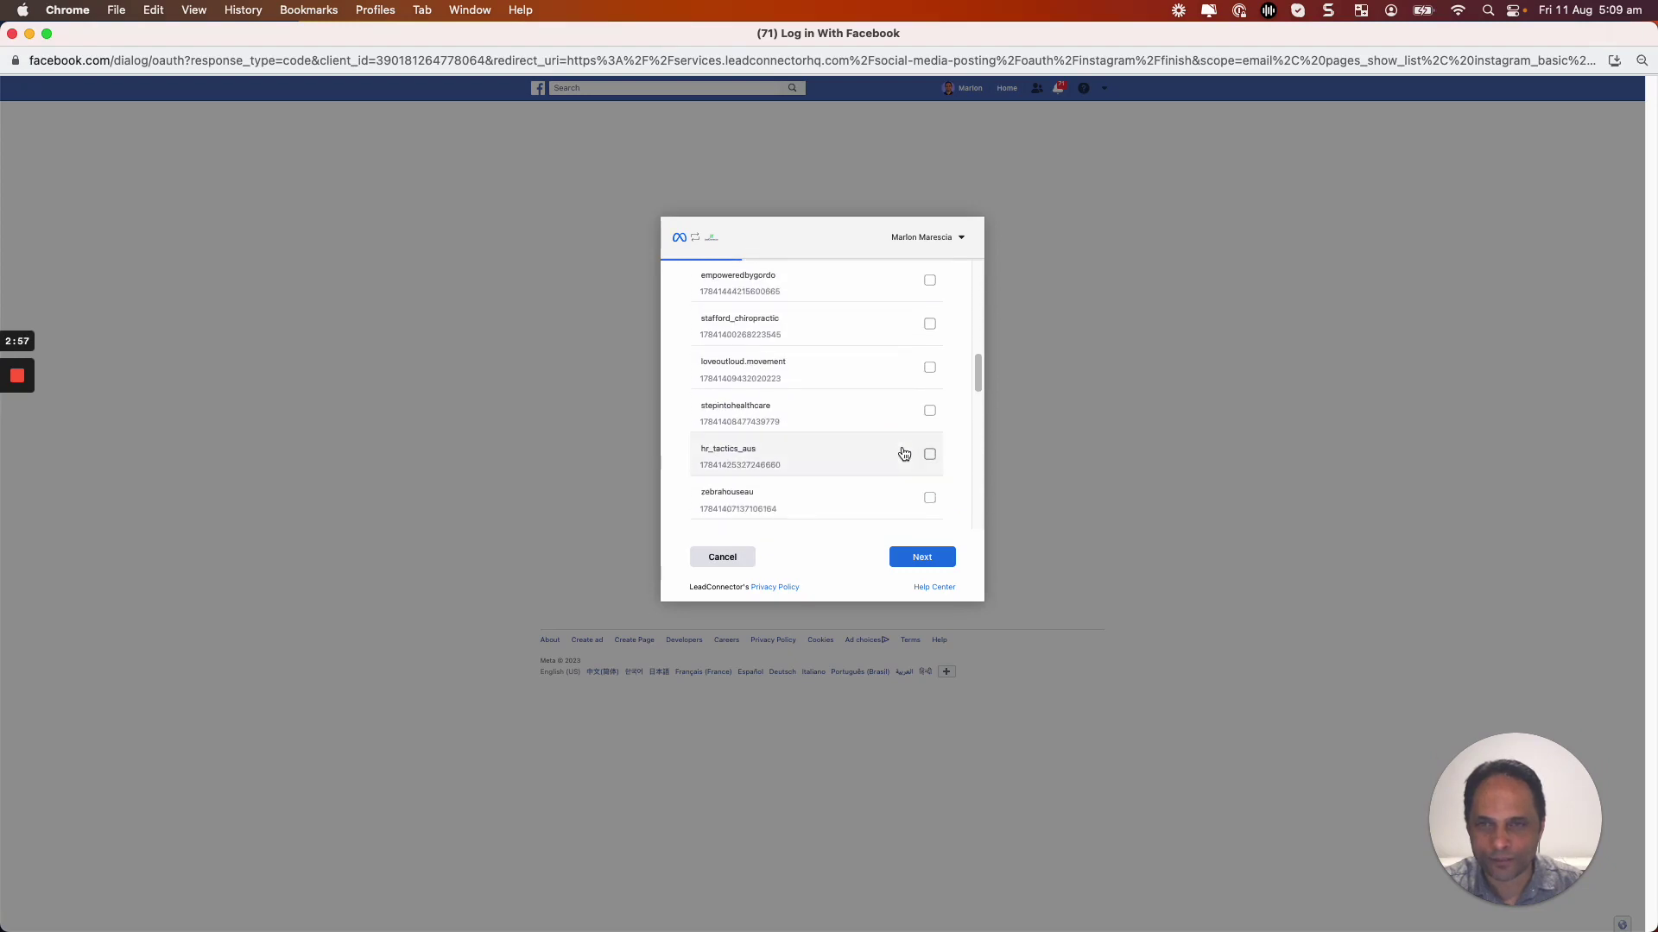
{"action": "scroll", "coordinate": [904, 454], "scroll_direction": "down", "scroll_amount": 4}
{"action": "scroll", "coordinate": [905, 454], "scroll_direction": "down", "scroll_amount": 3}
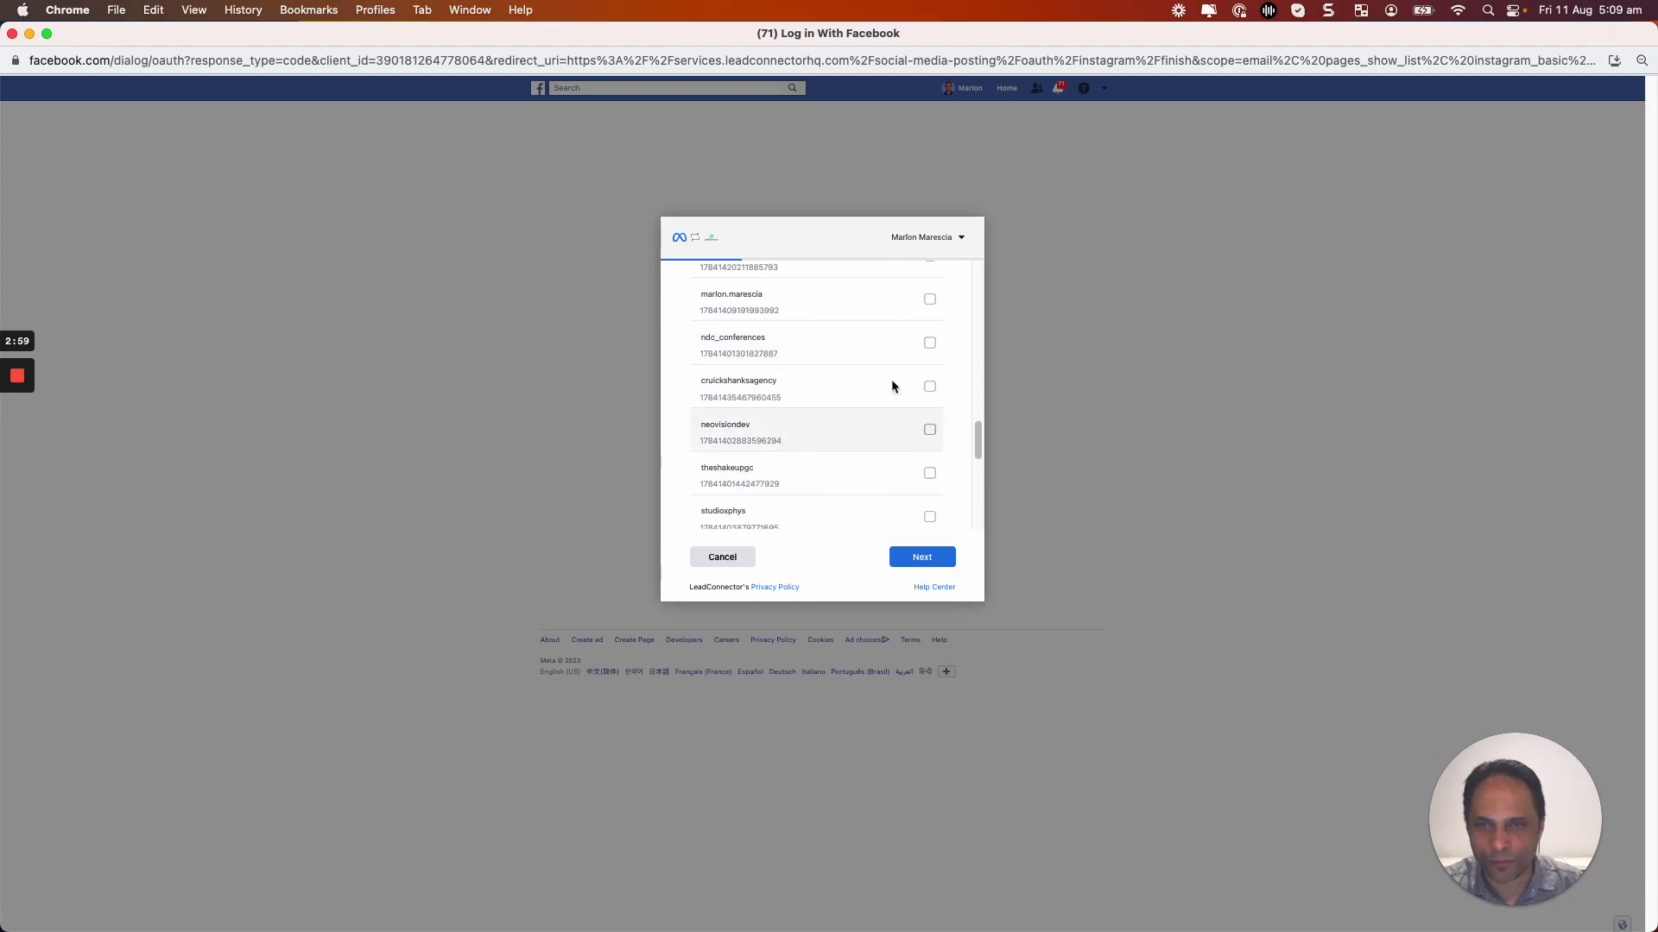
{"action": "left_click", "coordinate": [931, 300]}
{"action": "left_click", "coordinate": [923, 558]}
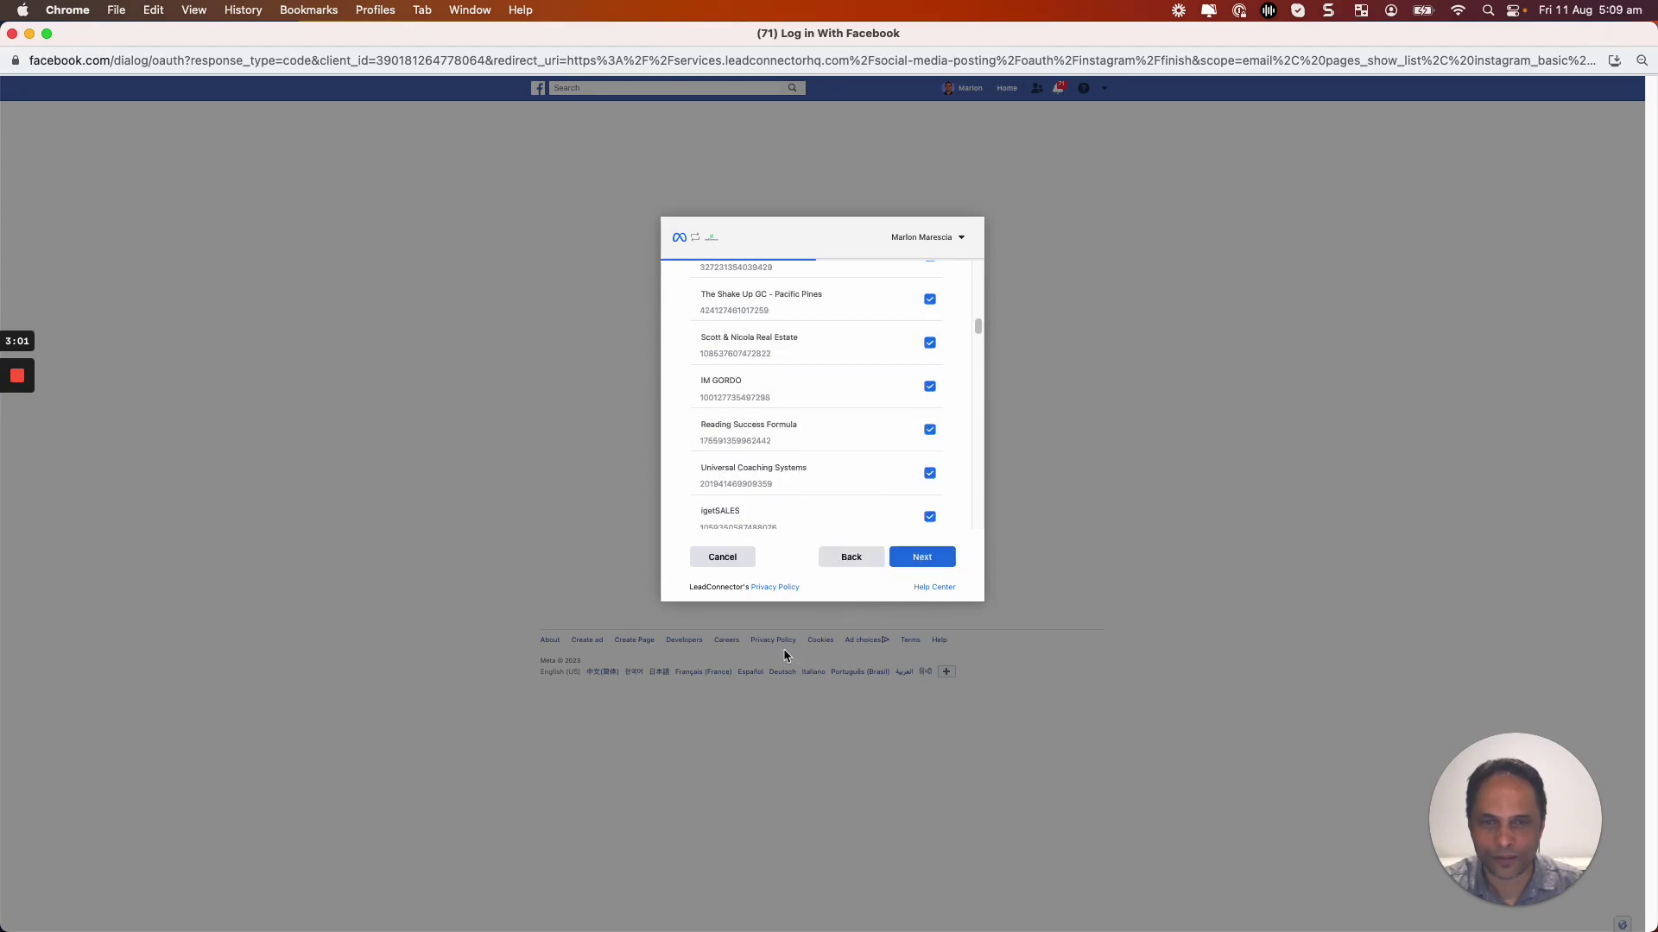
{"action": "scroll", "coordinate": [905, 463], "scroll_direction": "up", "scroll_amount": 5}
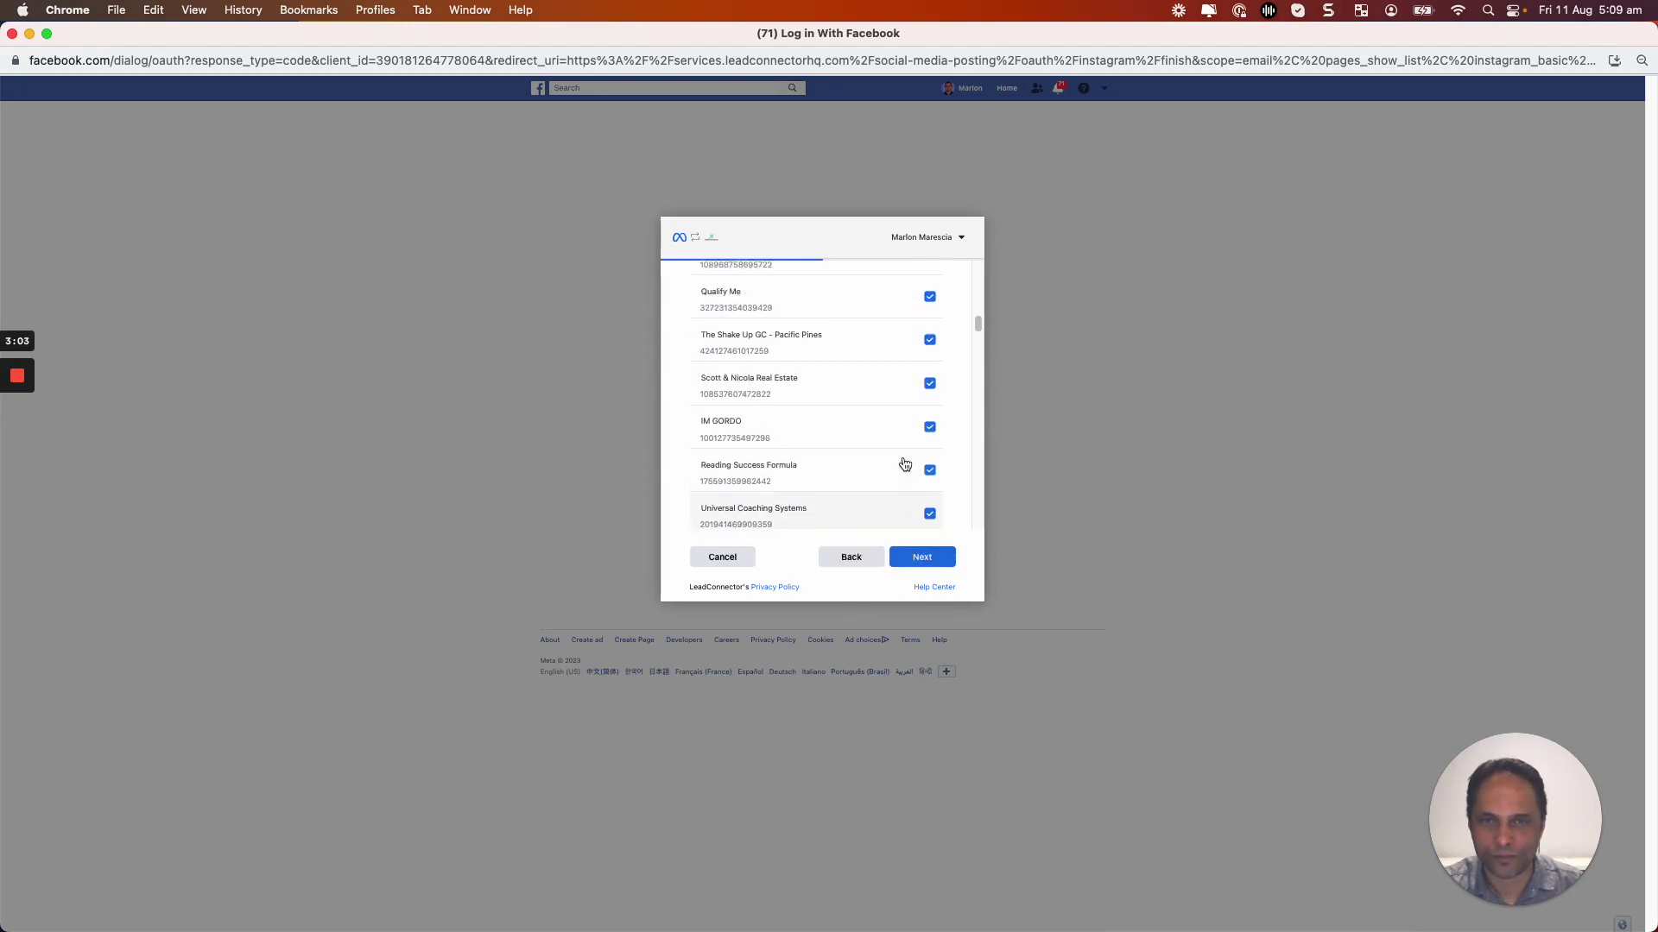
{"action": "scroll", "coordinate": [905, 463], "scroll_direction": "up", "scroll_amount": 5}
{"action": "scroll", "coordinate": [904, 464], "scroll_direction": "up", "scroll_amount": 5}
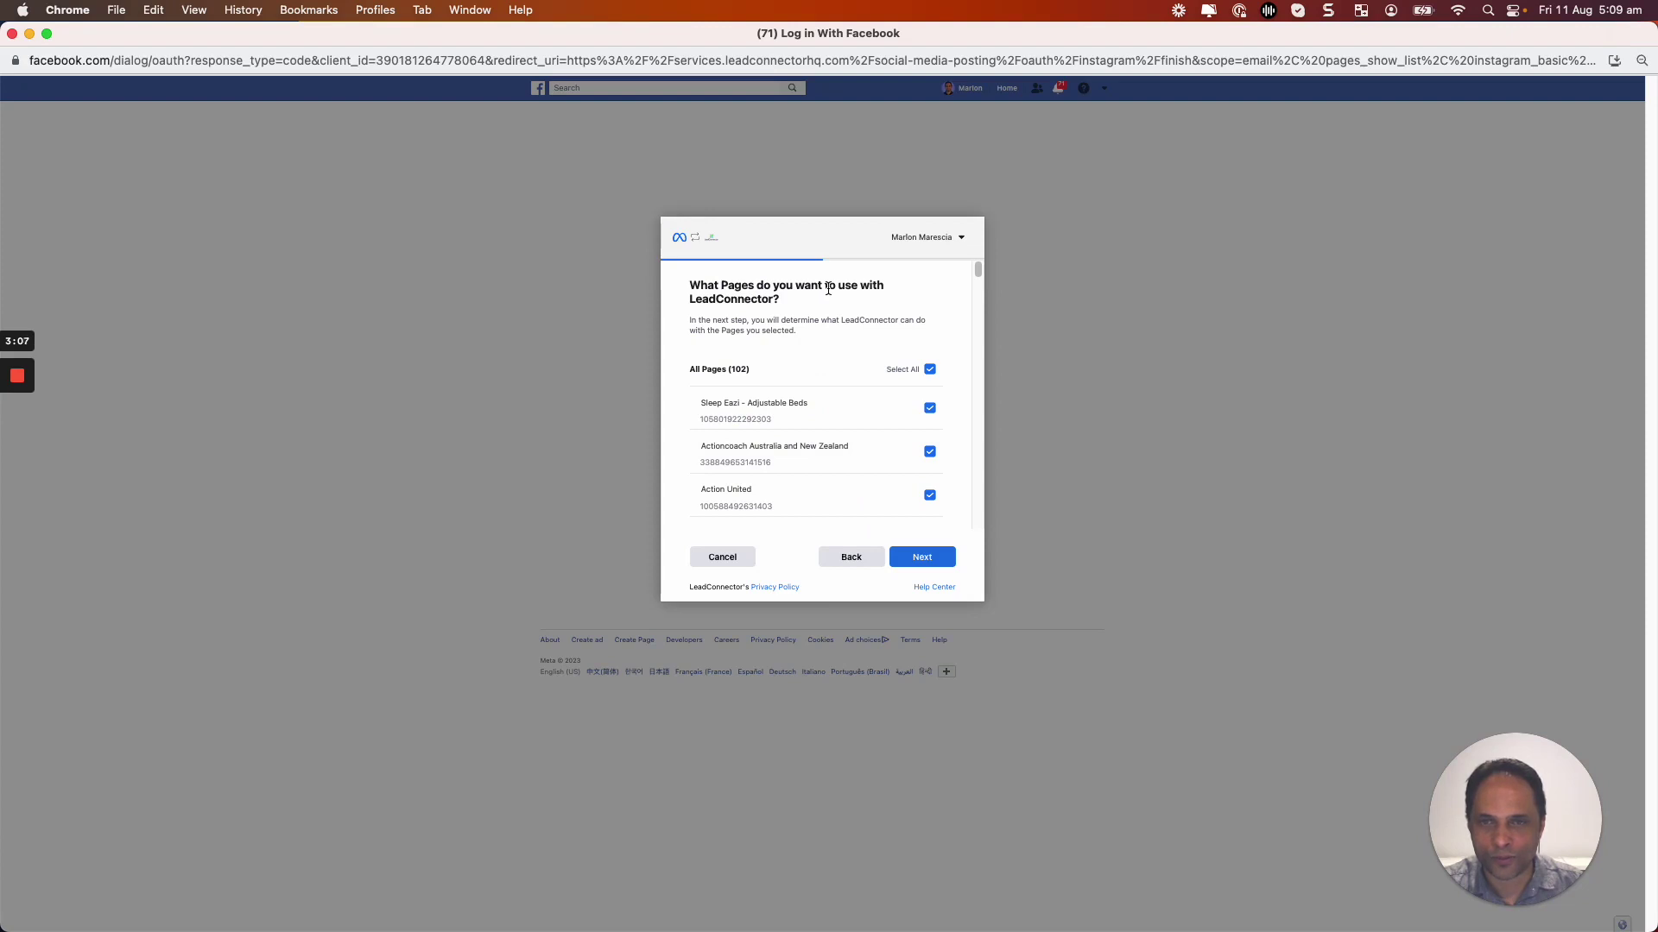
Step: Share only the Marlon Marescia page with LeadConnector and grant all requested permissions
{"action": "left_click", "coordinate": [931, 369]}
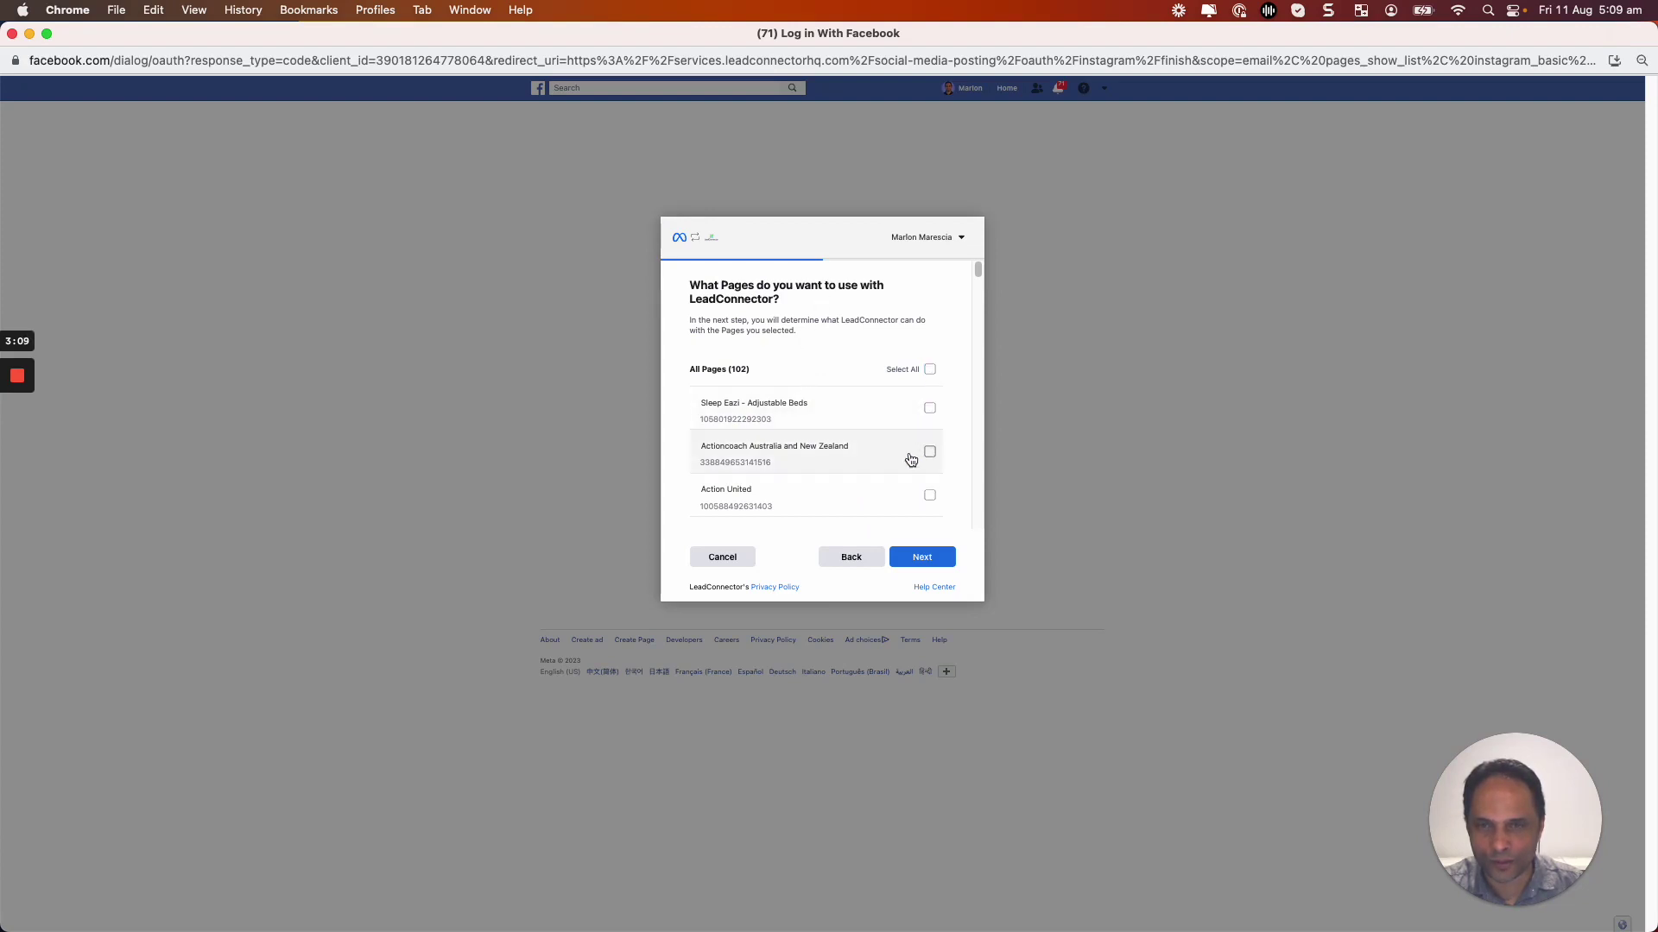
{"action": "scroll", "coordinate": [911, 460], "scroll_direction": "down", "scroll_amount": 5}
{"action": "scroll", "coordinate": [908, 457], "scroll_direction": "down", "scroll_amount": 3}
{"action": "scroll", "coordinate": [908, 457], "scroll_direction": "down", "scroll_amount": 3}
{"action": "scroll", "coordinate": [908, 457], "scroll_direction": "down", "scroll_amount": 2}
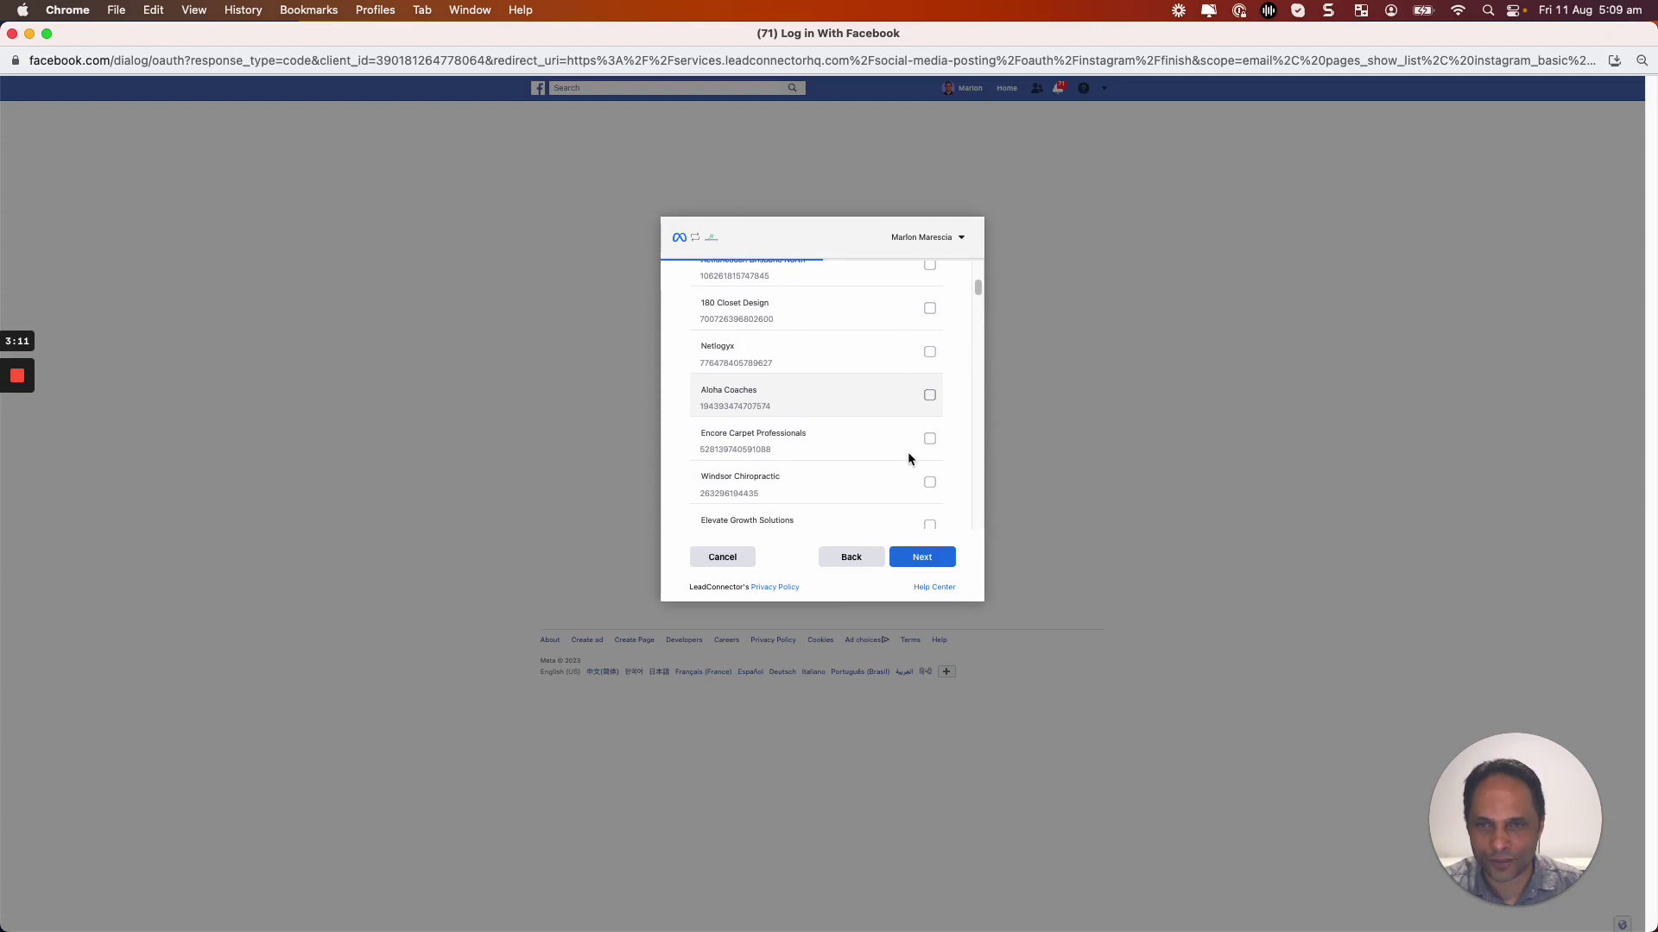
{"action": "scroll", "coordinate": [907, 452], "scroll_direction": "down", "scroll_amount": 3}
{"action": "scroll", "coordinate": [908, 452], "scroll_direction": "down", "scroll_amount": 3}
{"action": "scroll", "coordinate": [909, 453], "scroll_direction": "down", "scroll_amount": 3}
{"action": "scroll", "coordinate": [911, 460], "scroll_direction": "down", "scroll_amount": 3}
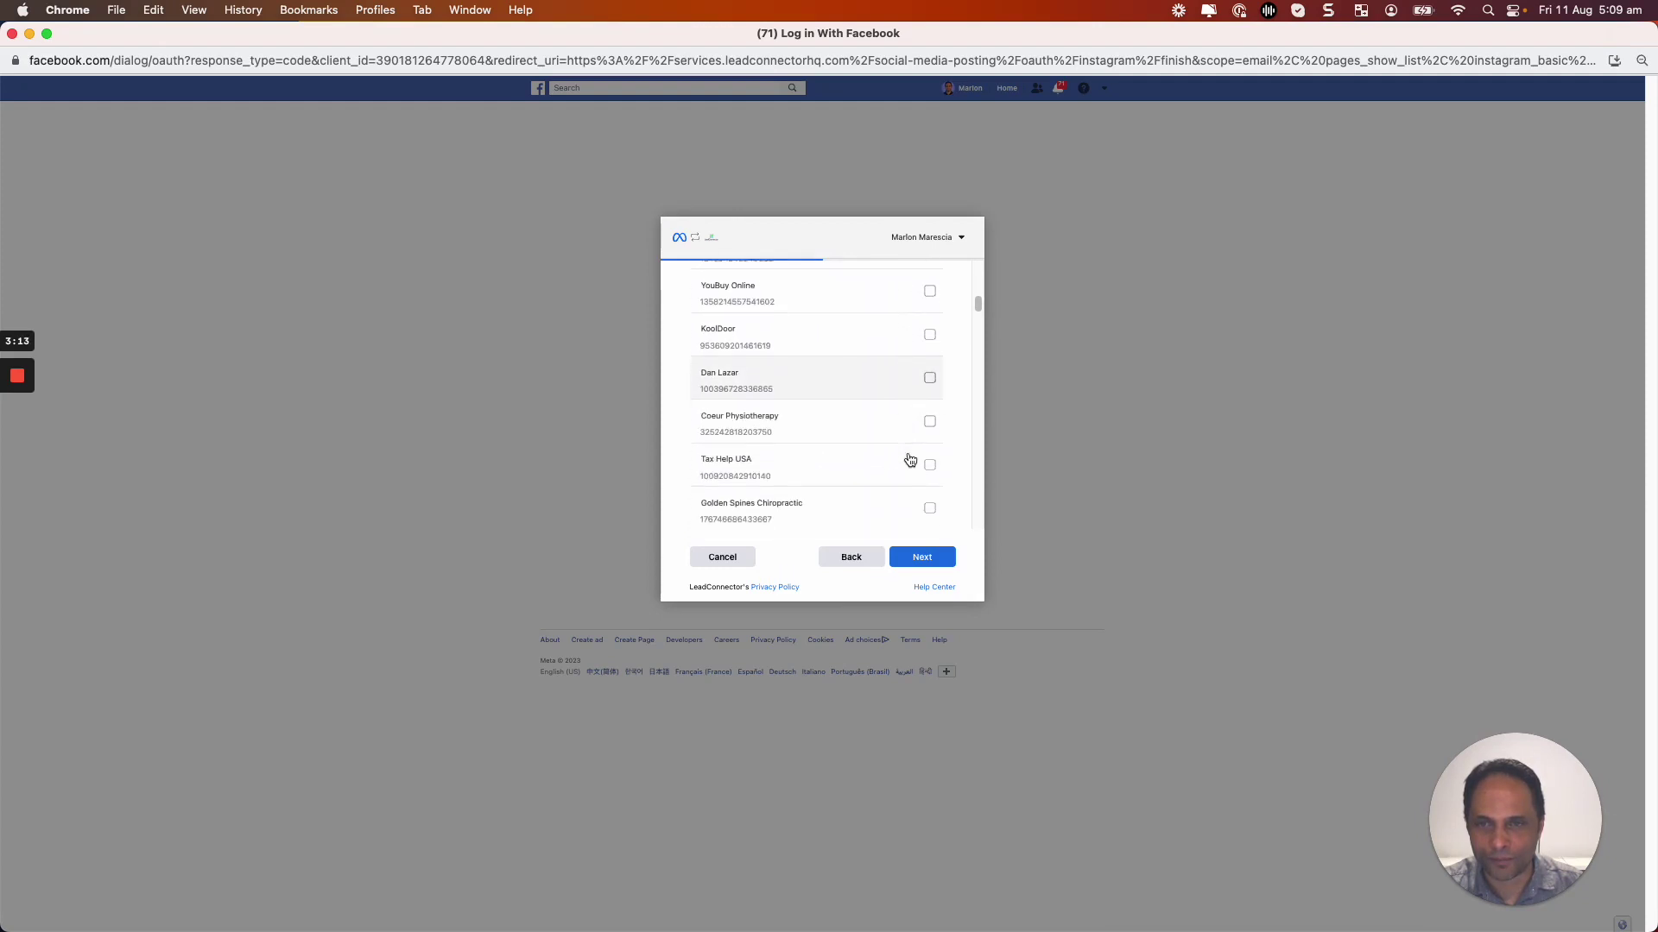
{"action": "scroll", "coordinate": [910, 460], "scroll_direction": "down", "scroll_amount": 3}
{"action": "scroll", "coordinate": [910, 460], "scroll_direction": "down", "scroll_amount": 3}
{"action": "scroll", "coordinate": [911, 460], "scroll_direction": "down", "scroll_amount": 3}
{"action": "scroll", "coordinate": [911, 459], "scroll_direction": "down", "scroll_amount": 2}
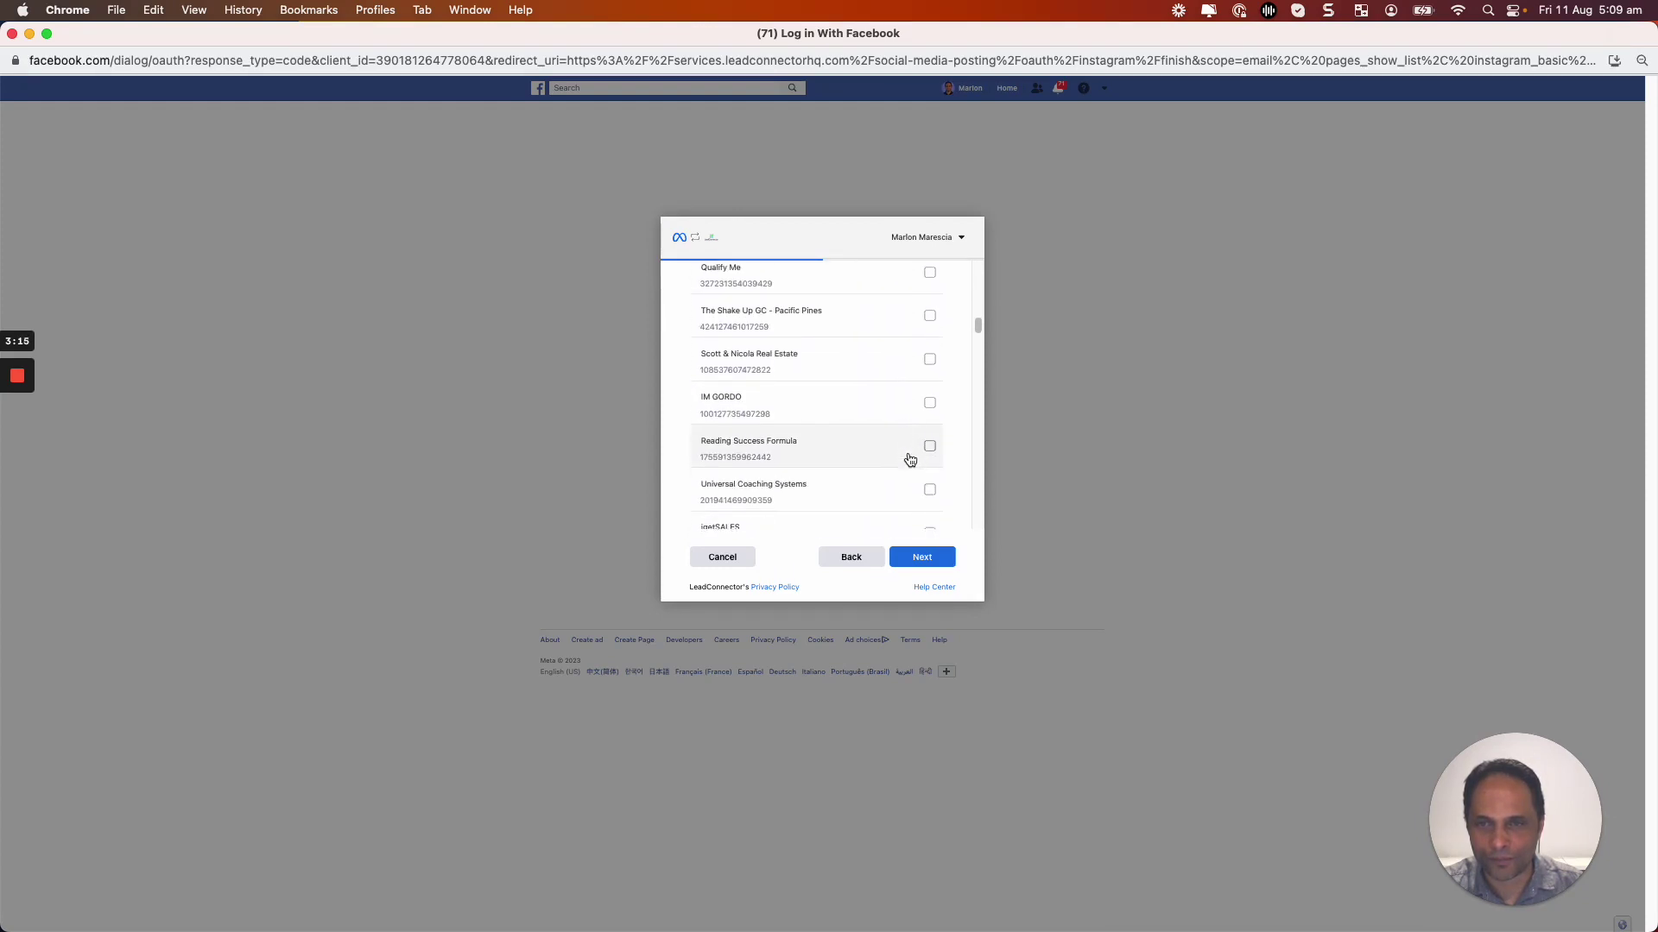
{"action": "scroll", "coordinate": [911, 460], "scroll_direction": "down", "scroll_amount": 3}
{"action": "scroll", "coordinate": [910, 460], "scroll_direction": "down", "scroll_amount": 2}
{"action": "scroll", "coordinate": [911, 461], "scroll_direction": "down", "scroll_amount": 2}
{"action": "scroll", "coordinate": [910, 460], "scroll_direction": "down", "scroll_amount": 3}
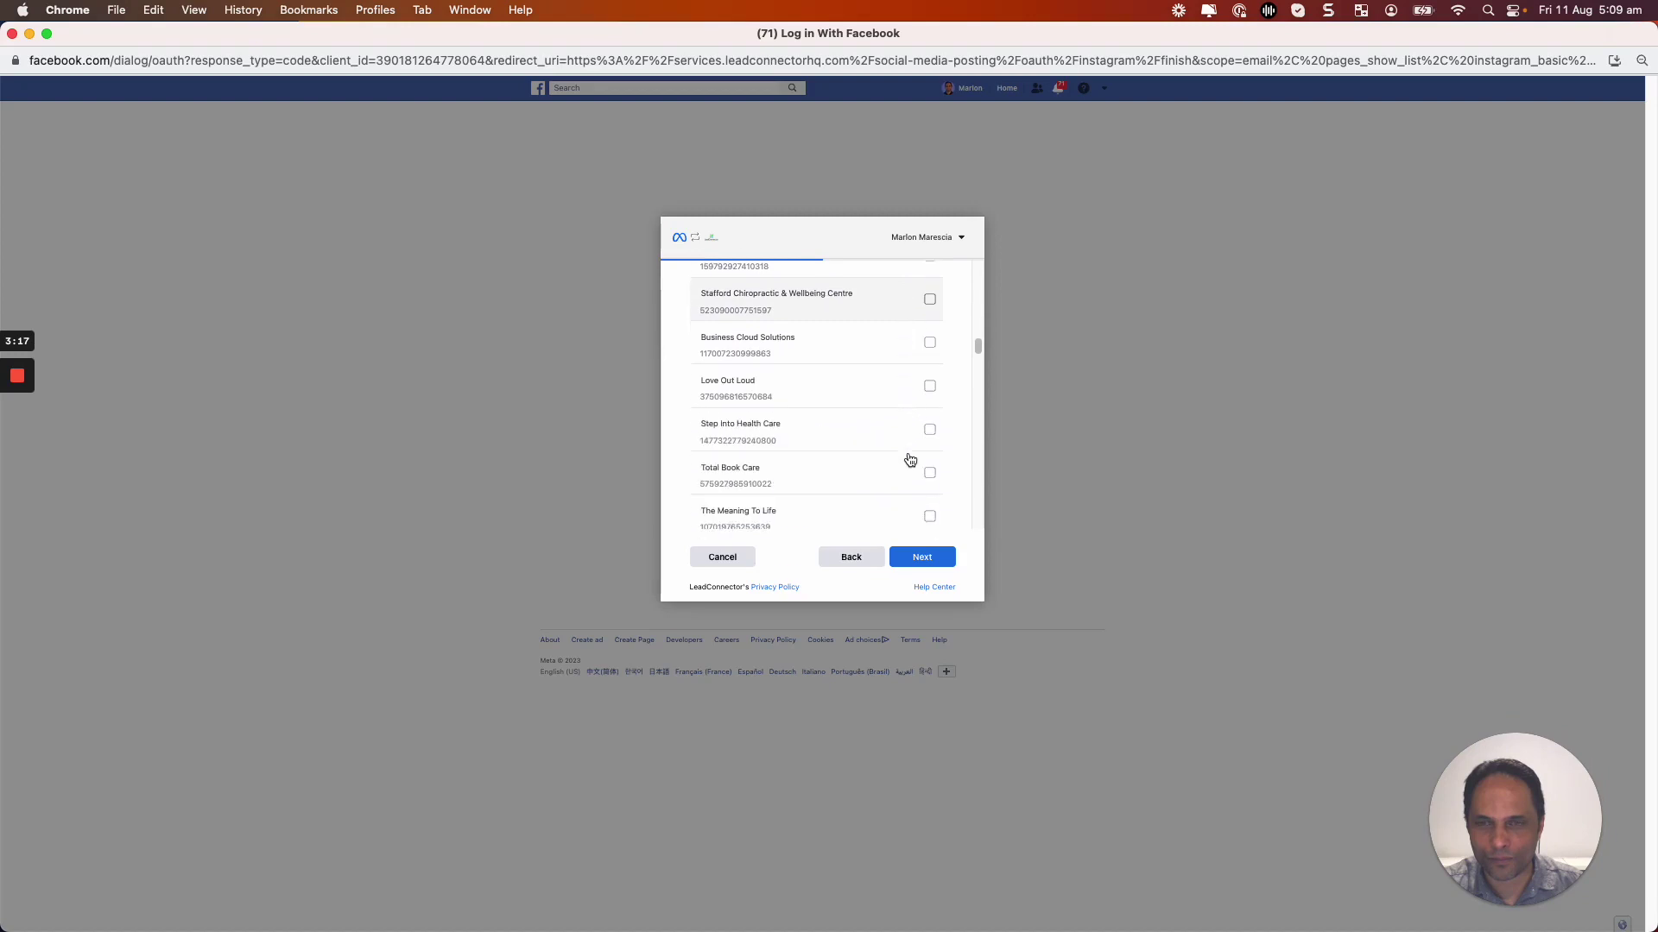
{"action": "scroll", "coordinate": [911, 460], "scroll_direction": "down", "scroll_amount": 3}
{"action": "scroll", "coordinate": [911, 460], "scroll_direction": "down", "scroll_amount": 2}
{"action": "scroll", "coordinate": [790, 428], "scroll_direction": "down", "scroll_amount": 1}
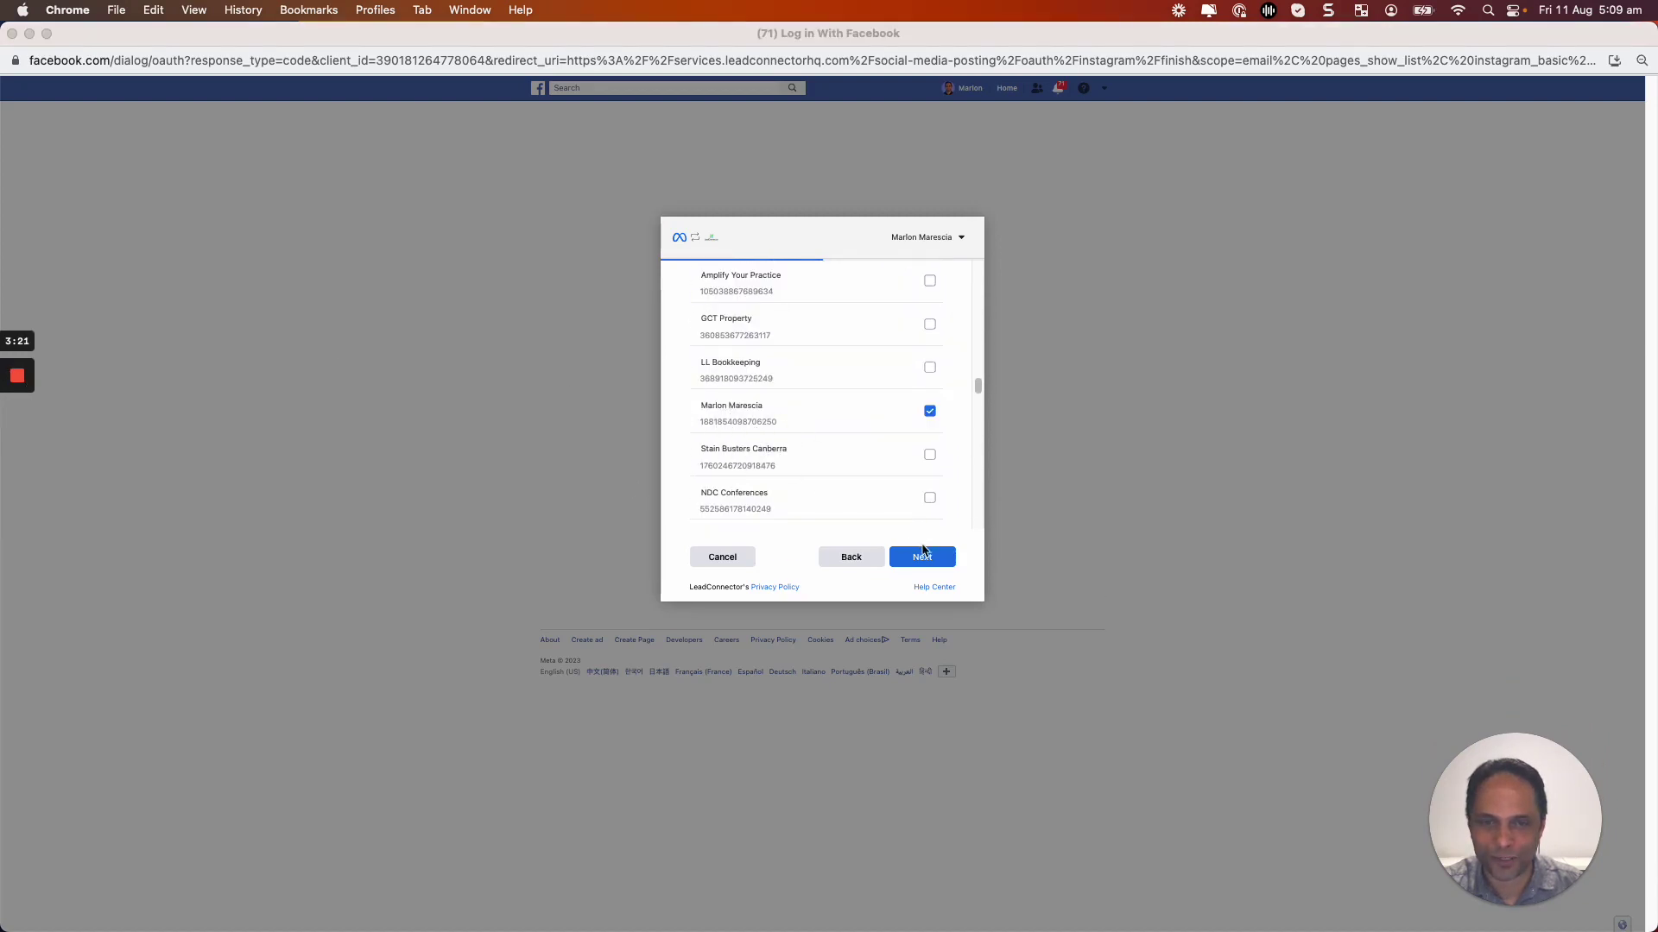
{"action": "left_click", "coordinate": [921, 558]}
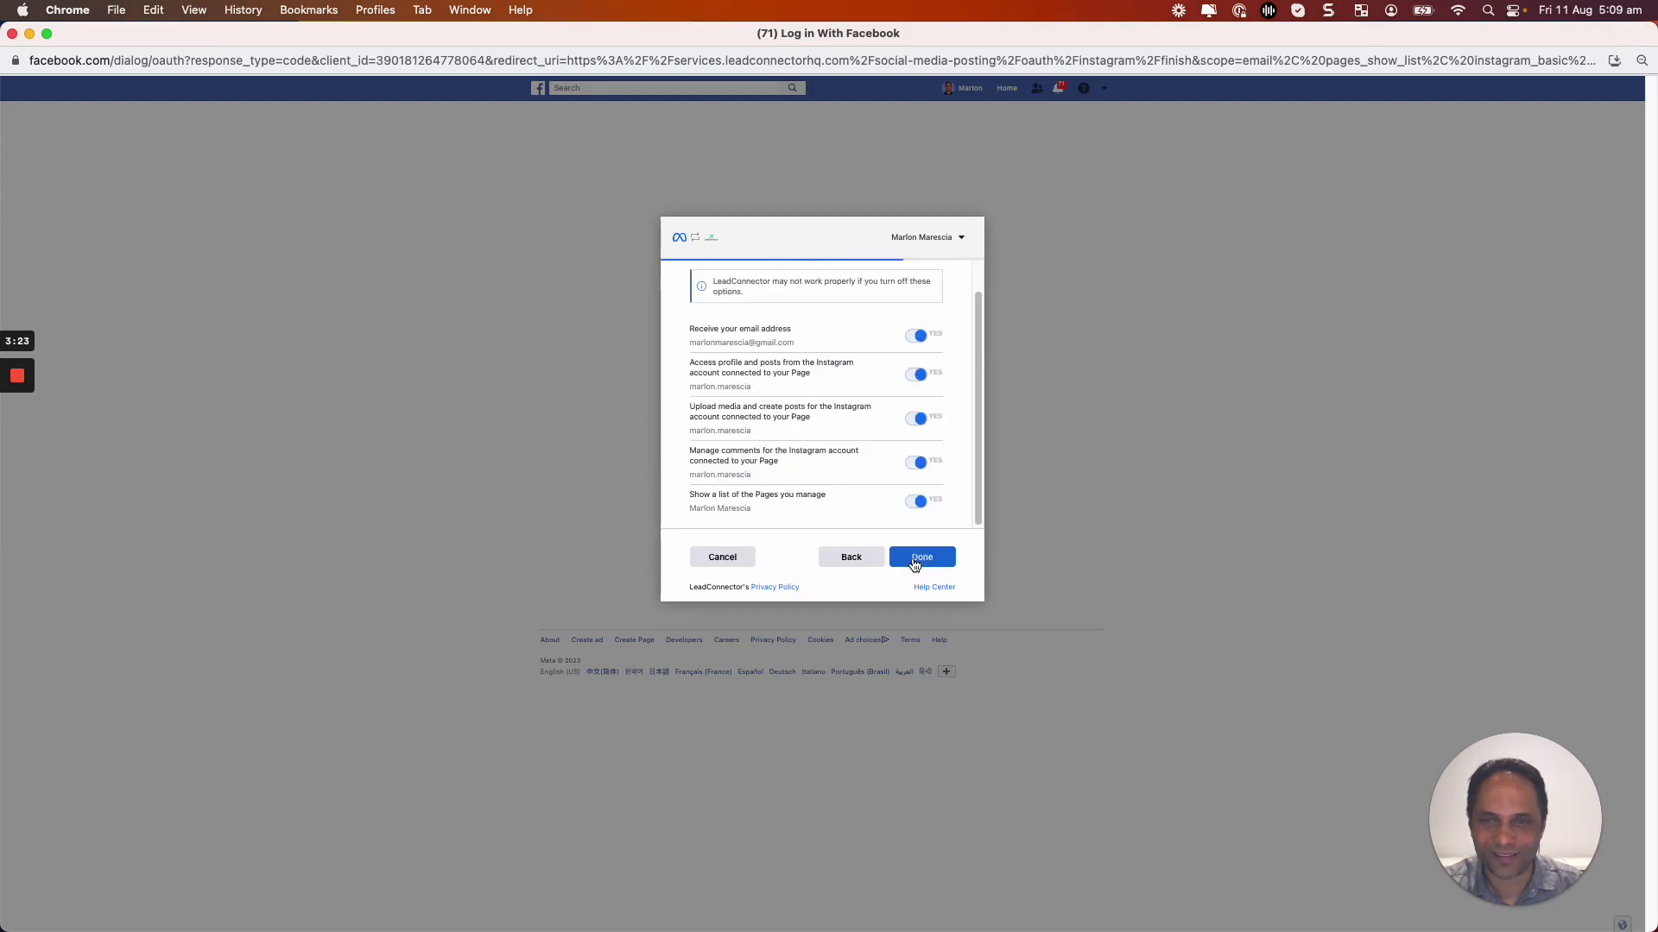
{"action": "left_click", "coordinate": [920, 557]}
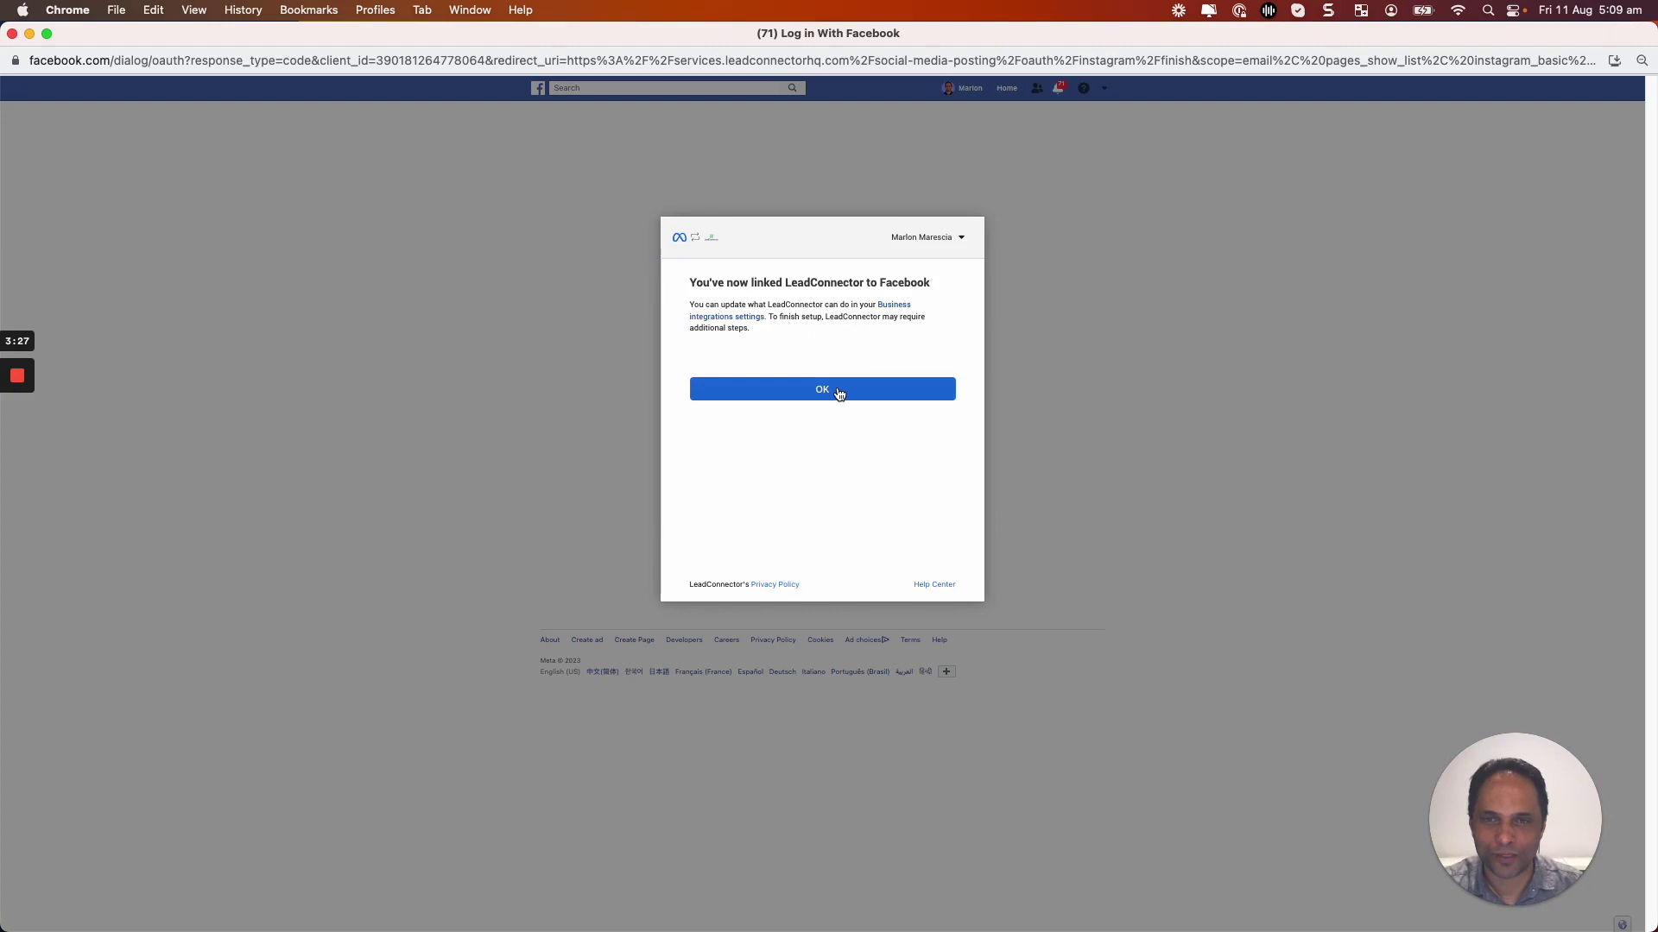
{"action": "left_click", "coordinate": [838, 392]}
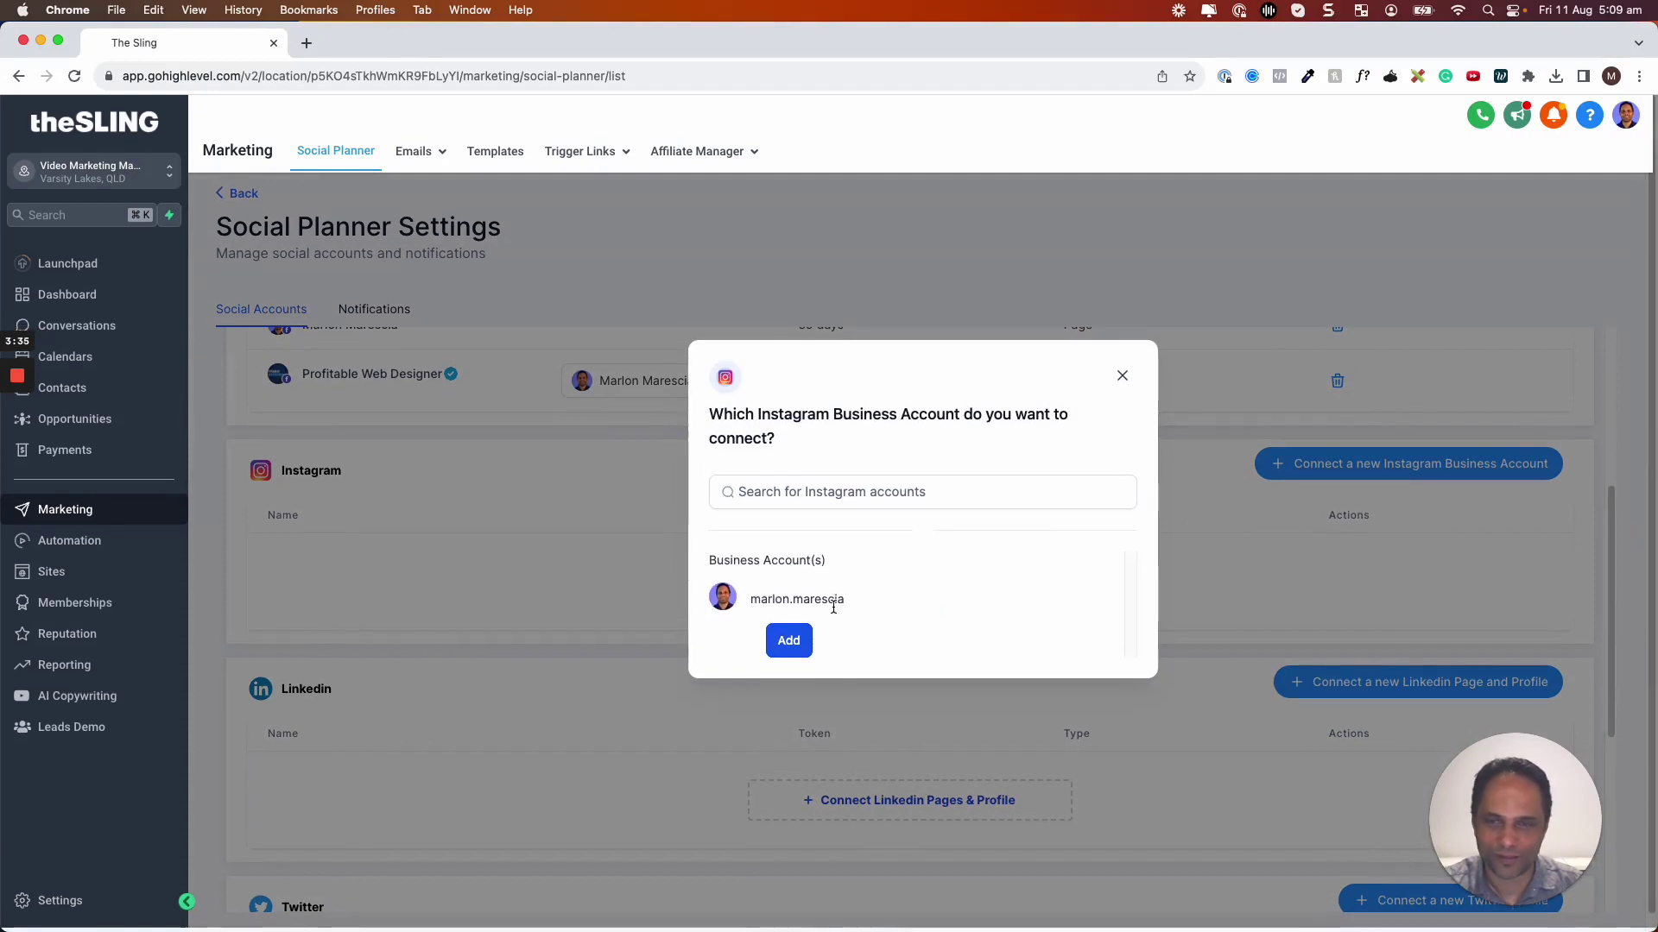
Step: Add the marlon.marescia Instagram business account to the connected accounts
{"action": "left_click", "coordinate": [790, 644]}
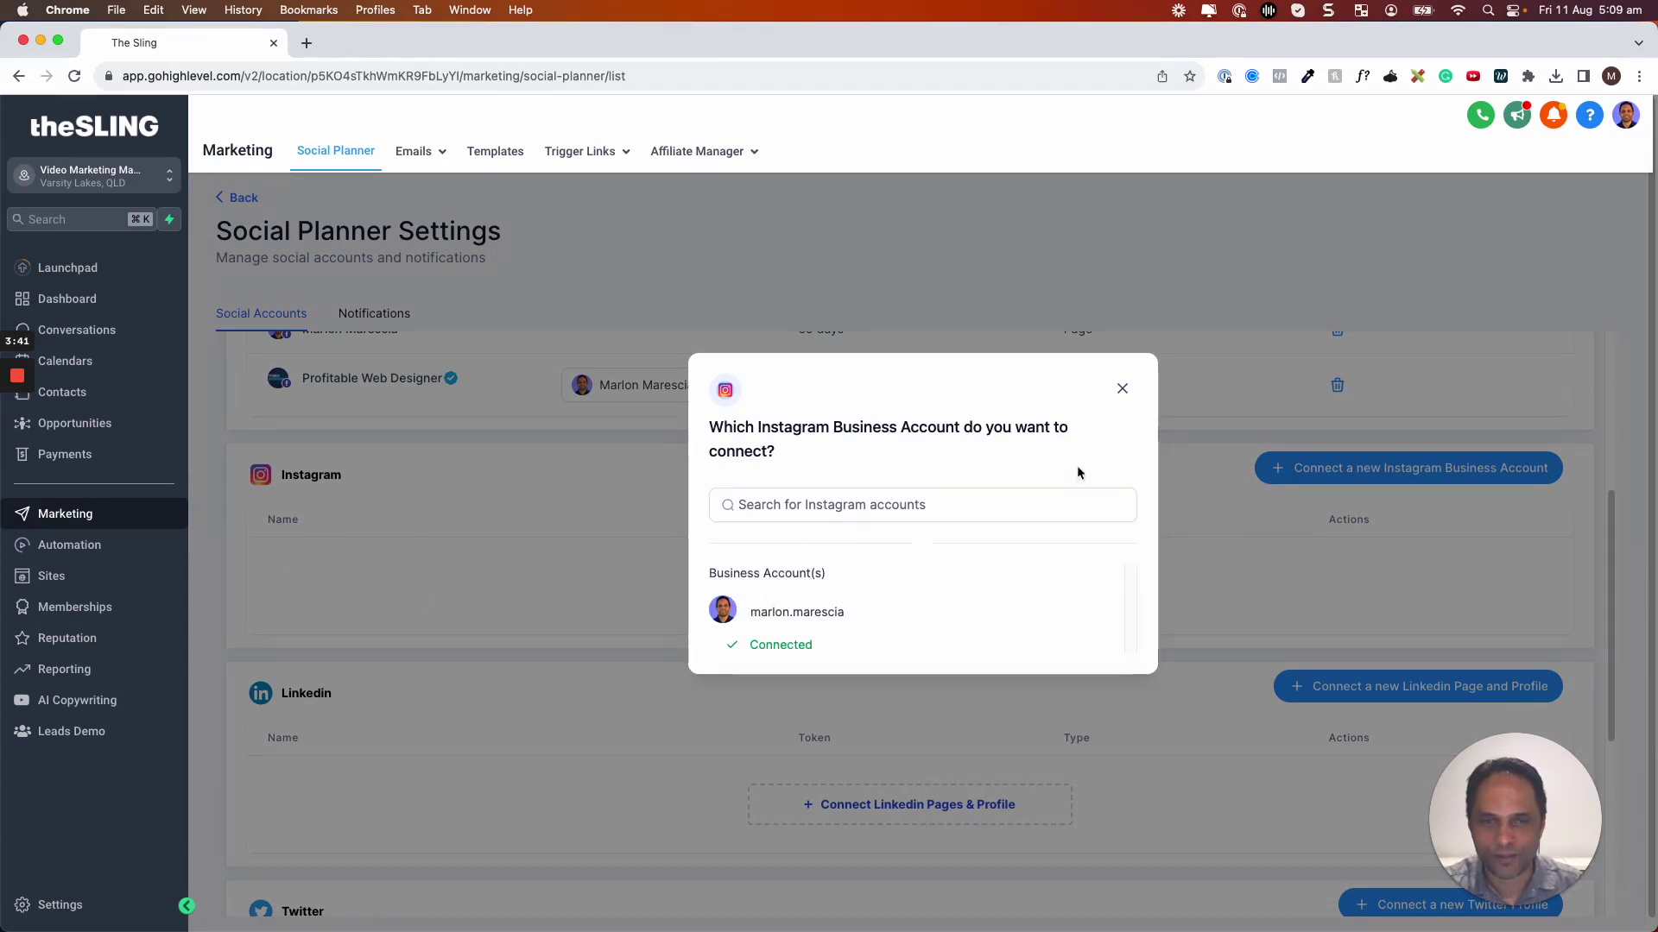
{"action": "left_click", "coordinate": [1122, 391]}
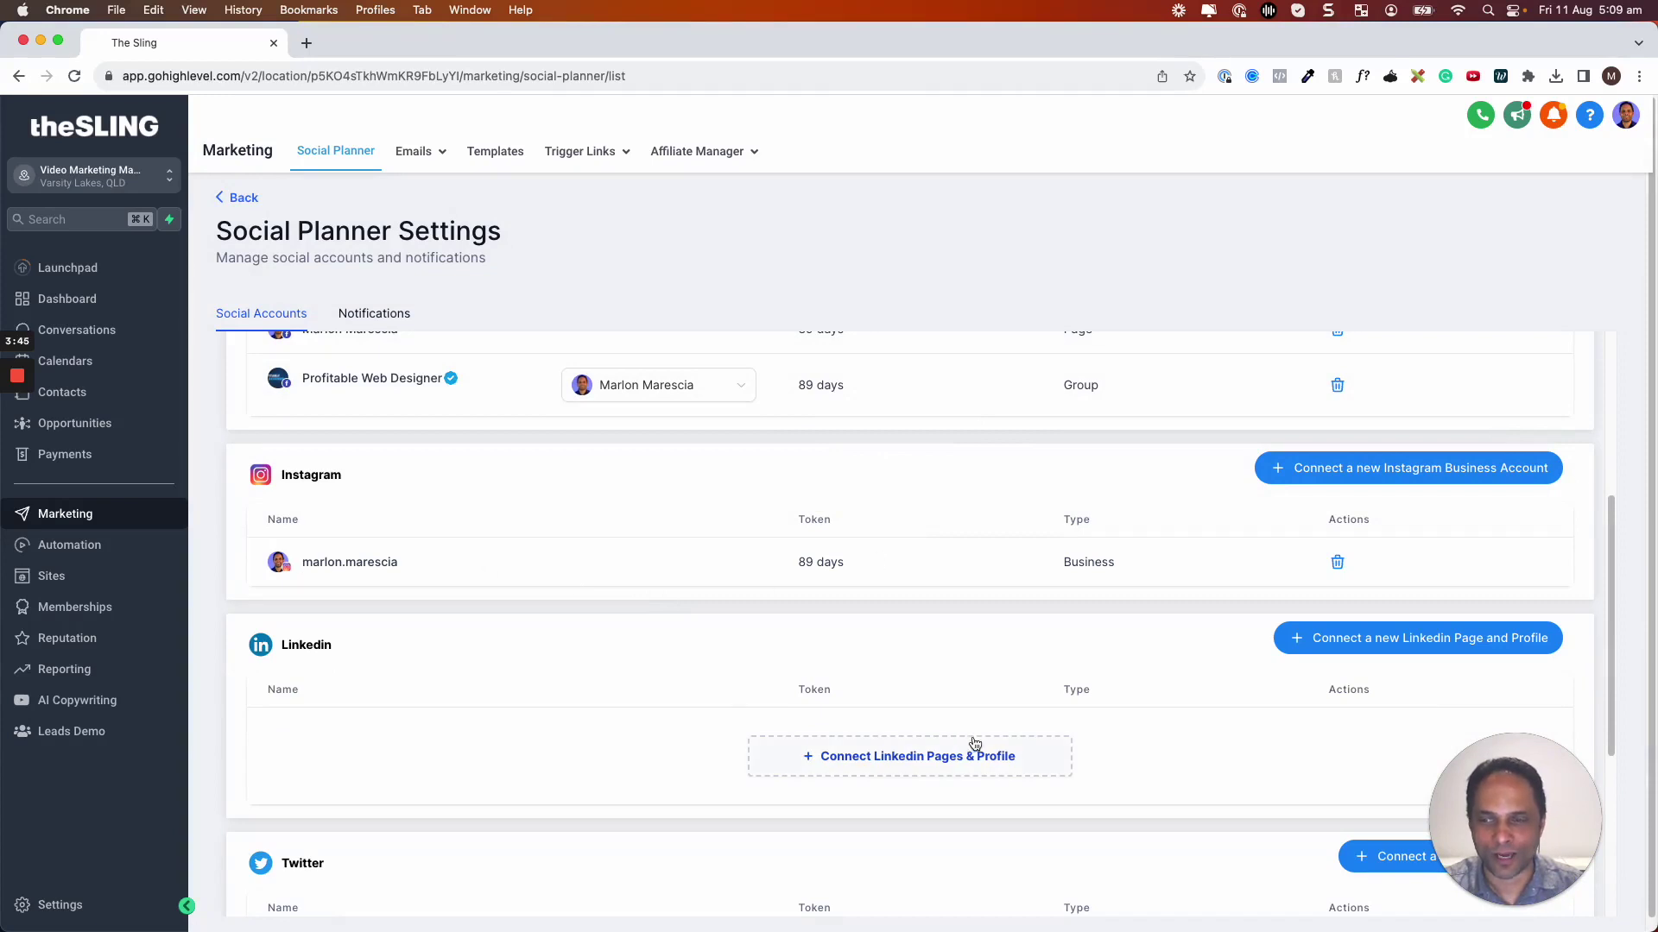
Step: Sign in to LinkedIn, connect the Marlon Marescia profile and reload the settings page
{"action": "left_click", "coordinate": [936, 759]}
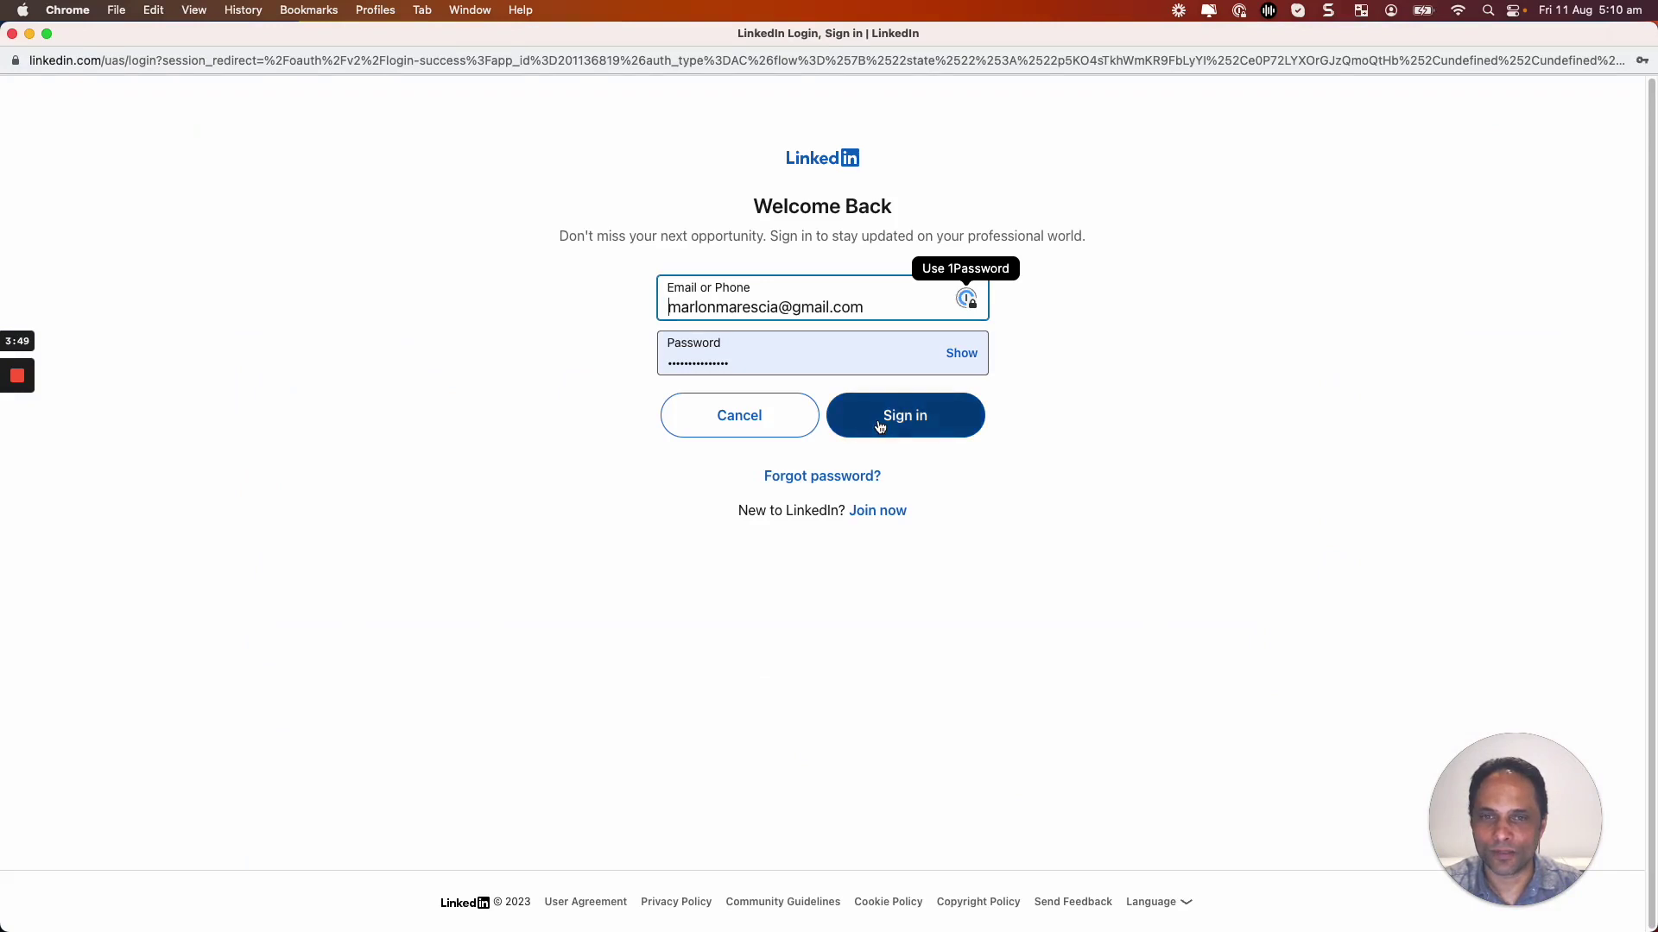
{"action": "left_click", "coordinate": [877, 418]}
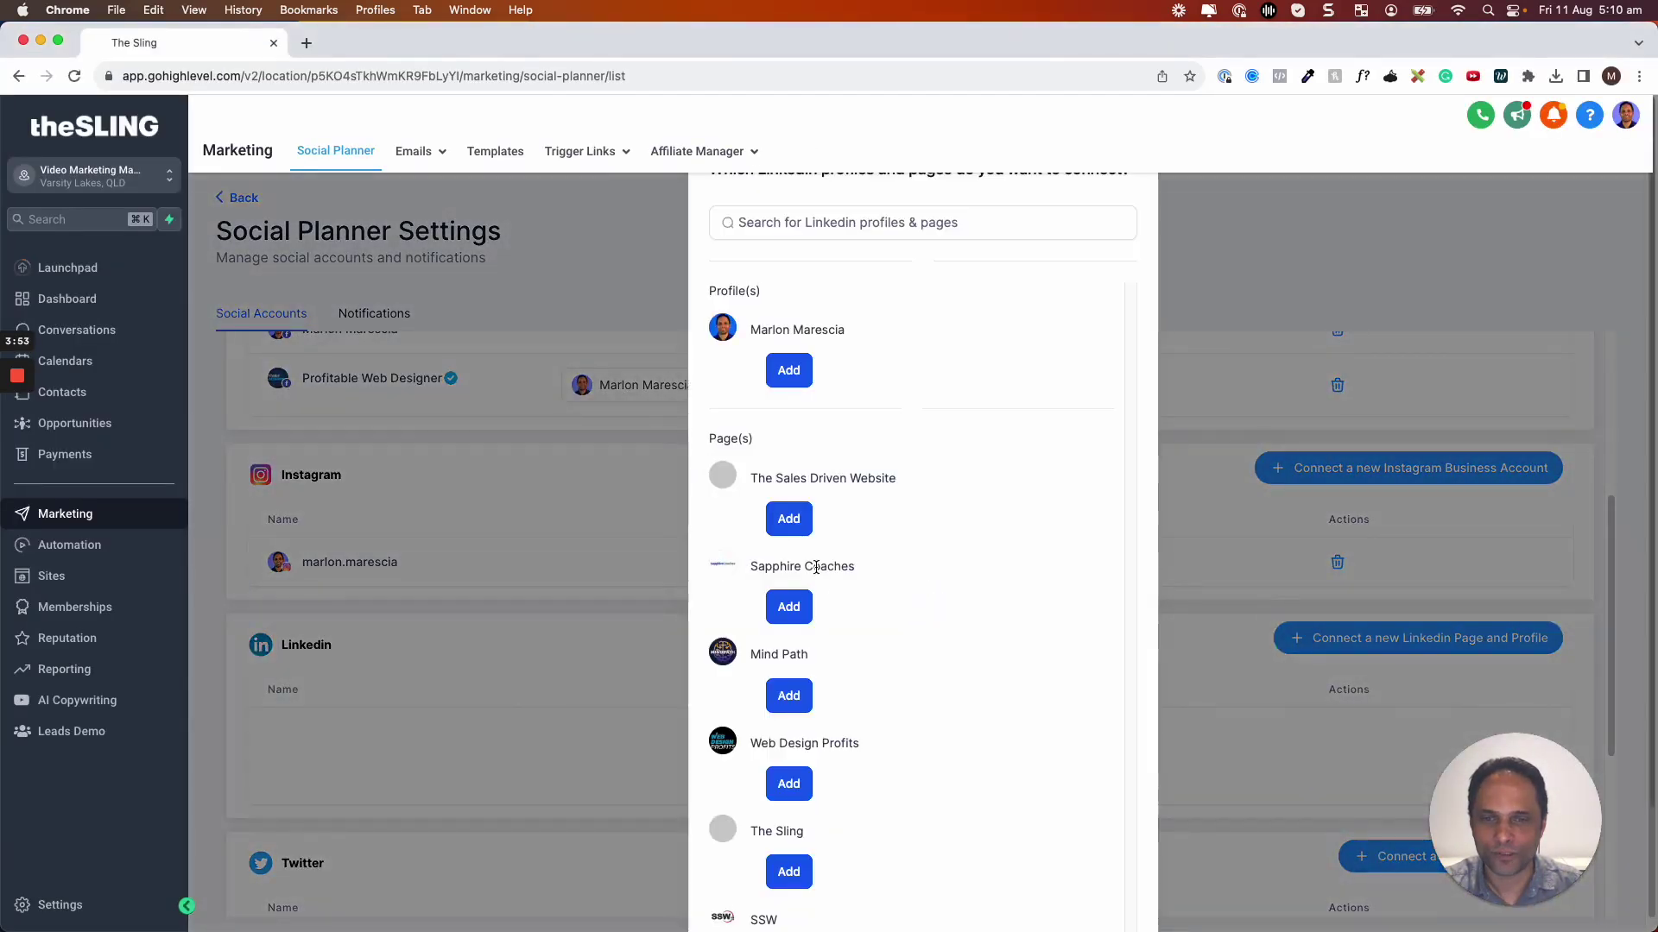
{"action": "left_click", "coordinate": [787, 369]}
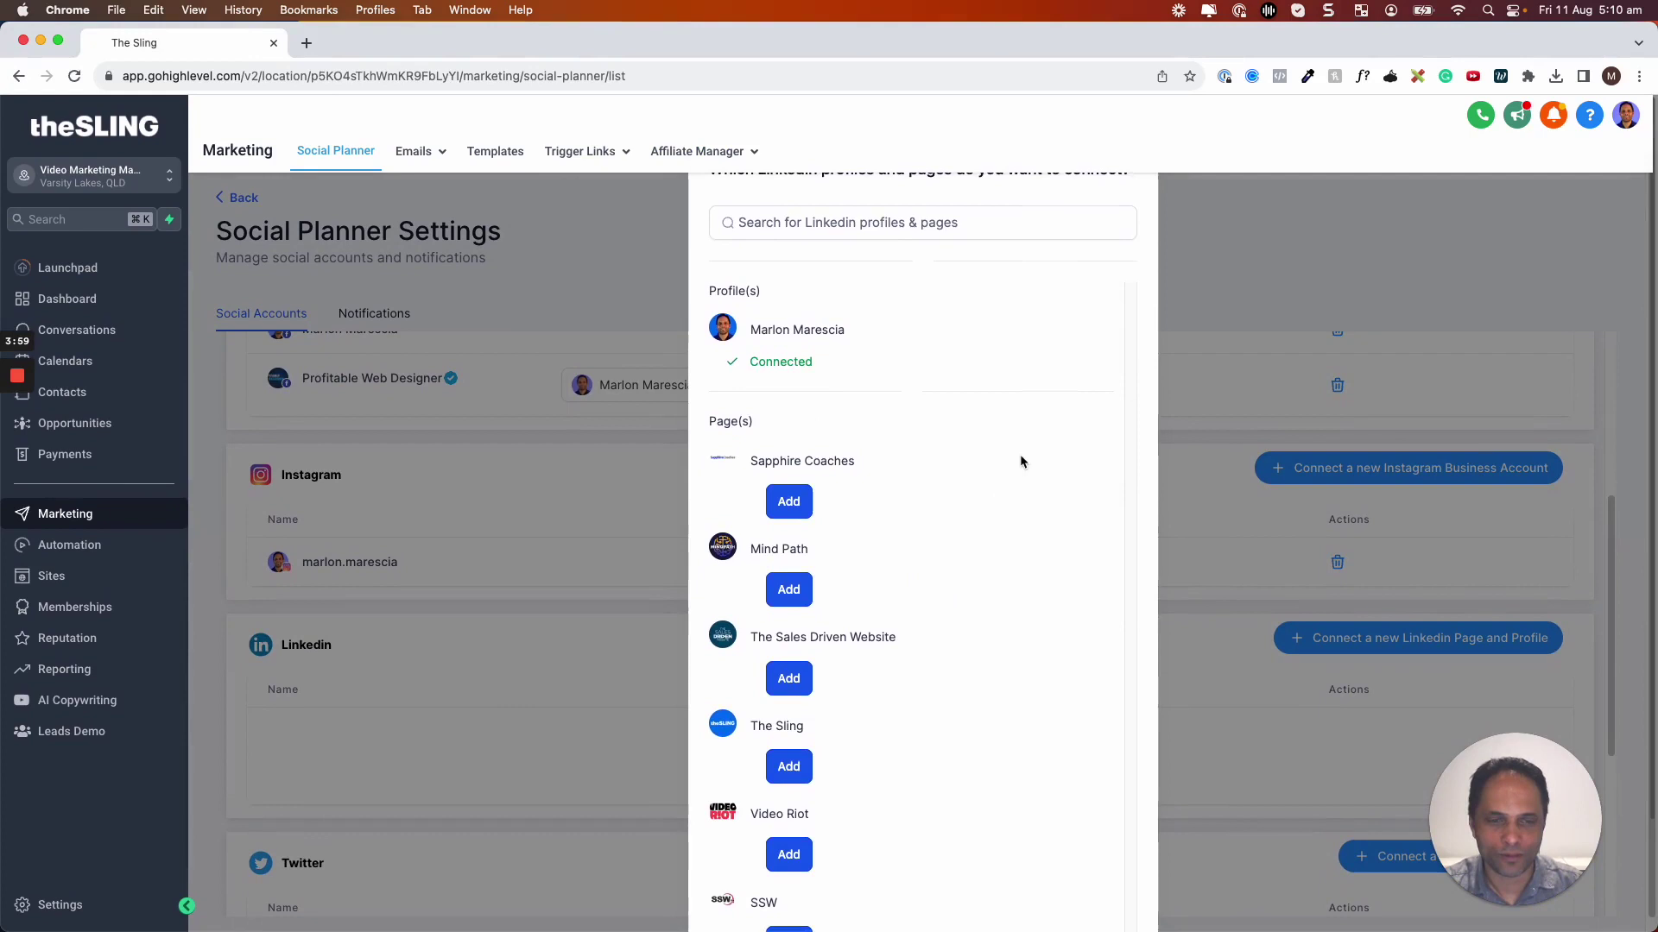
{"action": "scroll", "coordinate": [1019, 454], "scroll_direction": "down", "scroll_amount": 3}
{"action": "scroll", "coordinate": [1019, 454], "scroll_direction": "up", "scroll_amount": 3}
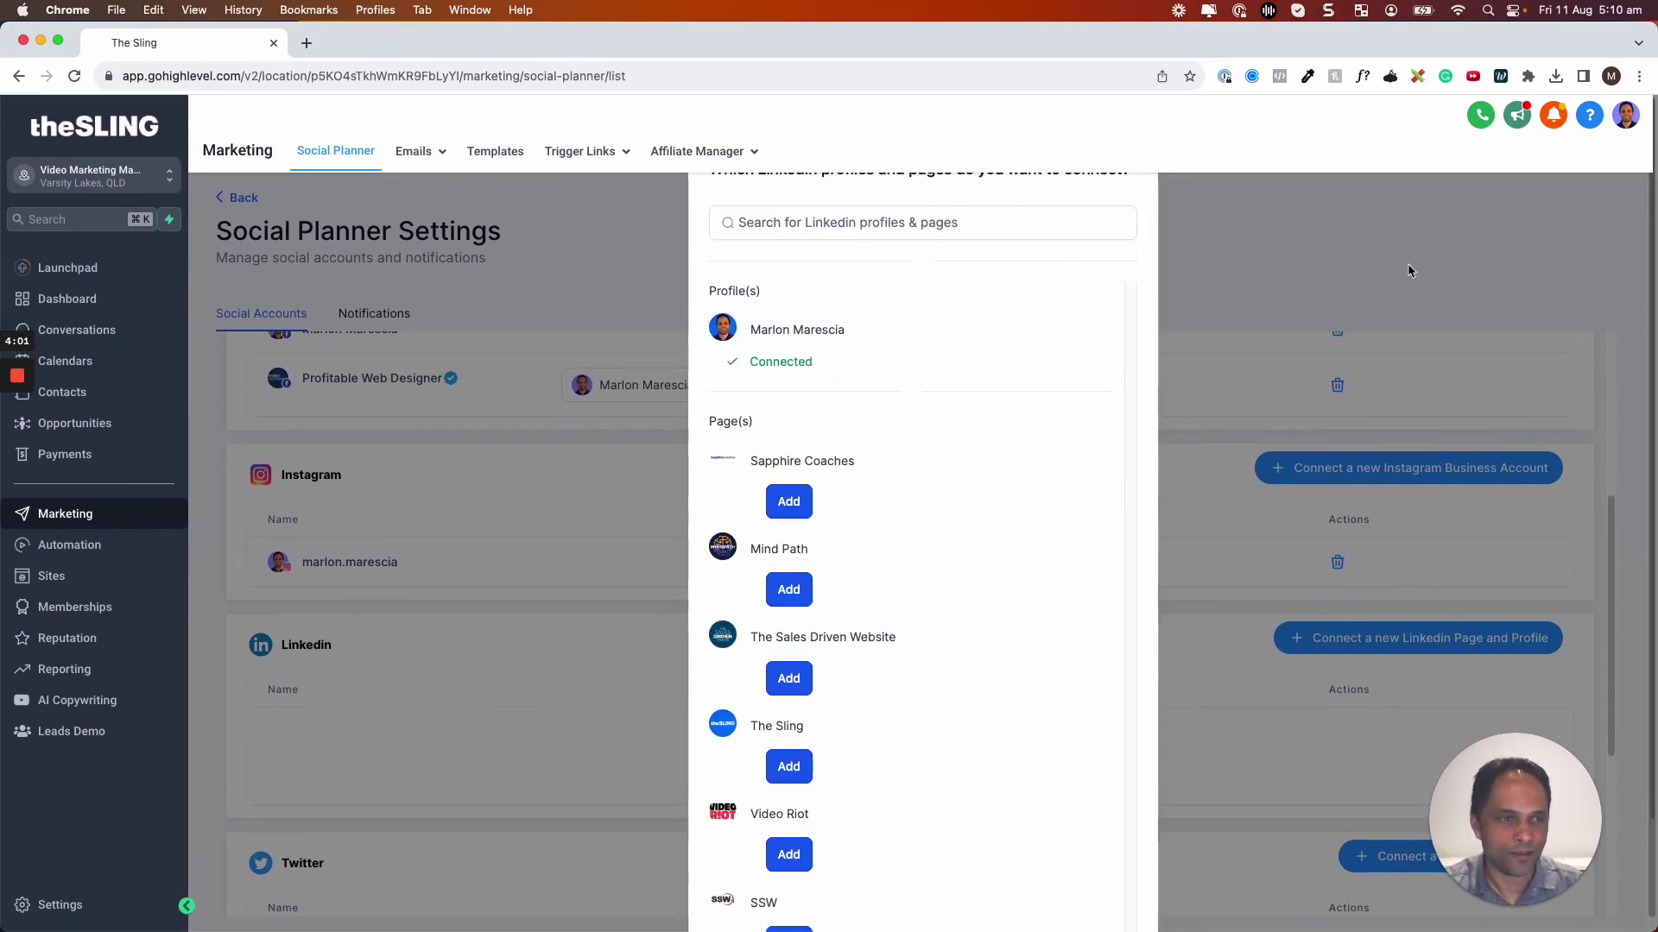
{"action": "key", "text": "super+r"}
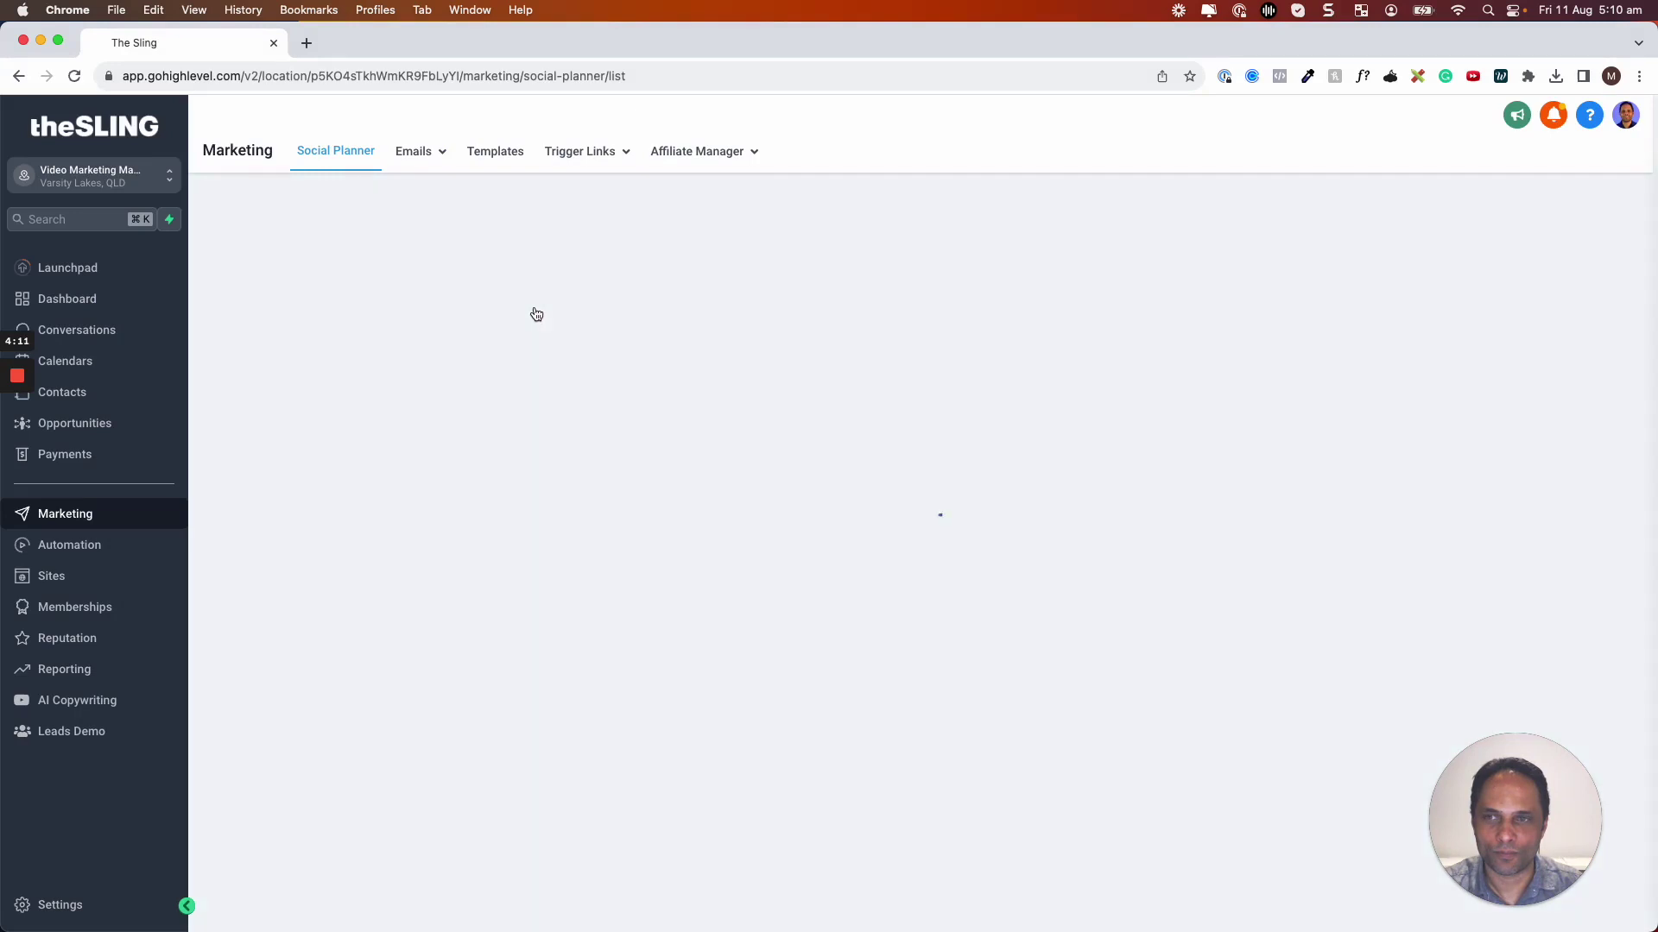
{"action": "scroll", "coordinate": [858, 405], "scroll_direction": "down", "scroll_amount": 4}
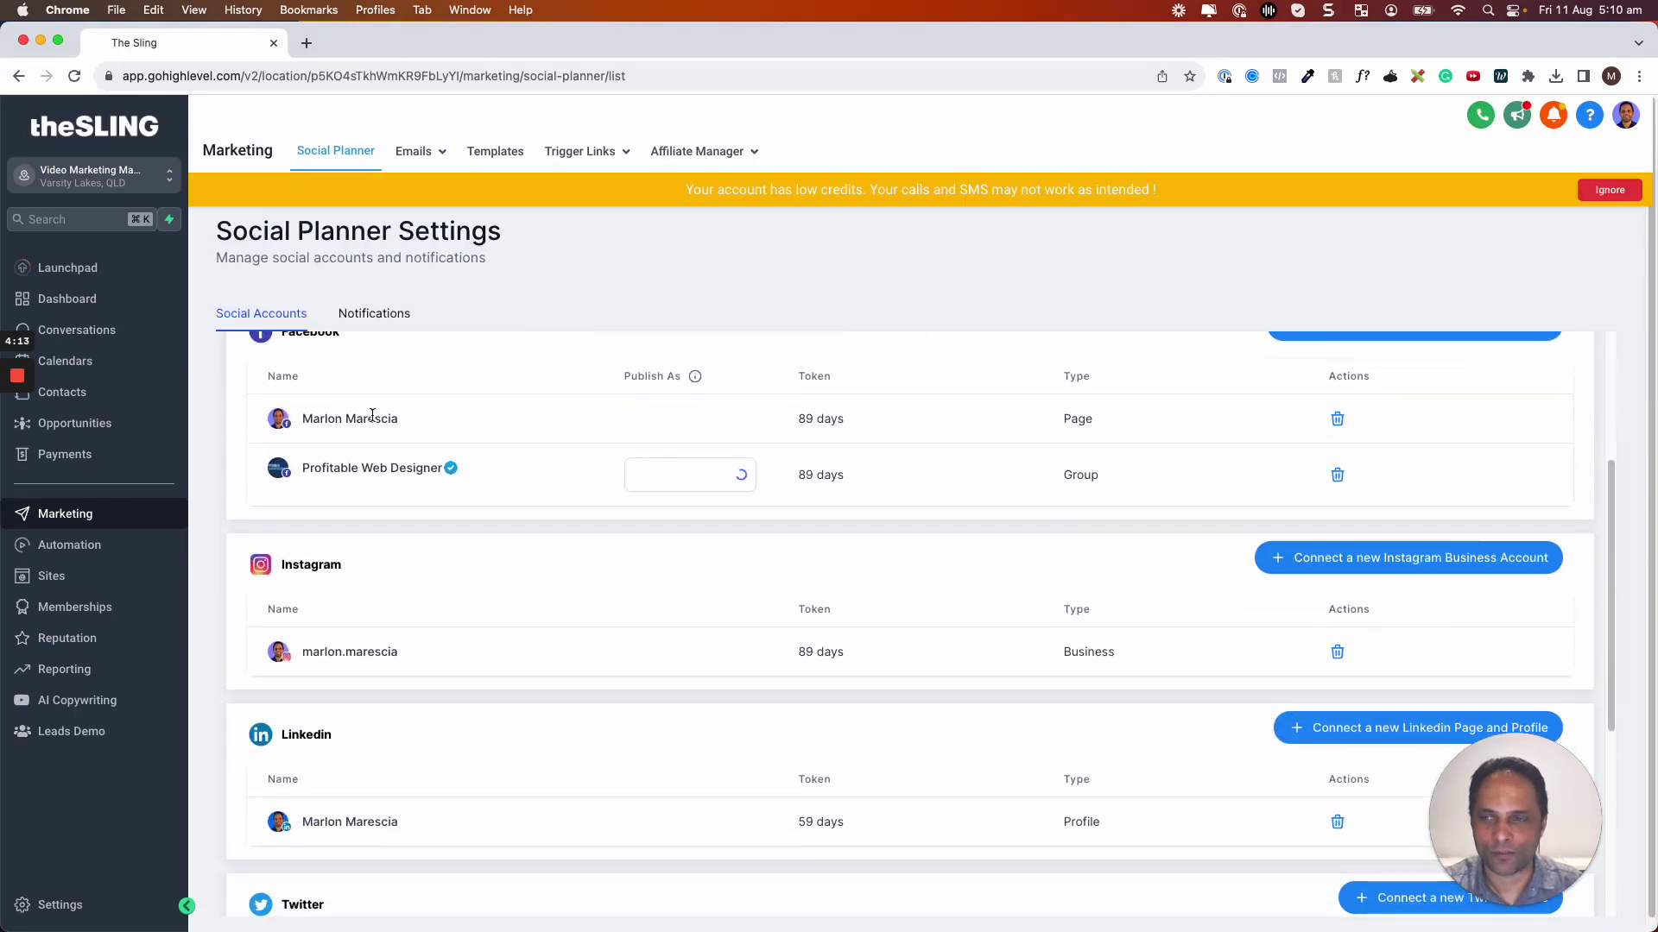
{"action": "scroll", "coordinate": [403, 481], "scroll_direction": "down", "scroll_amount": 1}
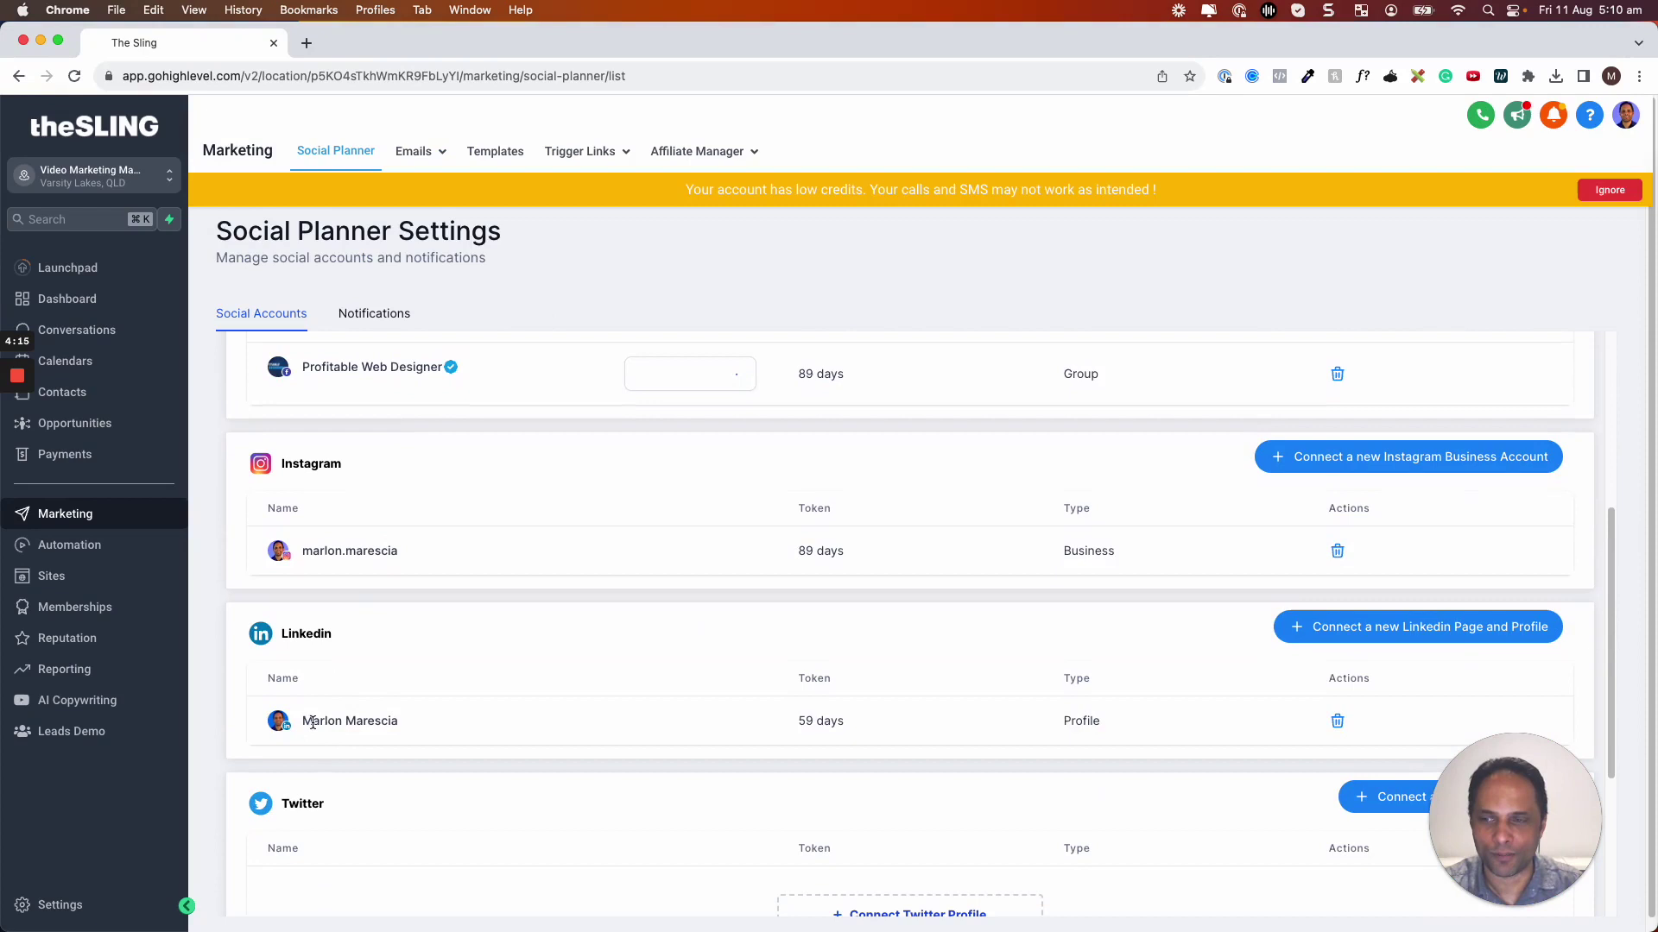
{"action": "scroll", "coordinate": [475, 492], "scroll_direction": "down", "scroll_amount": 1}
{"action": "scroll", "coordinate": [474, 492], "scroll_direction": "up", "scroll_amount": 5}
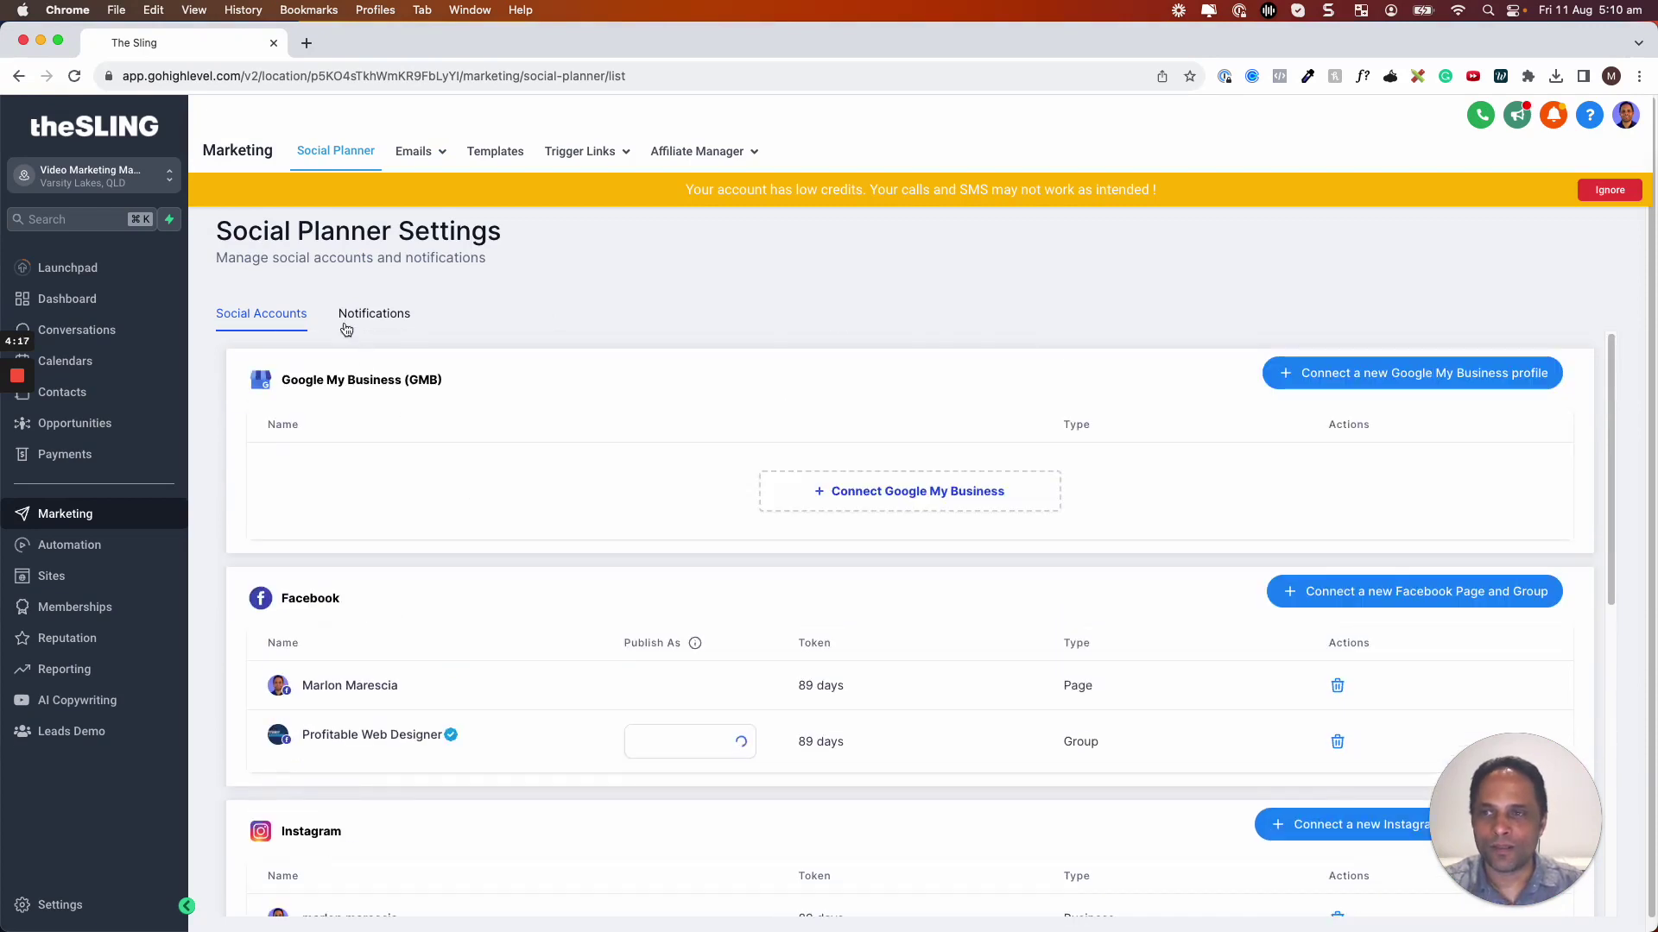
Step: Return to the Social Planner dashboard and dismiss the low credits warning
{"action": "left_click", "coordinate": [360, 156]}
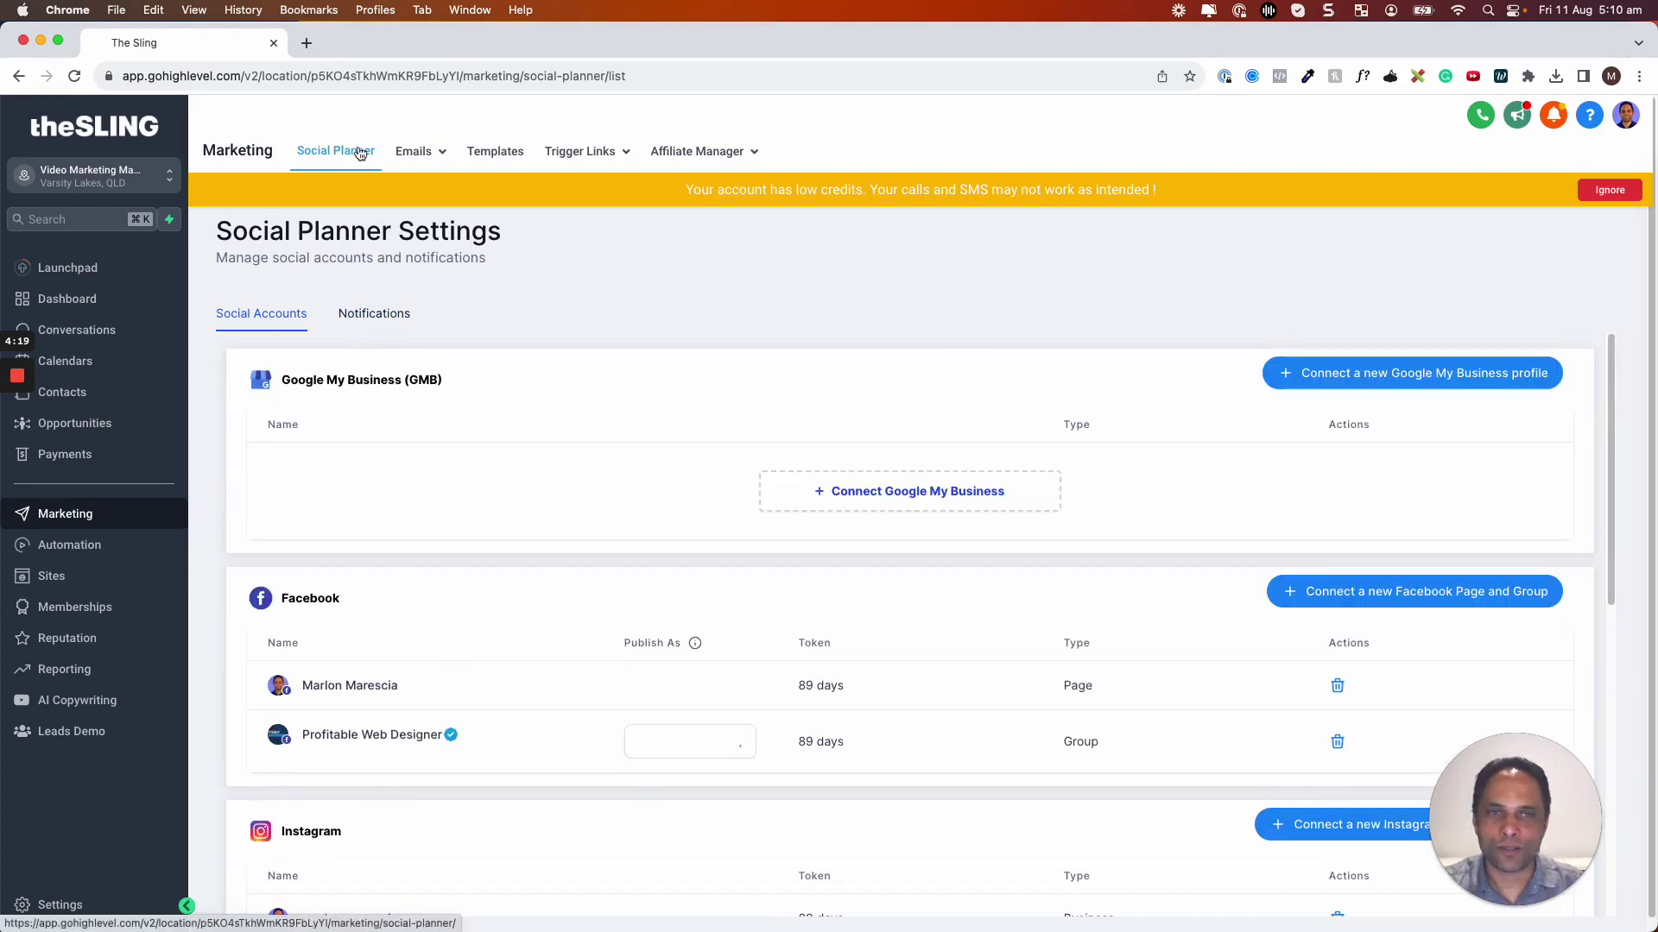
{"action": "left_click", "coordinate": [1608, 189]}
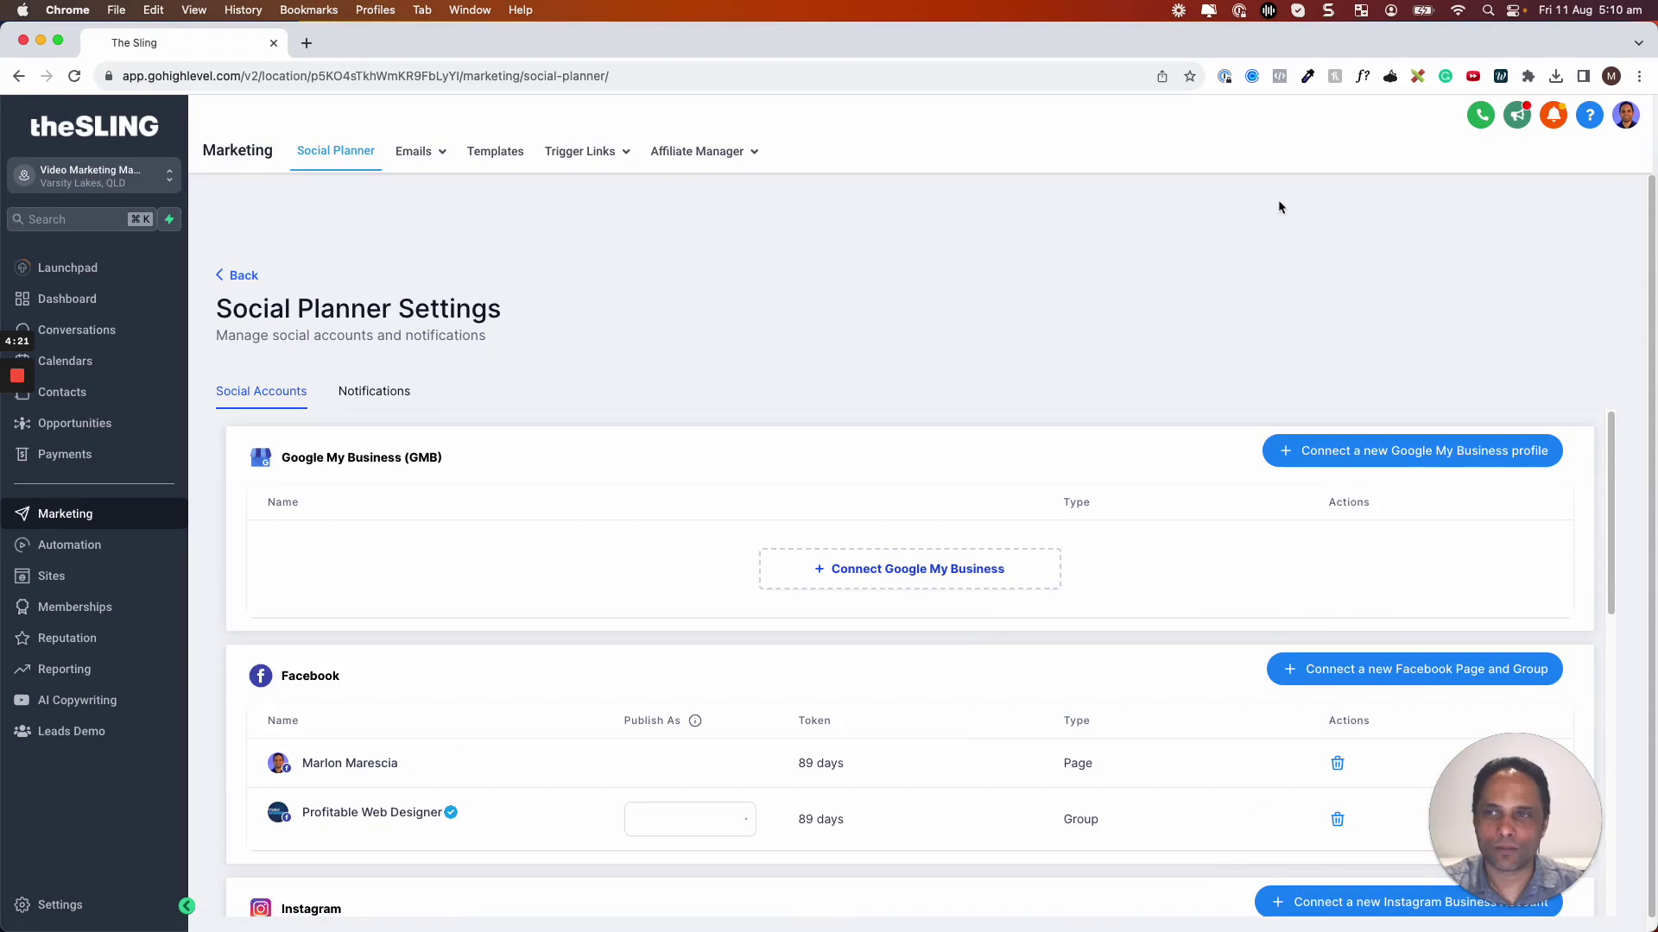
Step: Go back to the Social Planner dashboard and bring up the New Post options
{"action": "left_click", "coordinate": [243, 275]}
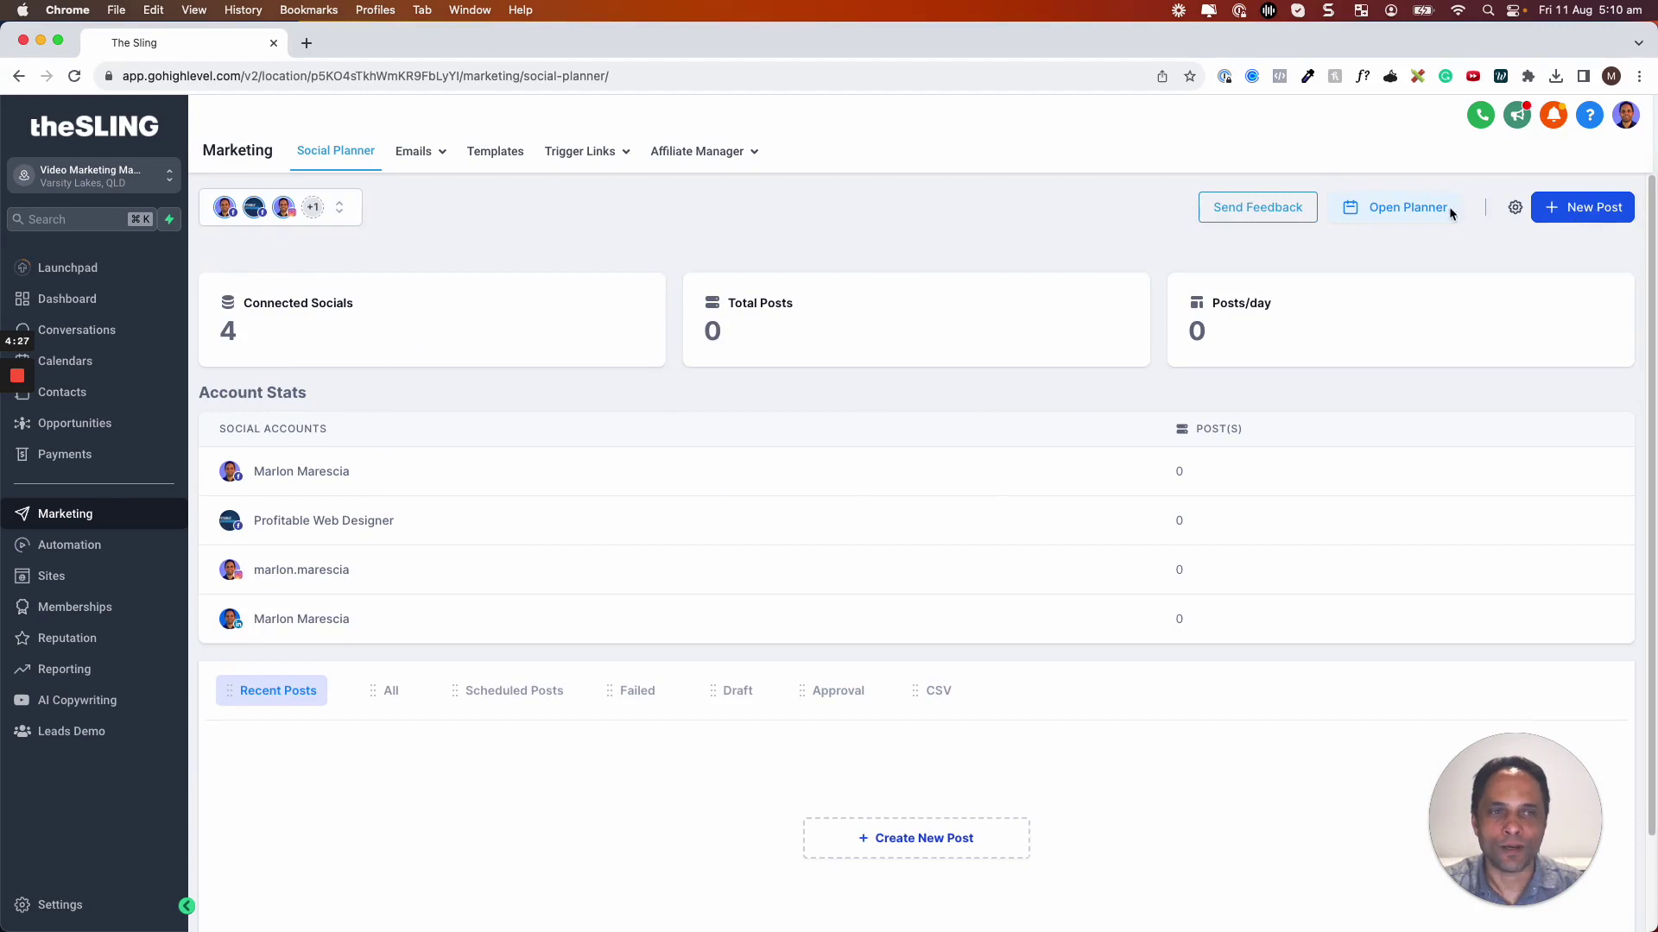
{"action": "left_click", "coordinate": [1565, 210]}
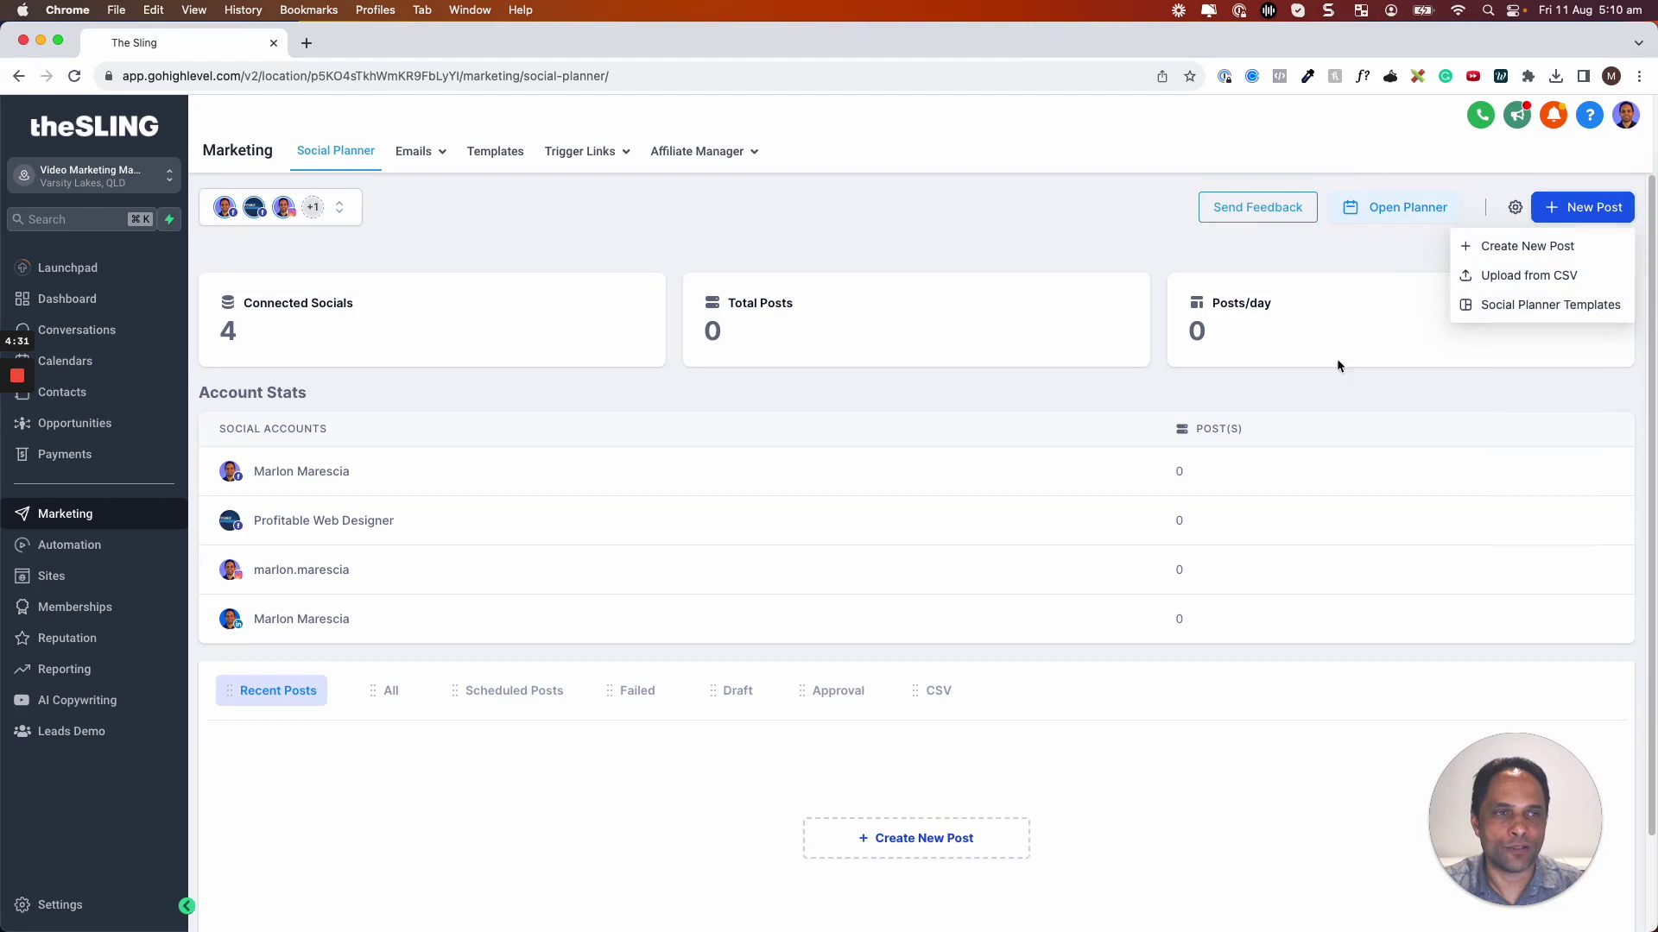
Step: Create a new post targeting the Marlon Marescia Facebook page, marlon.marescia Instagram and LinkedIn profile
{"action": "left_click", "coordinate": [1527, 247]}
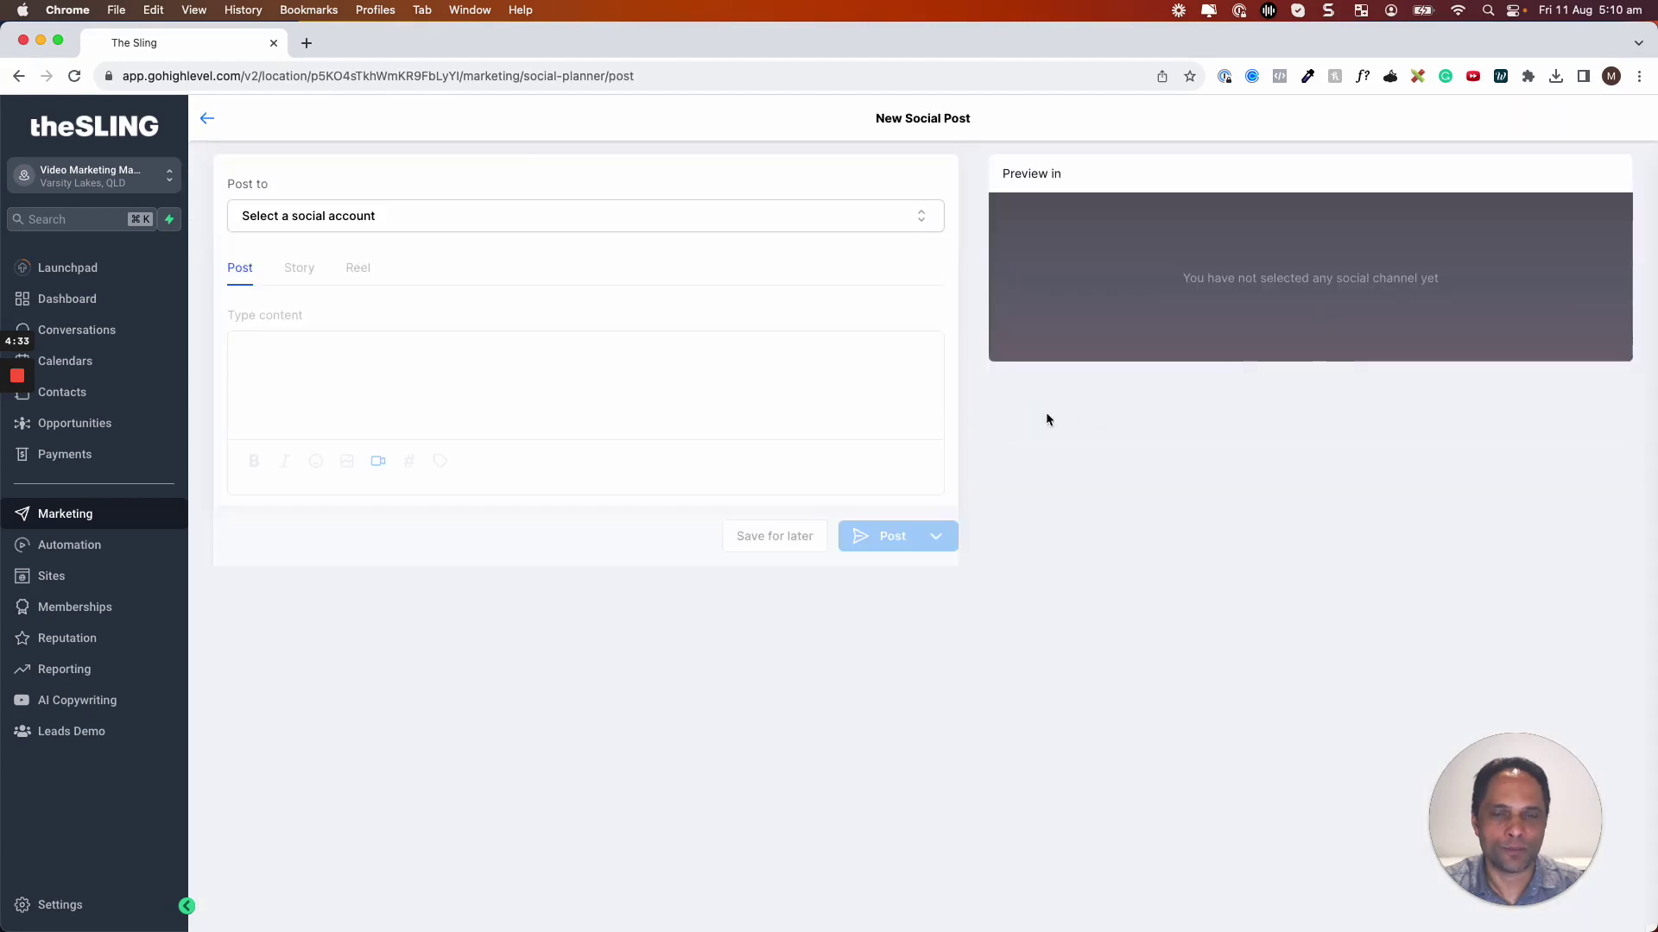
{"action": "left_click", "coordinate": [314, 215]}
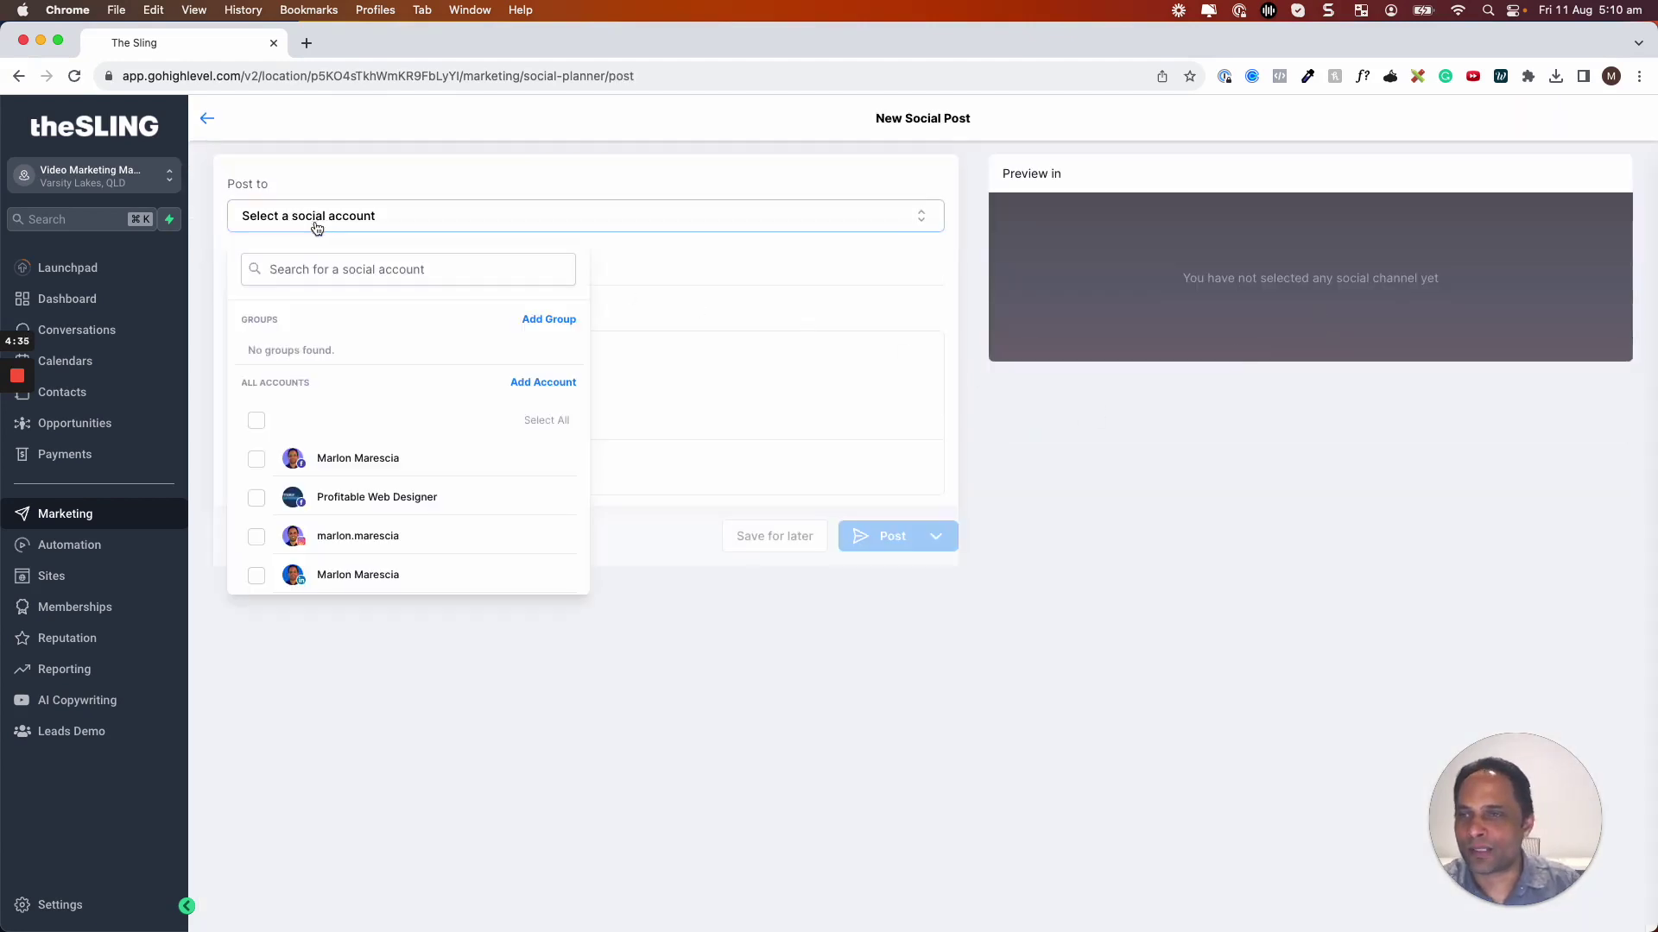
{"action": "left_click", "coordinate": [257, 419]}
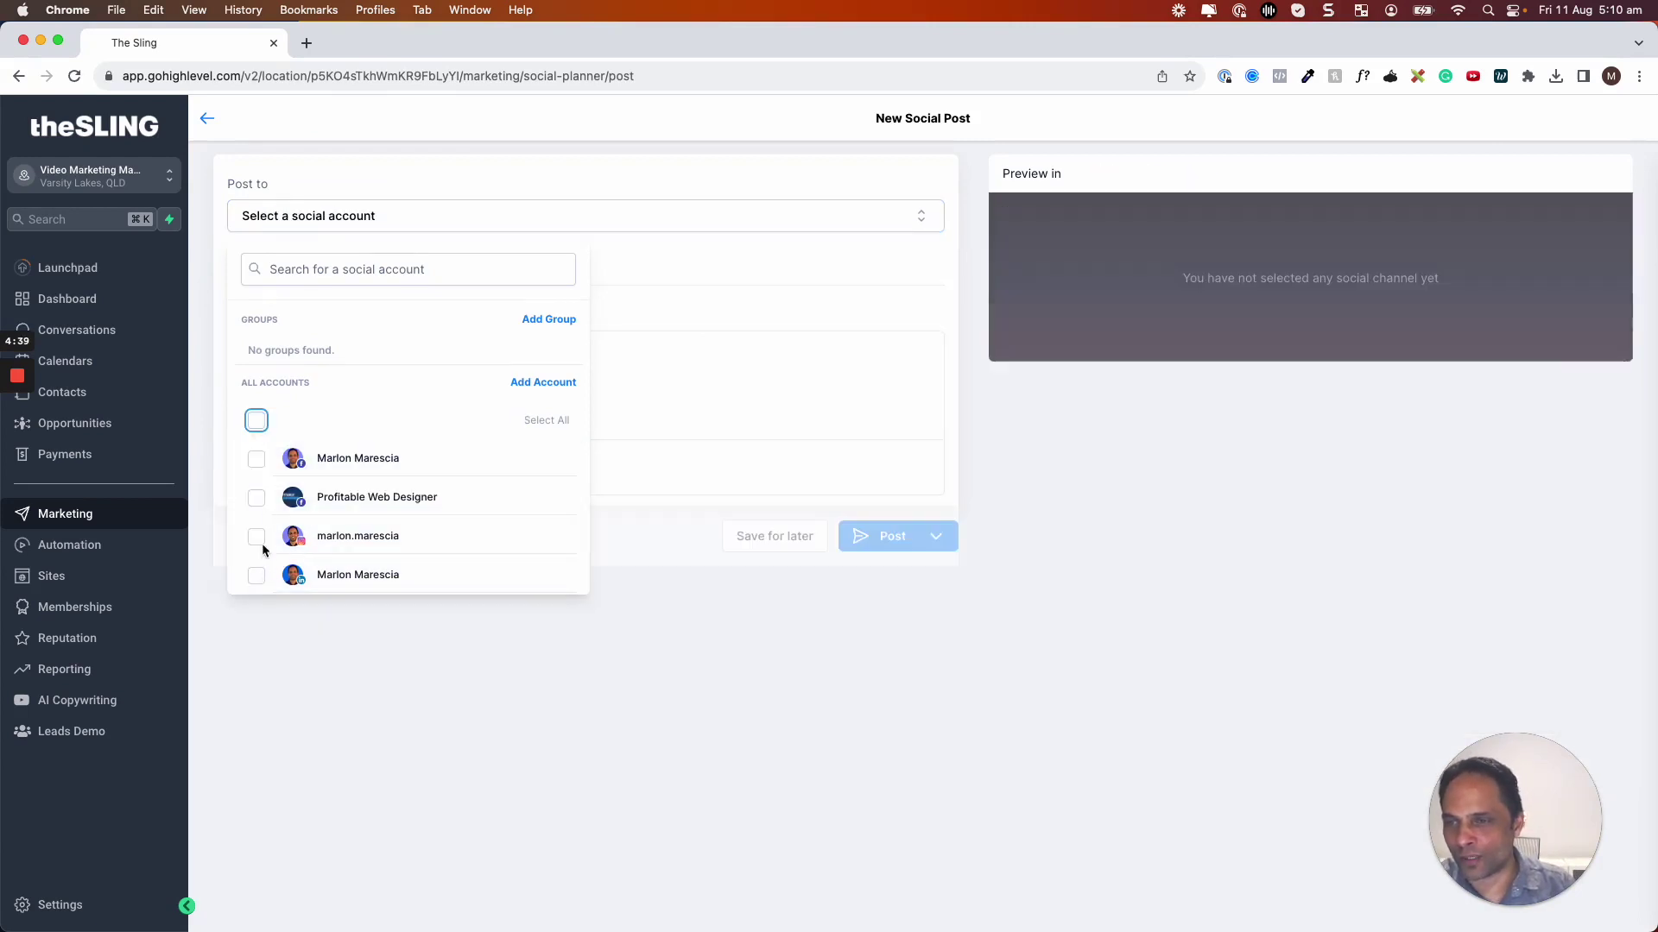
{"action": "left_click", "coordinate": [256, 459]}
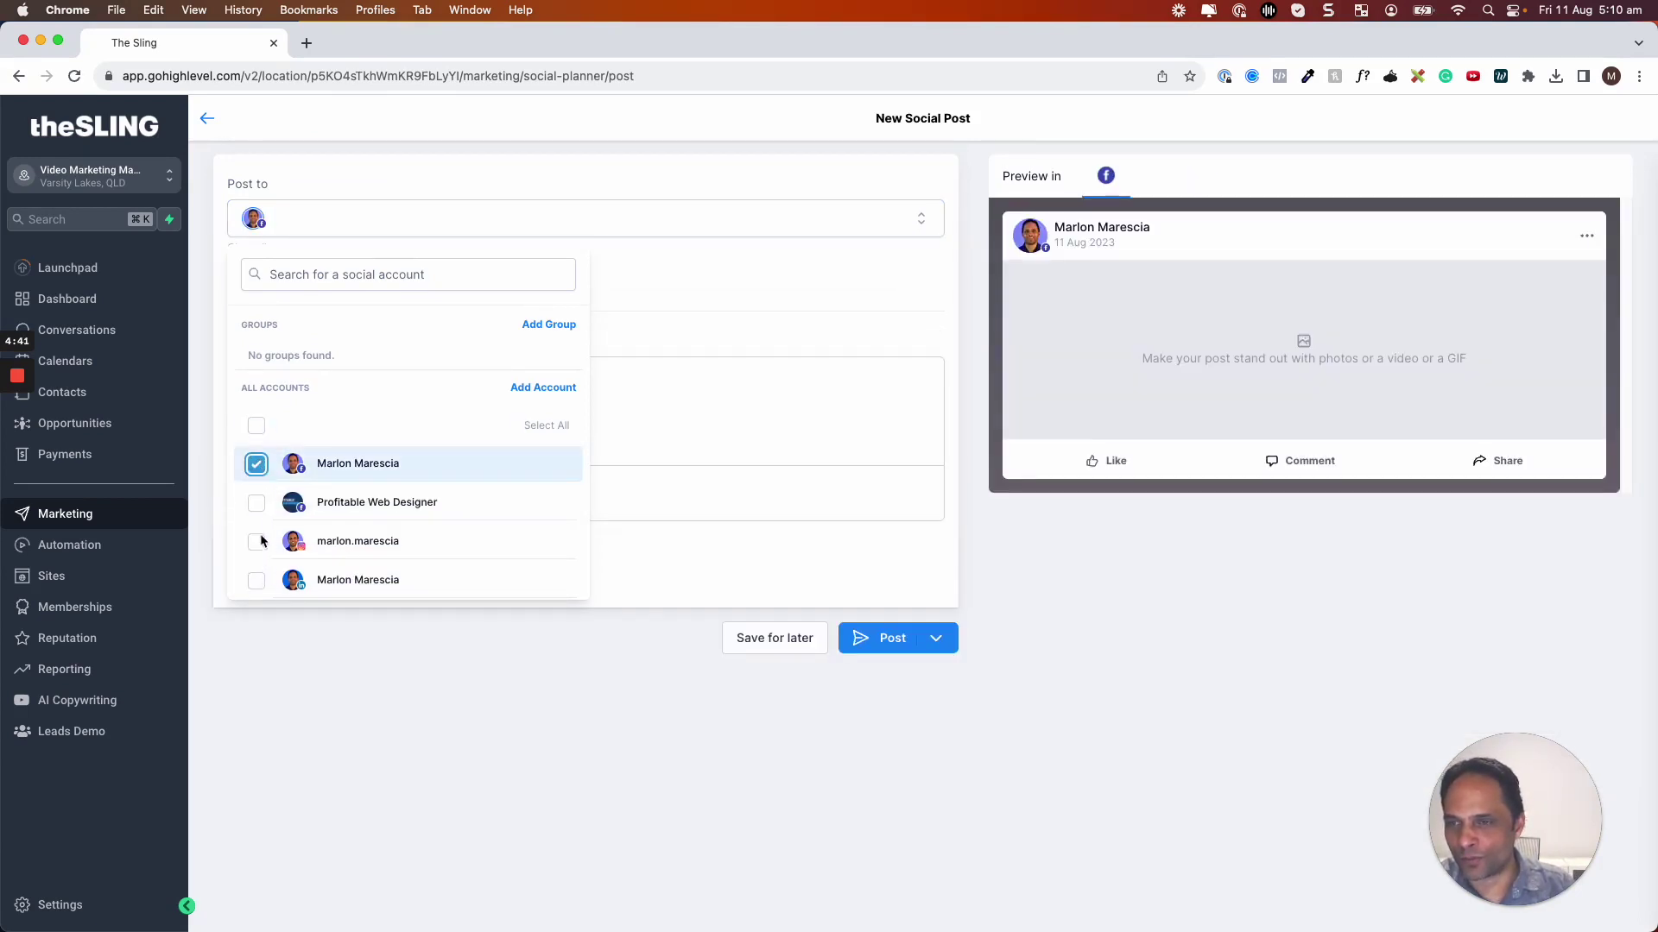
{"action": "left_click", "coordinate": [257, 541]}
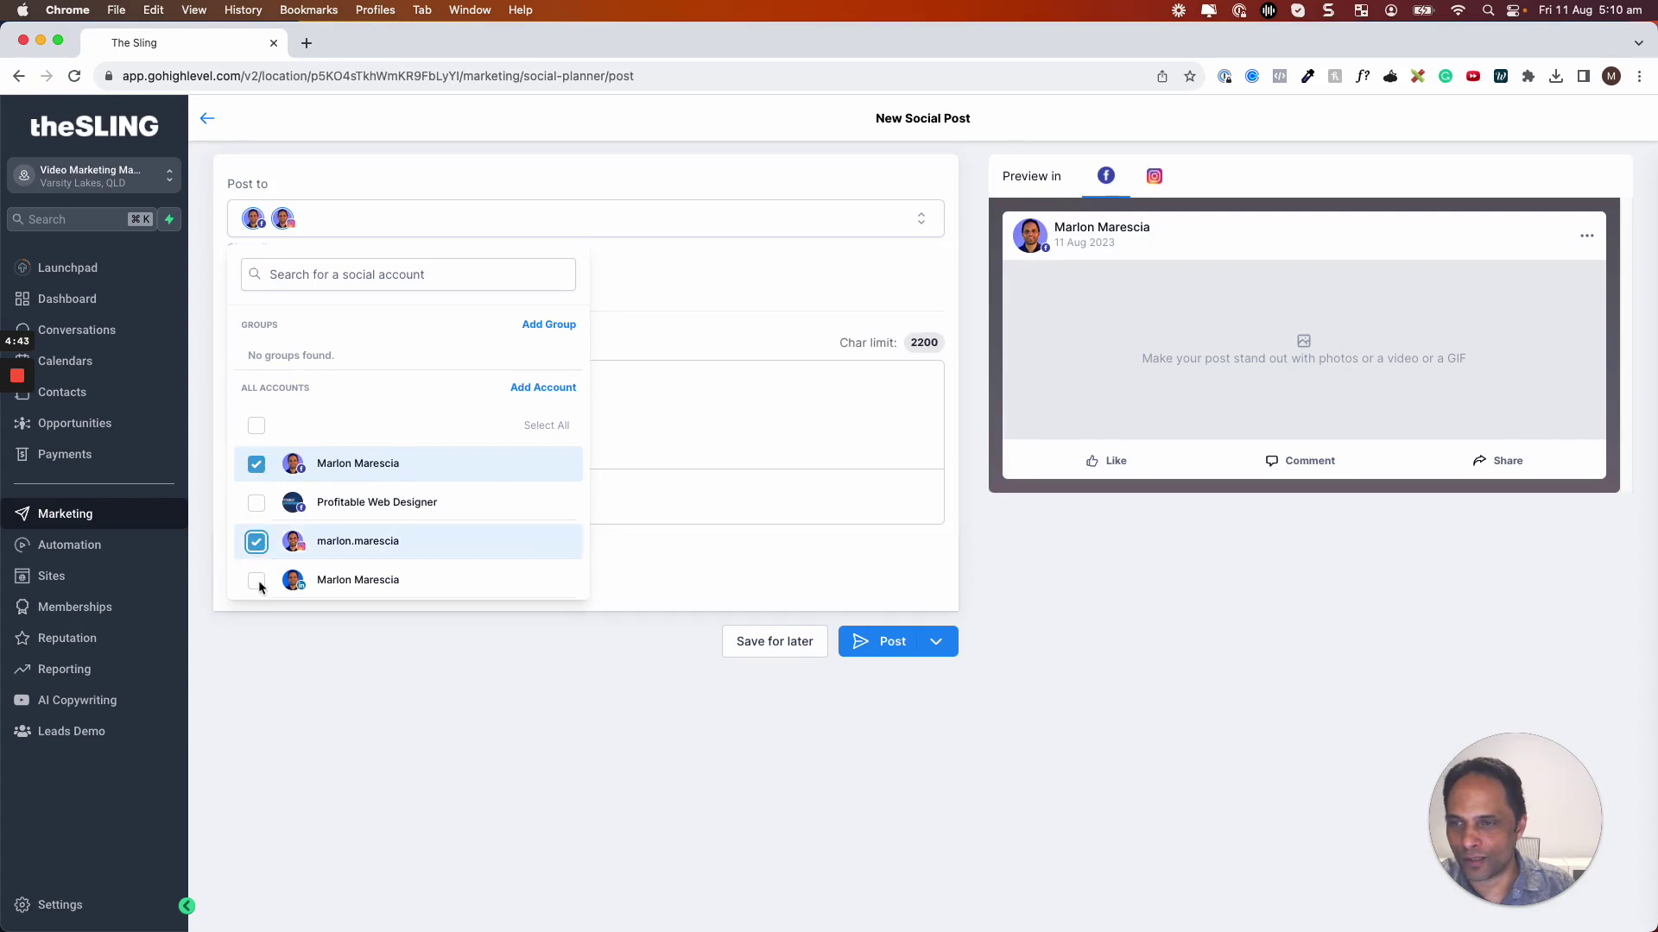
{"action": "left_click", "coordinate": [257, 581]}
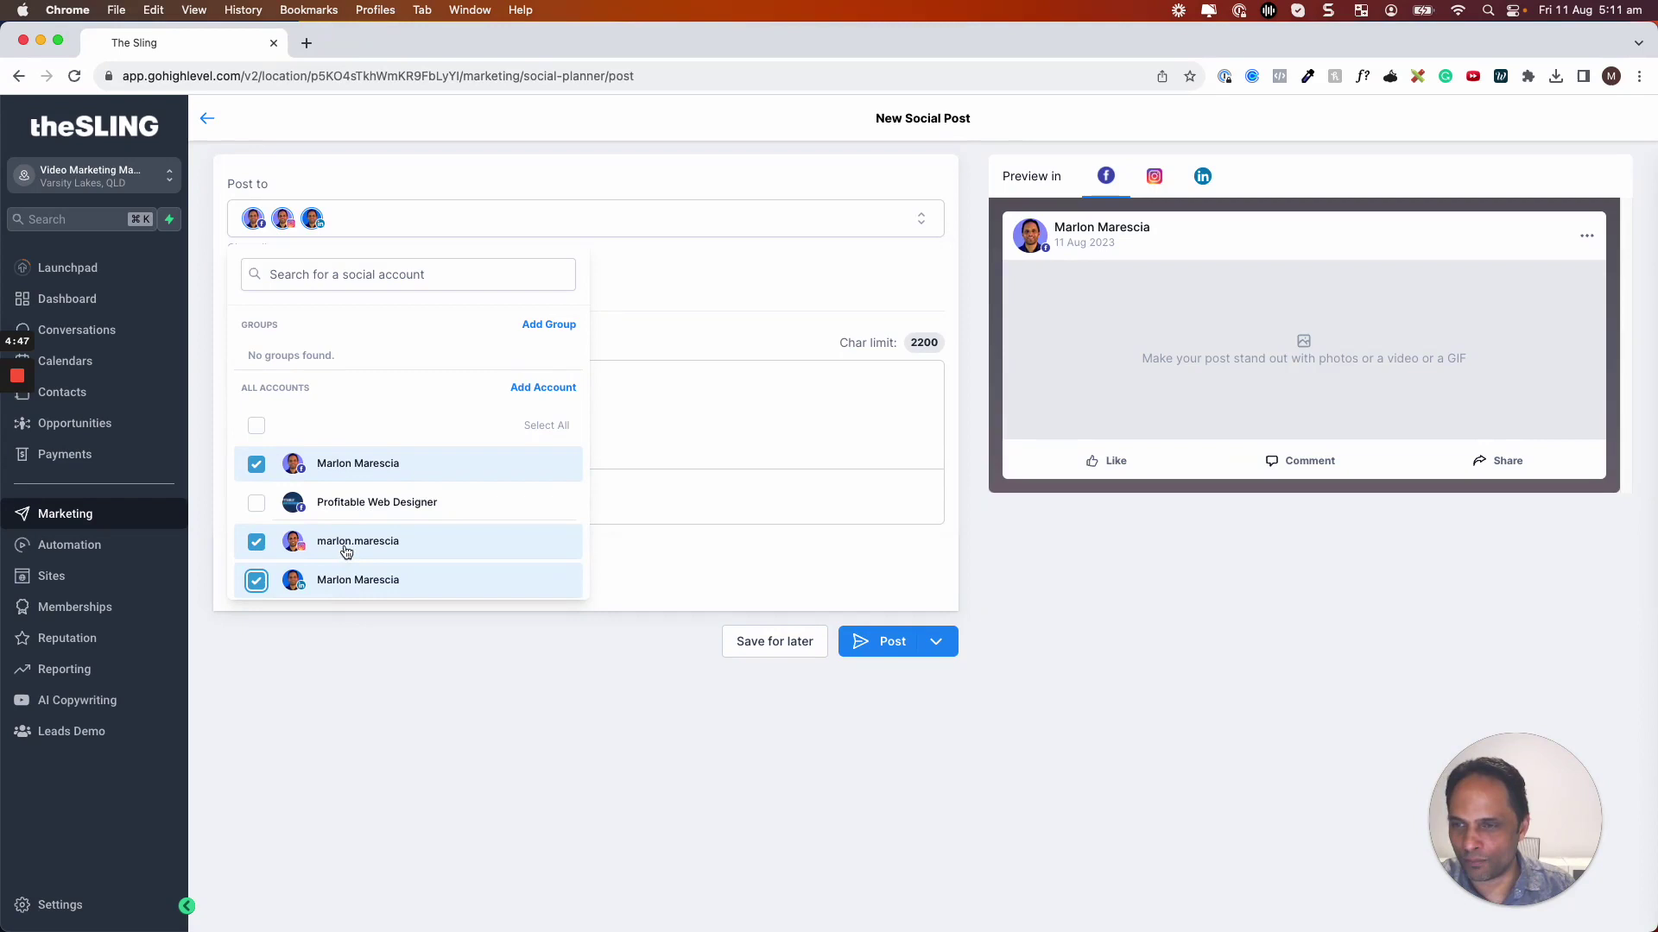
{"action": "left_click", "coordinate": [411, 702]}
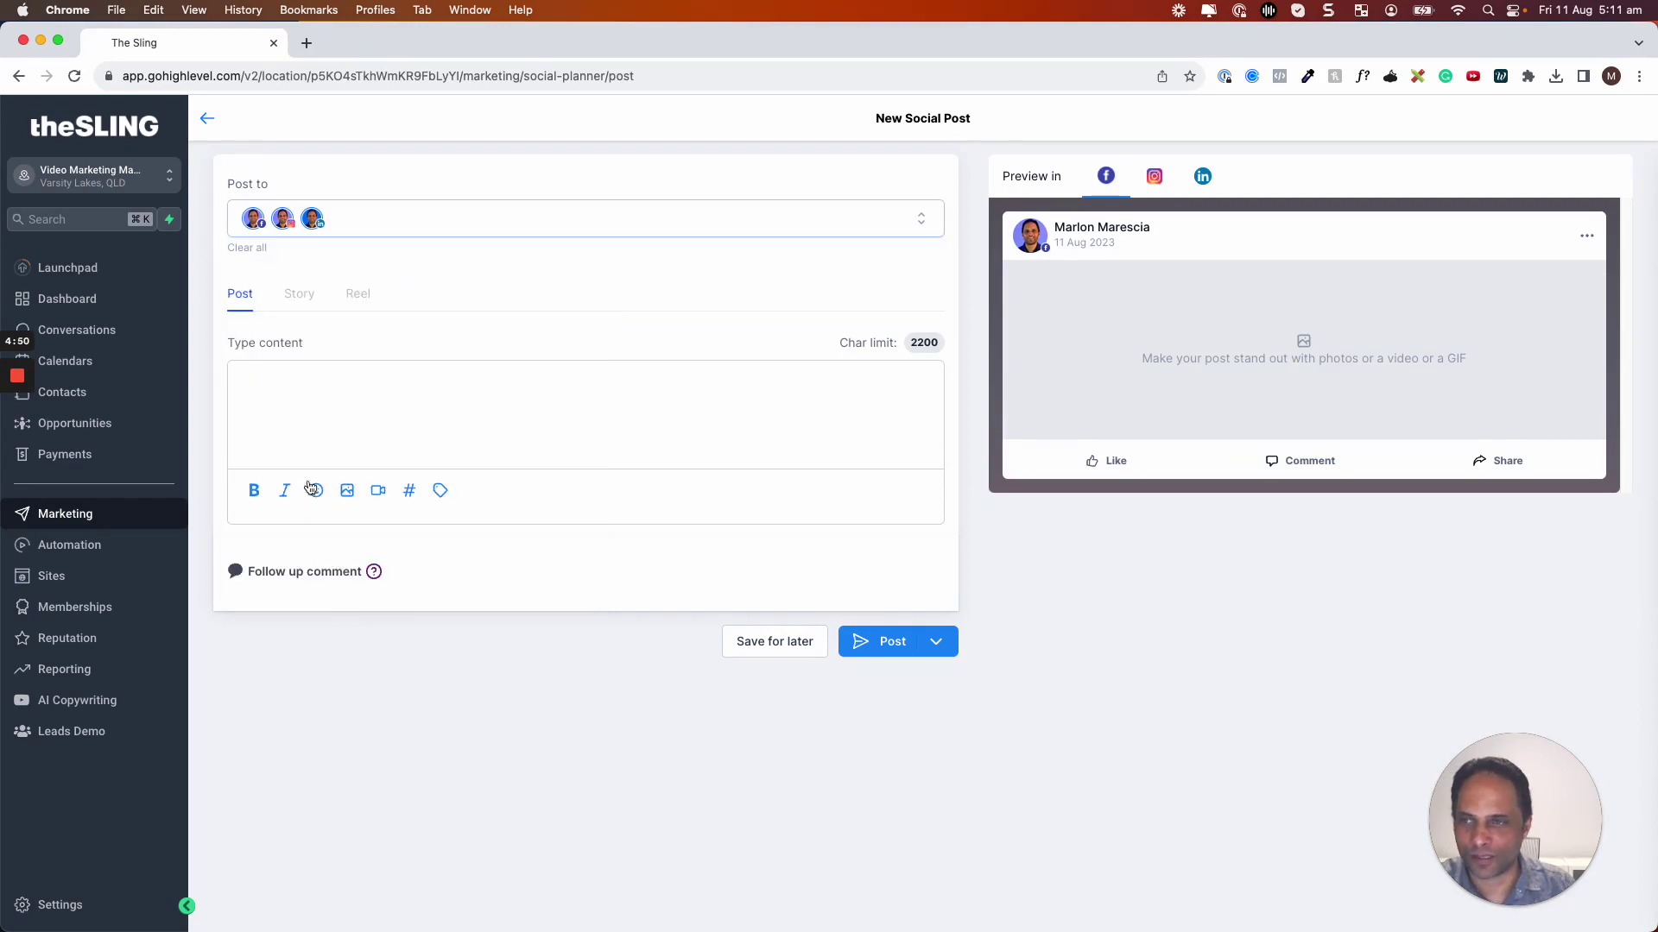
Step: Bring up the media library from the post's video icon, backing out once and reopening it
{"action": "left_click", "coordinate": [376, 490]}
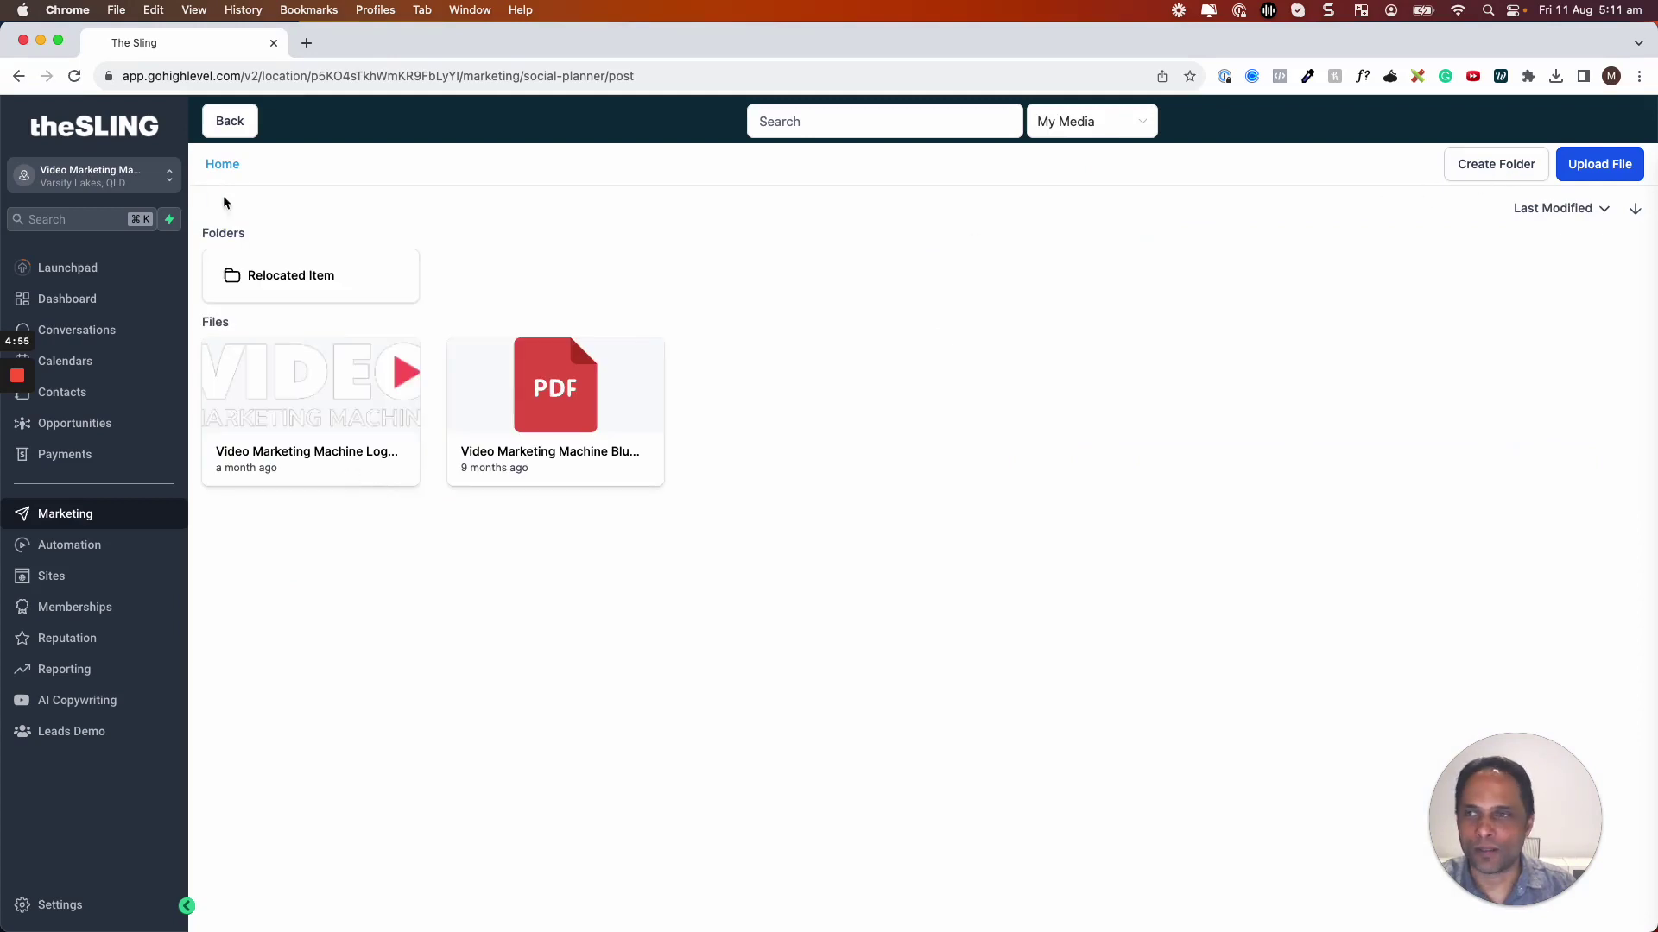
{"action": "left_click", "coordinate": [228, 120]}
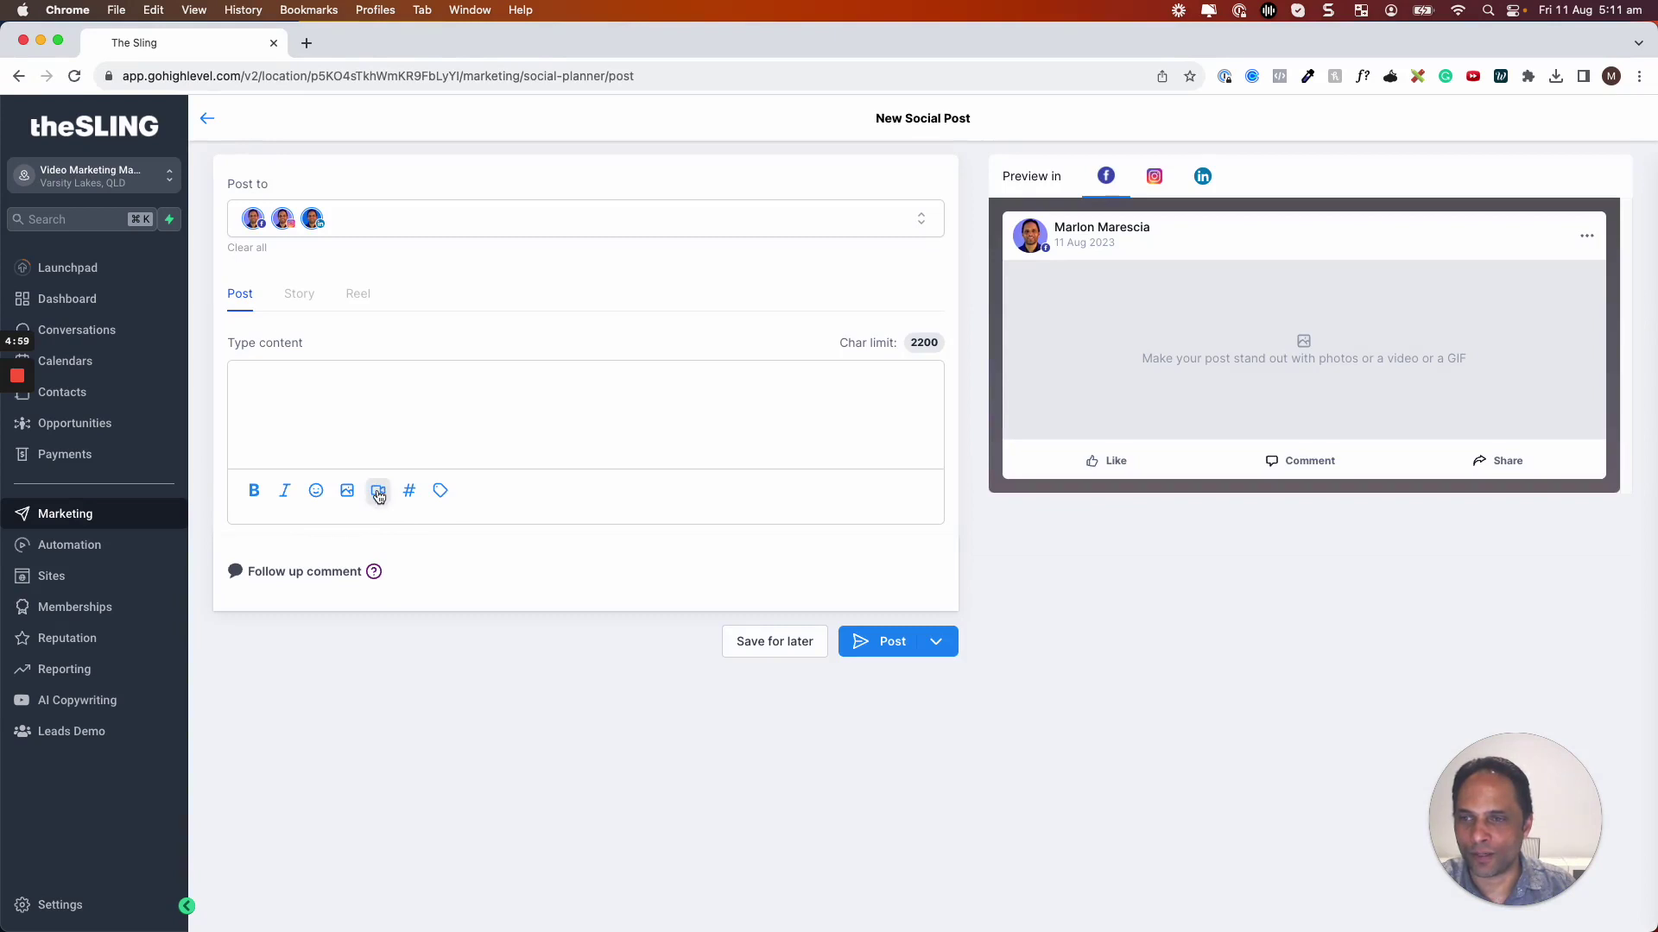
{"action": "left_click", "coordinate": [378, 490]}
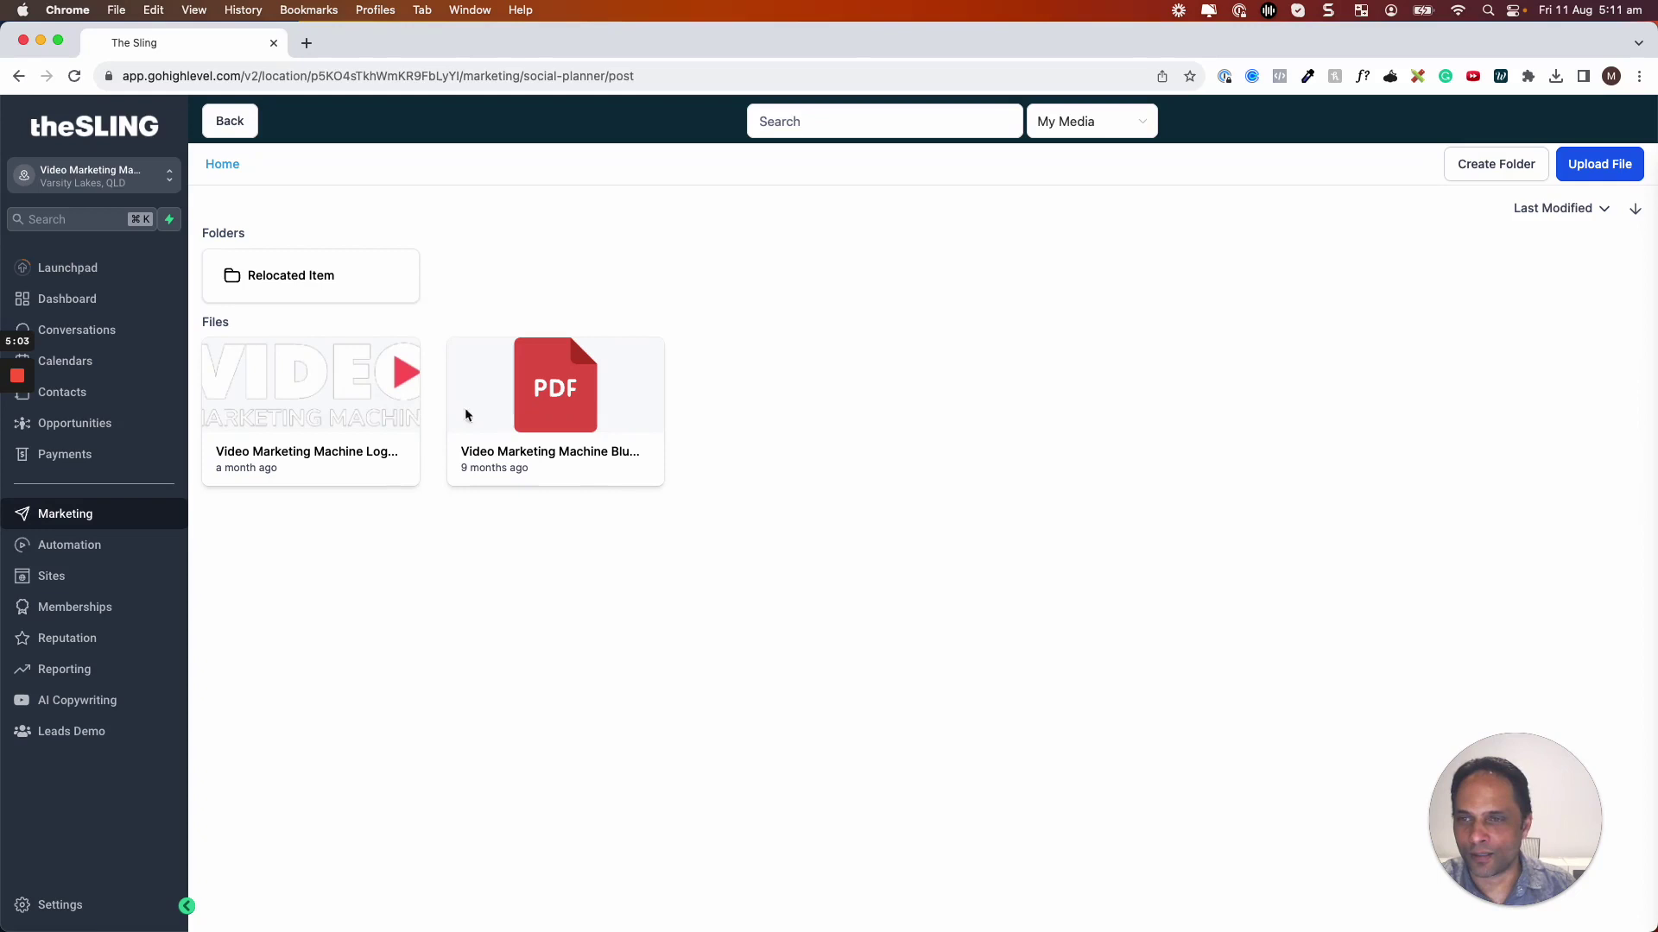
Step: Upload SQUARE Personalization.mp4 from Downloads (sorted by Kind) and attach it to the post
{"action": "left_click", "coordinate": [1599, 164]}
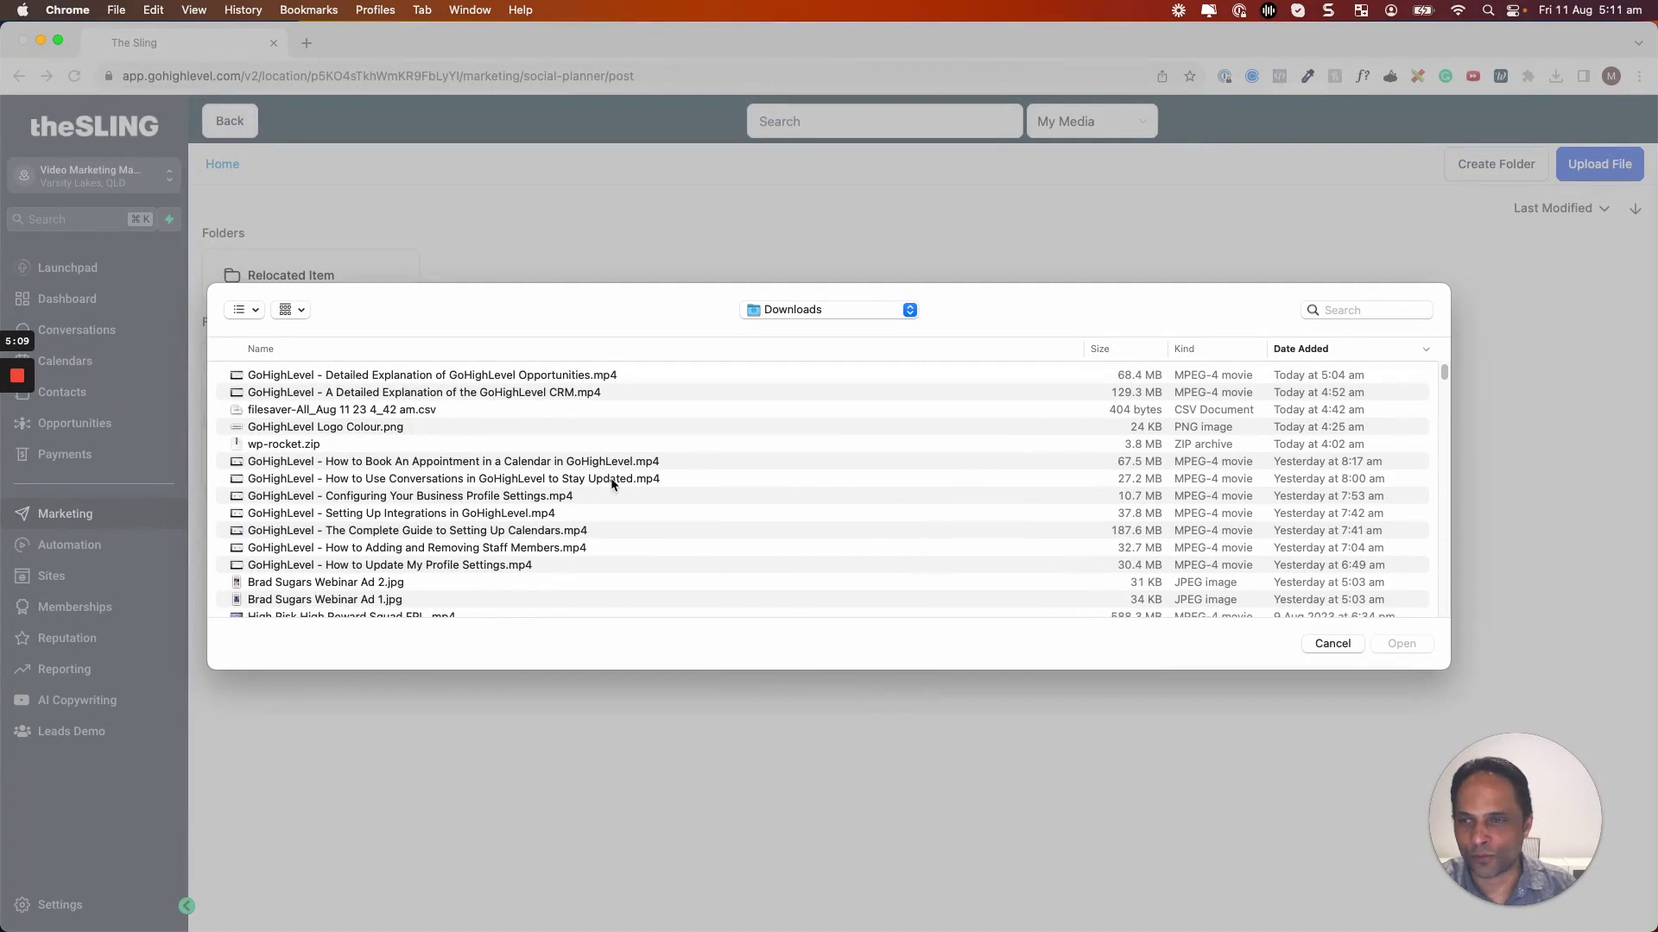
{"action": "scroll", "coordinate": [611, 478], "scroll_direction": "down", "scroll_amount": 5}
{"action": "scroll", "coordinate": [612, 478], "scroll_direction": "down", "scroll_amount": 5}
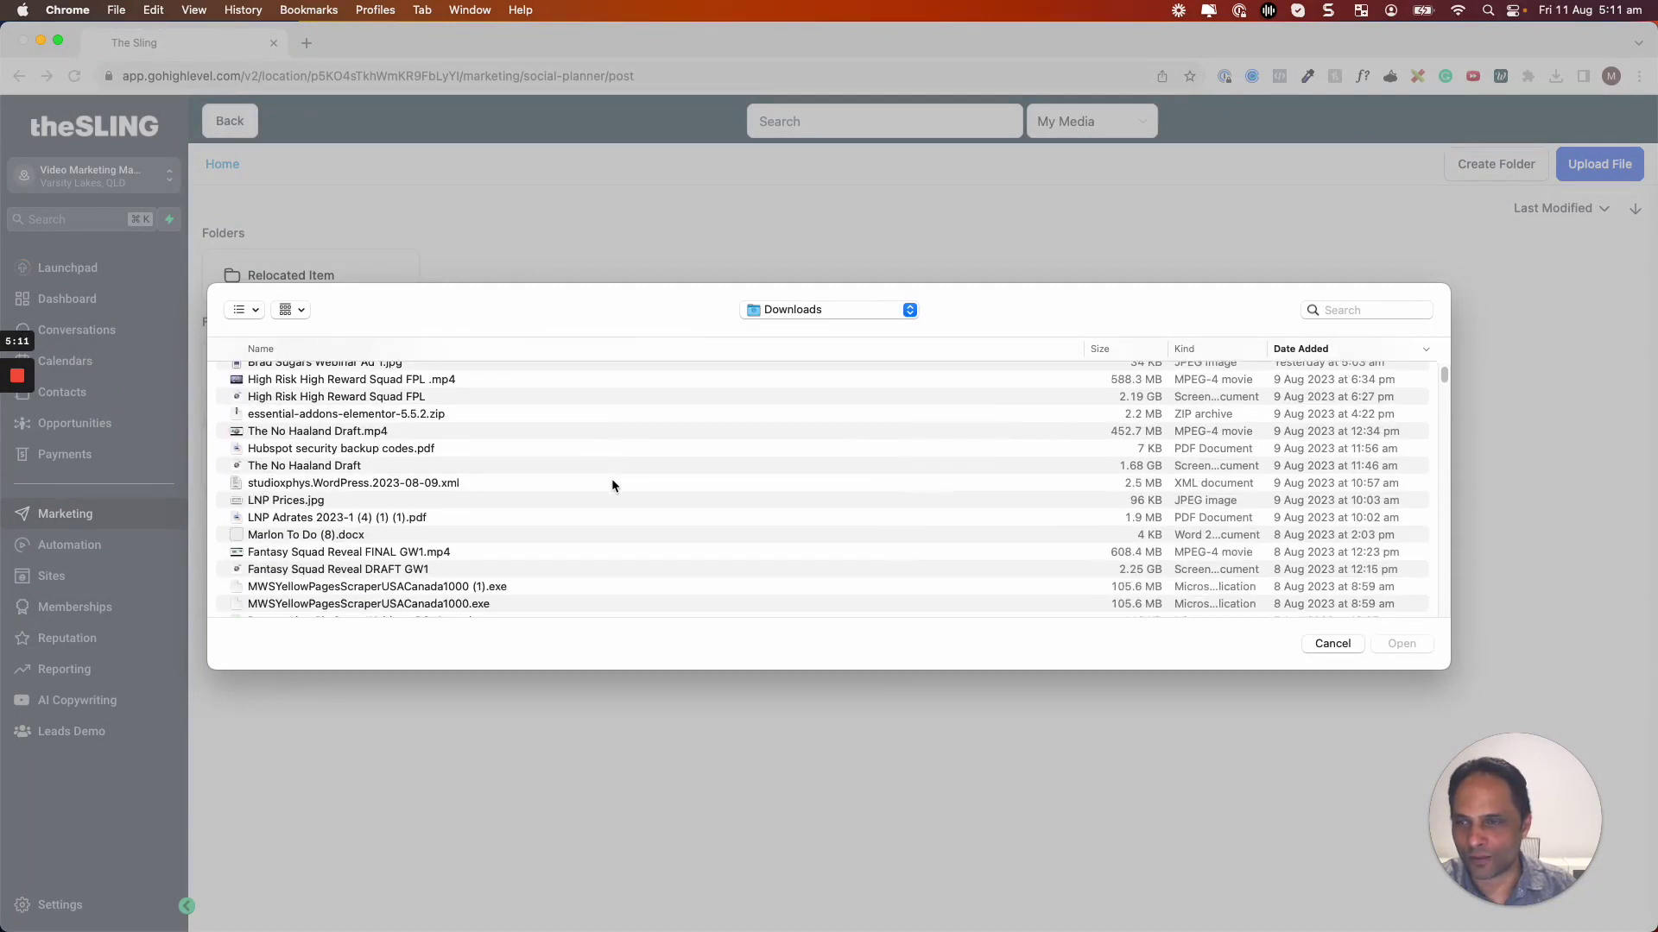
{"action": "scroll", "coordinate": [613, 477], "scroll_direction": "down", "scroll_amount": 4}
{"action": "scroll", "coordinate": [611, 478], "scroll_direction": "down", "scroll_amount": 4}
{"action": "scroll", "coordinate": [611, 477], "scroll_direction": "down", "scroll_amount": 4}
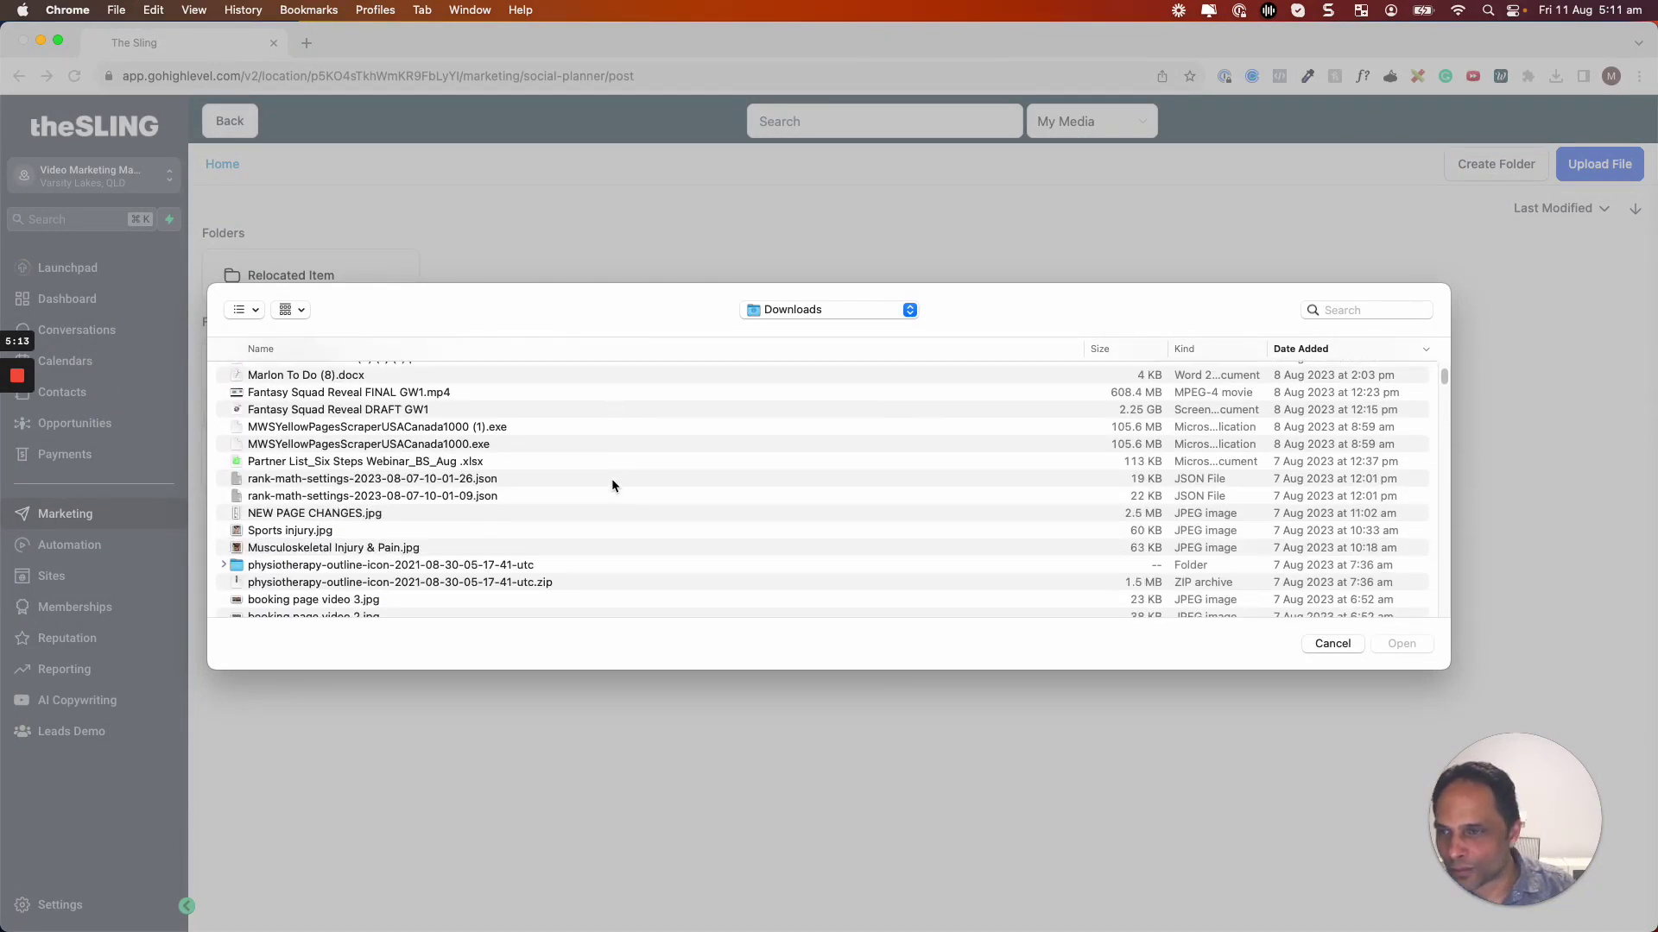
{"action": "scroll", "coordinate": [612, 477], "scroll_direction": "down", "scroll_amount": 3}
{"action": "scroll", "coordinate": [612, 479], "scroll_direction": "down", "scroll_amount": 4}
{"action": "scroll", "coordinate": [611, 478], "scroll_direction": "down", "scroll_amount": 4}
{"action": "scroll", "coordinate": [611, 478], "scroll_direction": "down", "scroll_amount": 2}
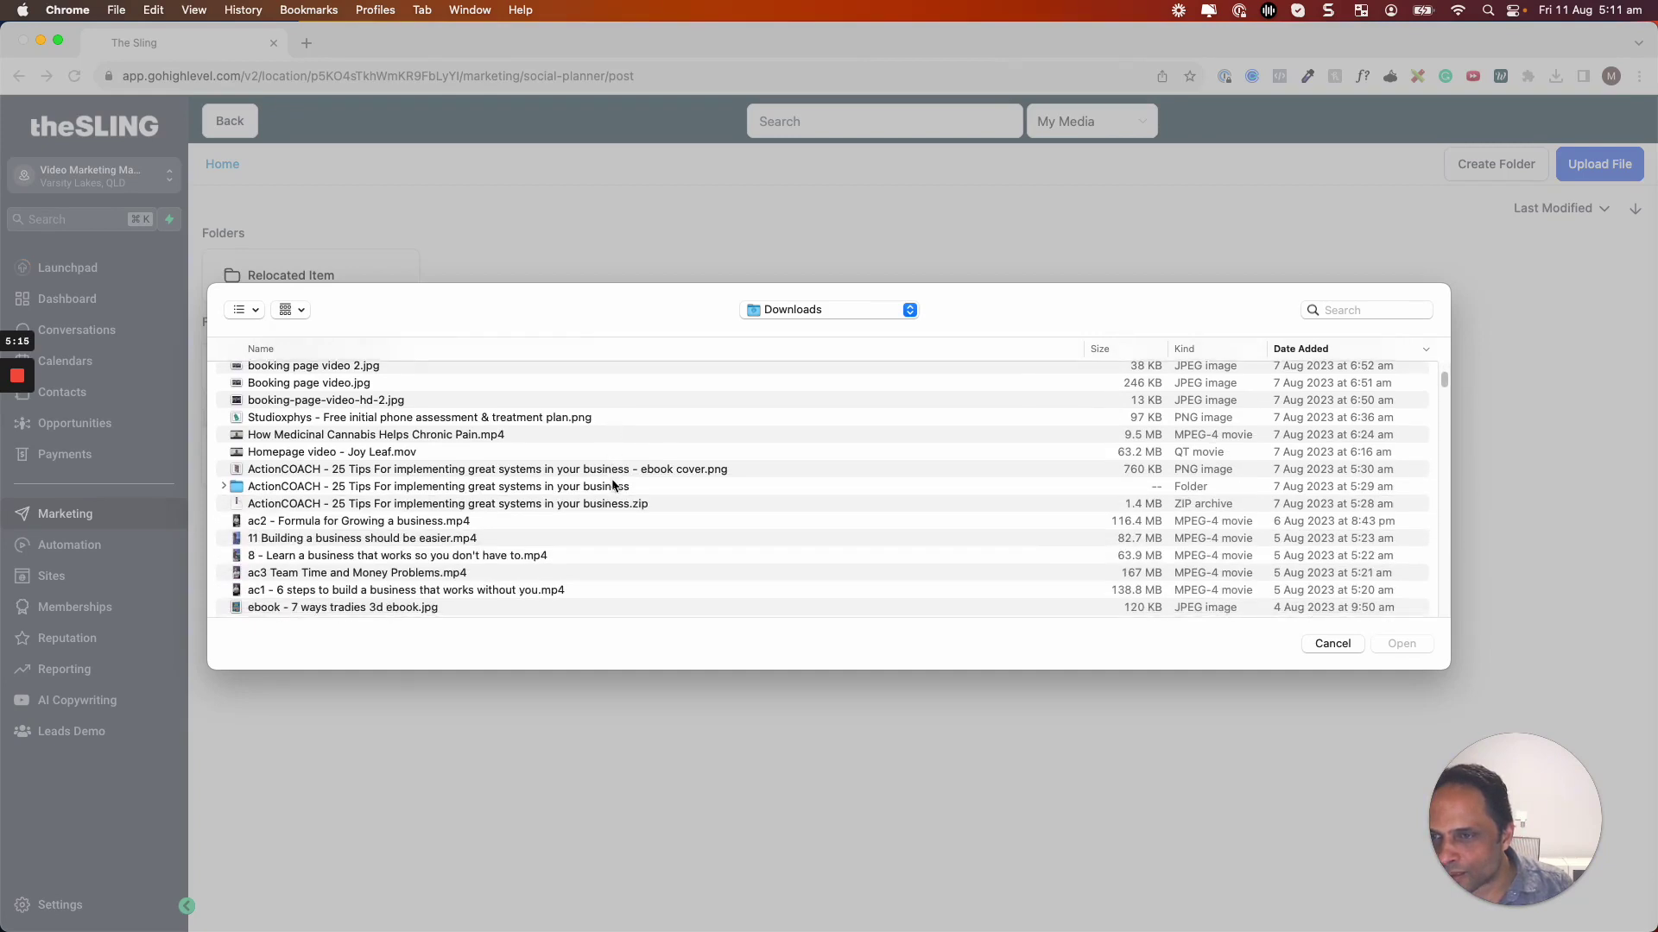
{"action": "scroll", "coordinate": [611, 478], "scroll_direction": "down", "scroll_amount": 4}
{"action": "scroll", "coordinate": [612, 479], "scroll_direction": "down", "scroll_amount": 4}
{"action": "scroll", "coordinate": [611, 479], "scroll_direction": "down", "scroll_amount": 4}
{"action": "scroll", "coordinate": [612, 478], "scroll_direction": "down", "scroll_amount": 3}
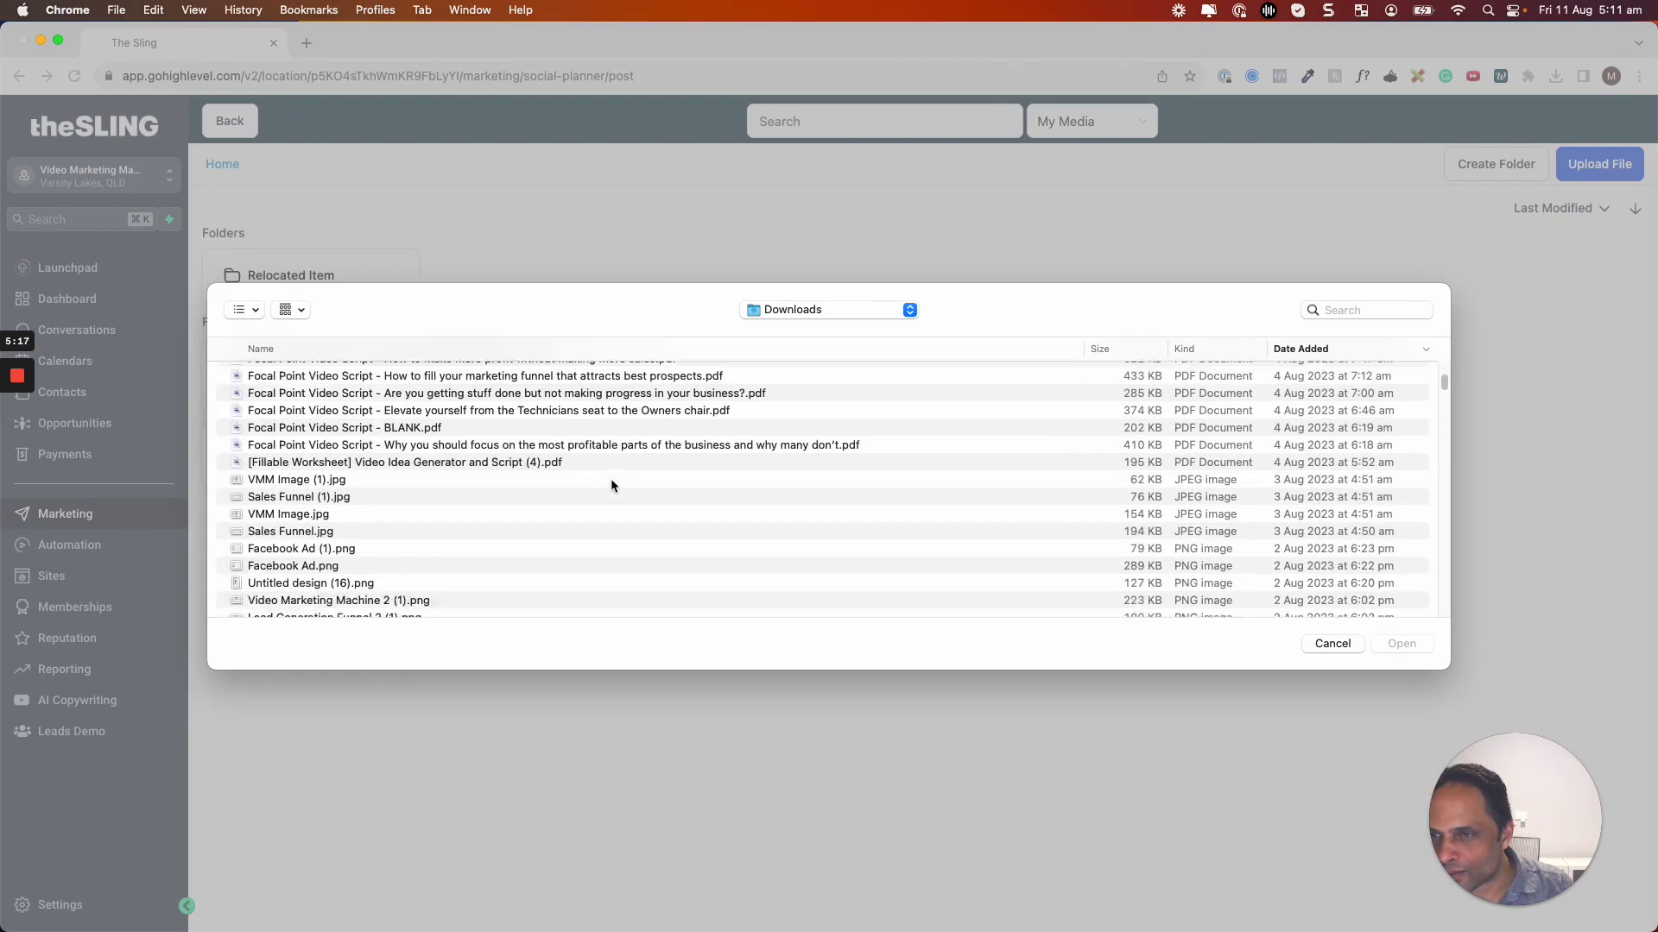
{"action": "scroll", "coordinate": [612, 478], "scroll_direction": "down", "scroll_amount": 4}
{"action": "scroll", "coordinate": [611, 477], "scroll_direction": "down", "scroll_amount": 4}
{"action": "scroll", "coordinate": [612, 478], "scroll_direction": "down", "scroll_amount": 4}
{"action": "scroll", "coordinate": [611, 477], "scroll_direction": "down", "scroll_amount": 2}
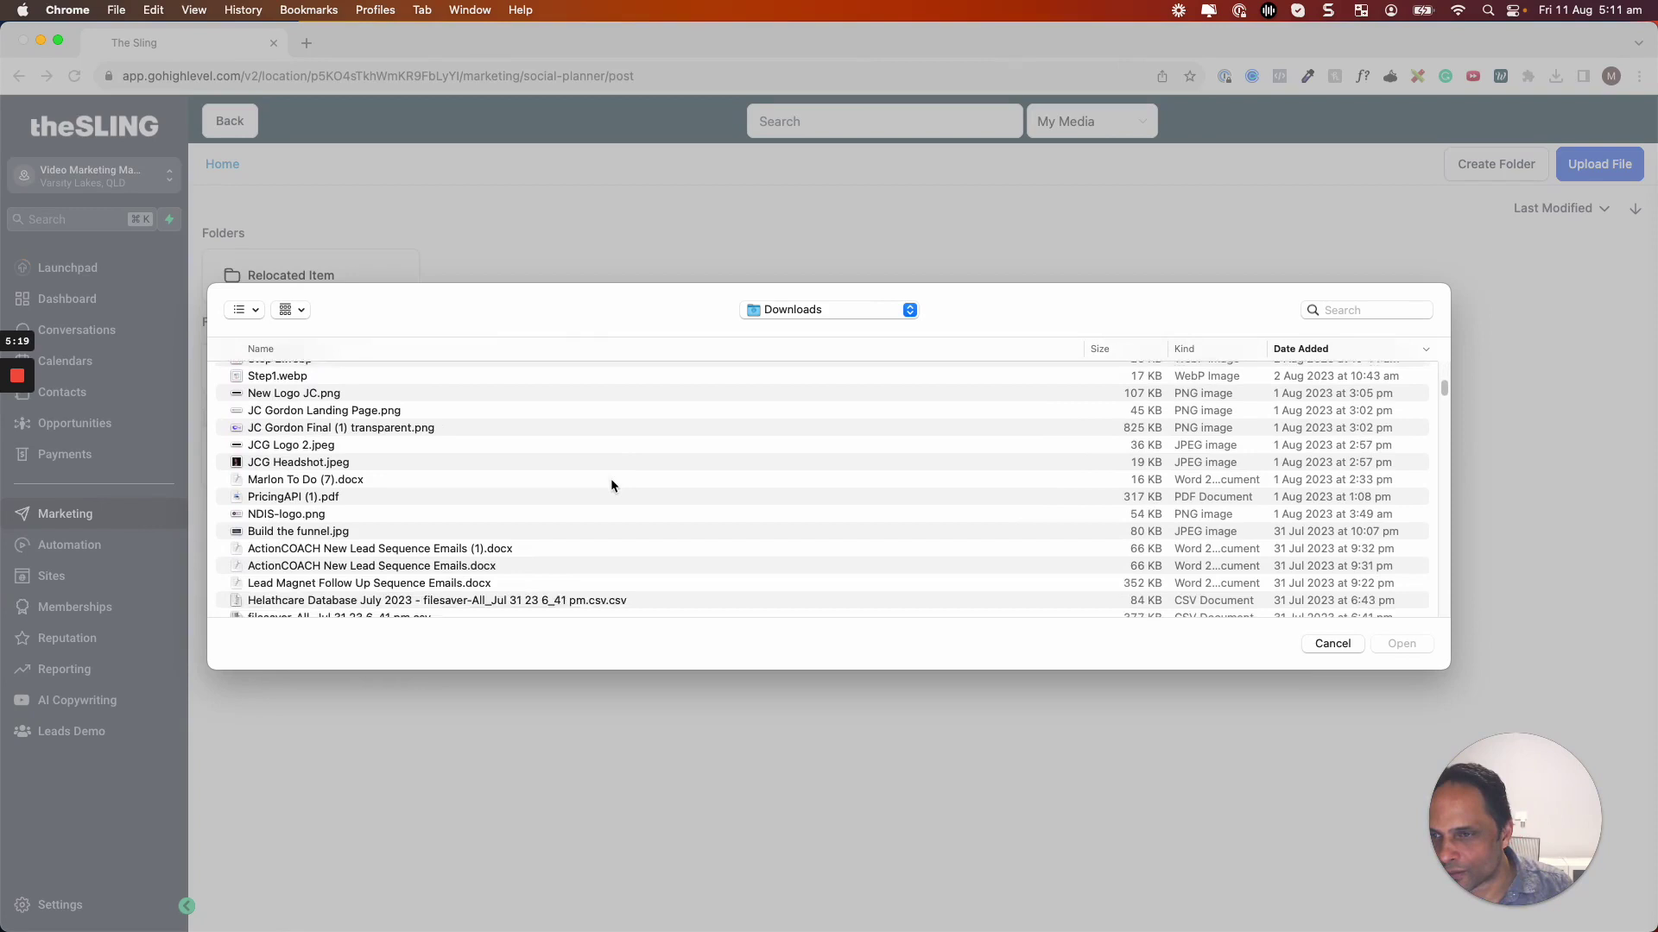
{"action": "scroll", "coordinate": [613, 478], "scroll_direction": "down", "scroll_amount": 2}
{"action": "scroll", "coordinate": [610, 477], "scroll_direction": "down", "scroll_amount": 4}
{"action": "scroll", "coordinate": [611, 477], "scroll_direction": "down", "scroll_amount": 3}
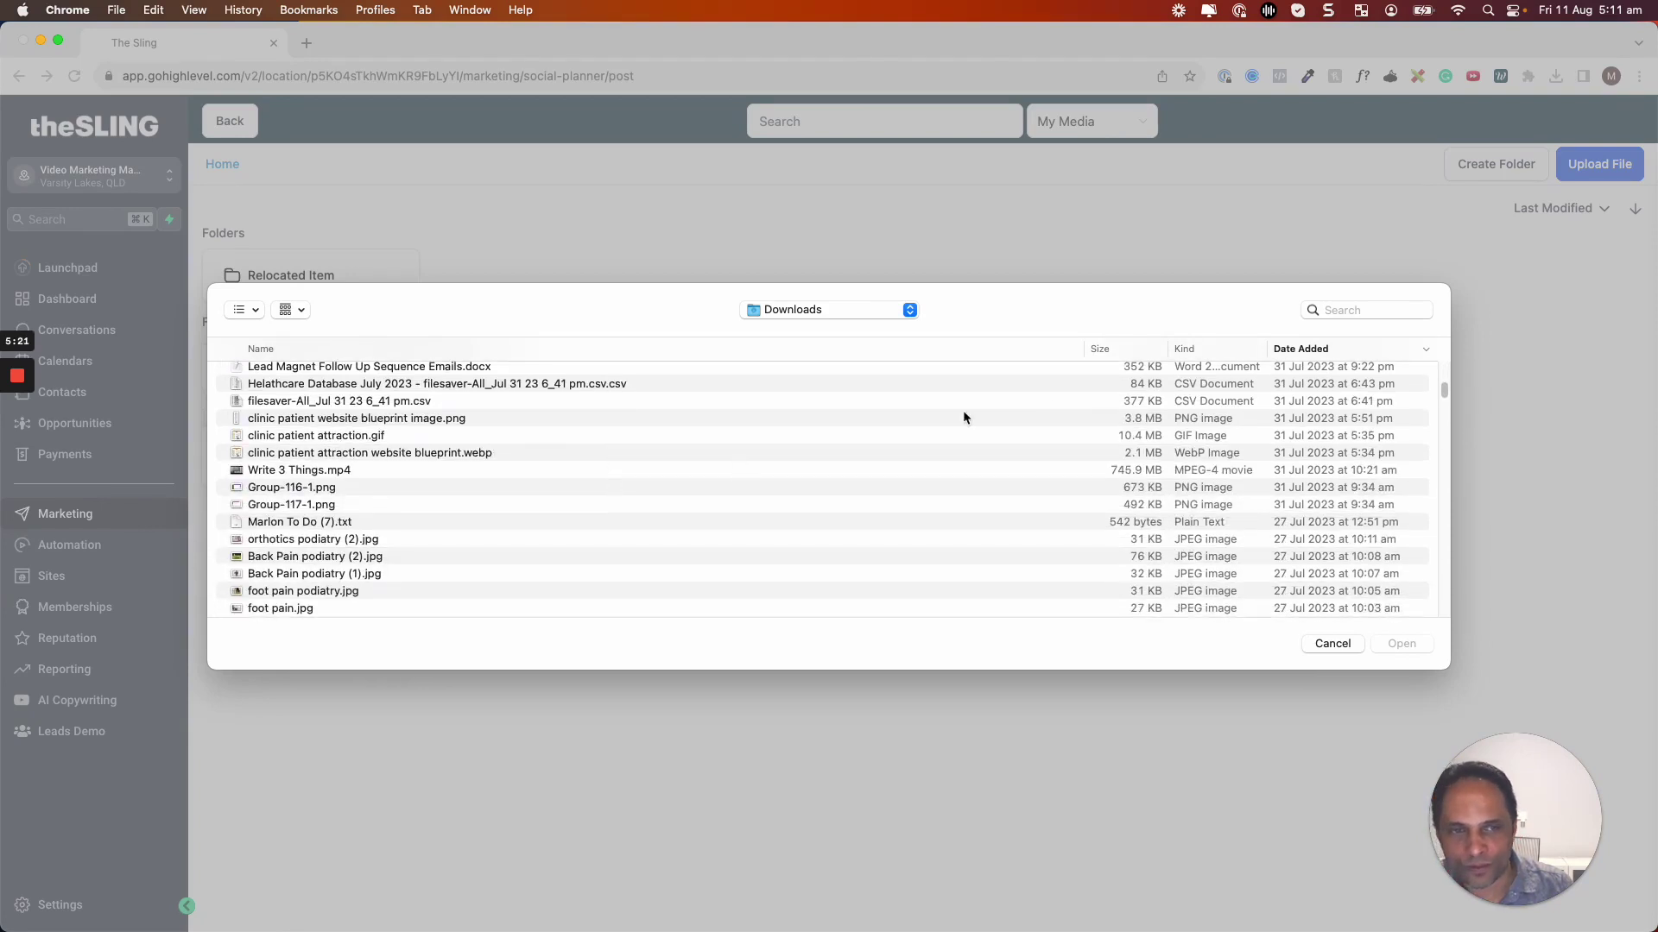
{"action": "left_click", "coordinate": [1185, 348]}
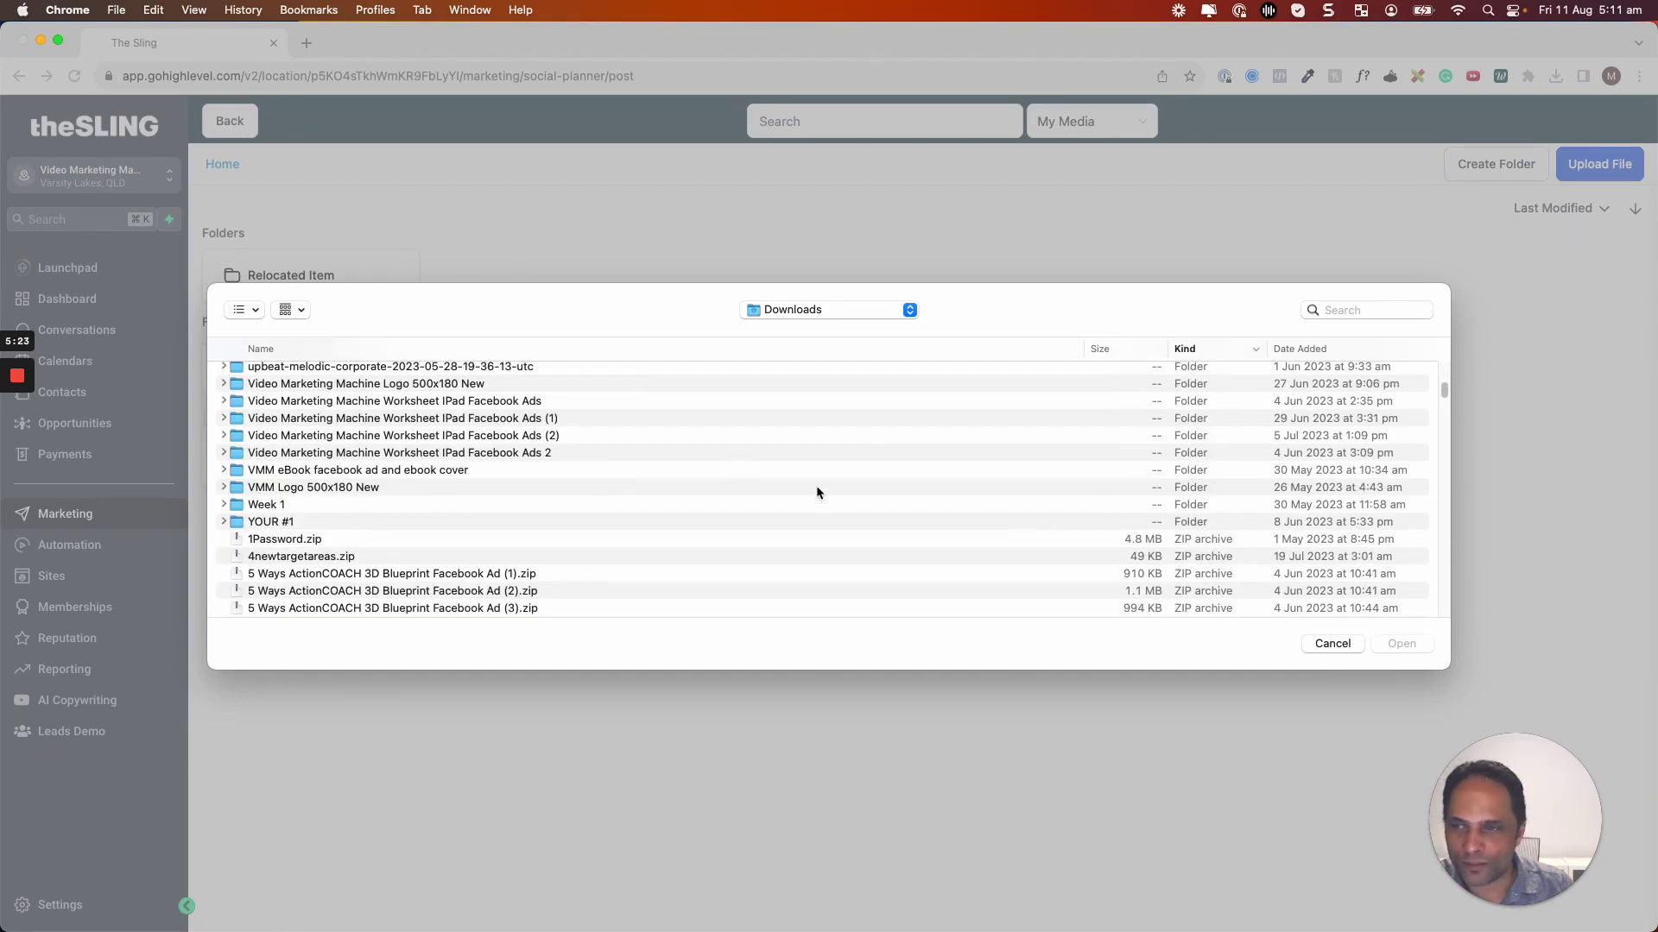
{"action": "scroll", "coordinate": [816, 486], "scroll_direction": "down", "scroll_amount": 5}
{"action": "scroll", "coordinate": [816, 486], "scroll_direction": "down", "scroll_amount": 5}
{"action": "scroll", "coordinate": [815, 486], "scroll_direction": "down", "scroll_amount": 5}
{"action": "scroll", "coordinate": [815, 485], "scroll_direction": "down", "scroll_amount": 5}
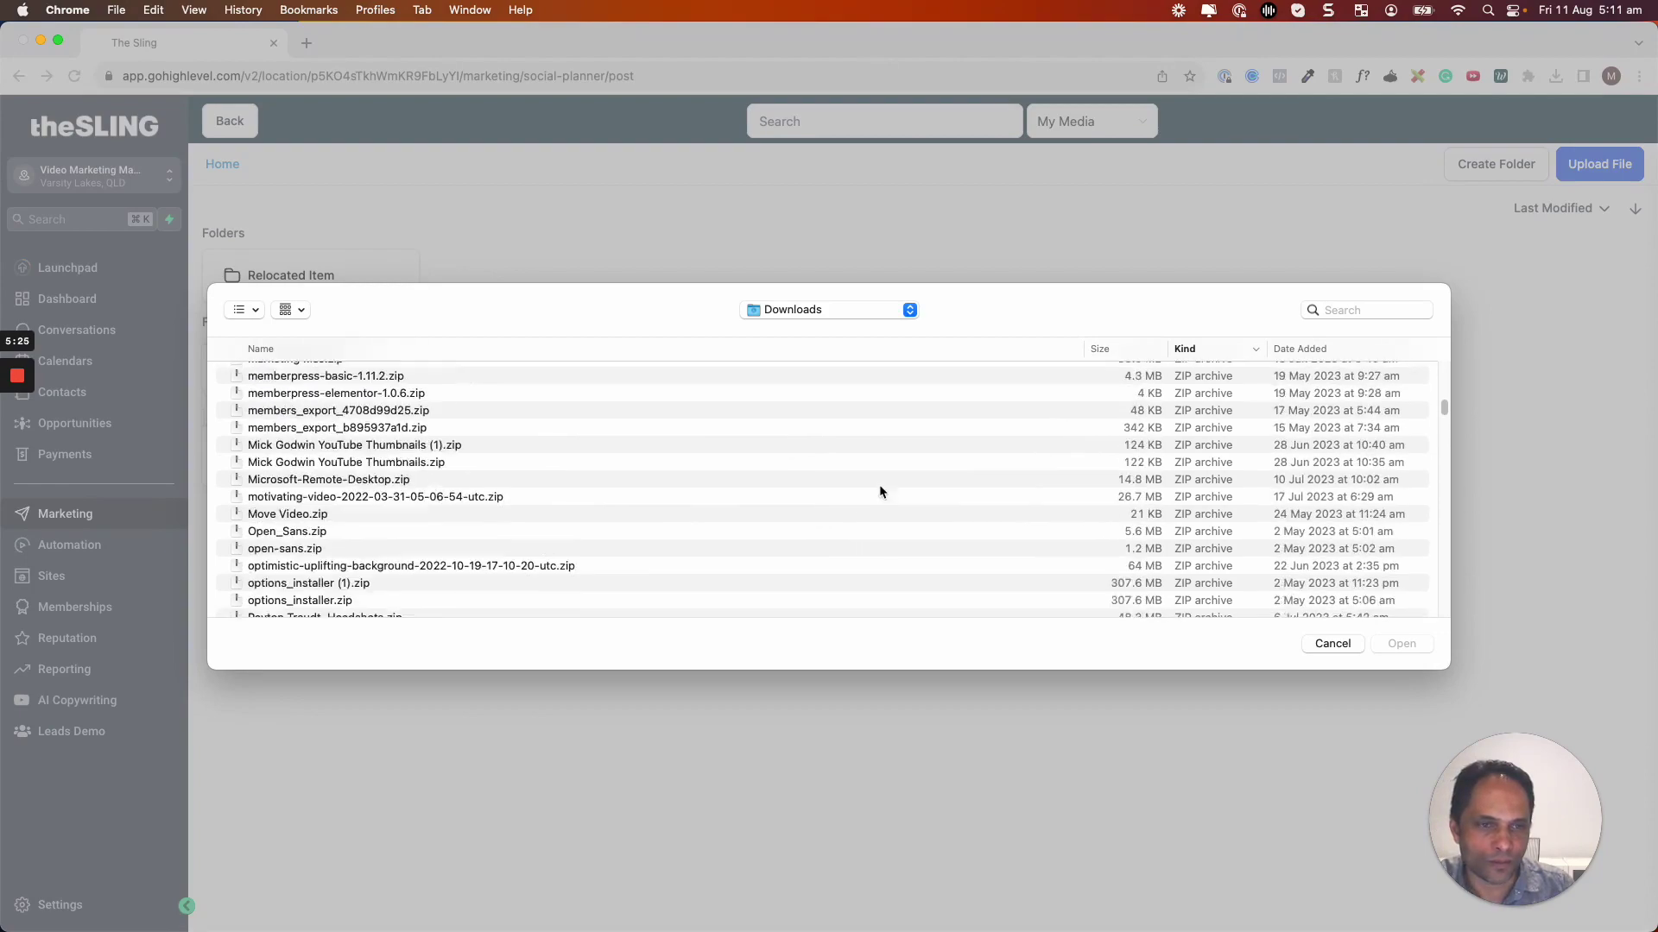
{"action": "scroll", "coordinate": [880, 484], "scroll_direction": "down", "scroll_amount": 4}
{"action": "left_click_drag", "start_coordinate": [1444, 412], "coordinate": [1445, 518]}
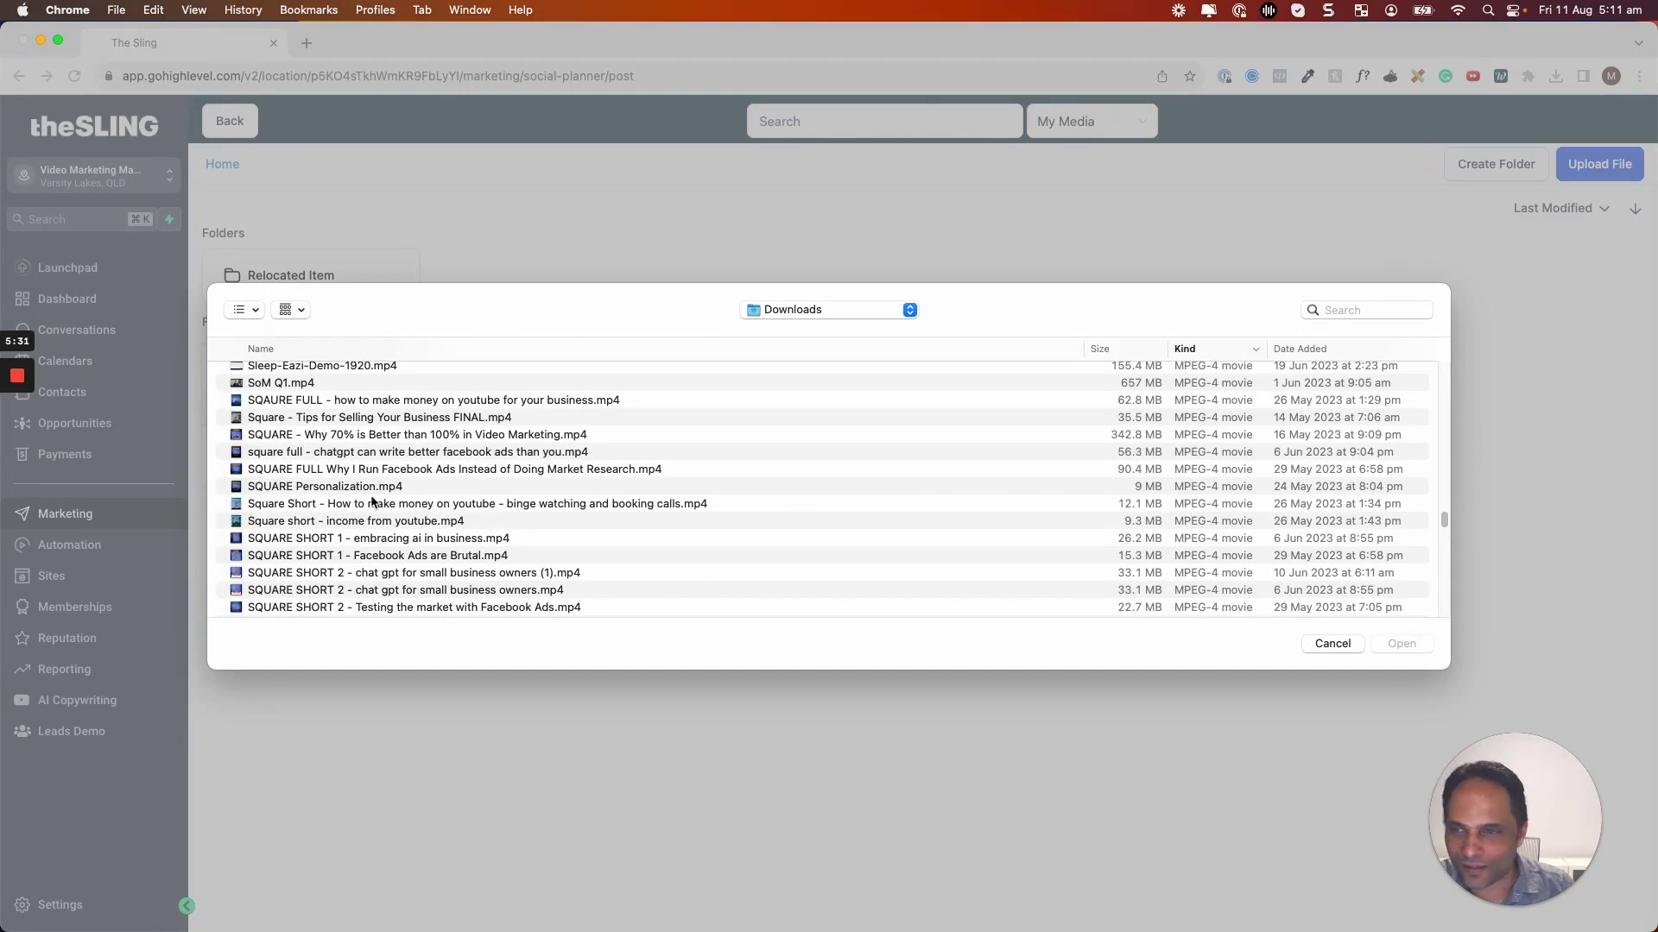
{"action": "double_click", "coordinate": [291, 488]}
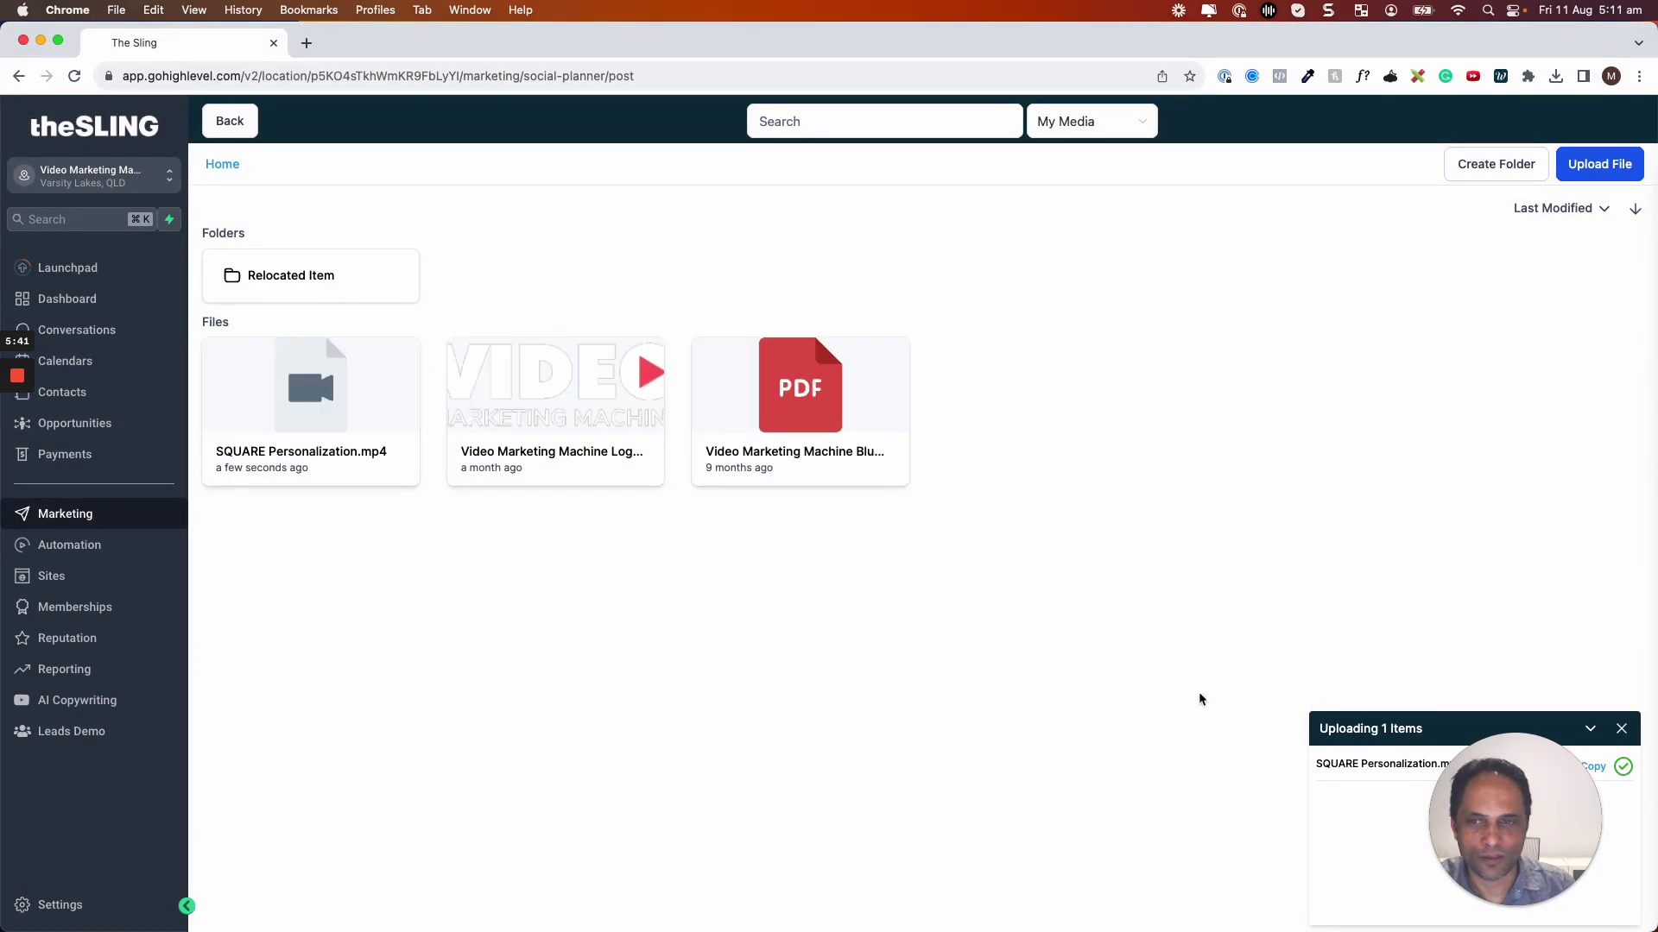
{"action": "left_click", "coordinate": [288, 385]}
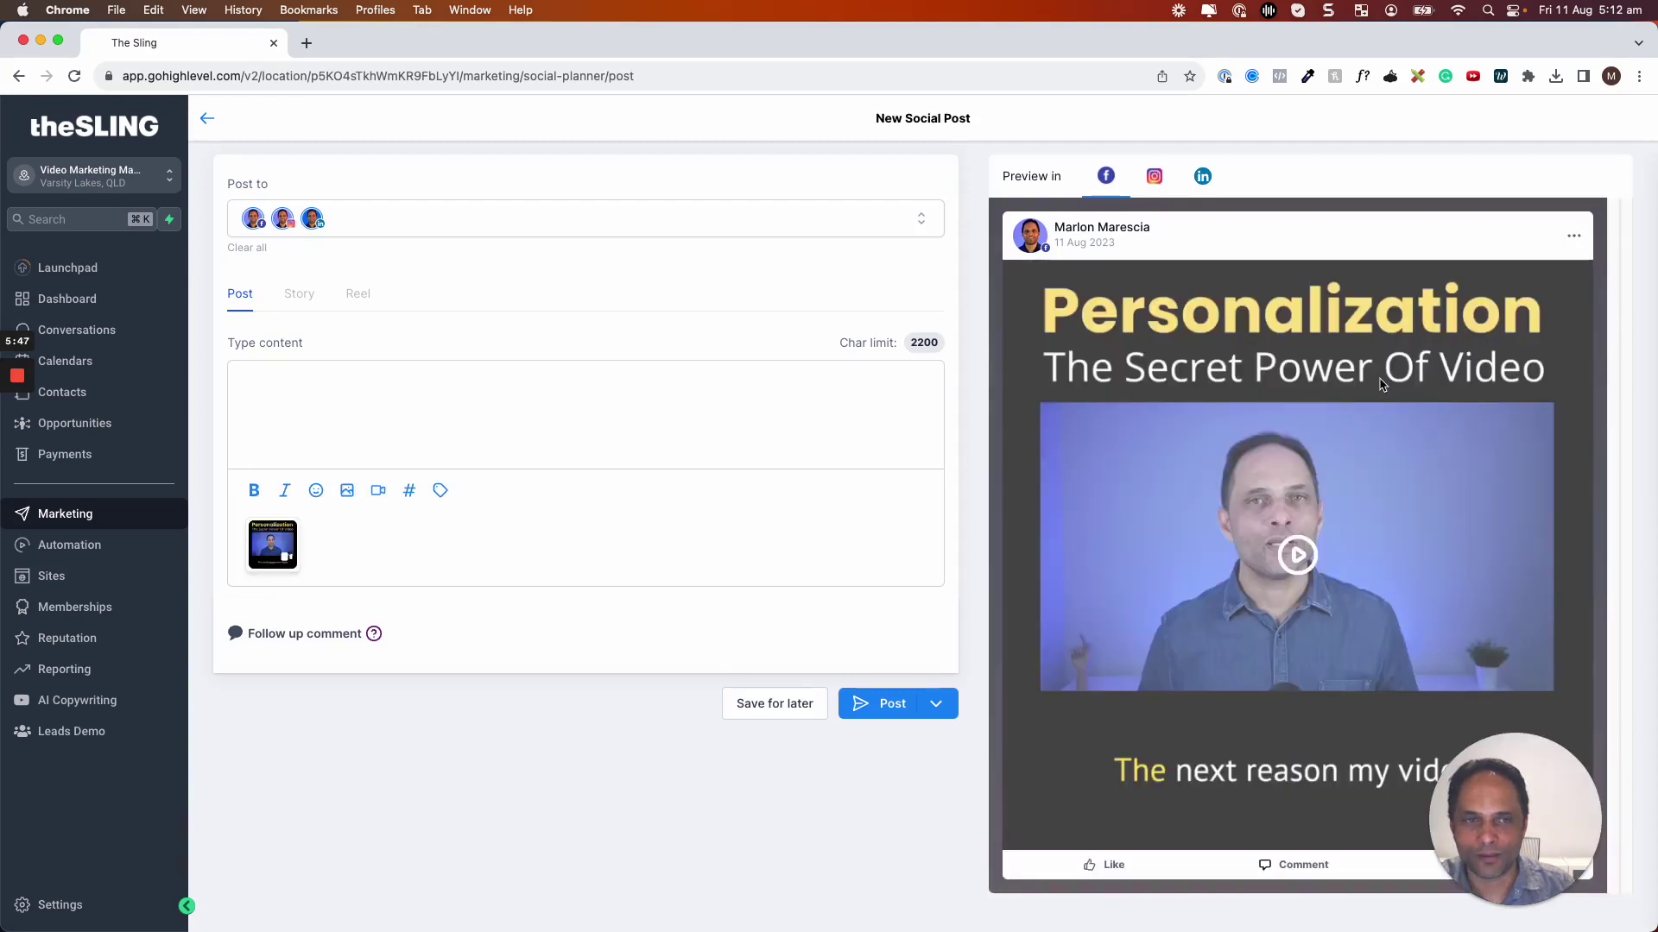
Step: Write the caption "Hey Personalization is the new secret to video" in the content field
{"action": "left_click", "coordinate": [491, 376]}
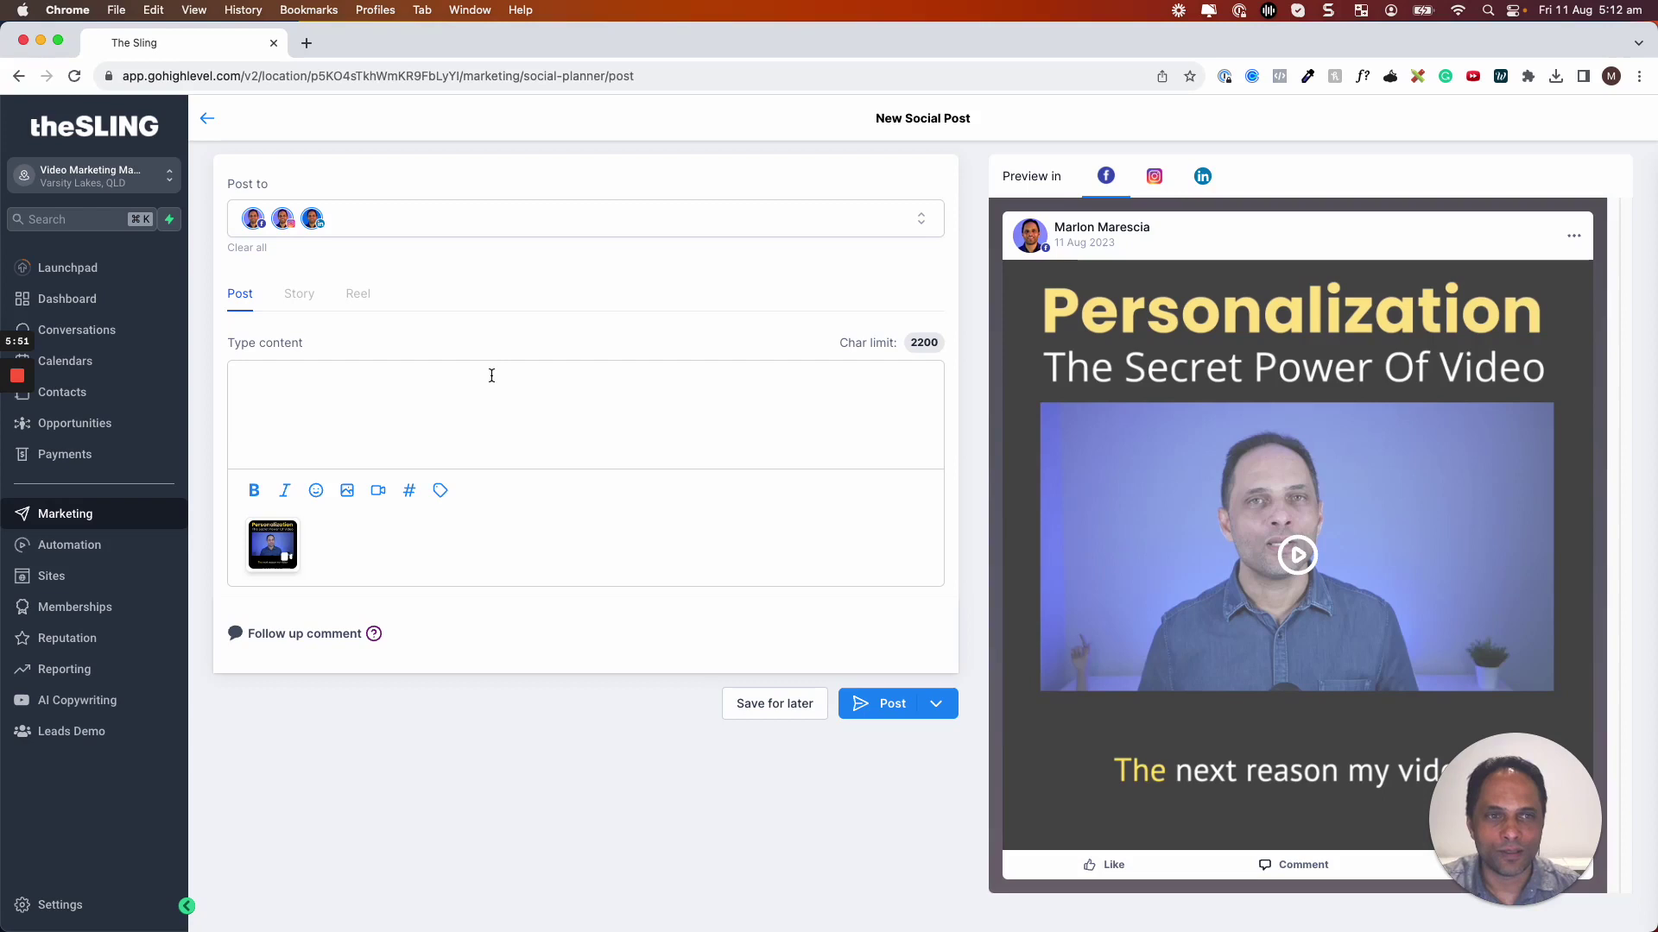
{"action": "type", "text": "Hey Personalization is the "}
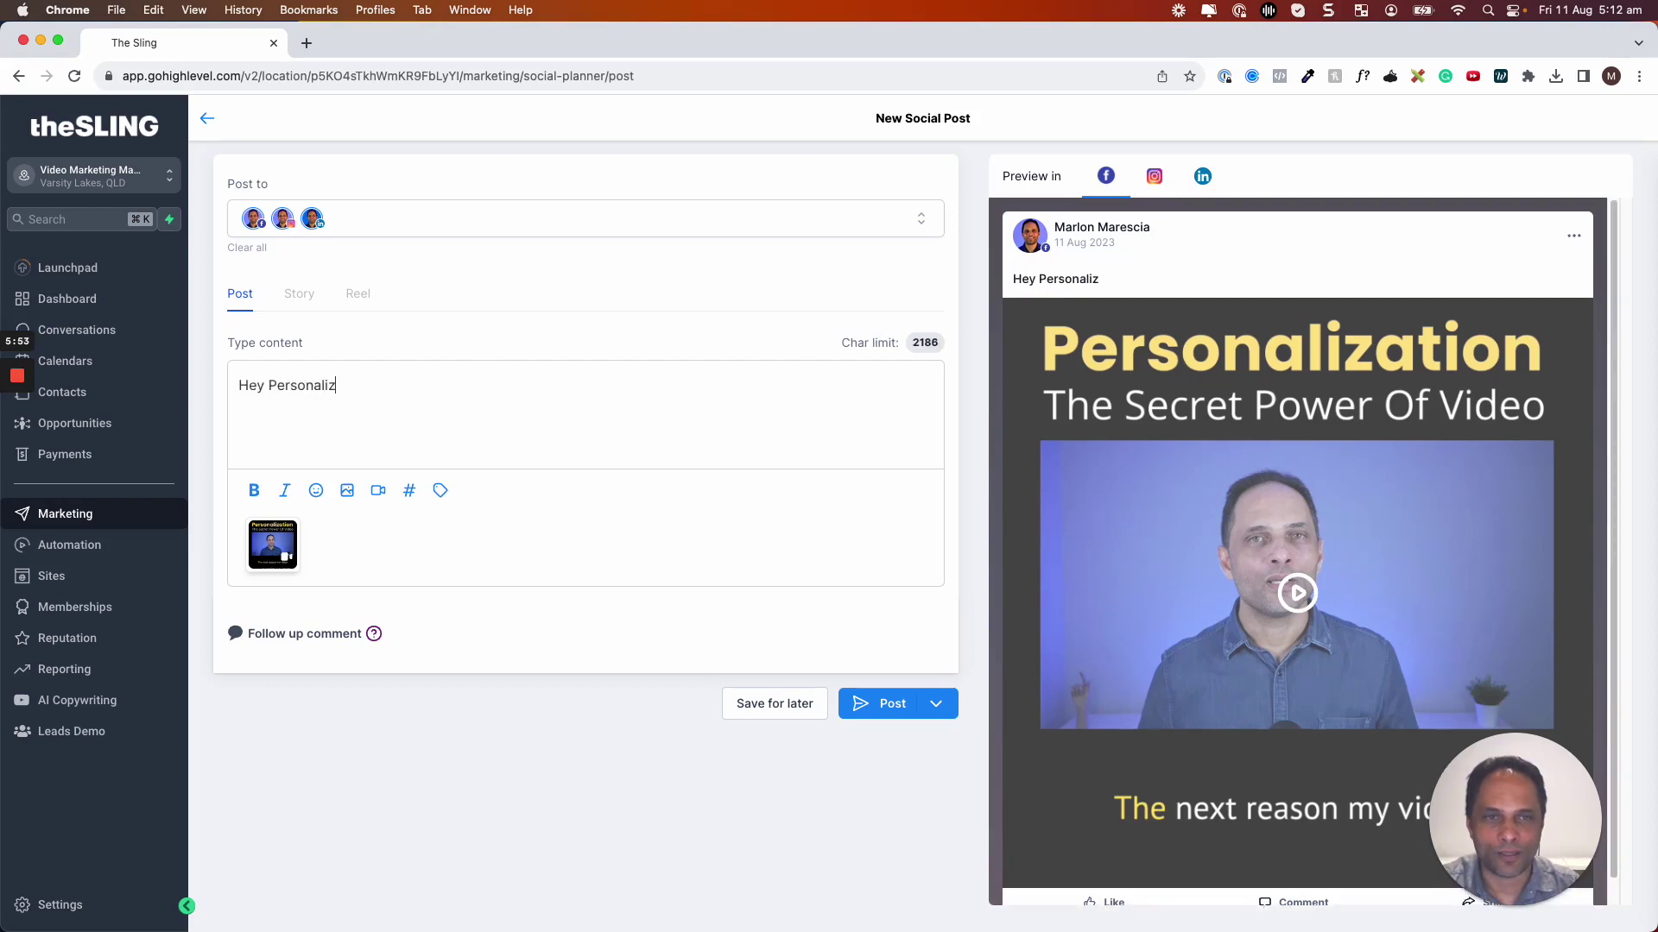
{"action": "type", "text": "new "}
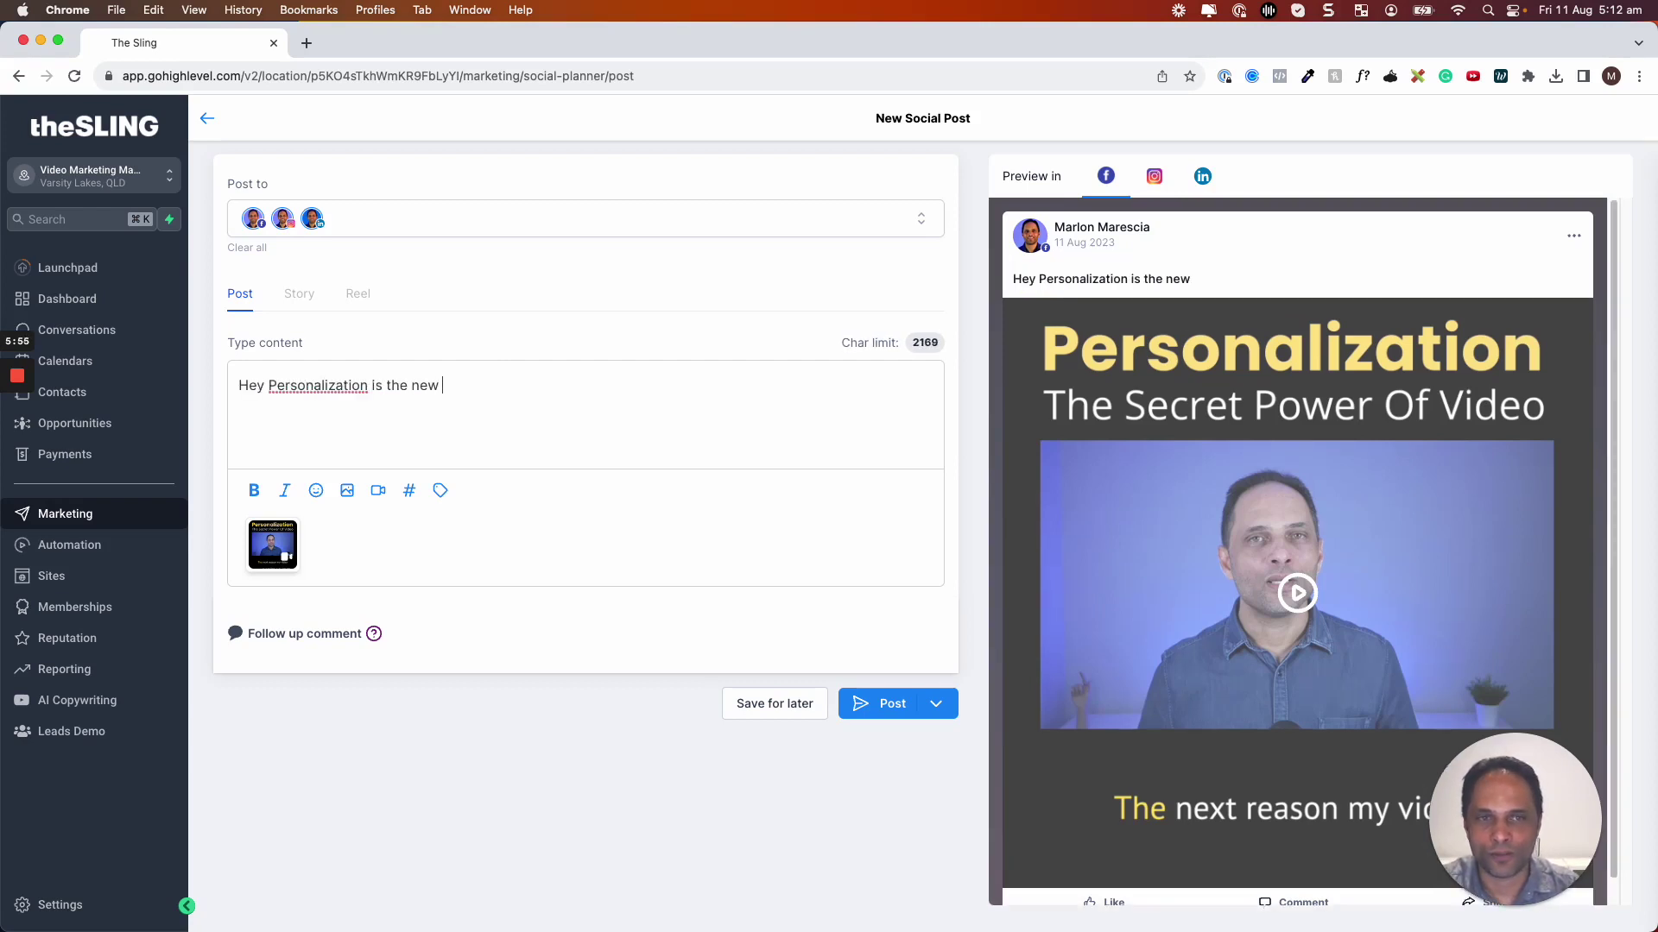
{"action": "type", "text": "secret to video"}
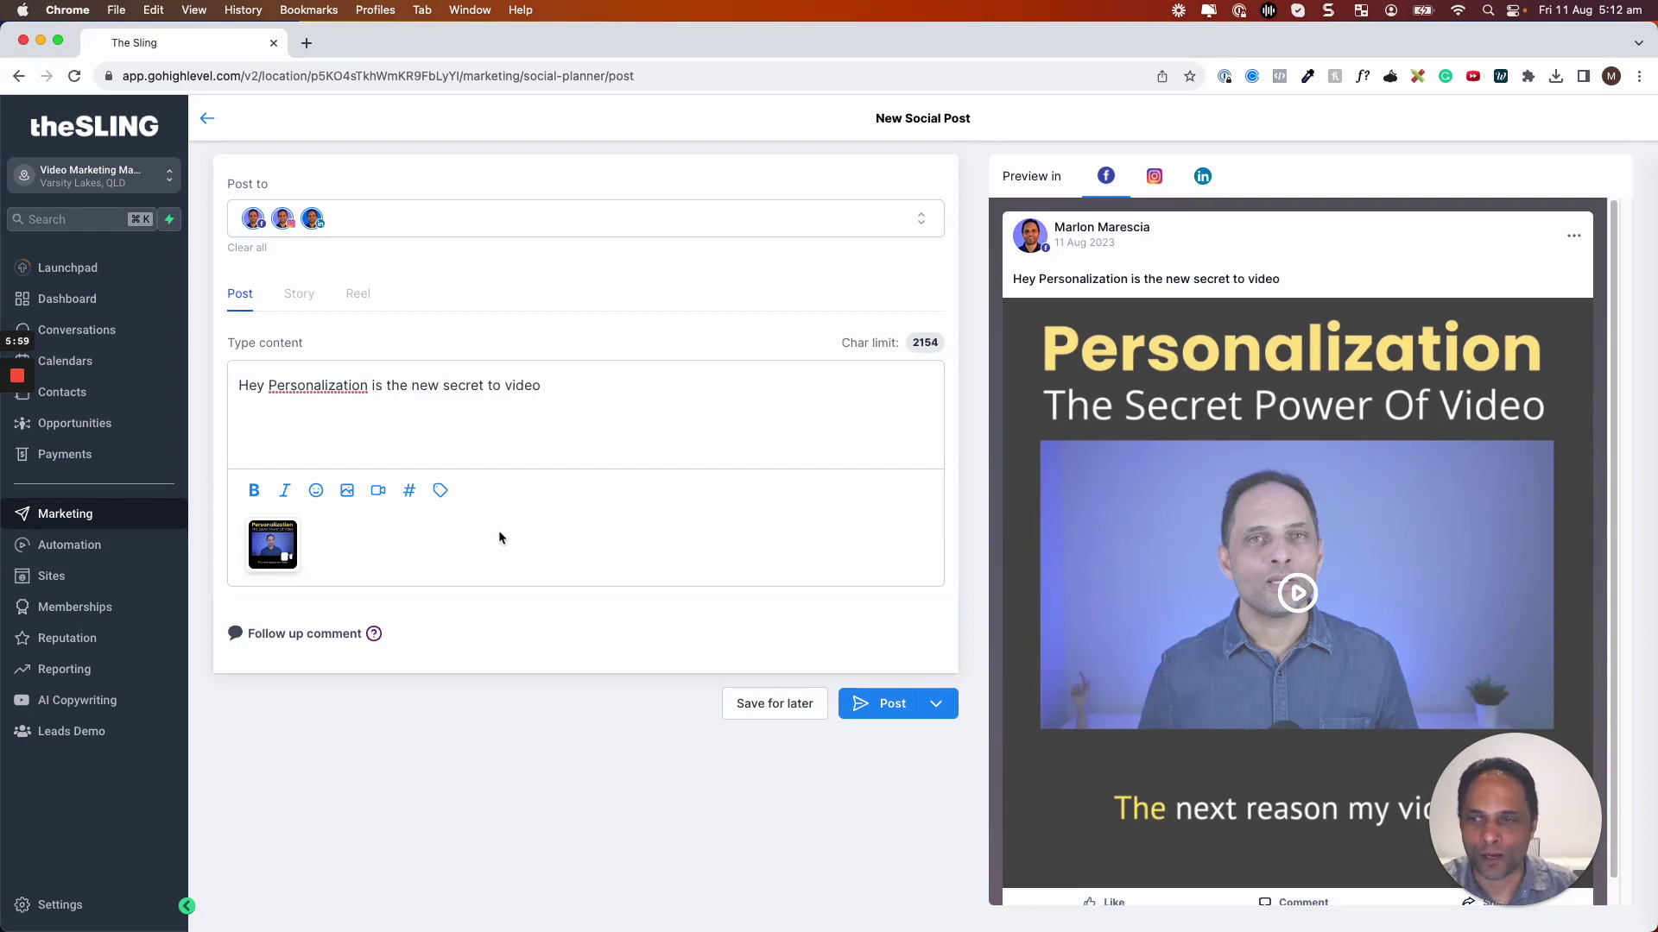
{"action": "scroll", "coordinate": [1174, 515], "scroll_direction": "down", "scroll_amount": 1}
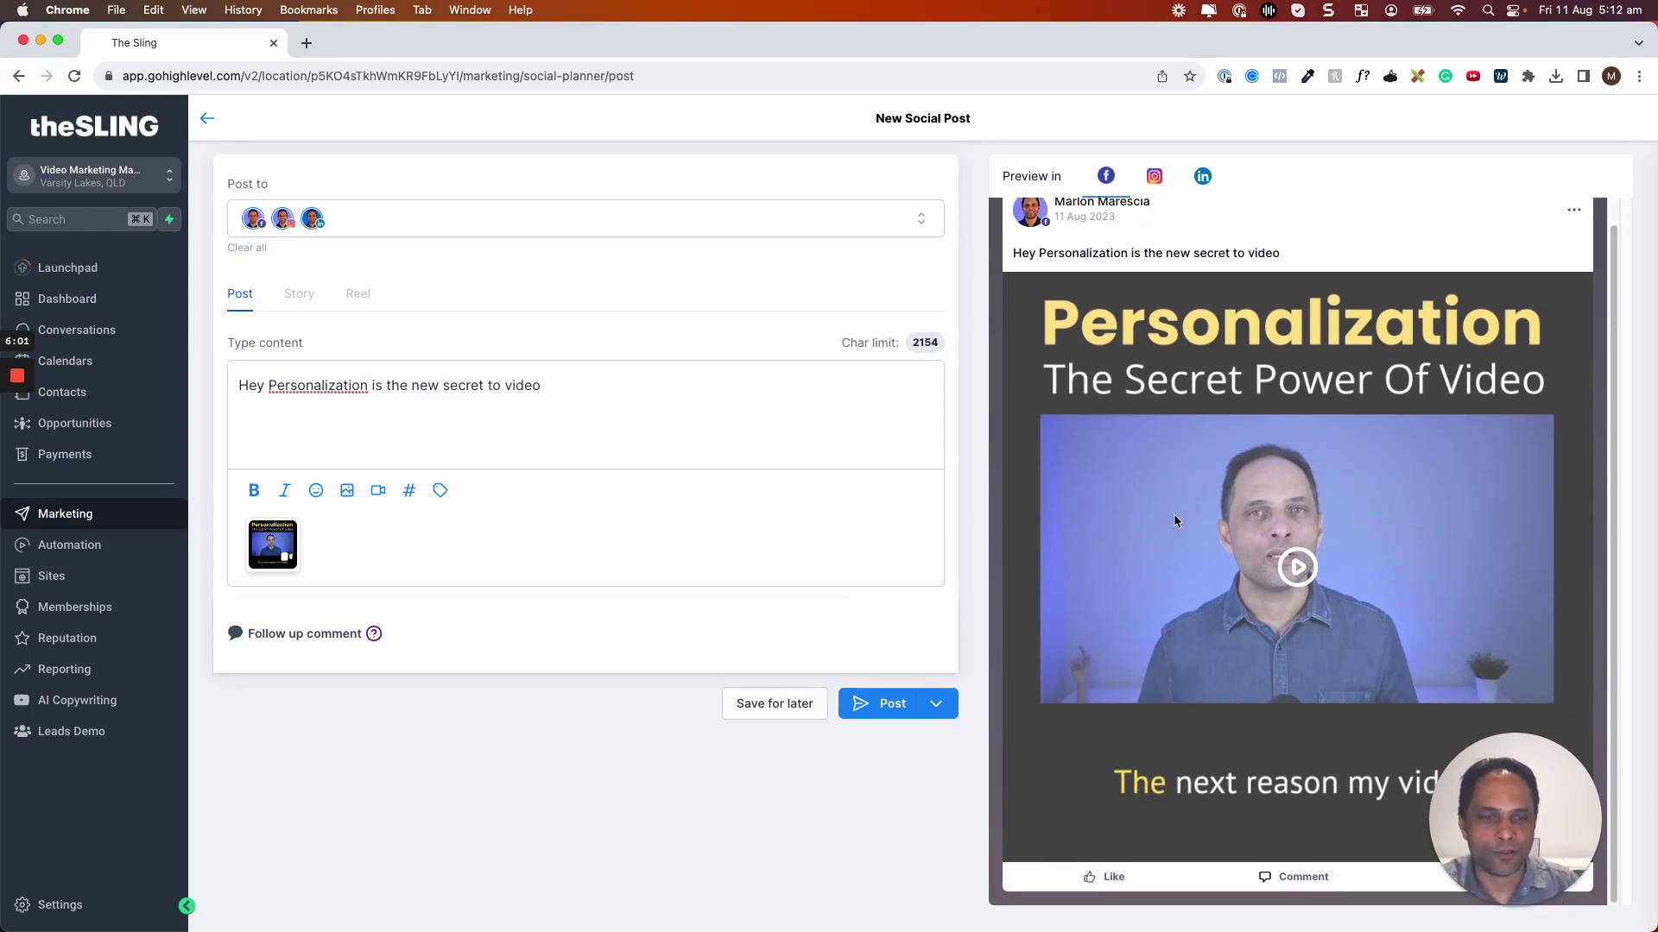
{"action": "scroll", "coordinate": [1174, 514], "scroll_direction": "up", "scroll_amount": 1}
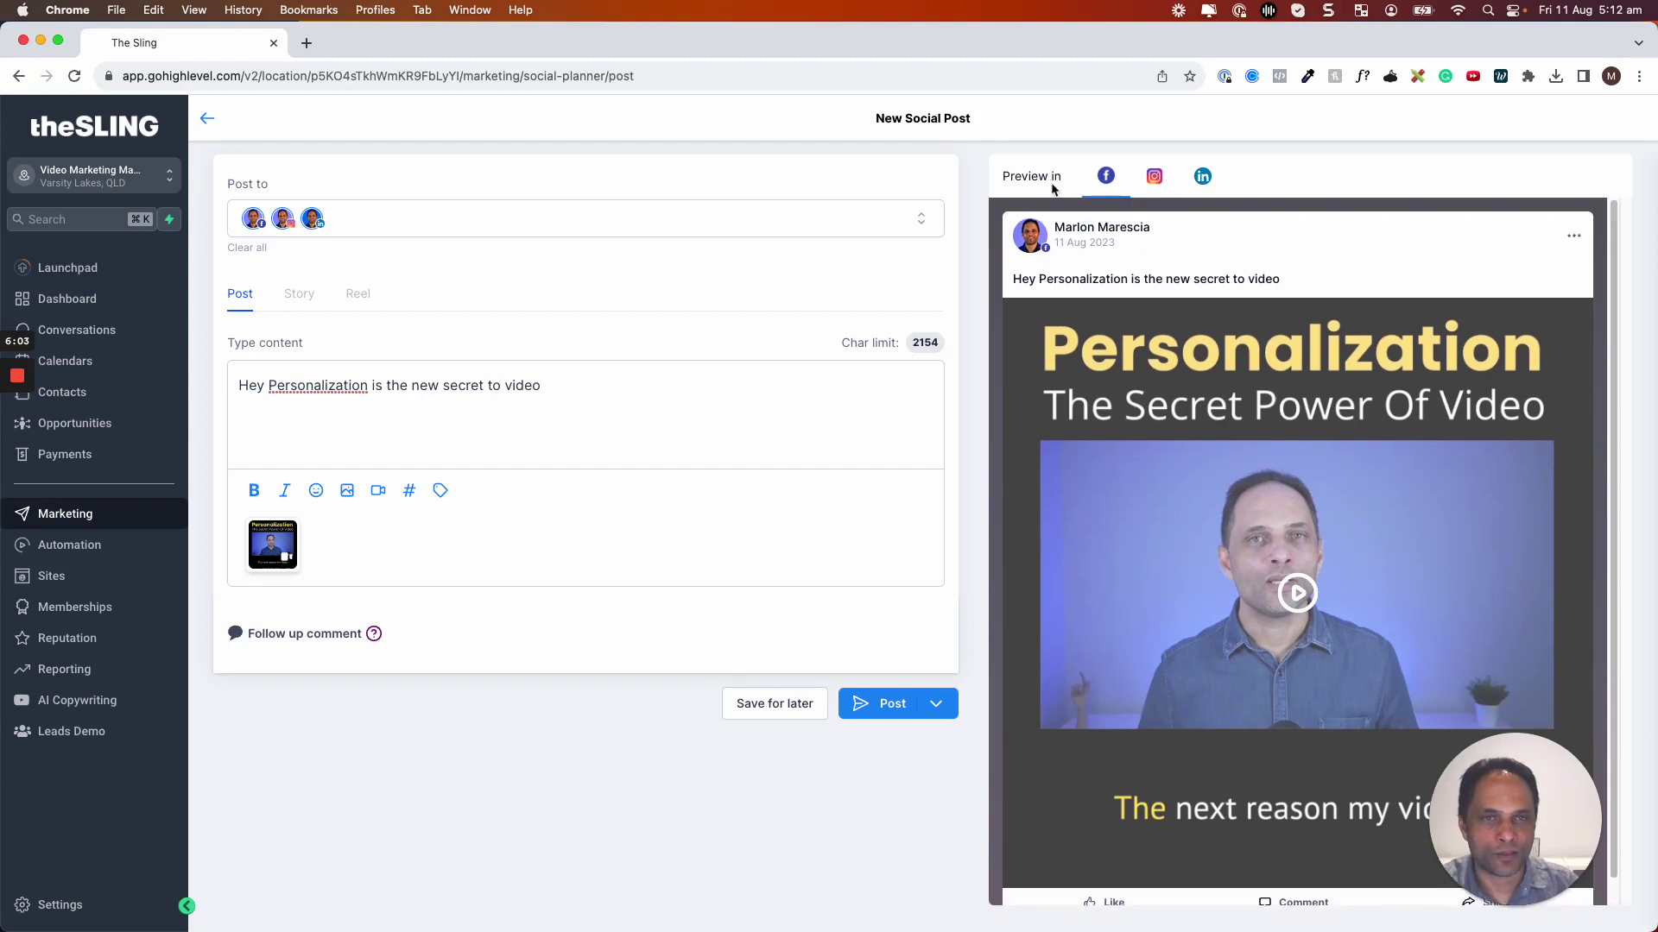
{"action": "left_click", "coordinate": [1152, 178]}
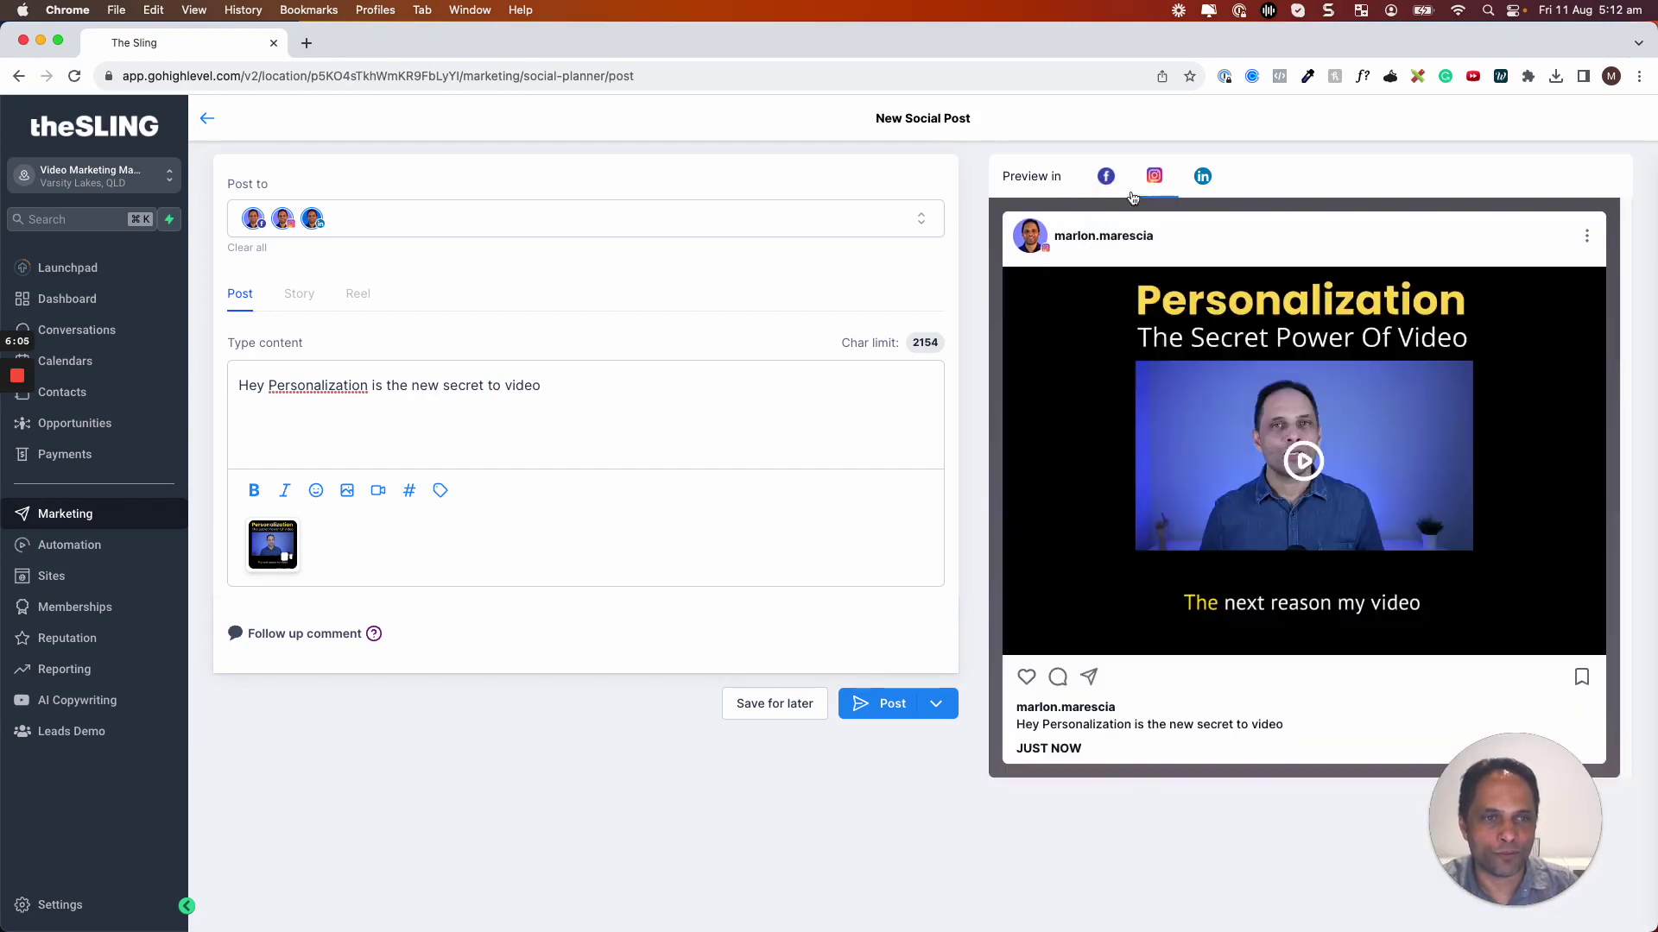
{"action": "left_click", "coordinate": [1202, 177]}
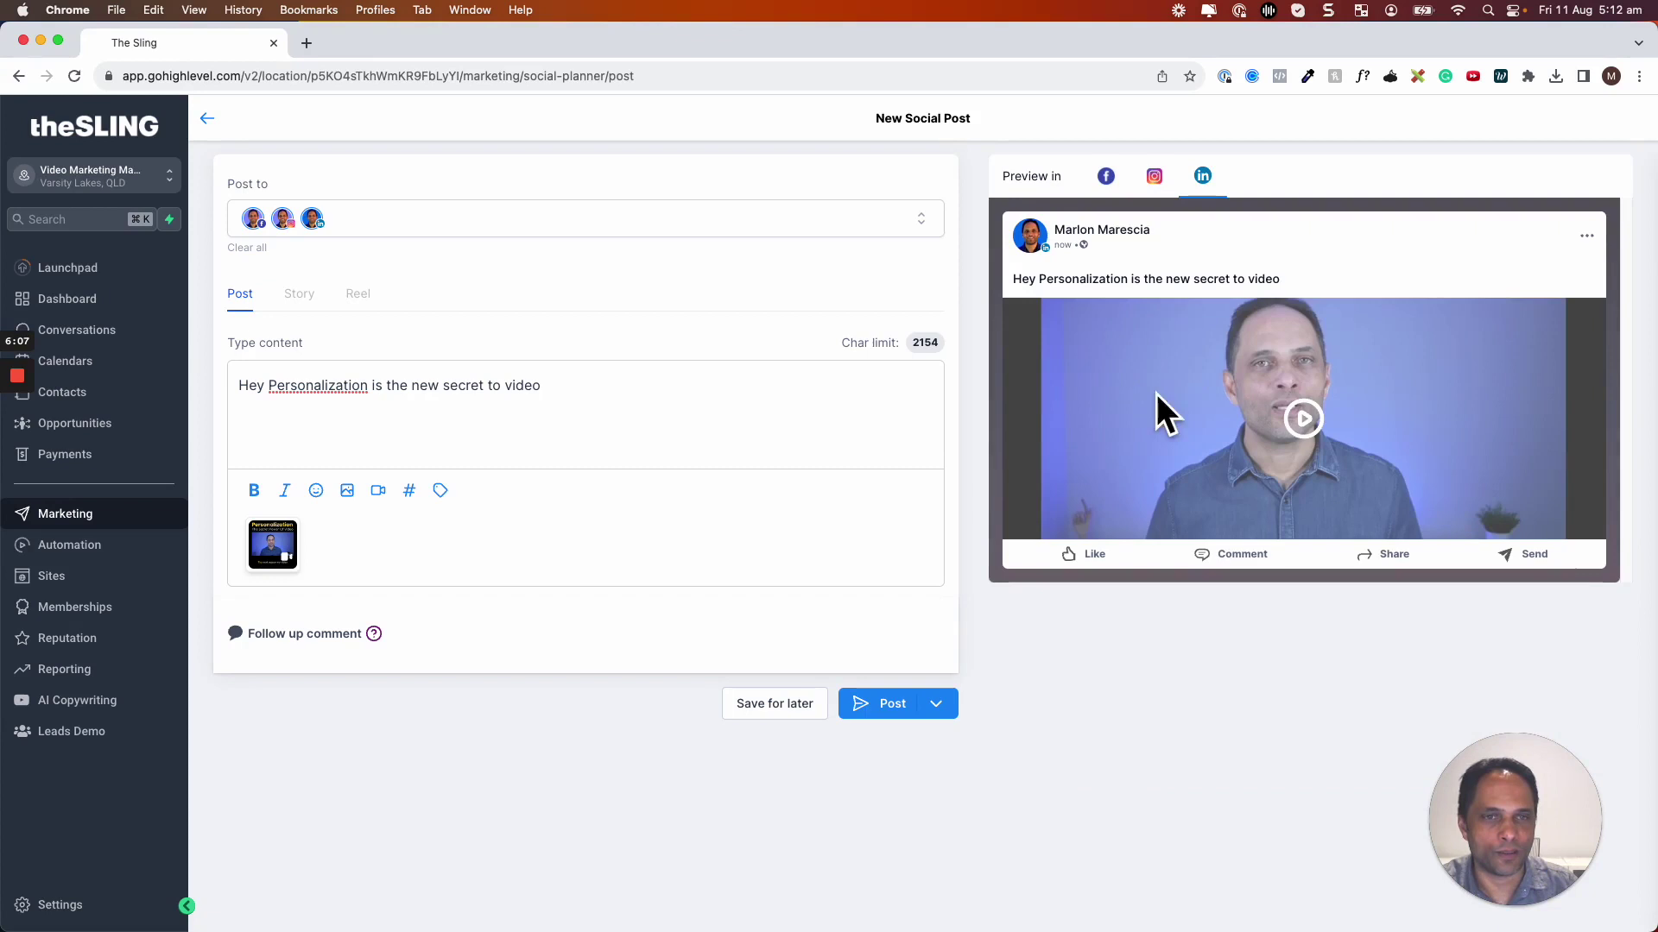
{"action": "left_click", "coordinate": [1153, 176]}
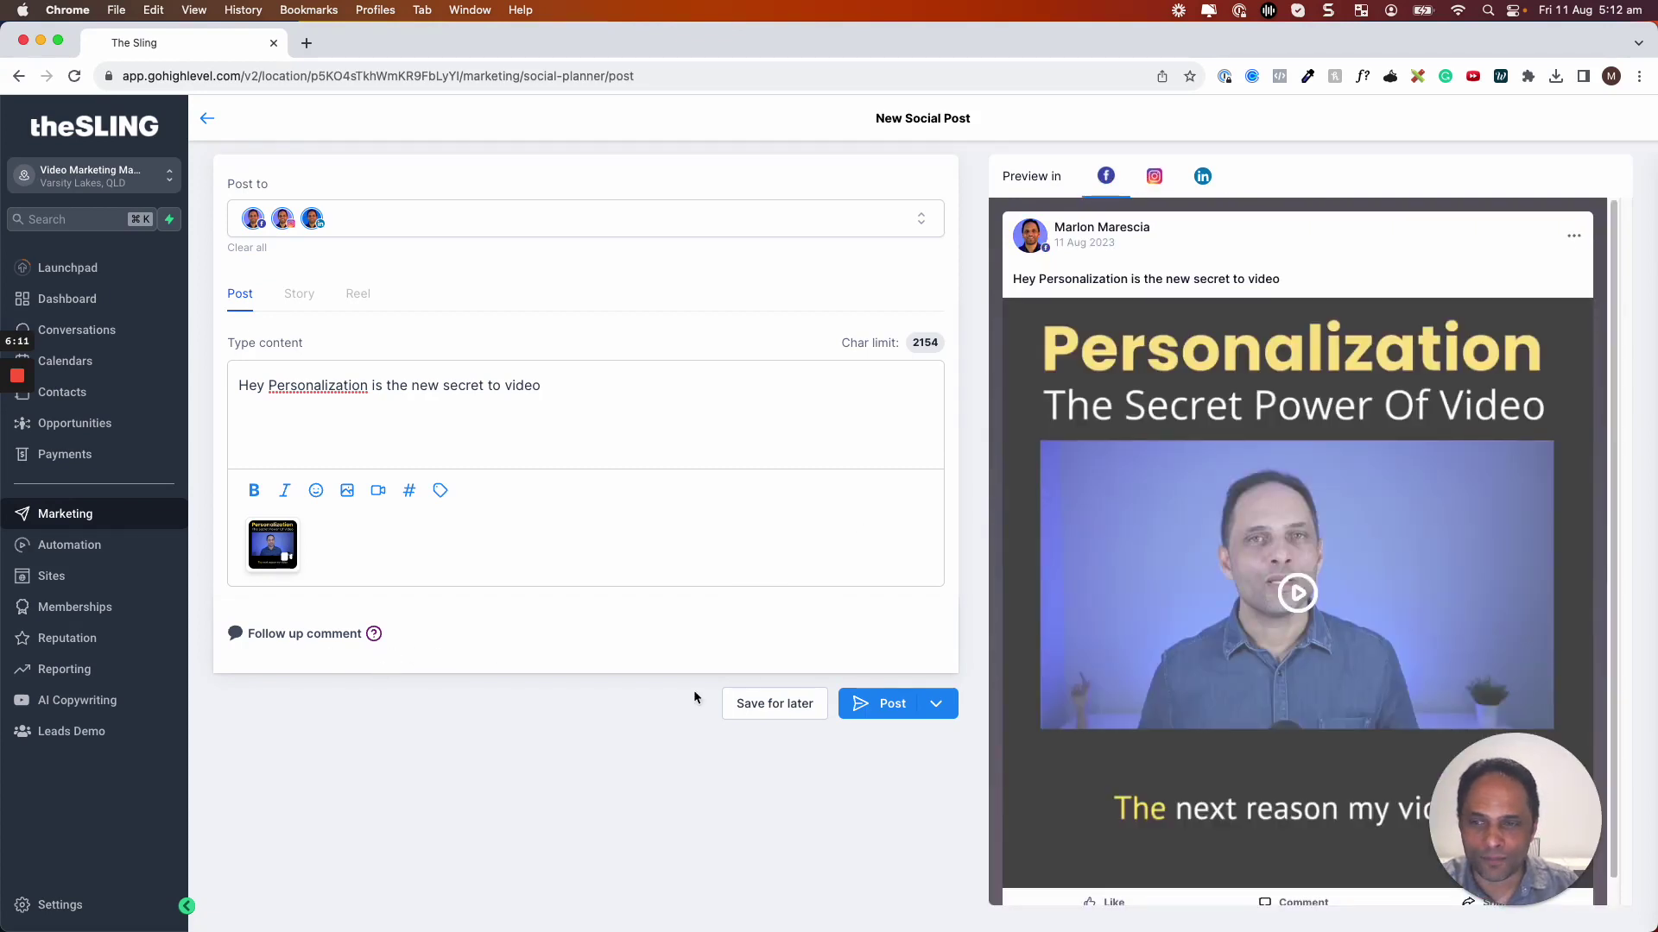
{"action": "left_click", "coordinate": [291, 635]}
{"action": "left_click", "coordinate": [273, 672]}
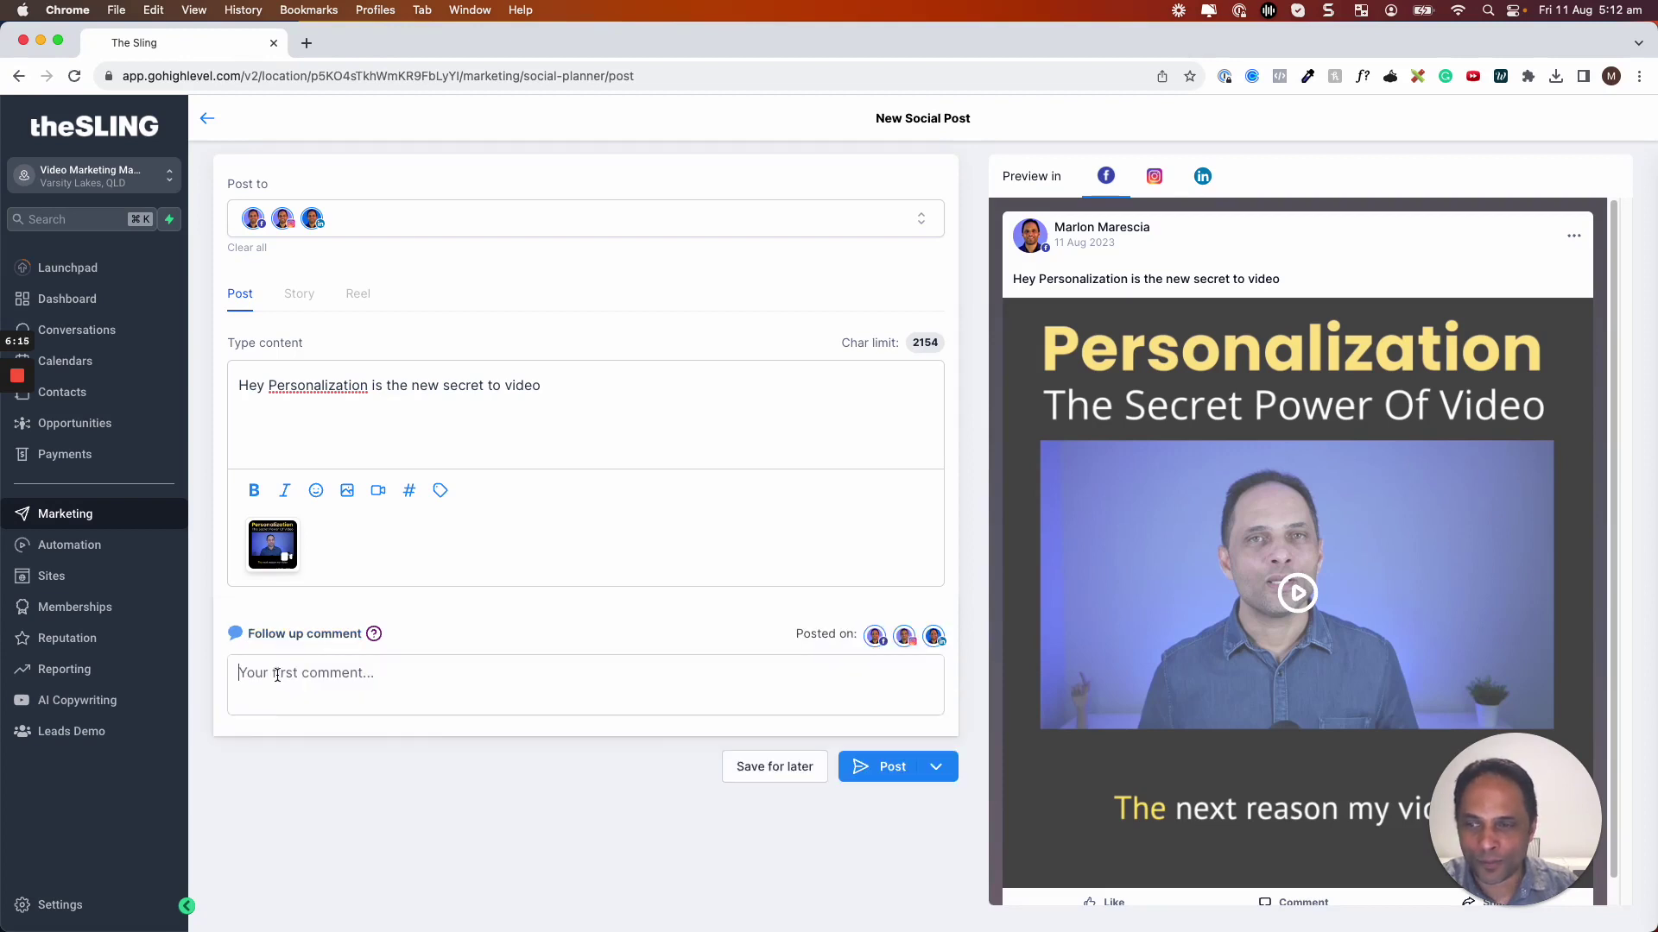
{"action": "type", "text": "Go to "}
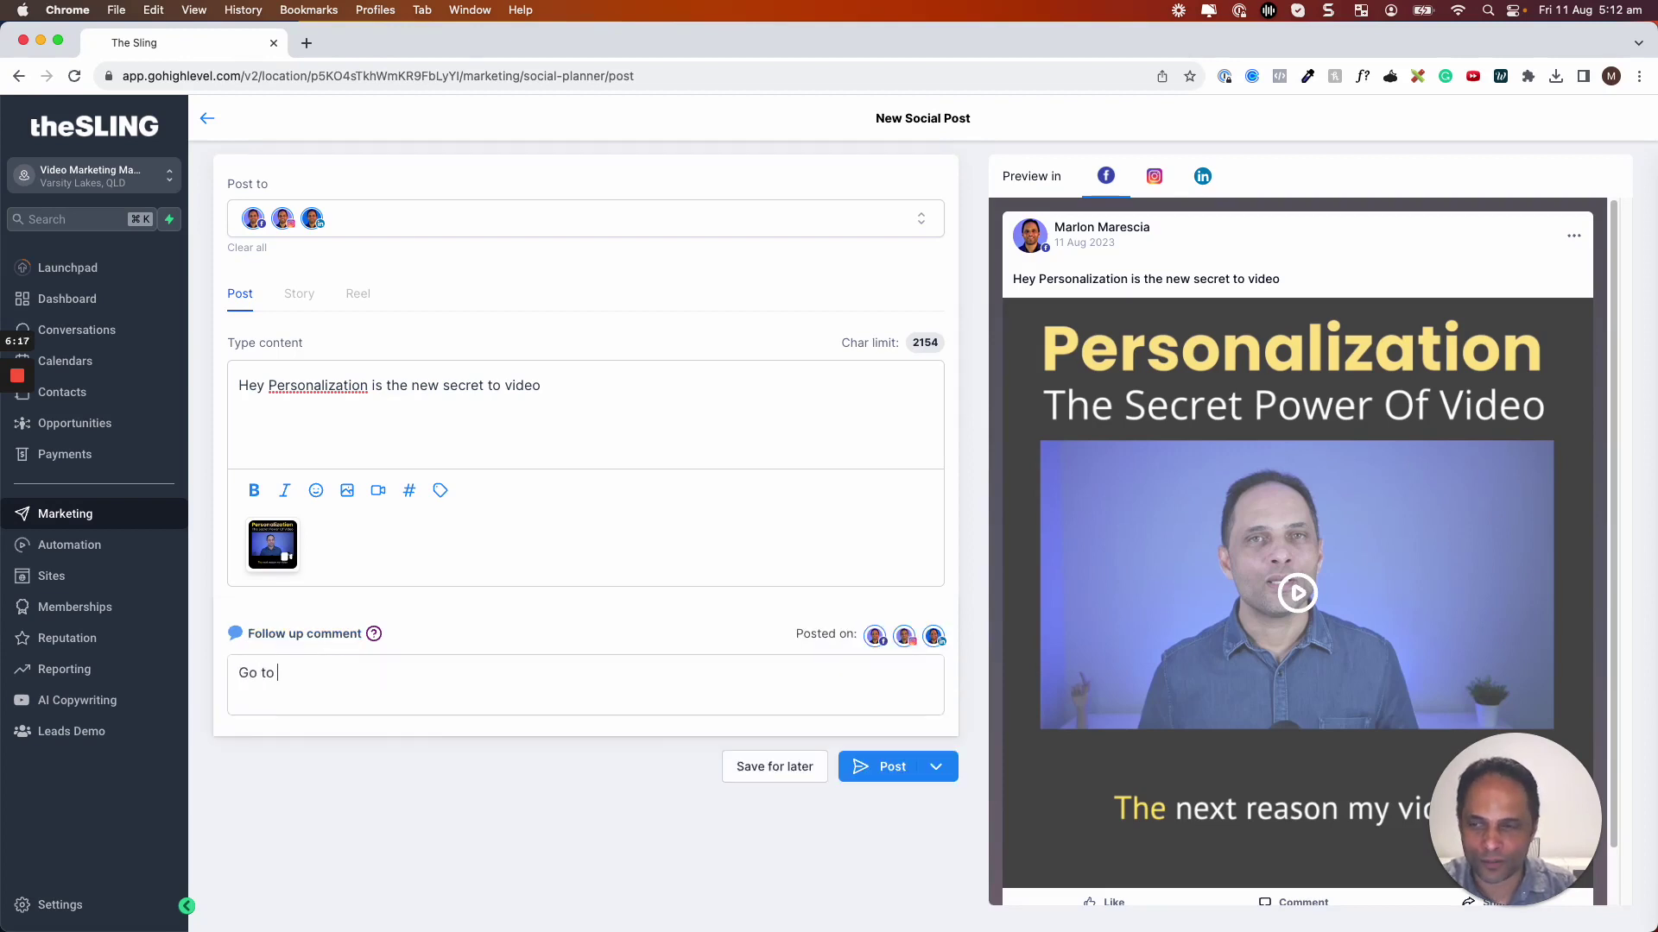
{"action": "type", "text": "www.vi"}
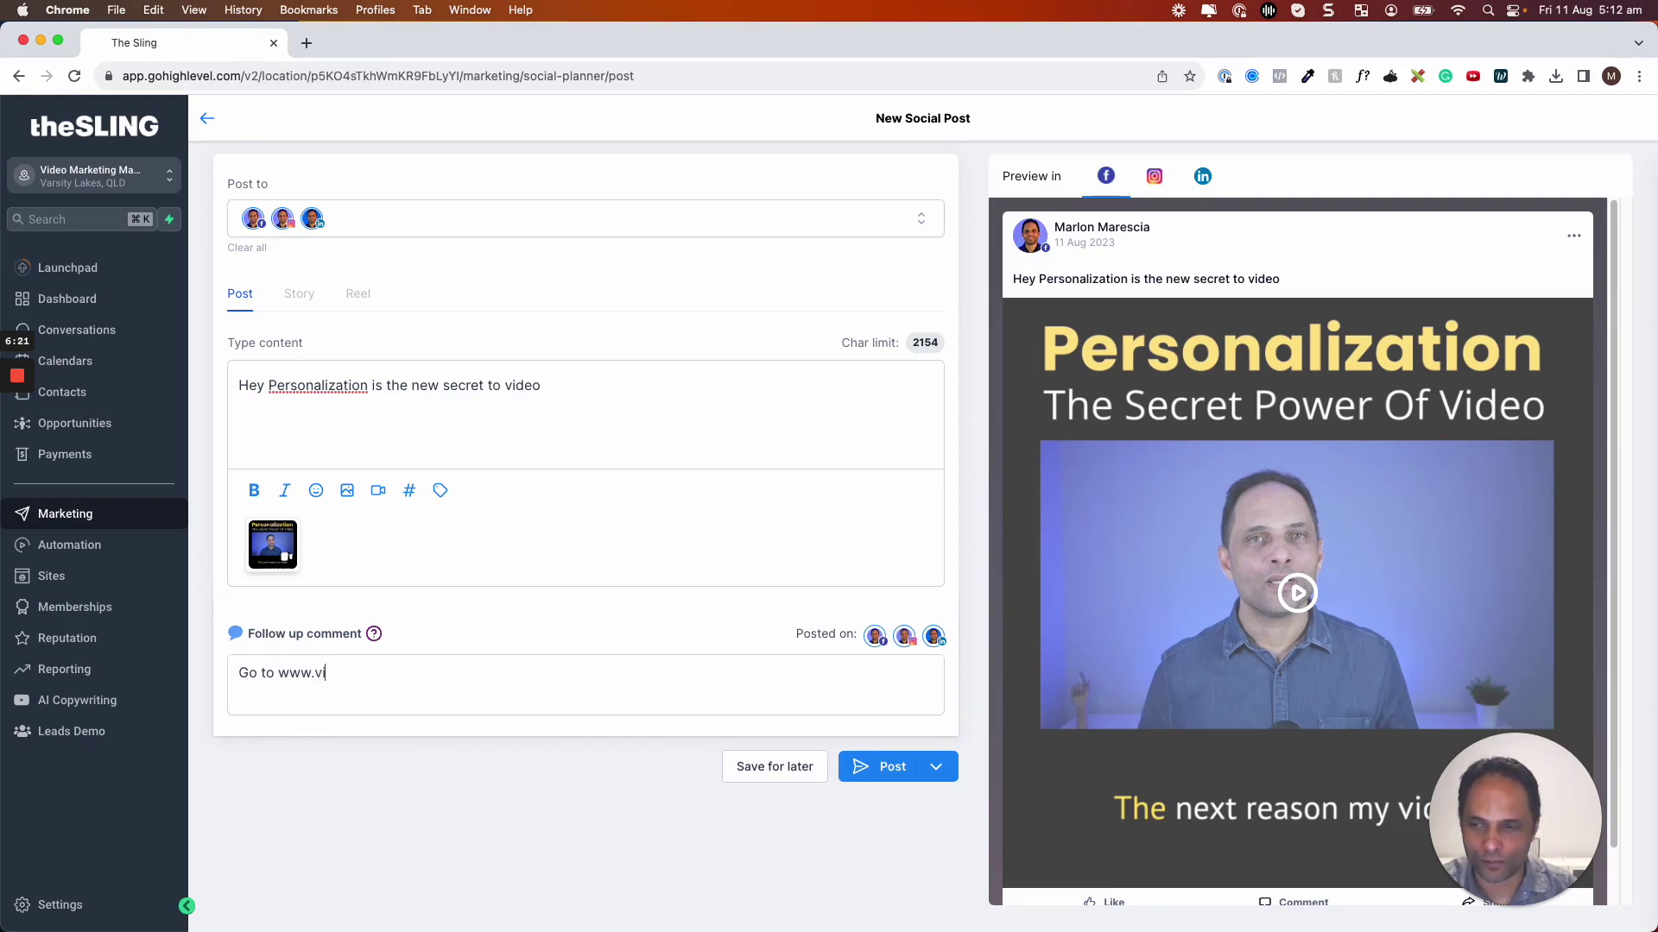
{"action": "type", "text": "deomarketingmachine.io"}
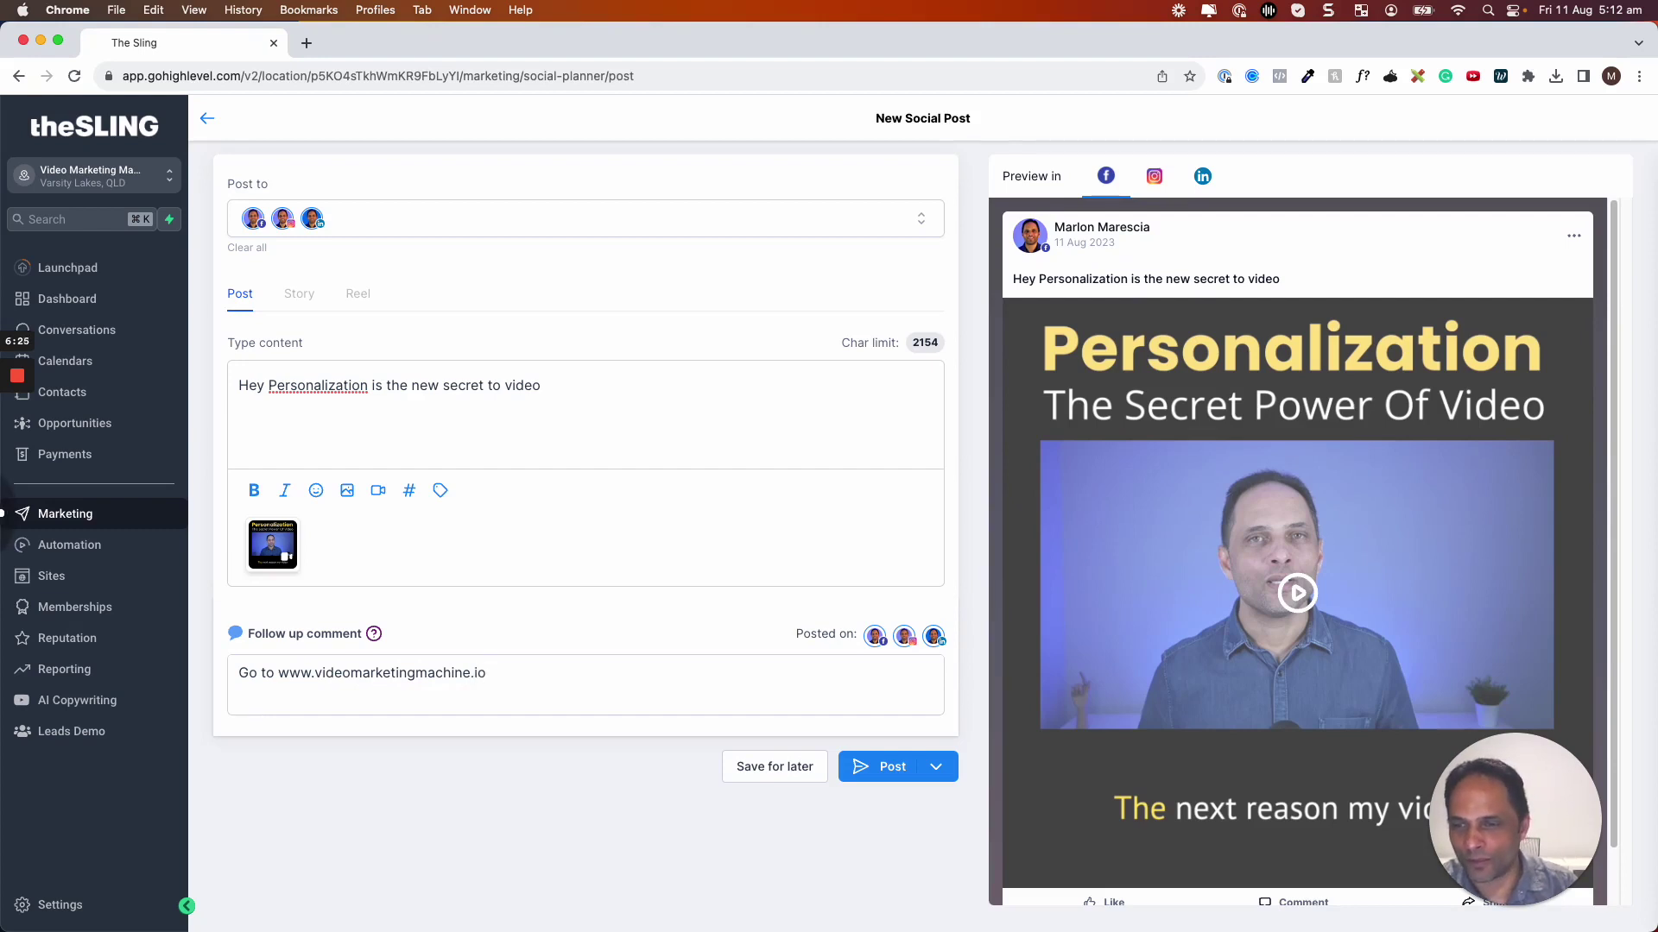
{"action": "type", "text": "t more"}
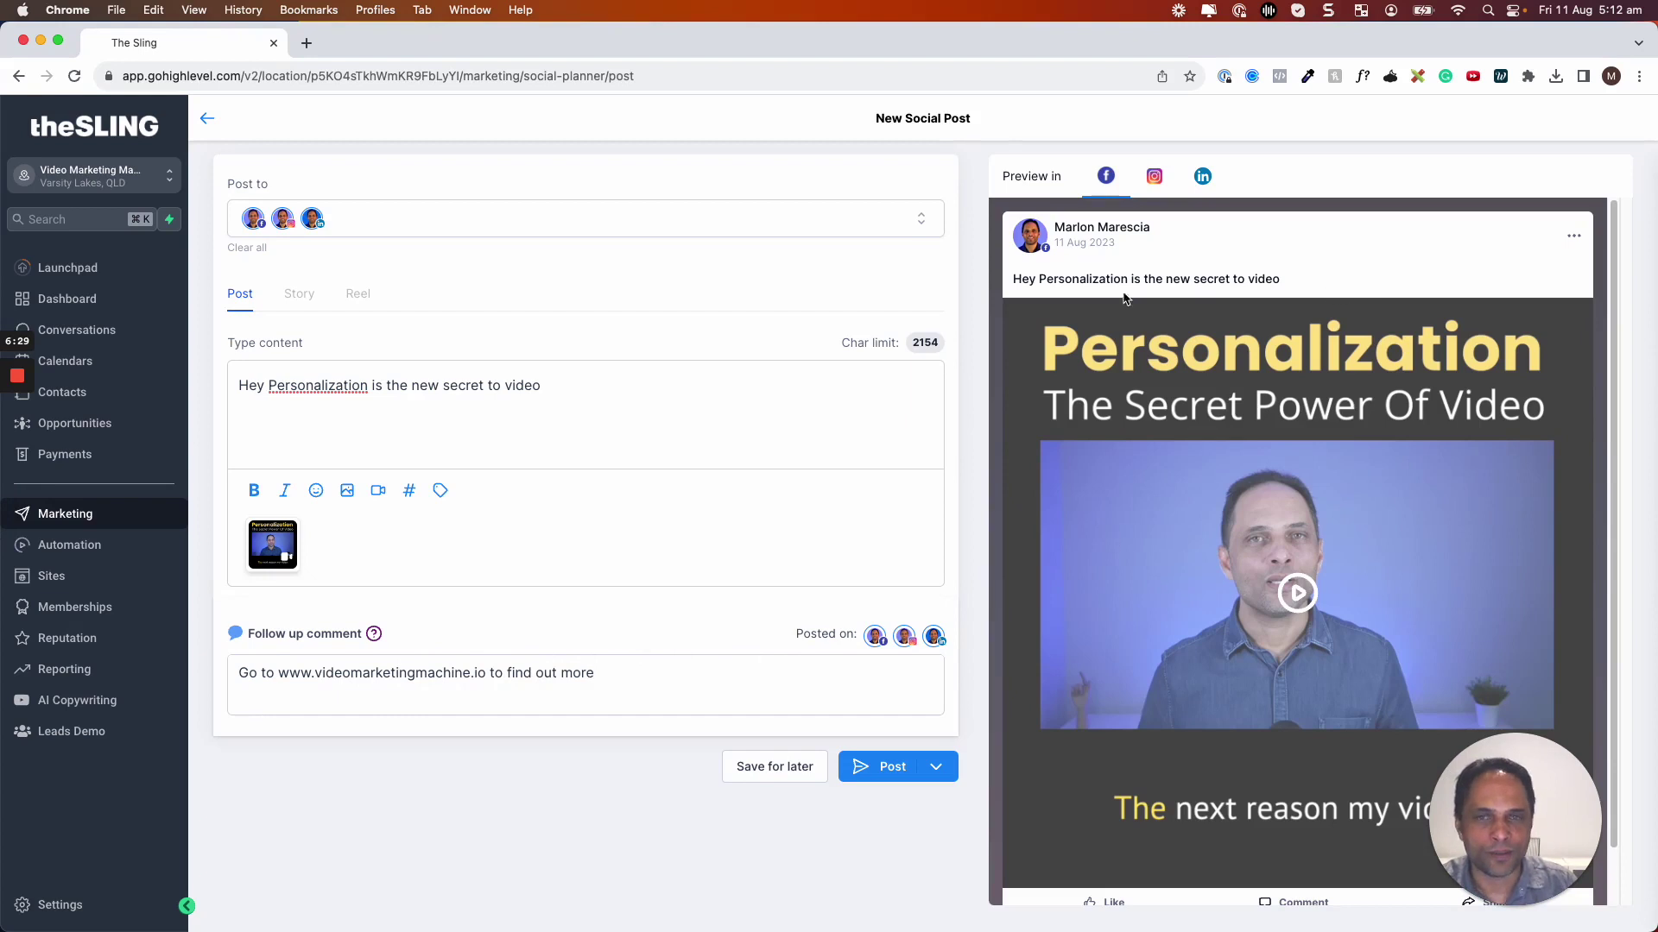
{"action": "type", "text": "."}
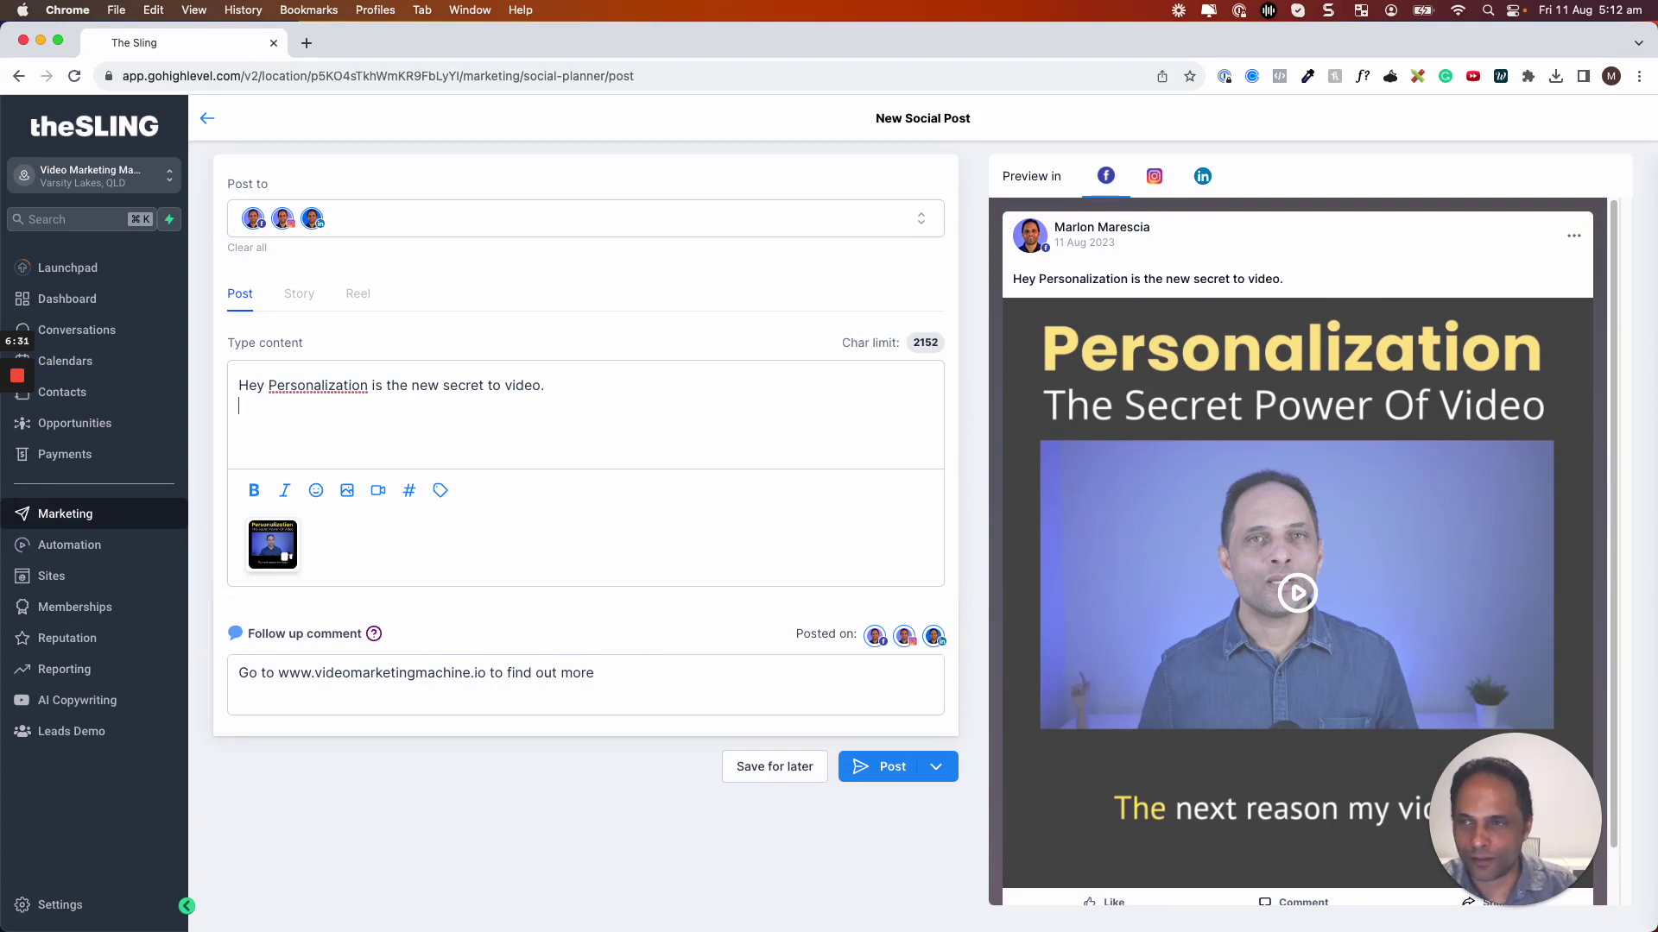
{"action": "key", "text": "Return"}
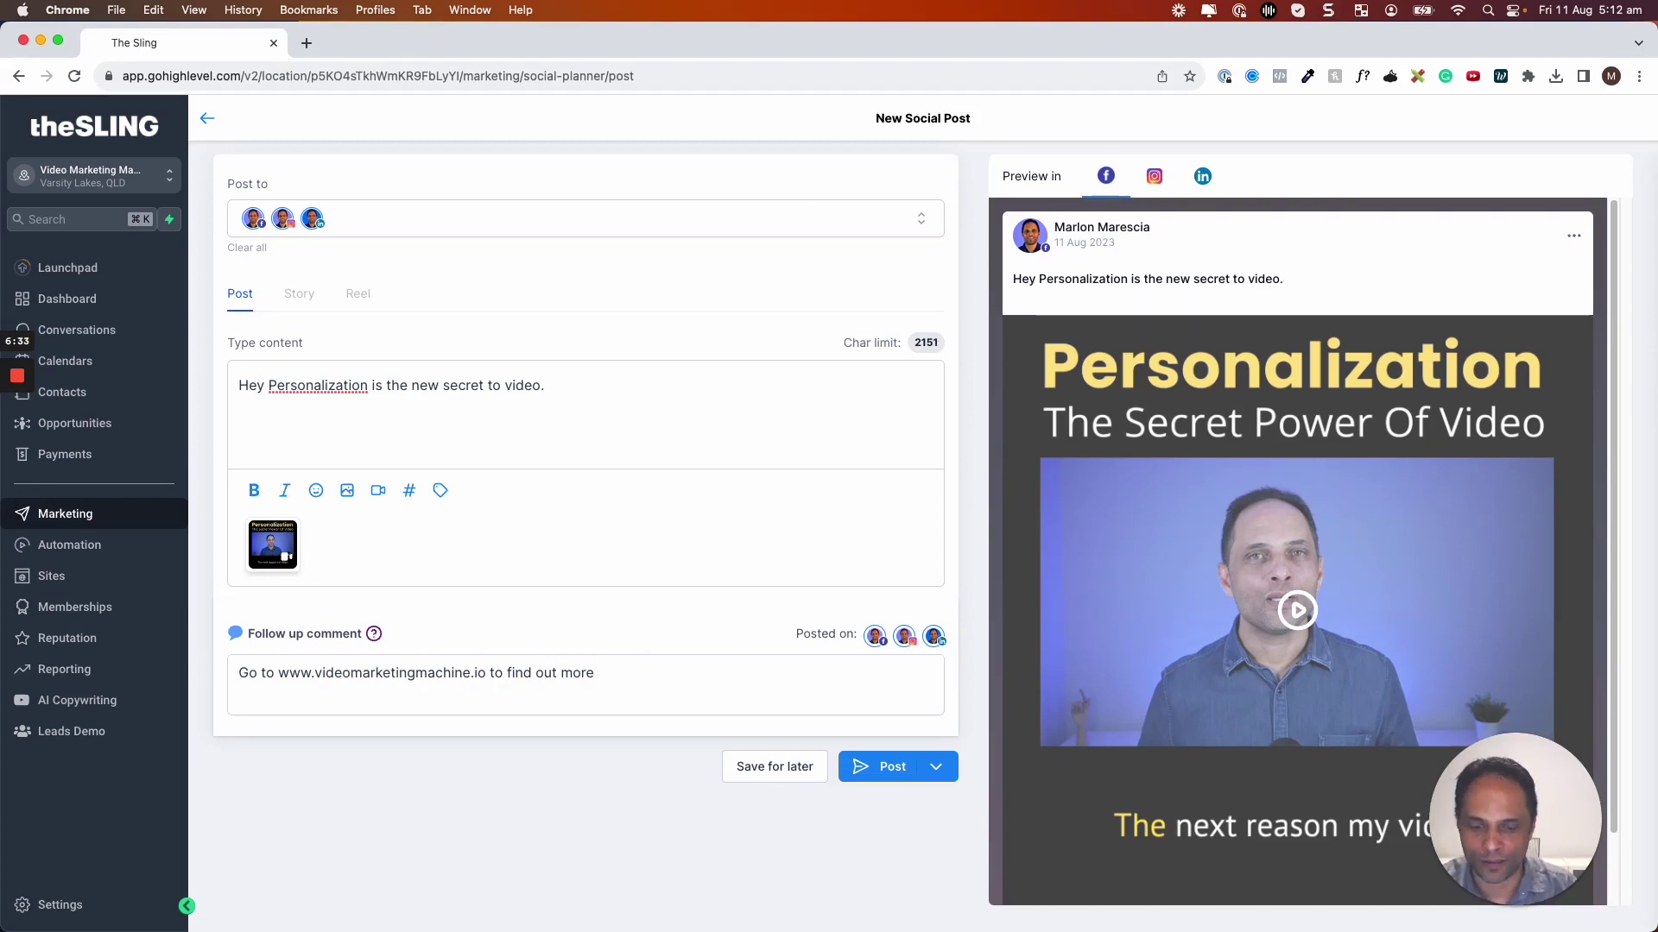
{"action": "type", "text": "Gpo t"}
{"action": "key", "text": "BackSpace"}
{"action": "type", "text": "o"}
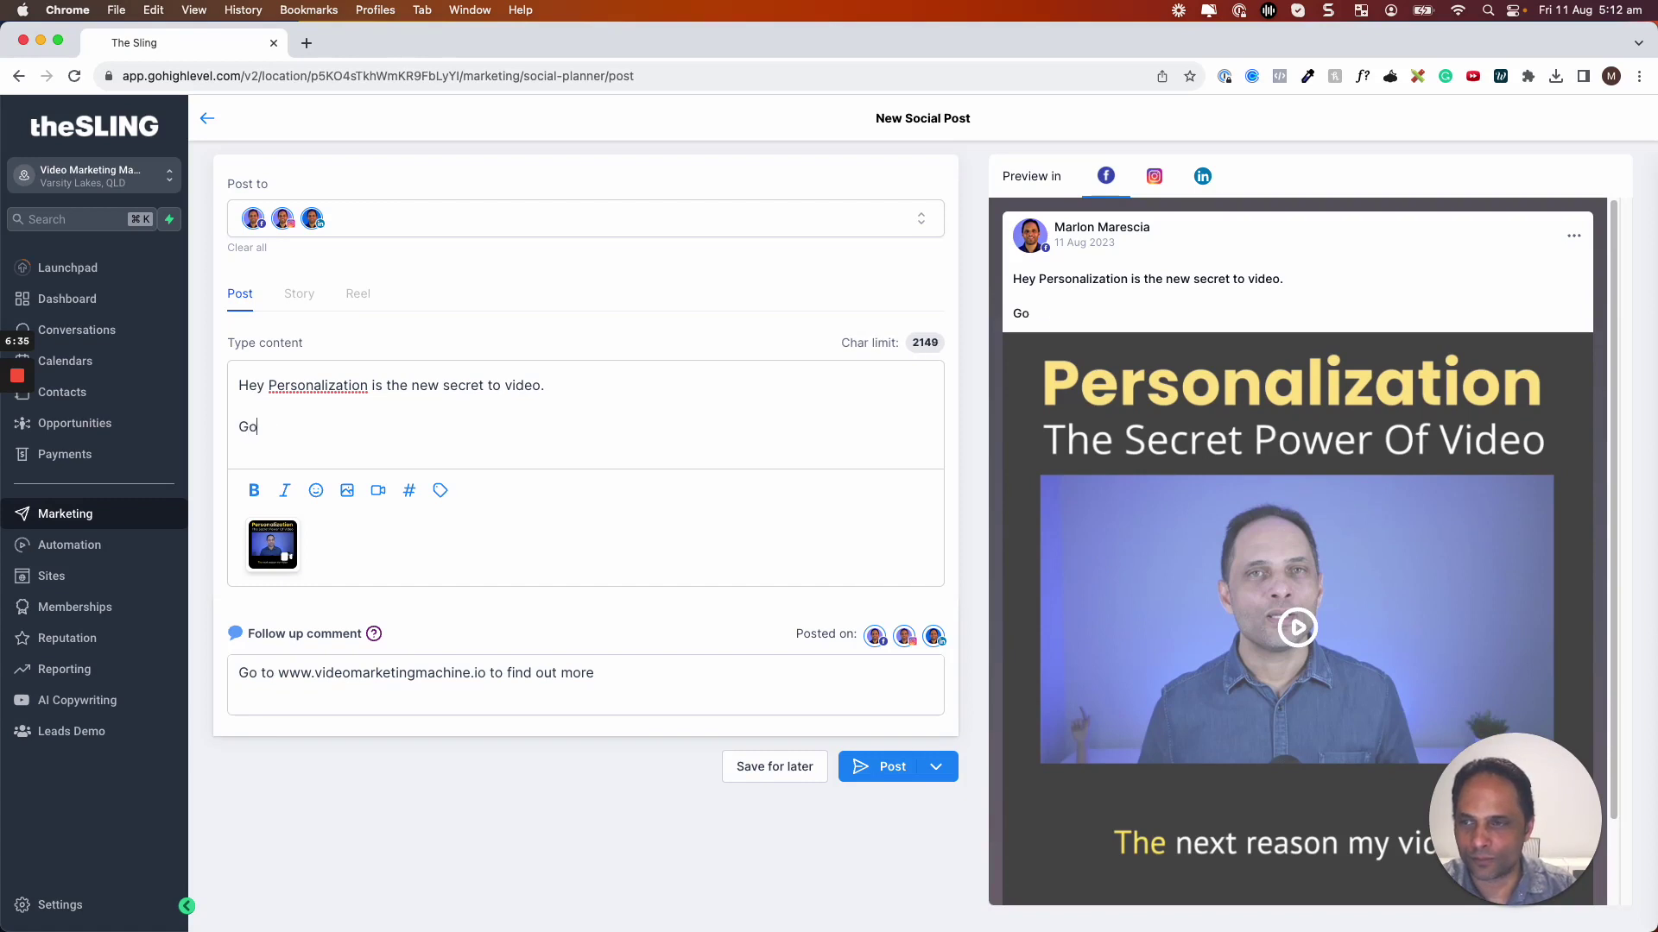
{"action": "type", "text": " to www."}
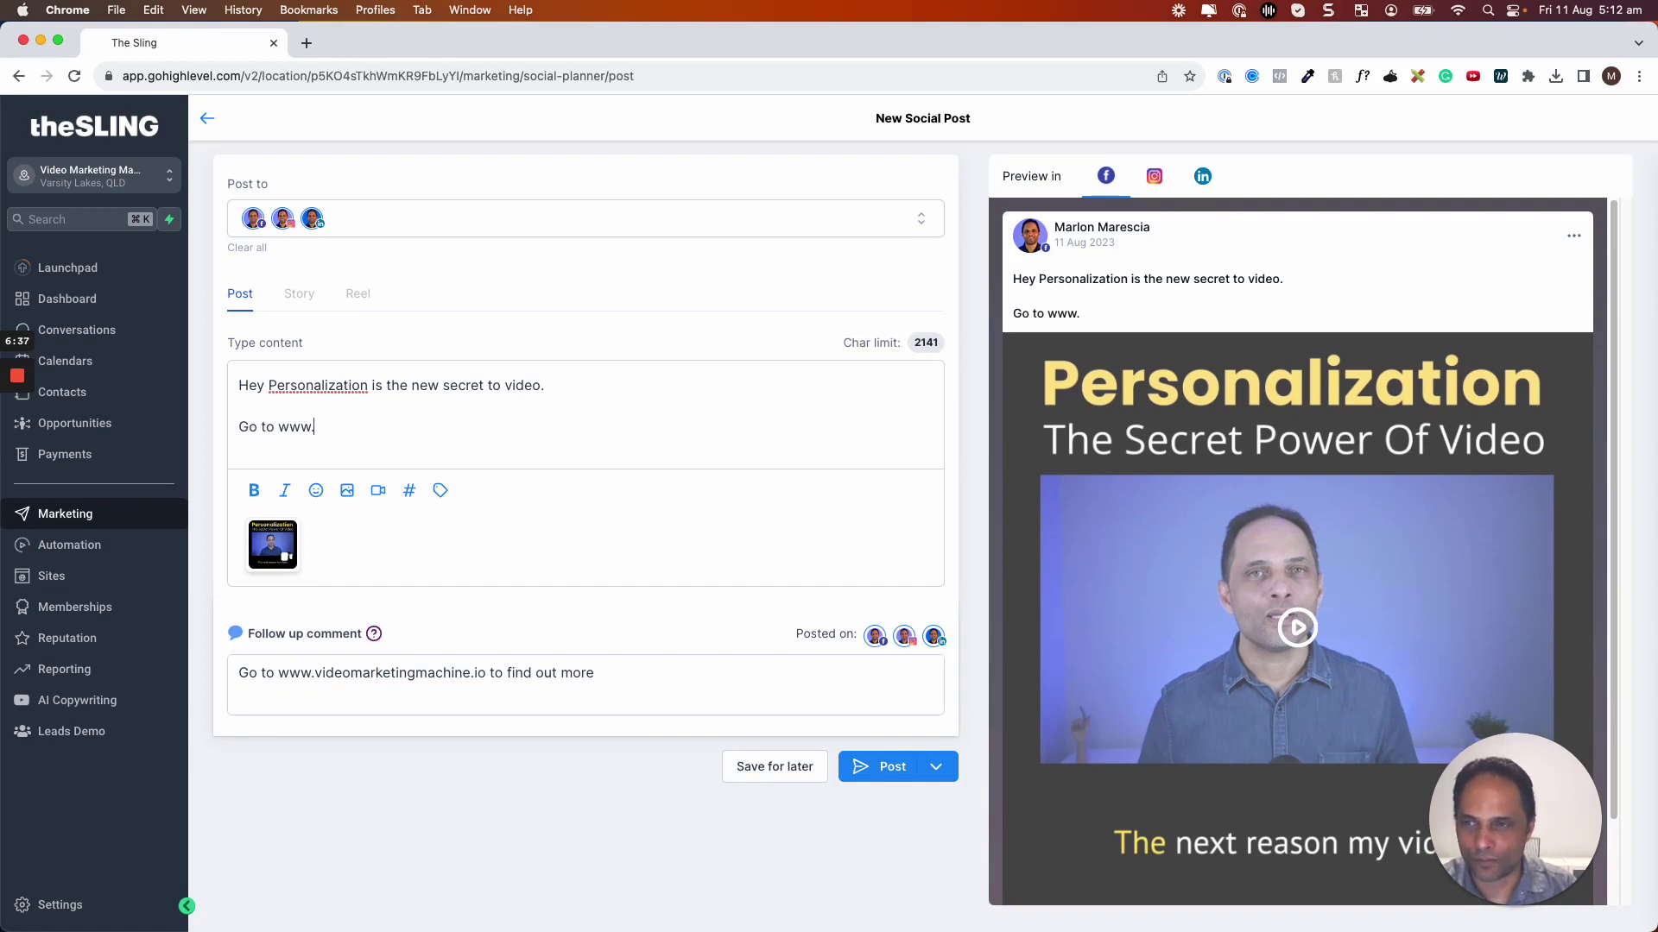
{"action": "type", "text": "video marketingma"}
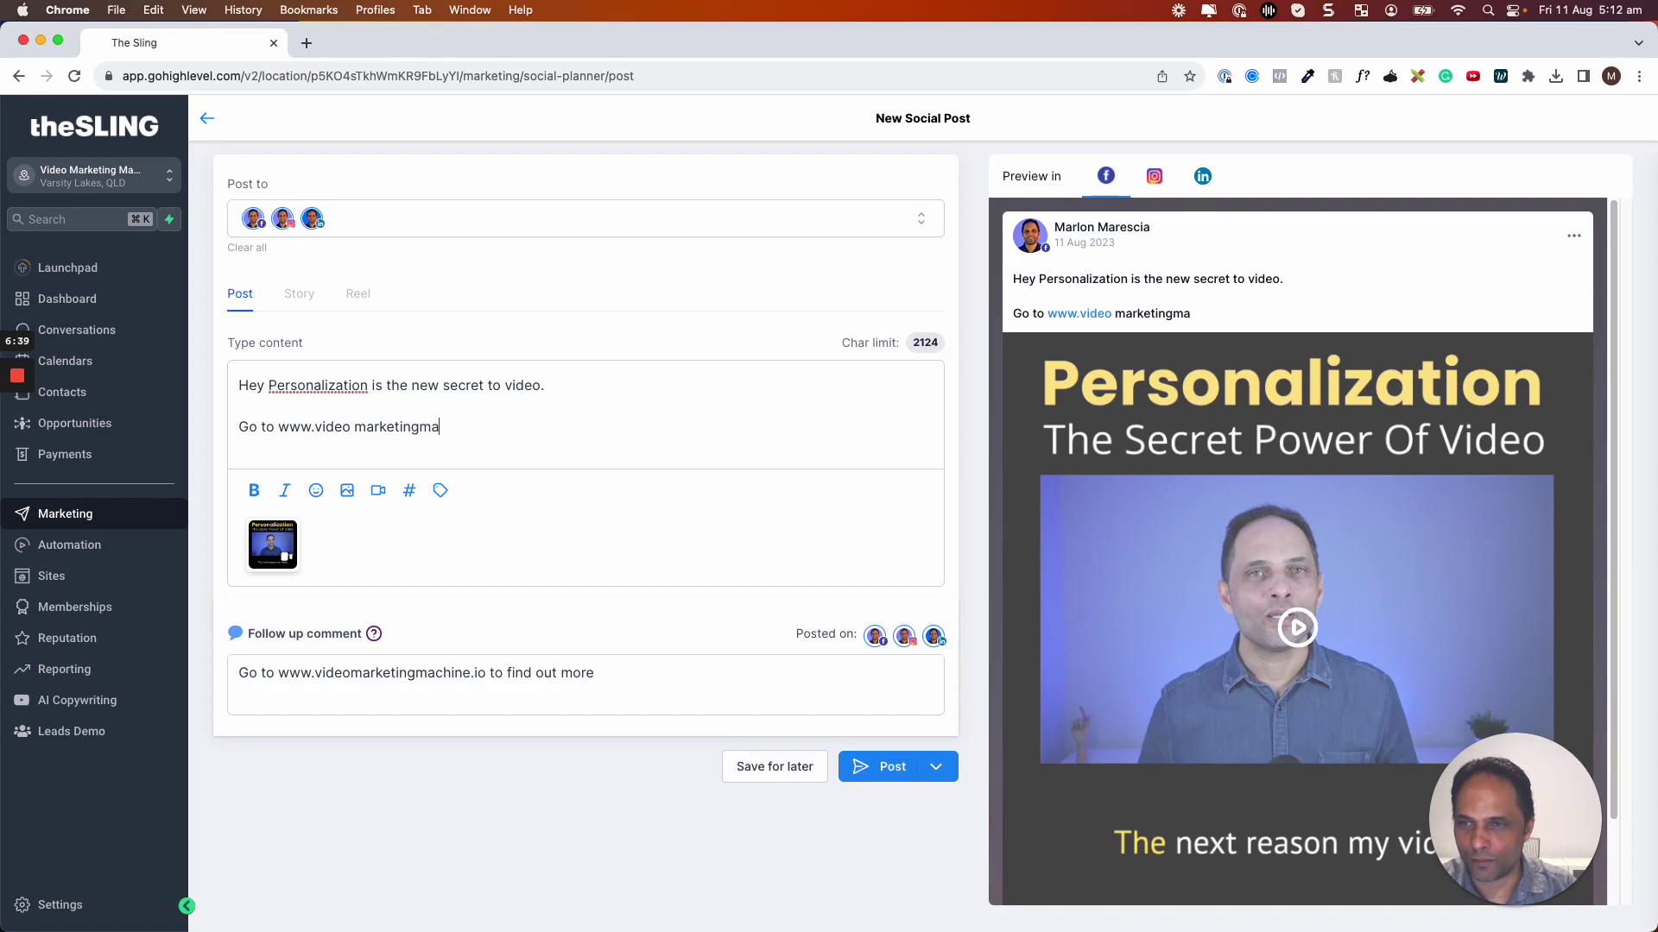
{"action": "type", "text": "chine.io "}
{"action": "type", "text": "to find out"}
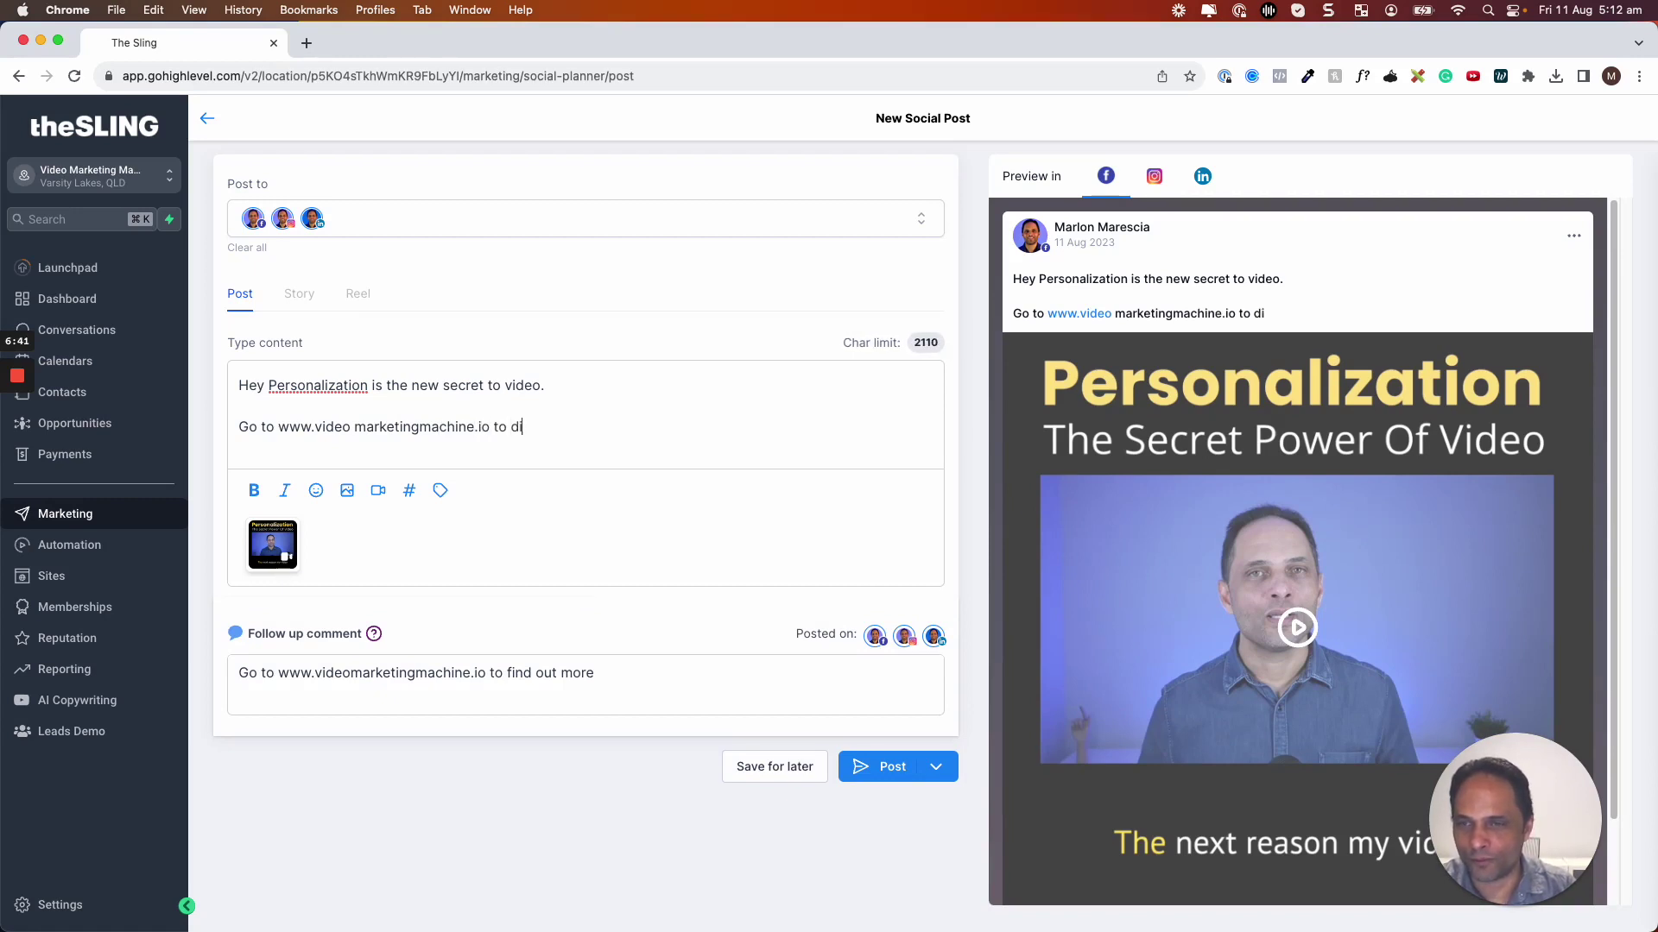
{"action": "type", "text": " more."}
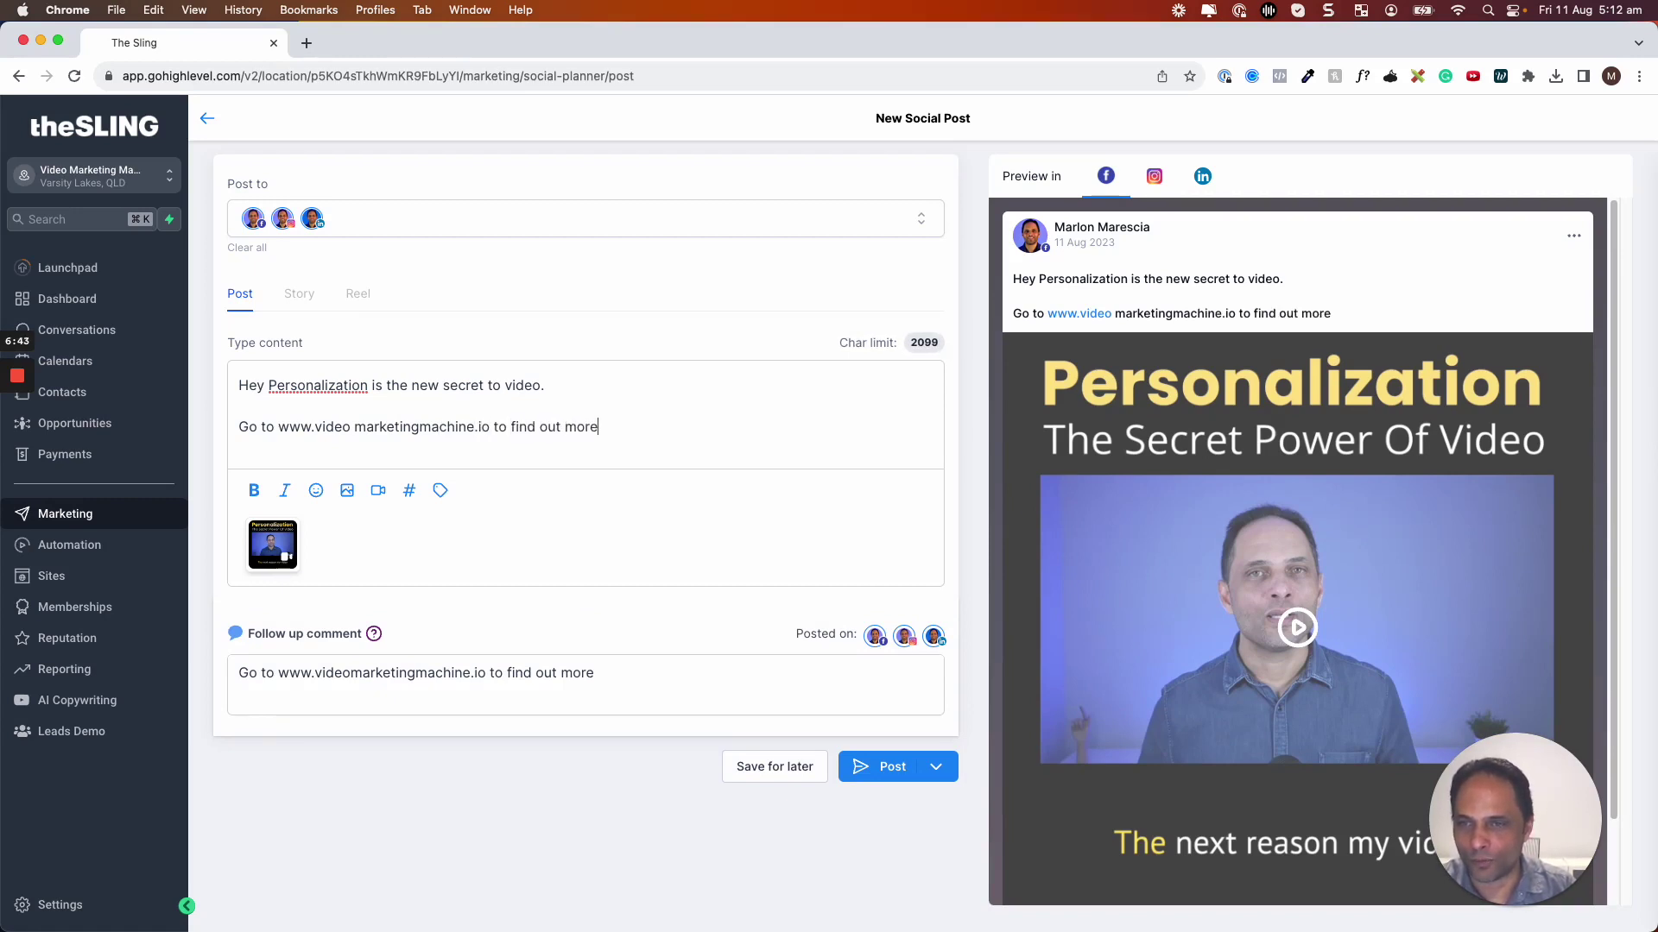
{"action": "left_click", "coordinate": [355, 428]}
{"action": "key", "text": "BackSpace"}
{"action": "left_click", "coordinate": [1154, 177]}
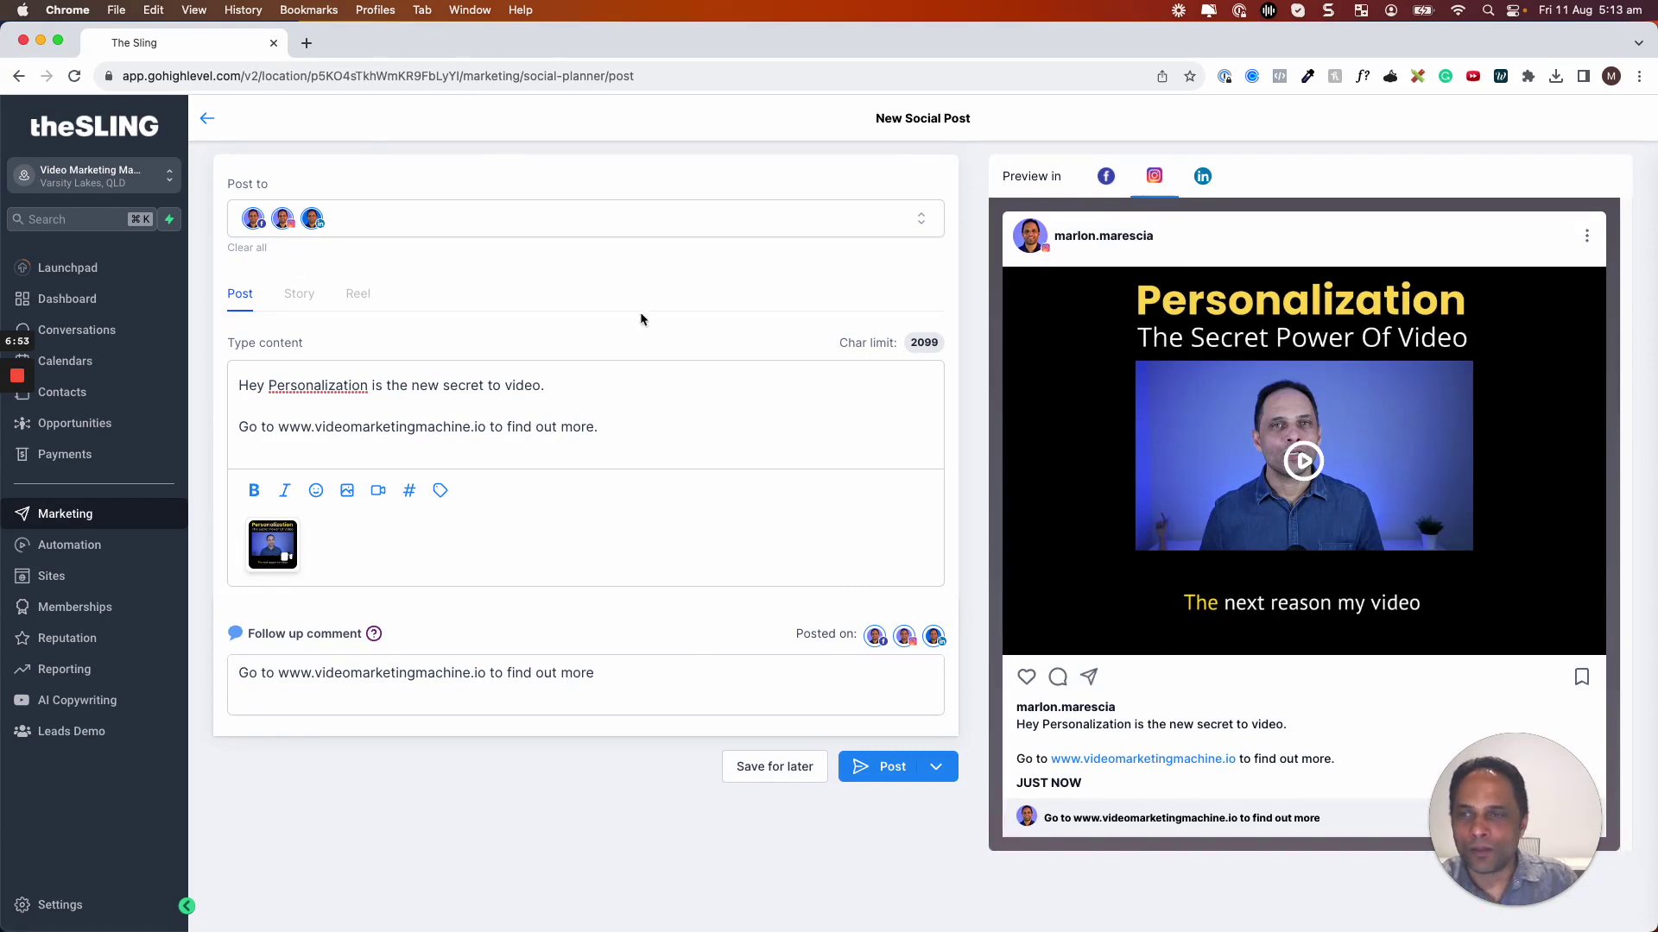
{"action": "left_click", "coordinate": [1106, 177]}
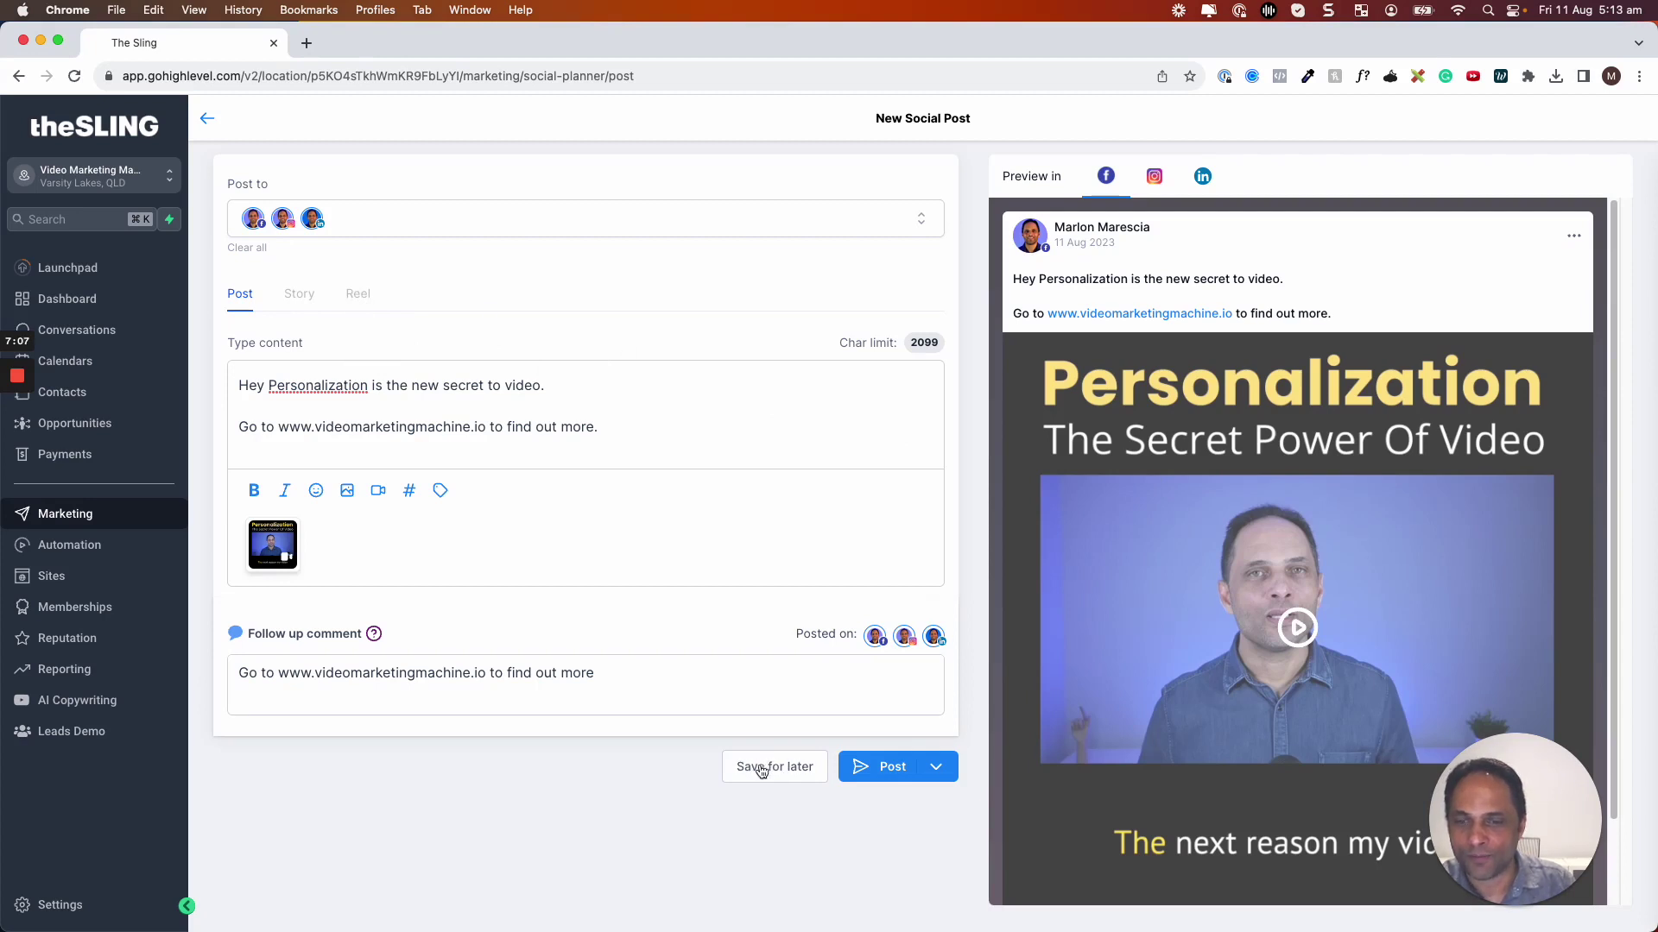
Step: Schedule the video post for 16 August 2023 at 05:23 AM
{"action": "left_click", "coordinate": [936, 767]}
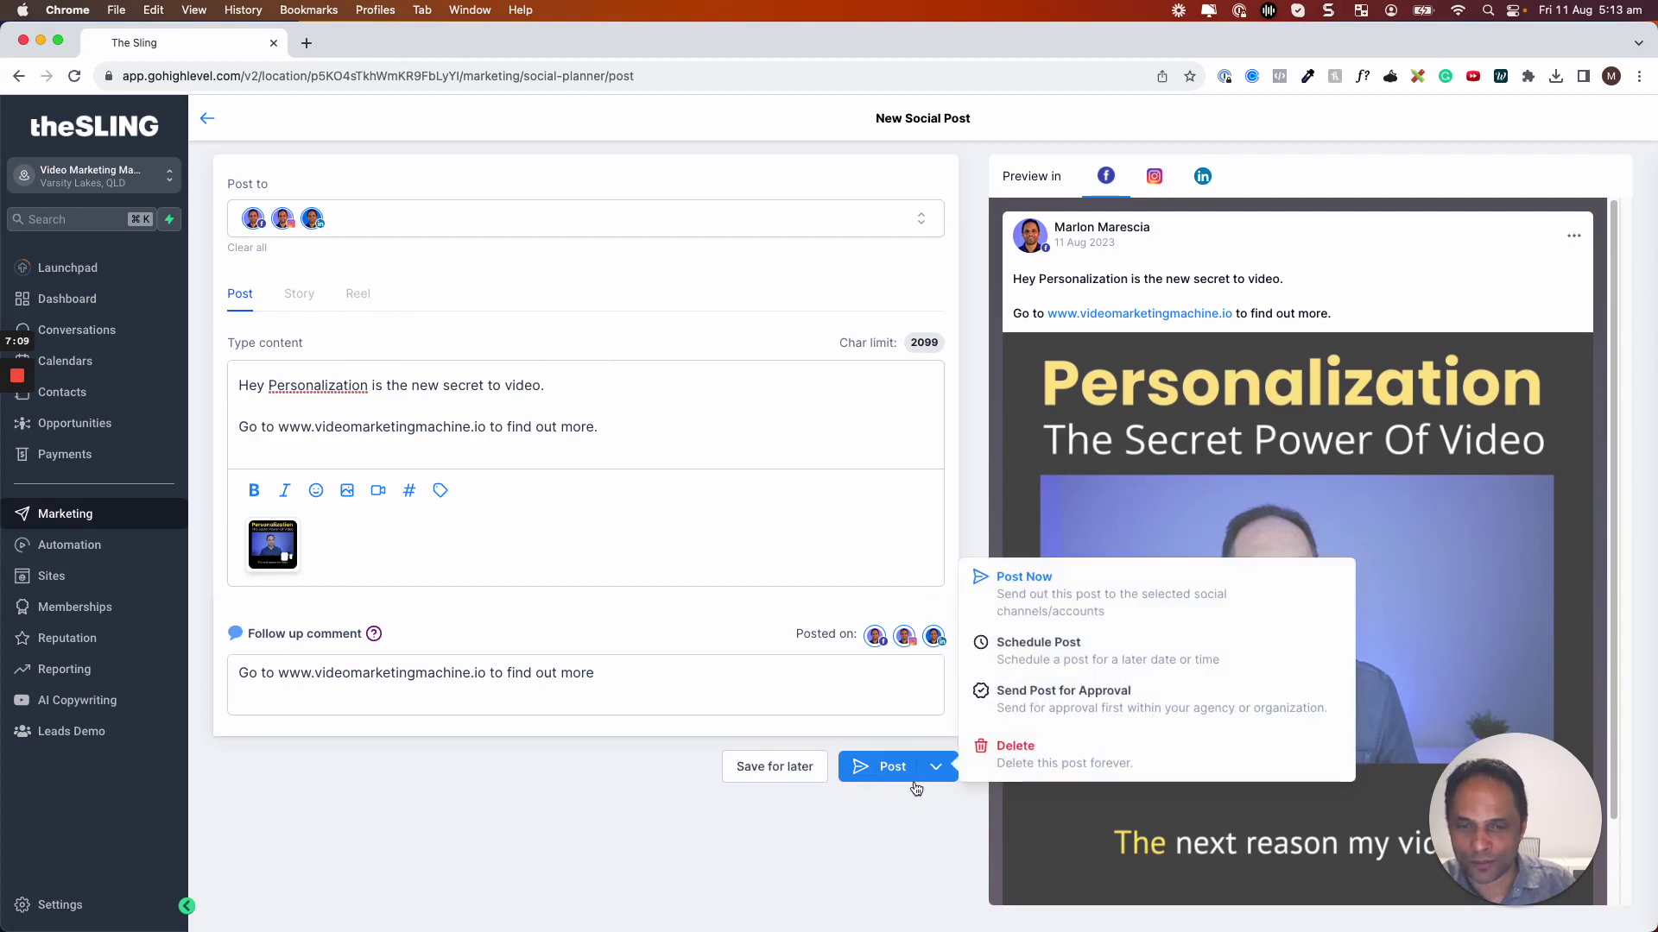
{"action": "left_click", "coordinate": [1087, 658]}
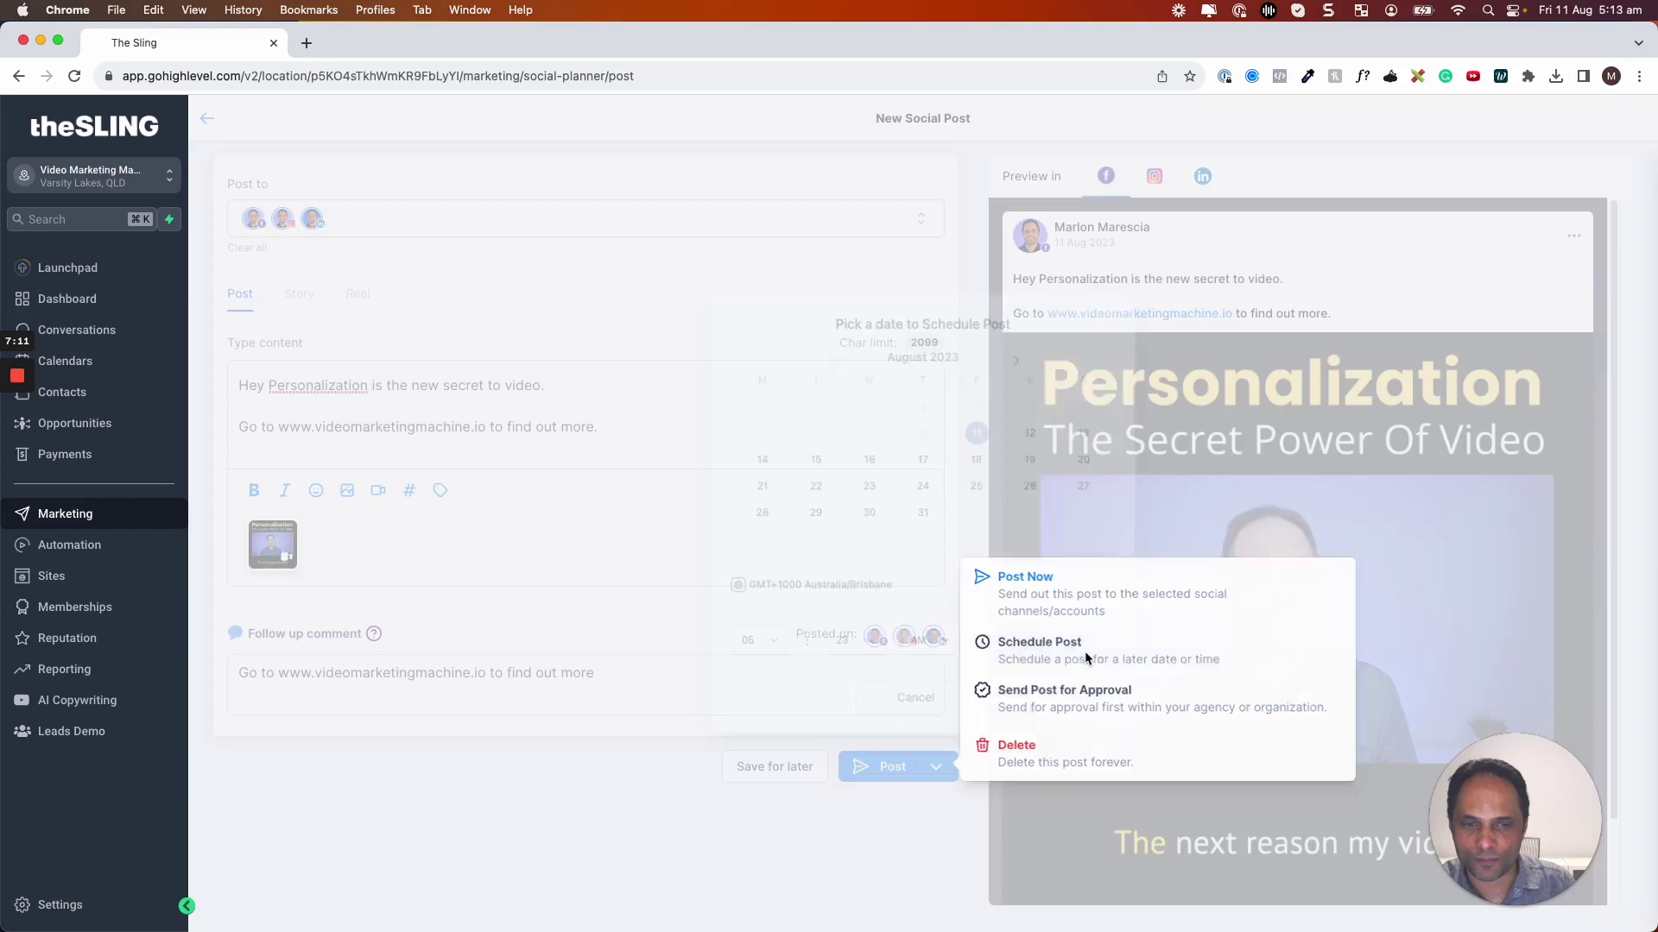
{"action": "left_click", "coordinate": [867, 457]}
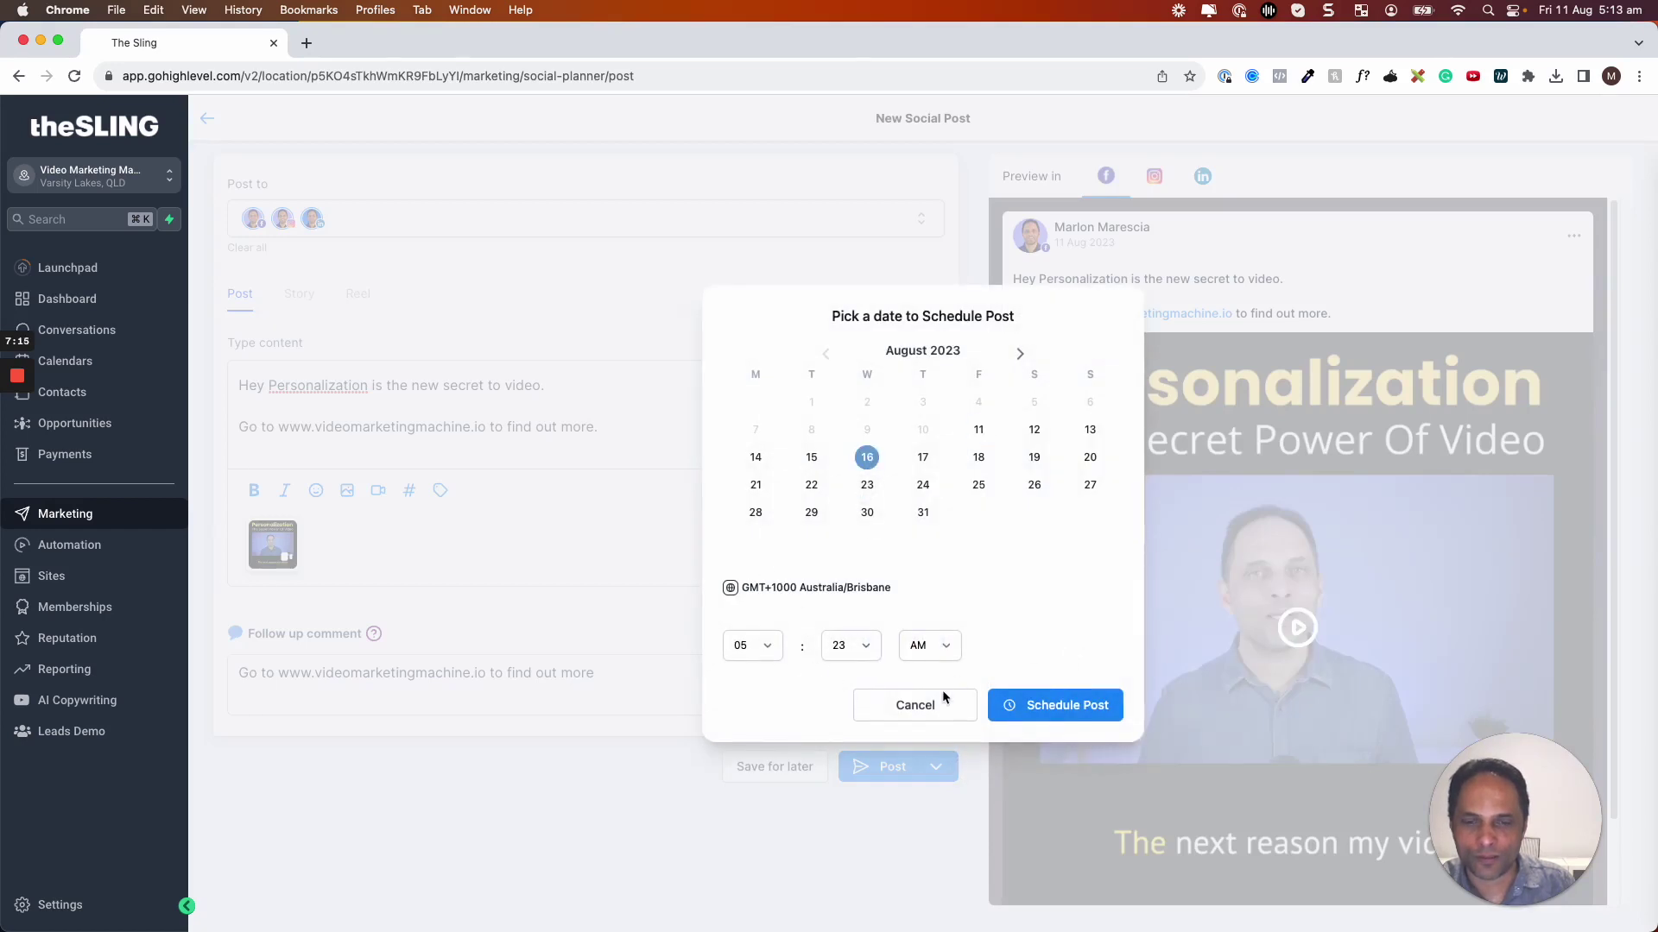
{"action": "left_click", "coordinate": [1052, 706]}
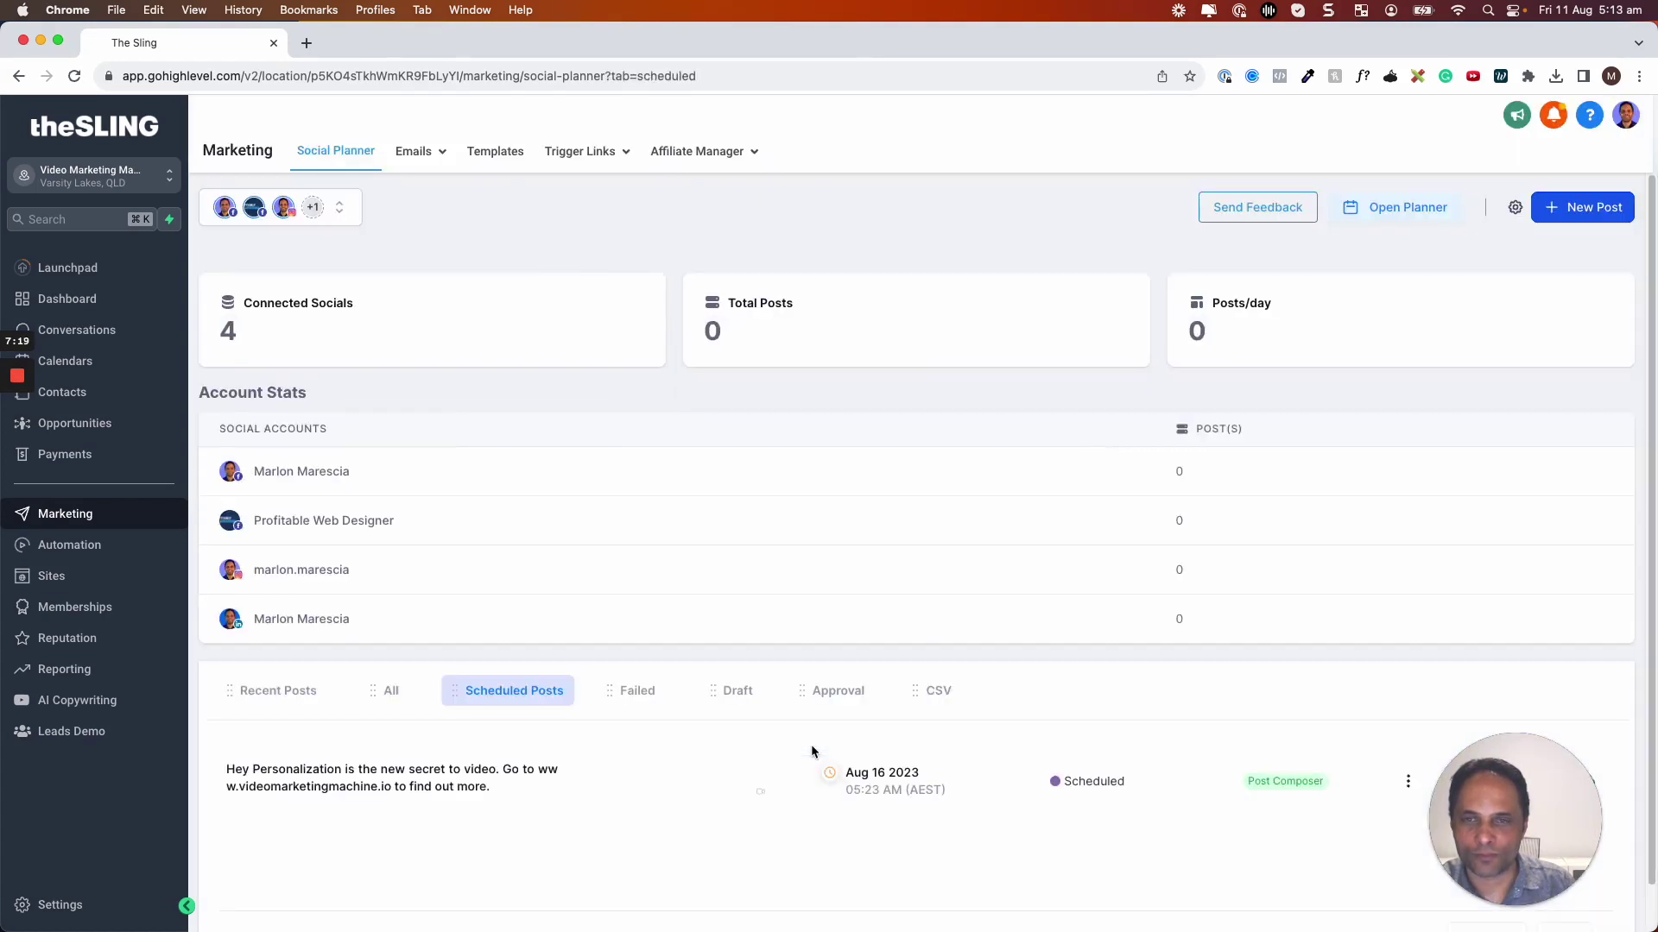
{"action": "scroll", "coordinate": [838, 731], "scroll_direction": "down", "scroll_amount": 1}
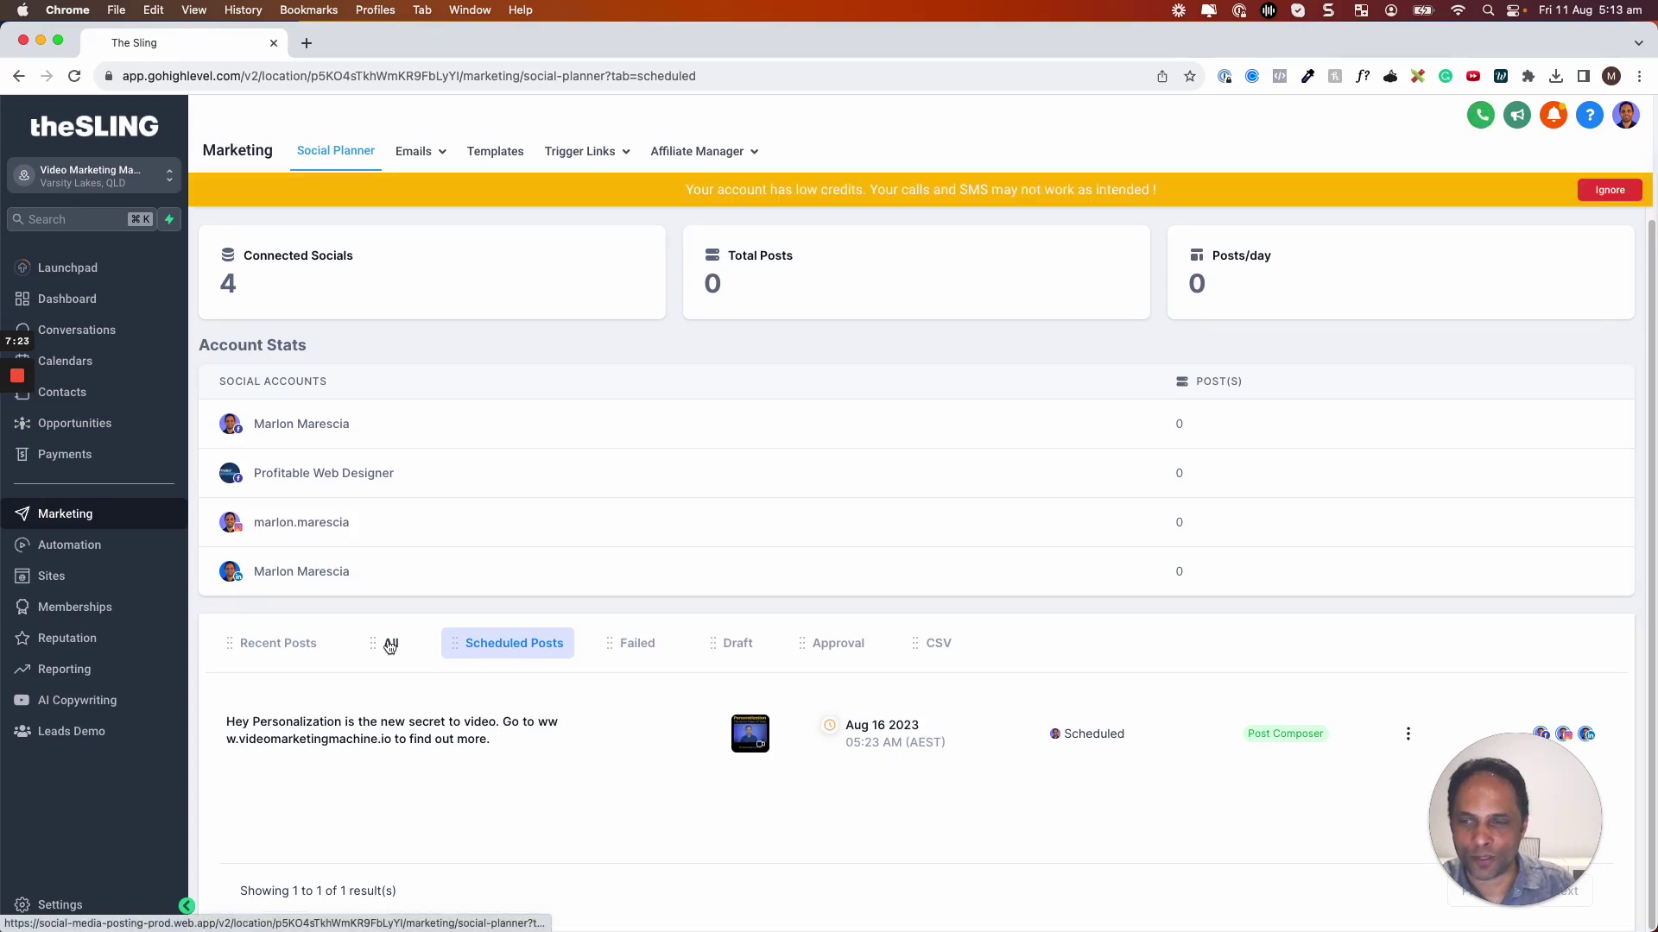
{"action": "left_click", "coordinate": [637, 643]}
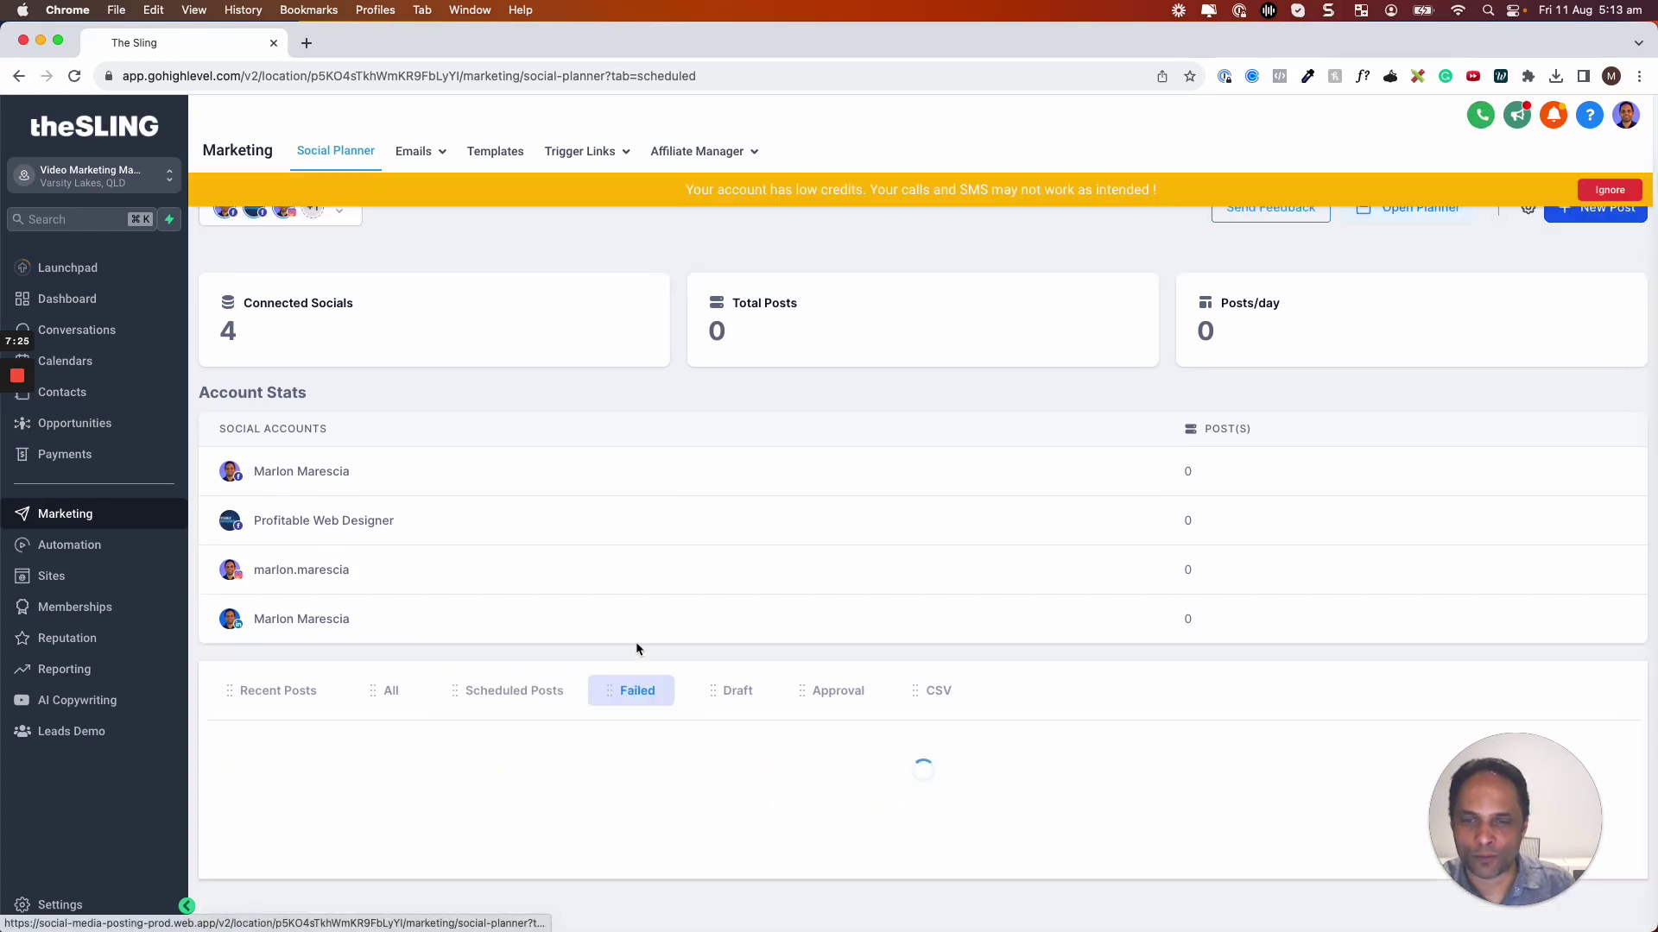
{"action": "left_click", "coordinate": [741, 690]}
{"action": "left_click", "coordinate": [838, 691]}
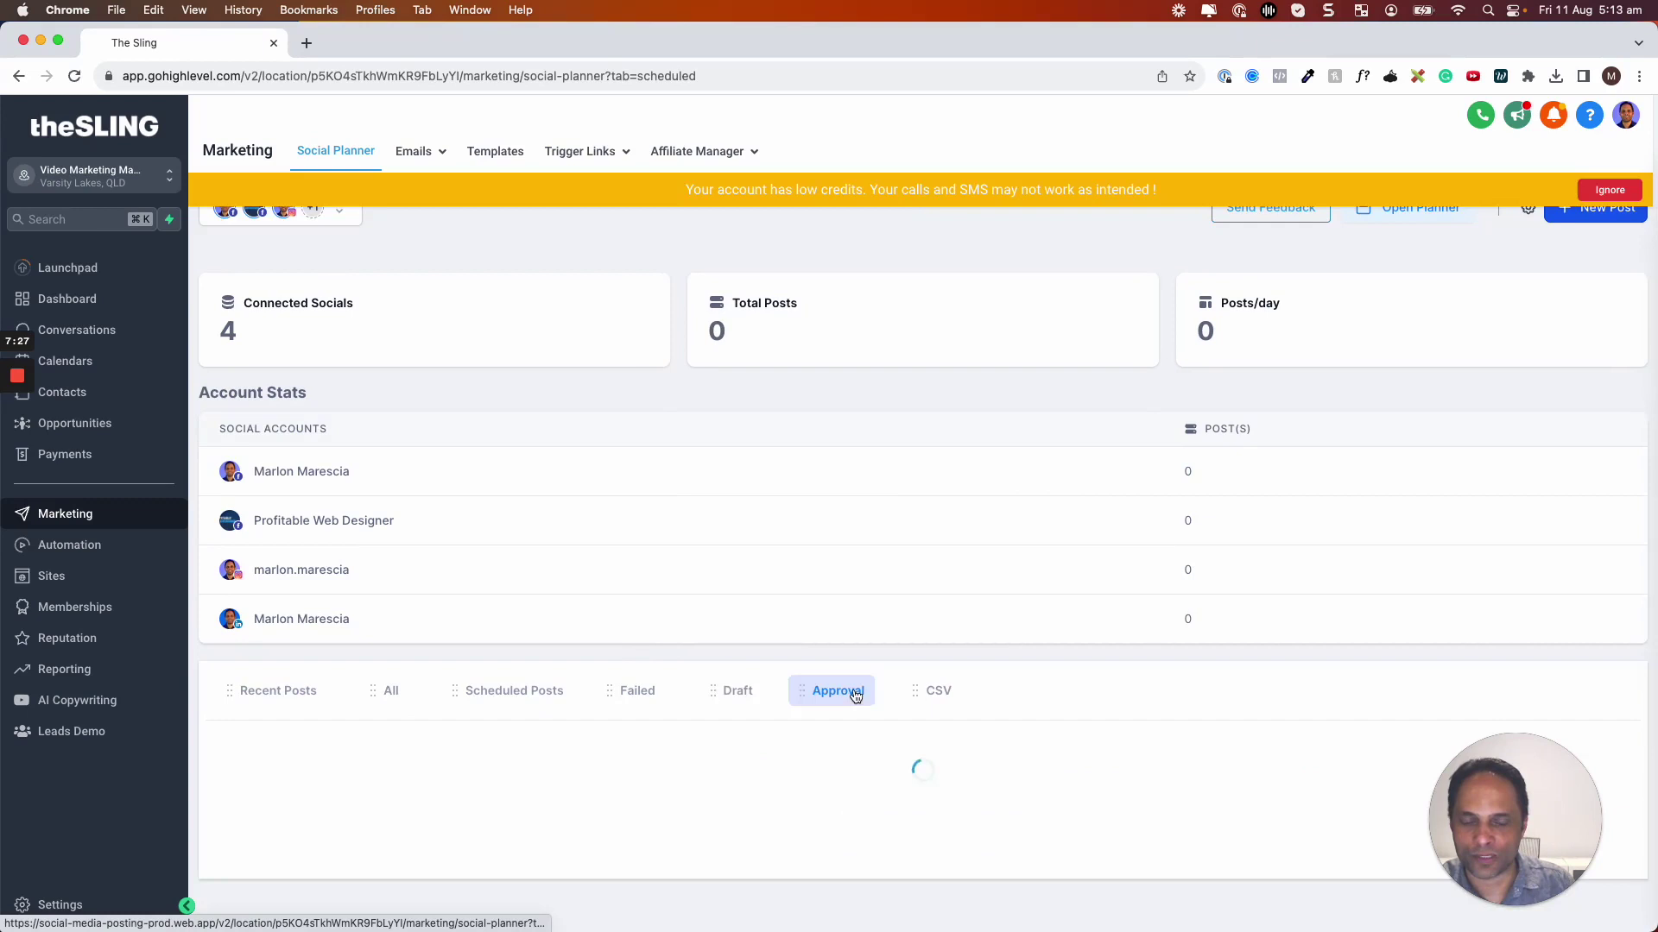
{"action": "left_click", "coordinate": [934, 690]}
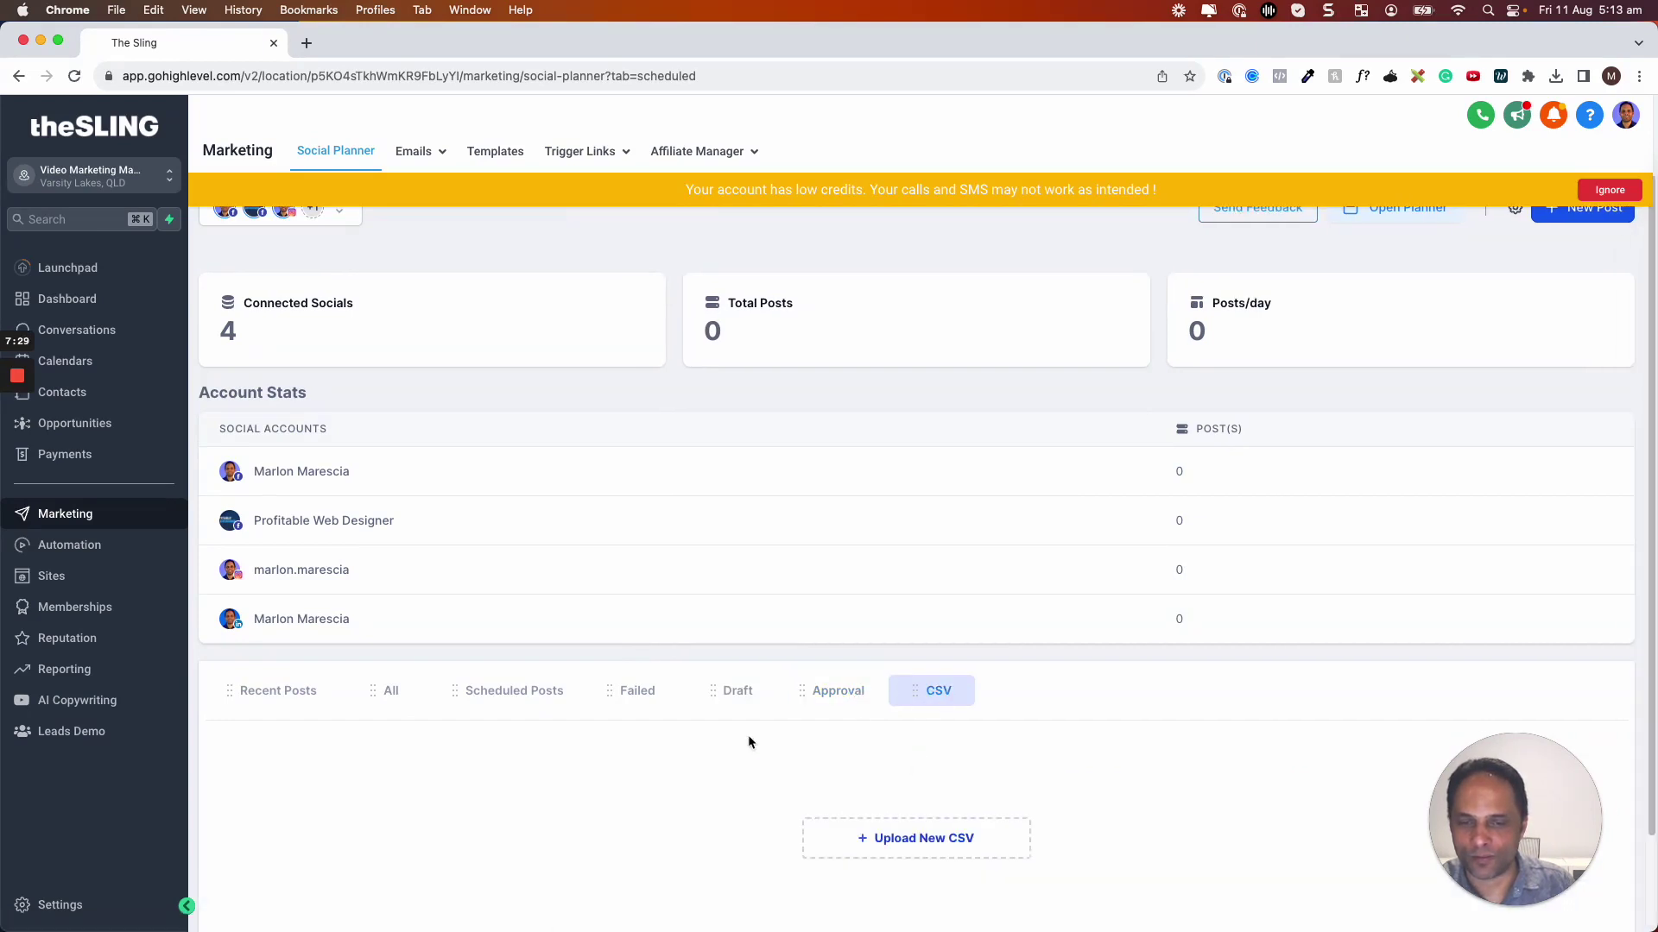
{"action": "scroll", "coordinate": [748, 734], "scroll_direction": "down", "scroll_amount": 2}
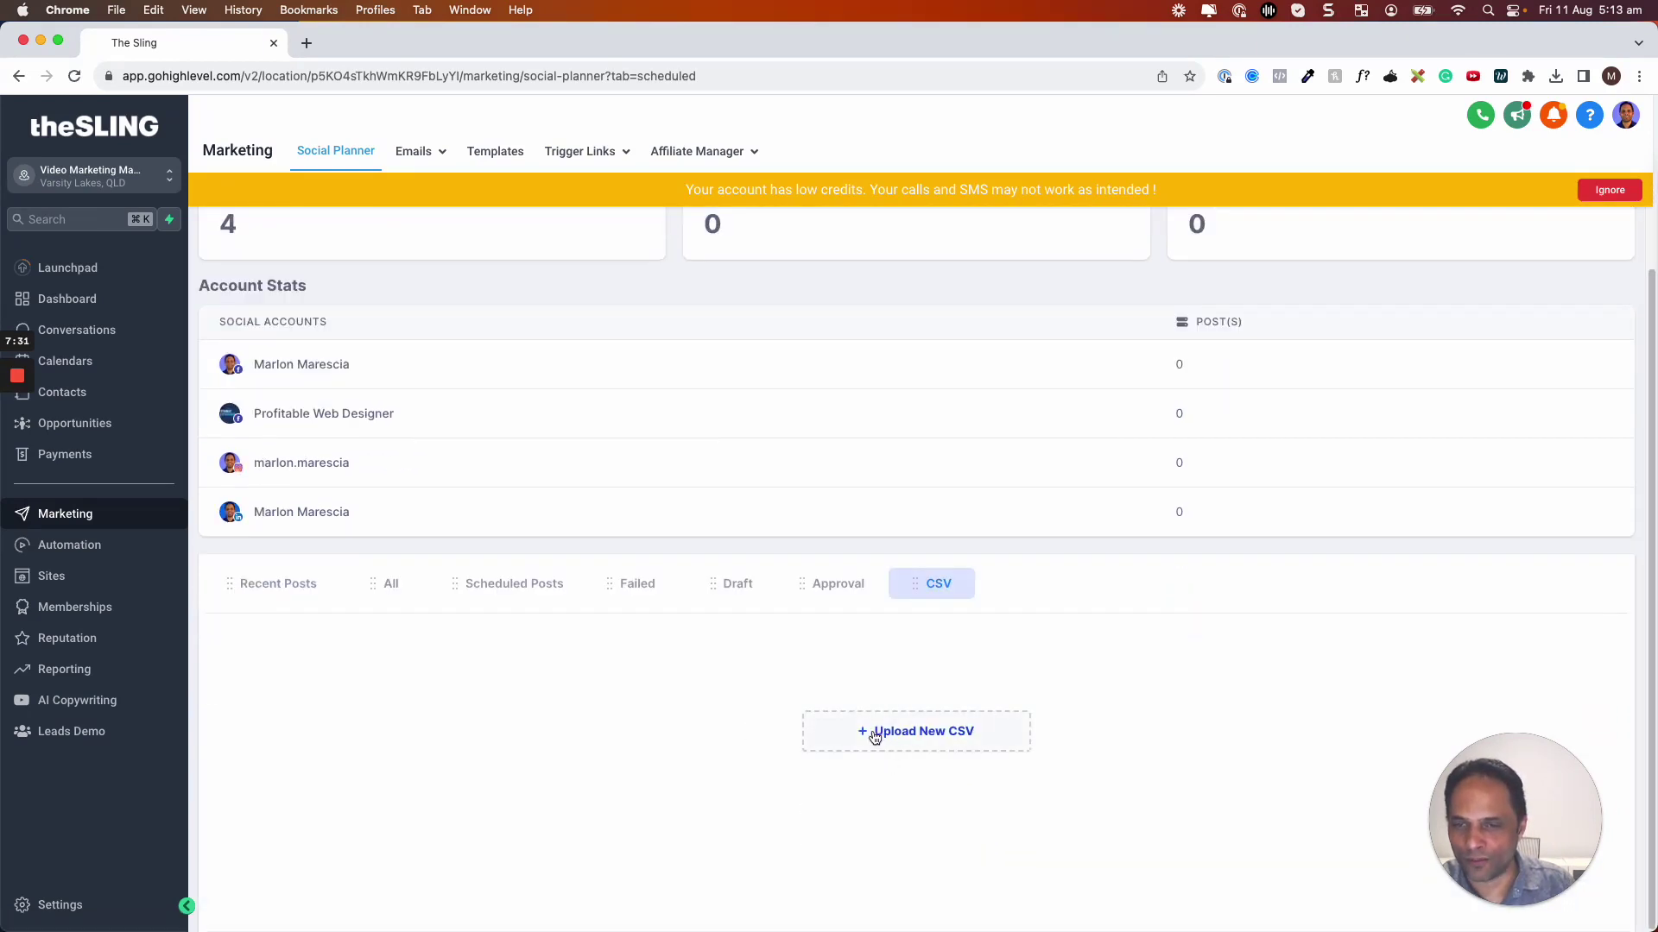
{"action": "left_click", "coordinate": [513, 583]}
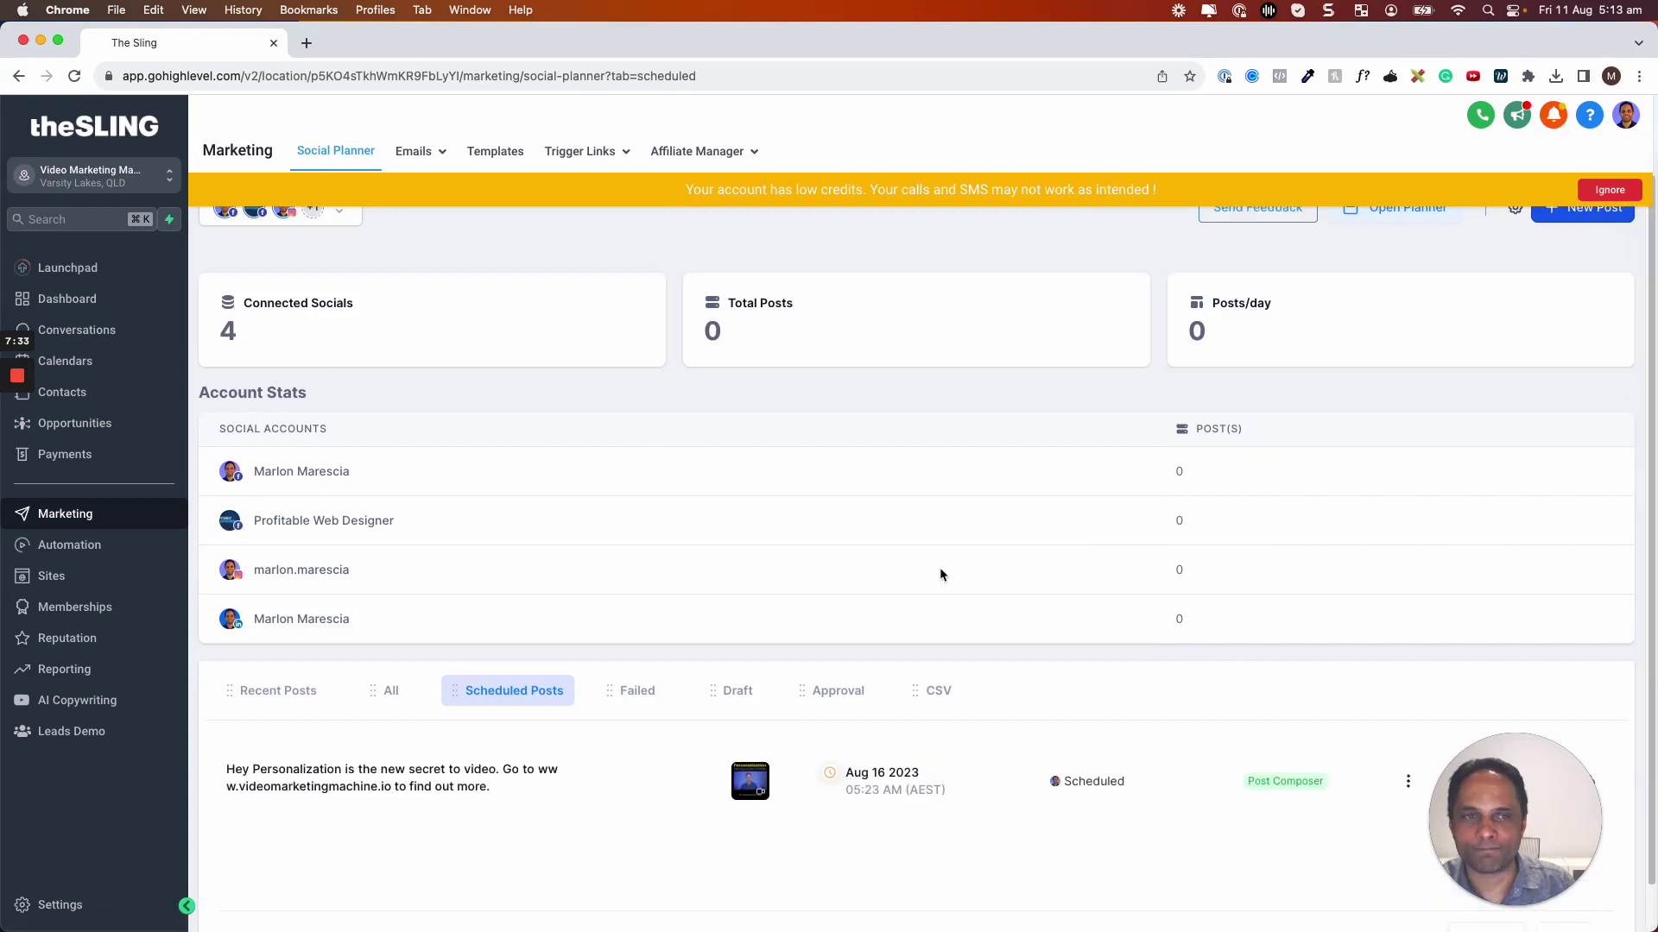
Step: From the planner calendar, bring the 16 August video post into the Edit Social Post page
{"action": "left_click", "coordinate": [1609, 190]}
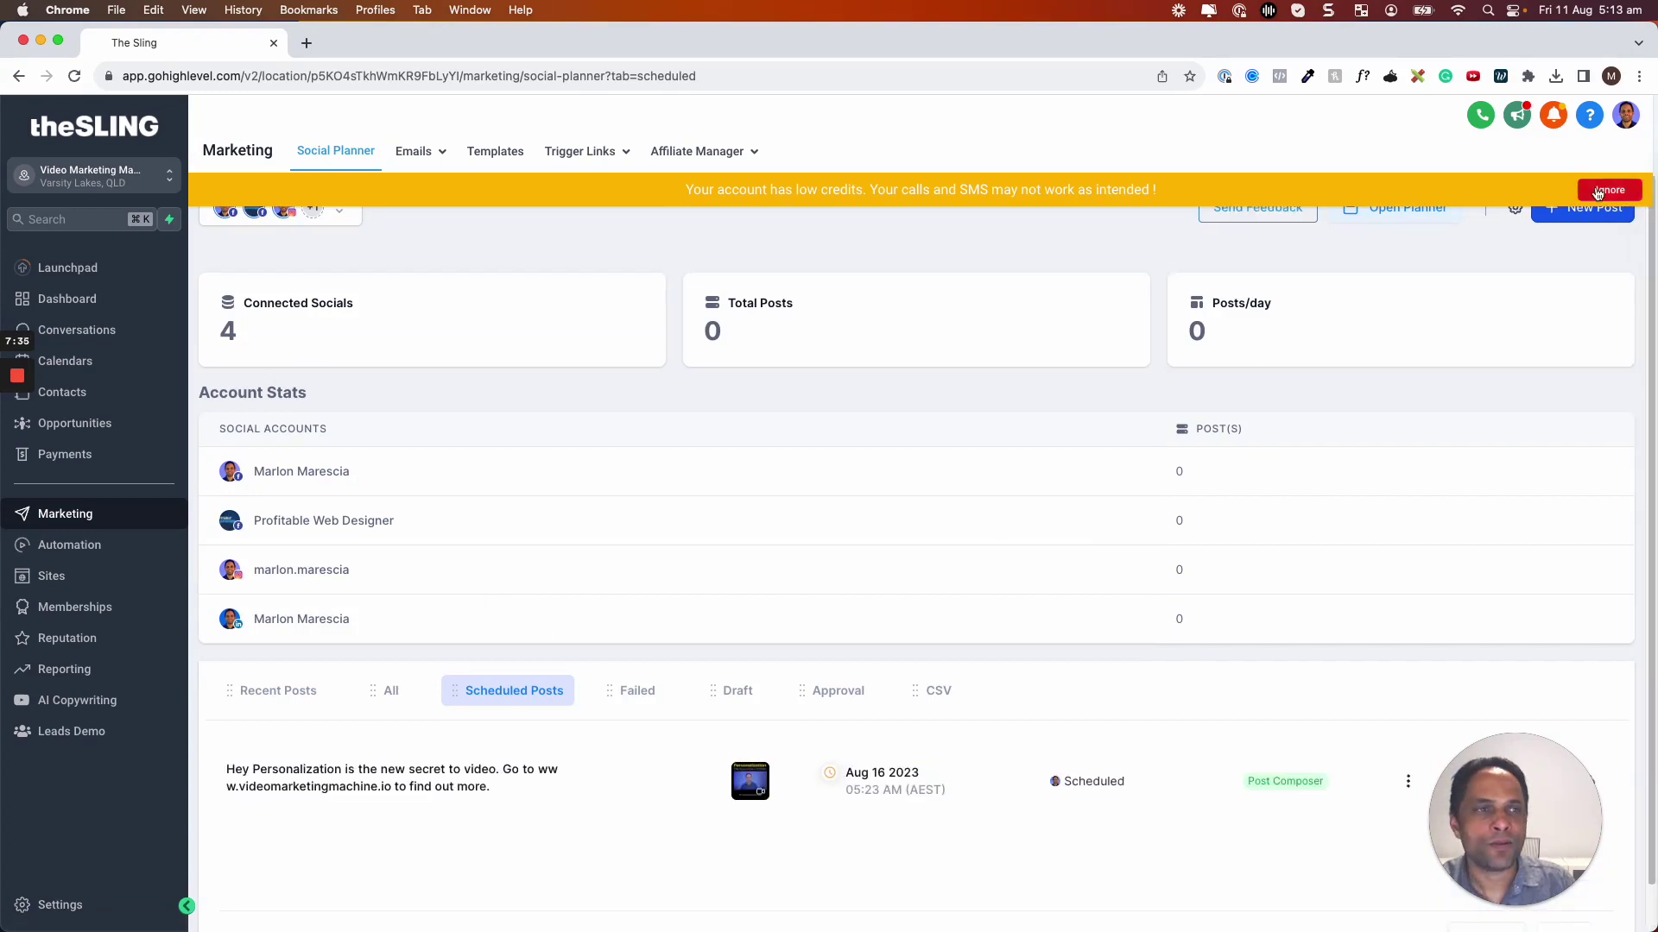
{"action": "left_click", "coordinate": [1406, 207]}
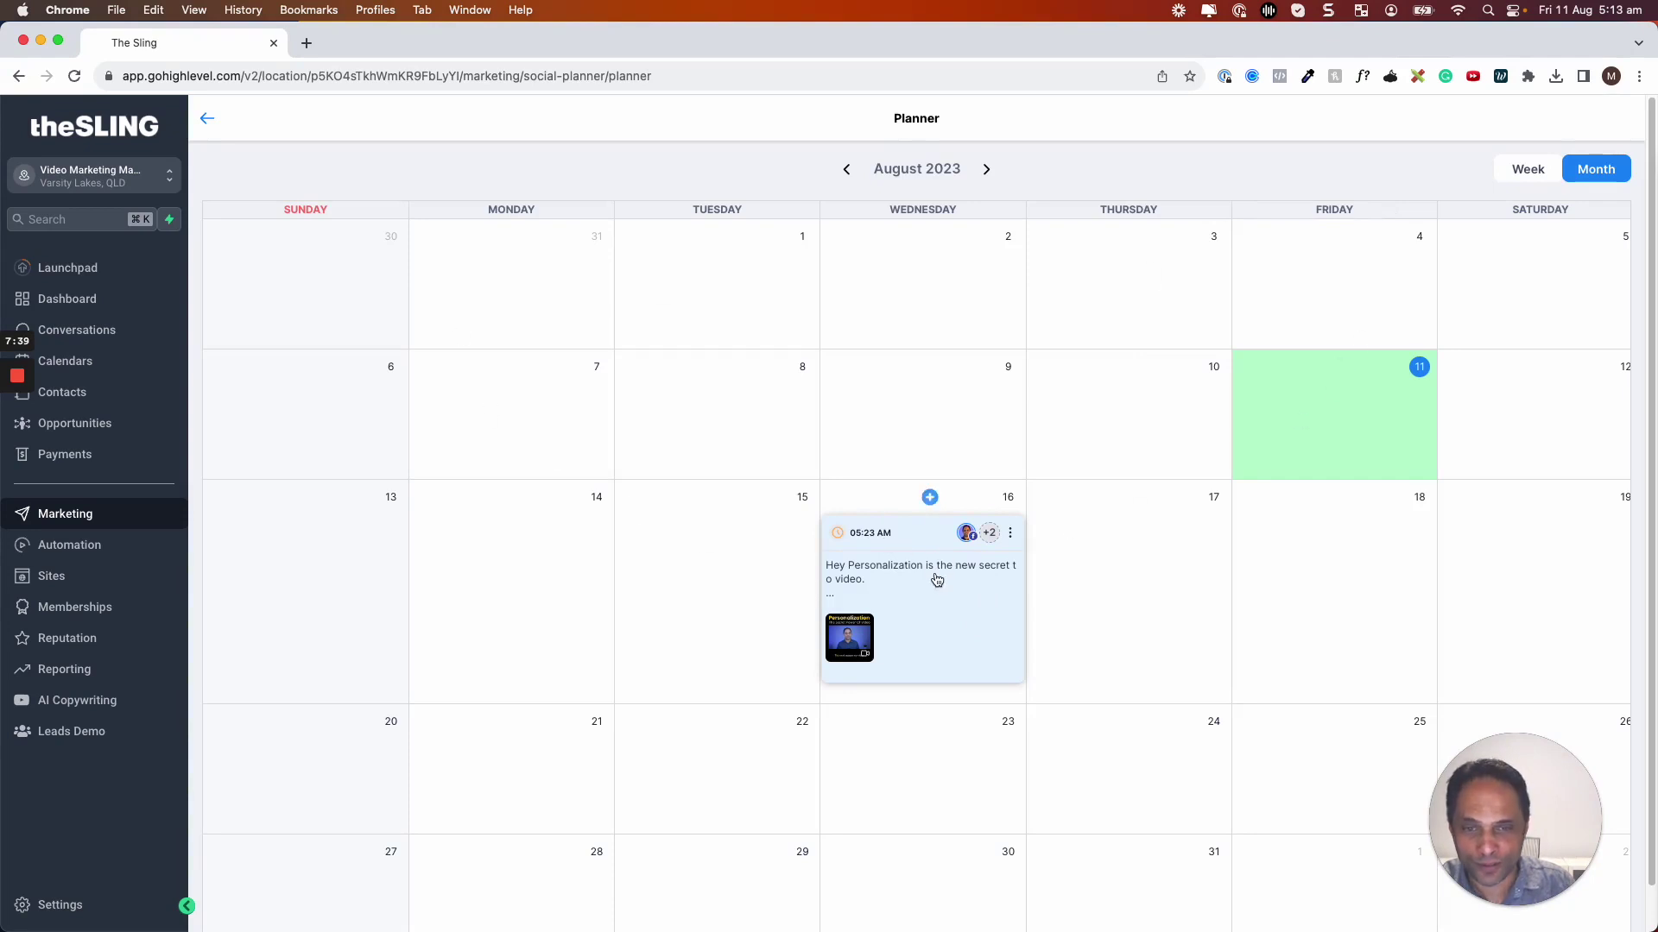
{"action": "scroll", "coordinate": [1169, 554], "scroll_direction": "down", "scroll_amount": 1}
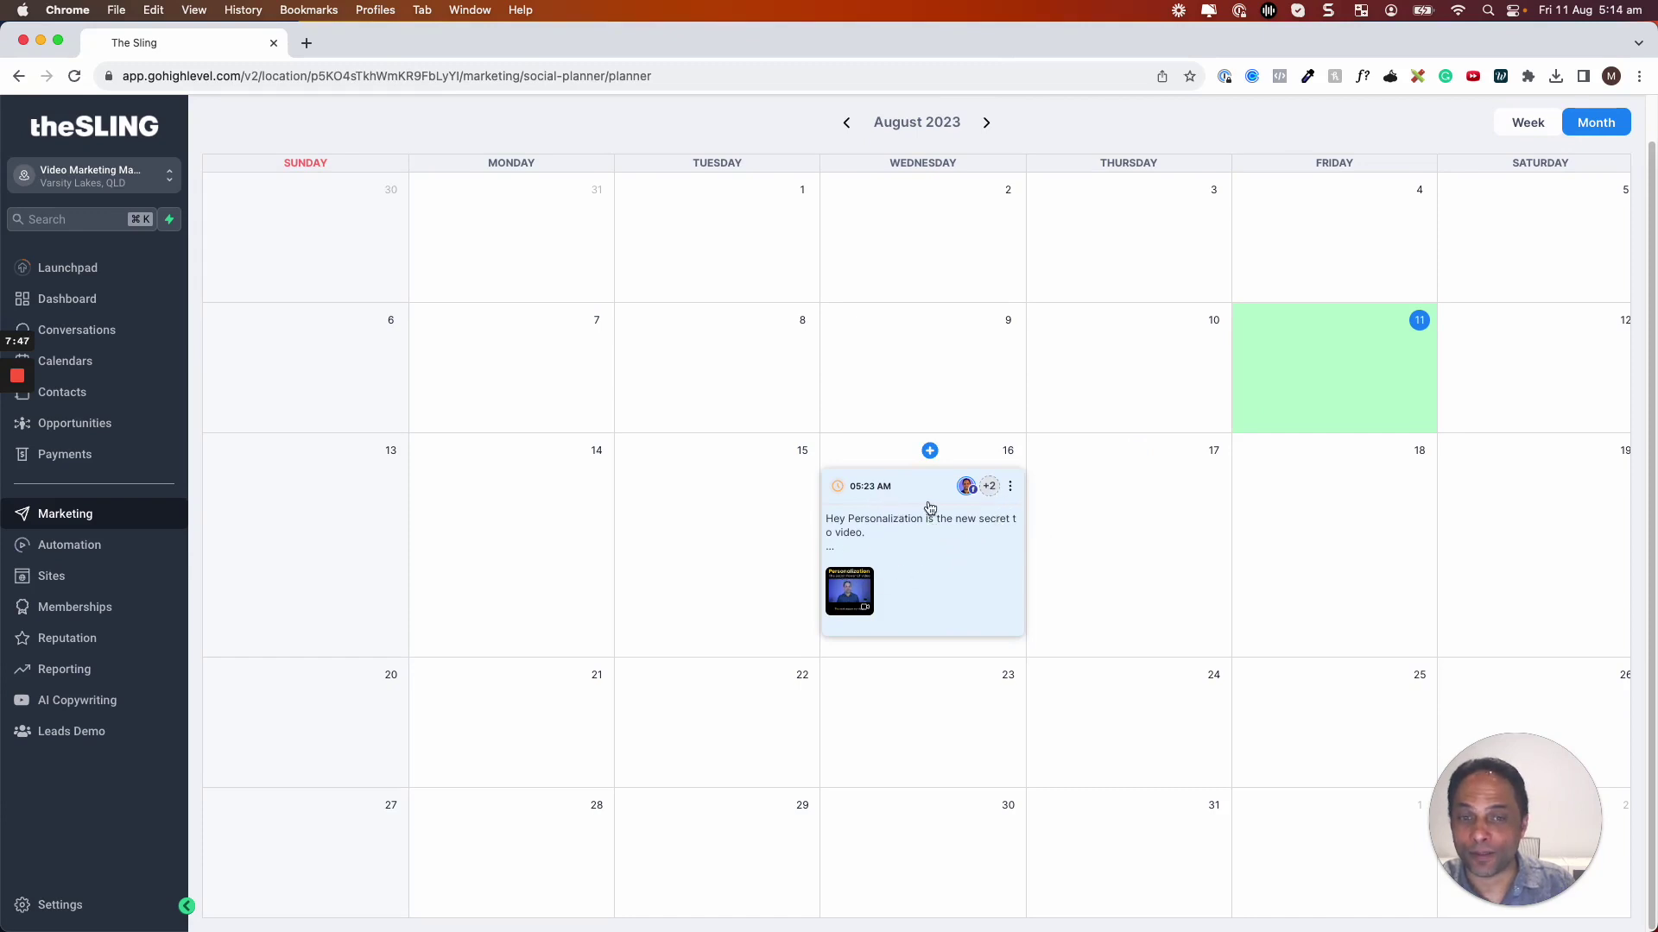
{"action": "left_click", "coordinate": [1012, 489]}
{"action": "left_click", "coordinate": [974, 473]}
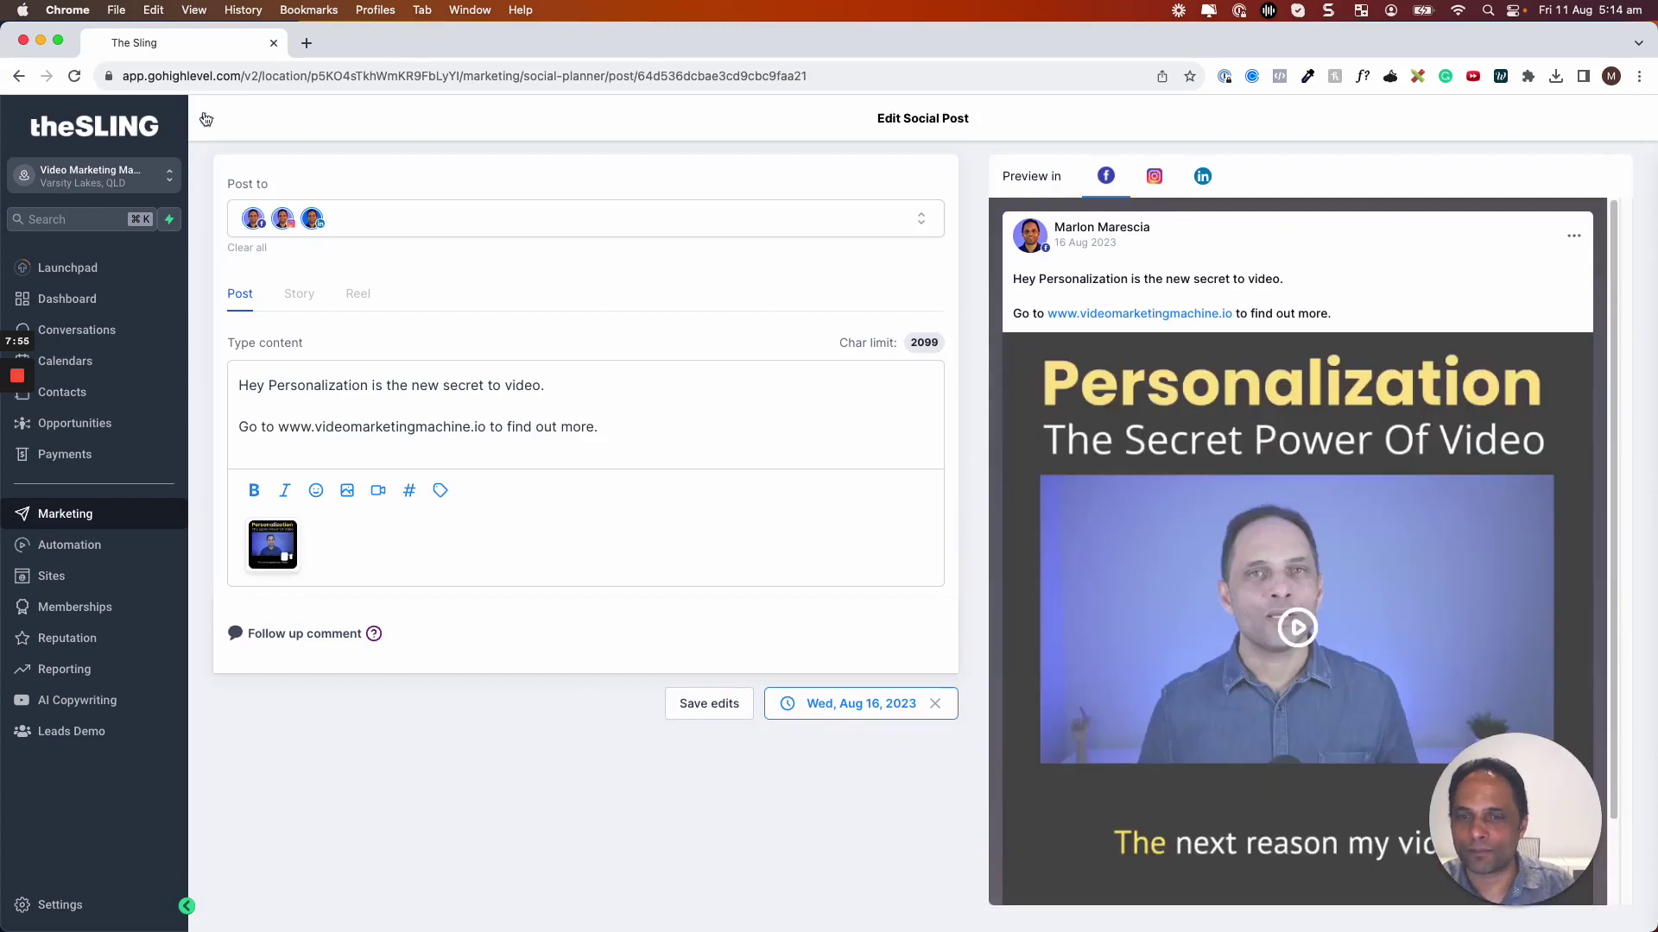
Step: Clear the post's Wed, Aug 16 scheduled date chip
{"action": "left_click", "coordinate": [933, 704]}
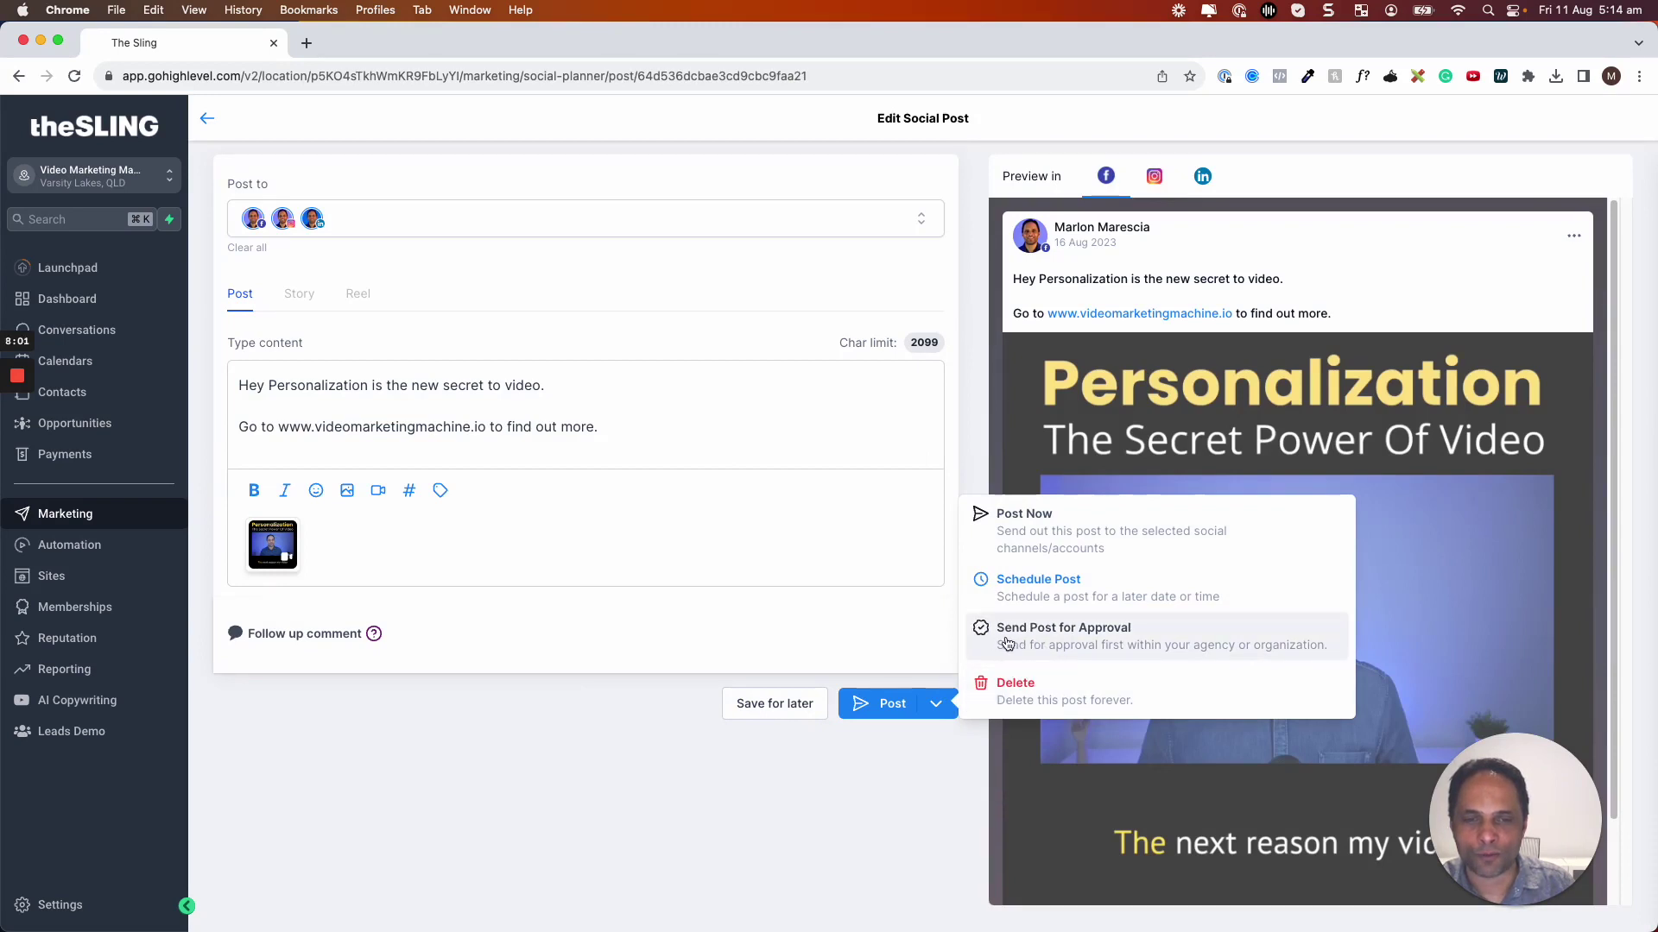
{"action": "left_click", "coordinate": [1052, 638]}
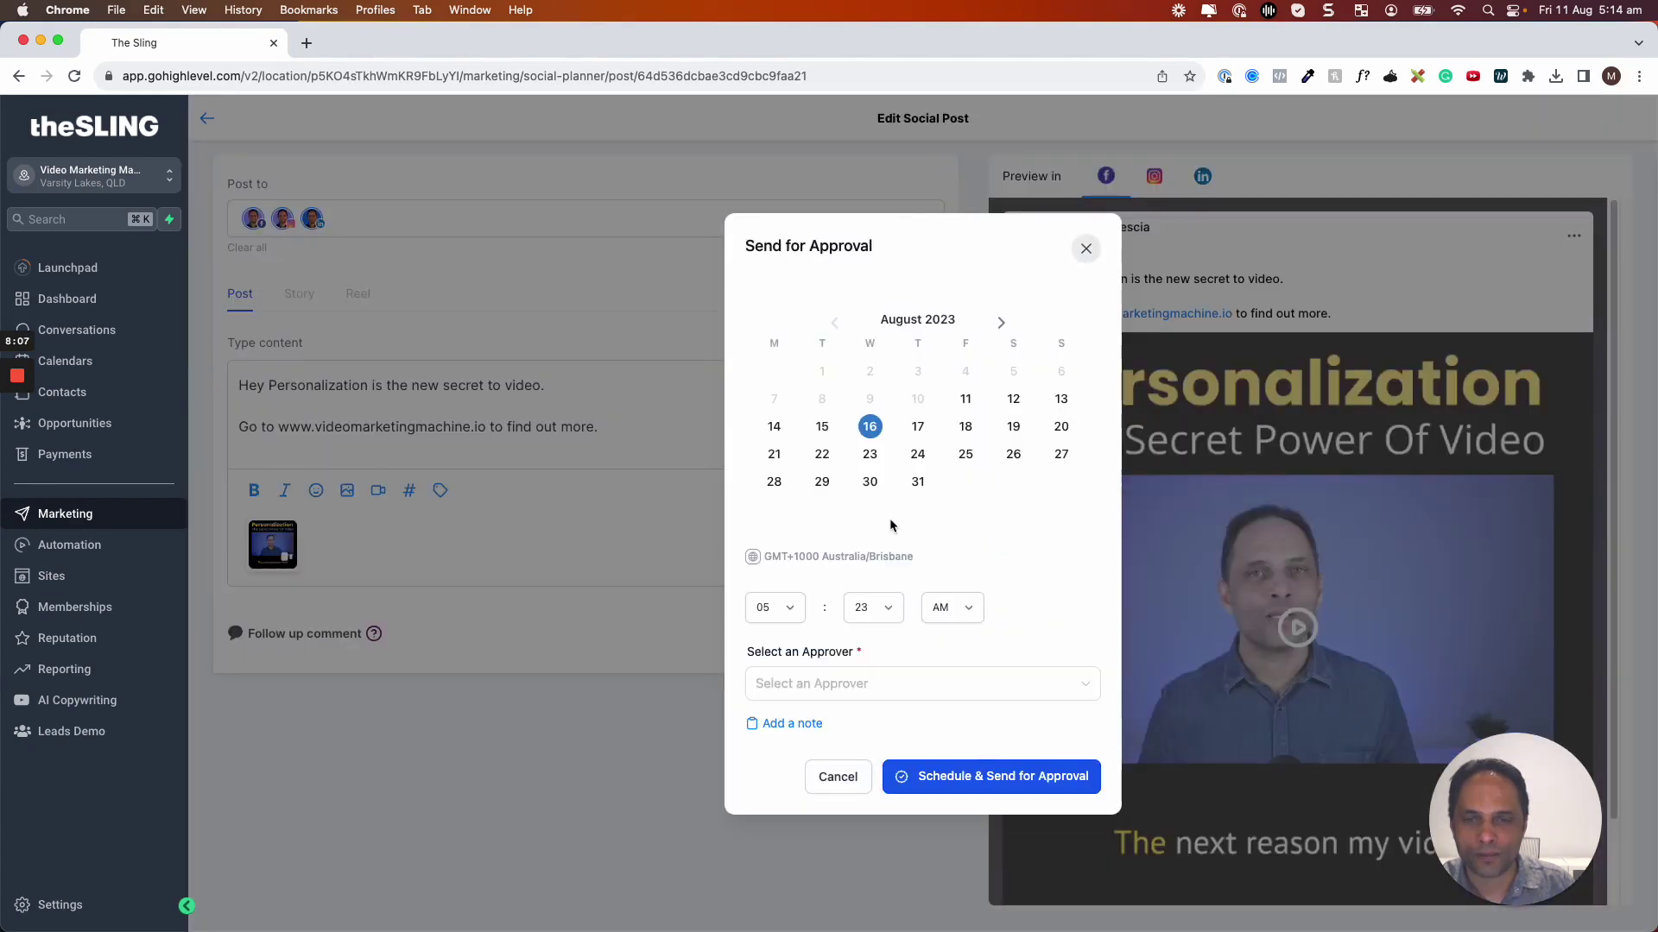
{"action": "left_click", "coordinate": [829, 687]}
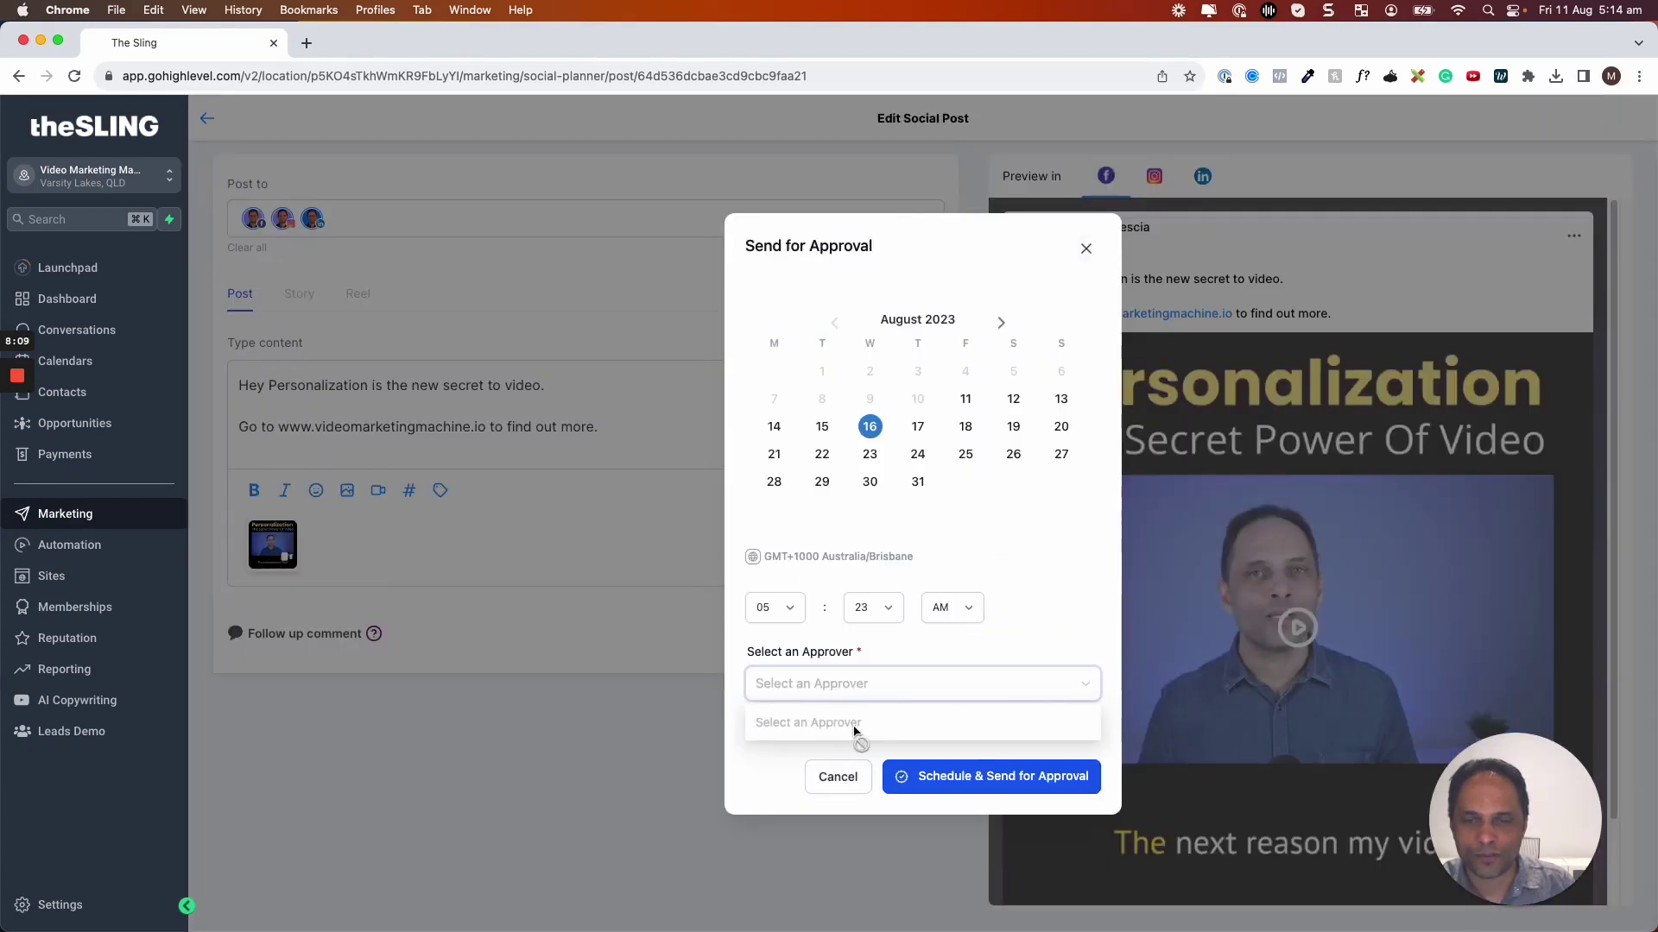
{"action": "left_click", "coordinate": [855, 684]}
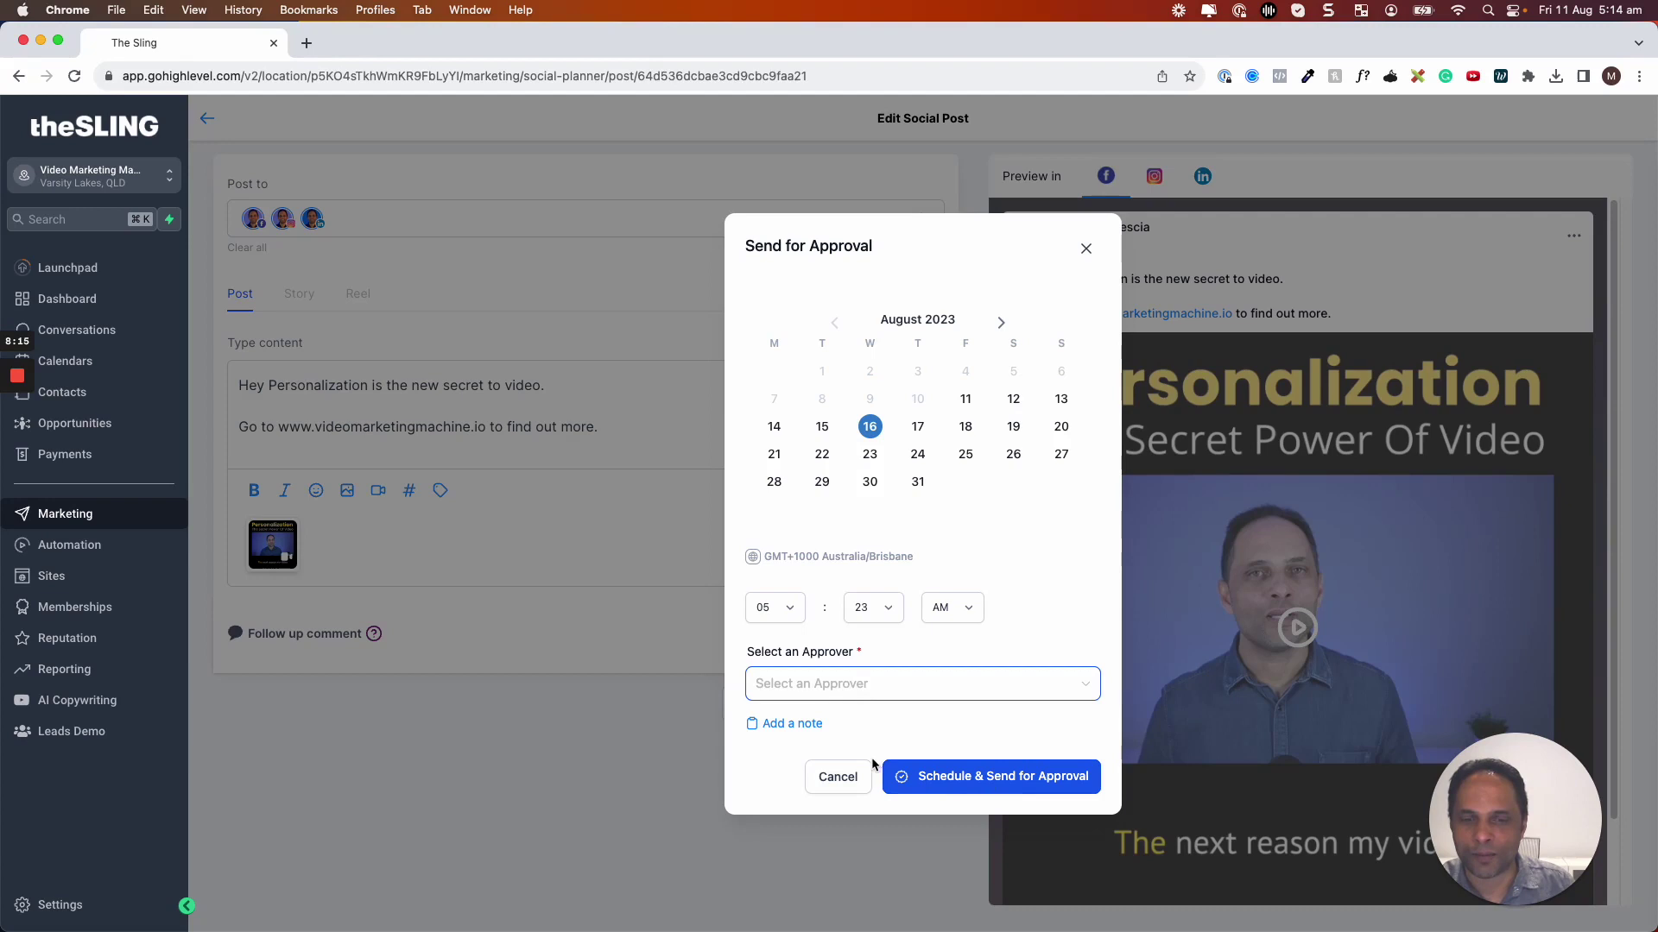
{"action": "left_click", "coordinate": [1087, 247]}
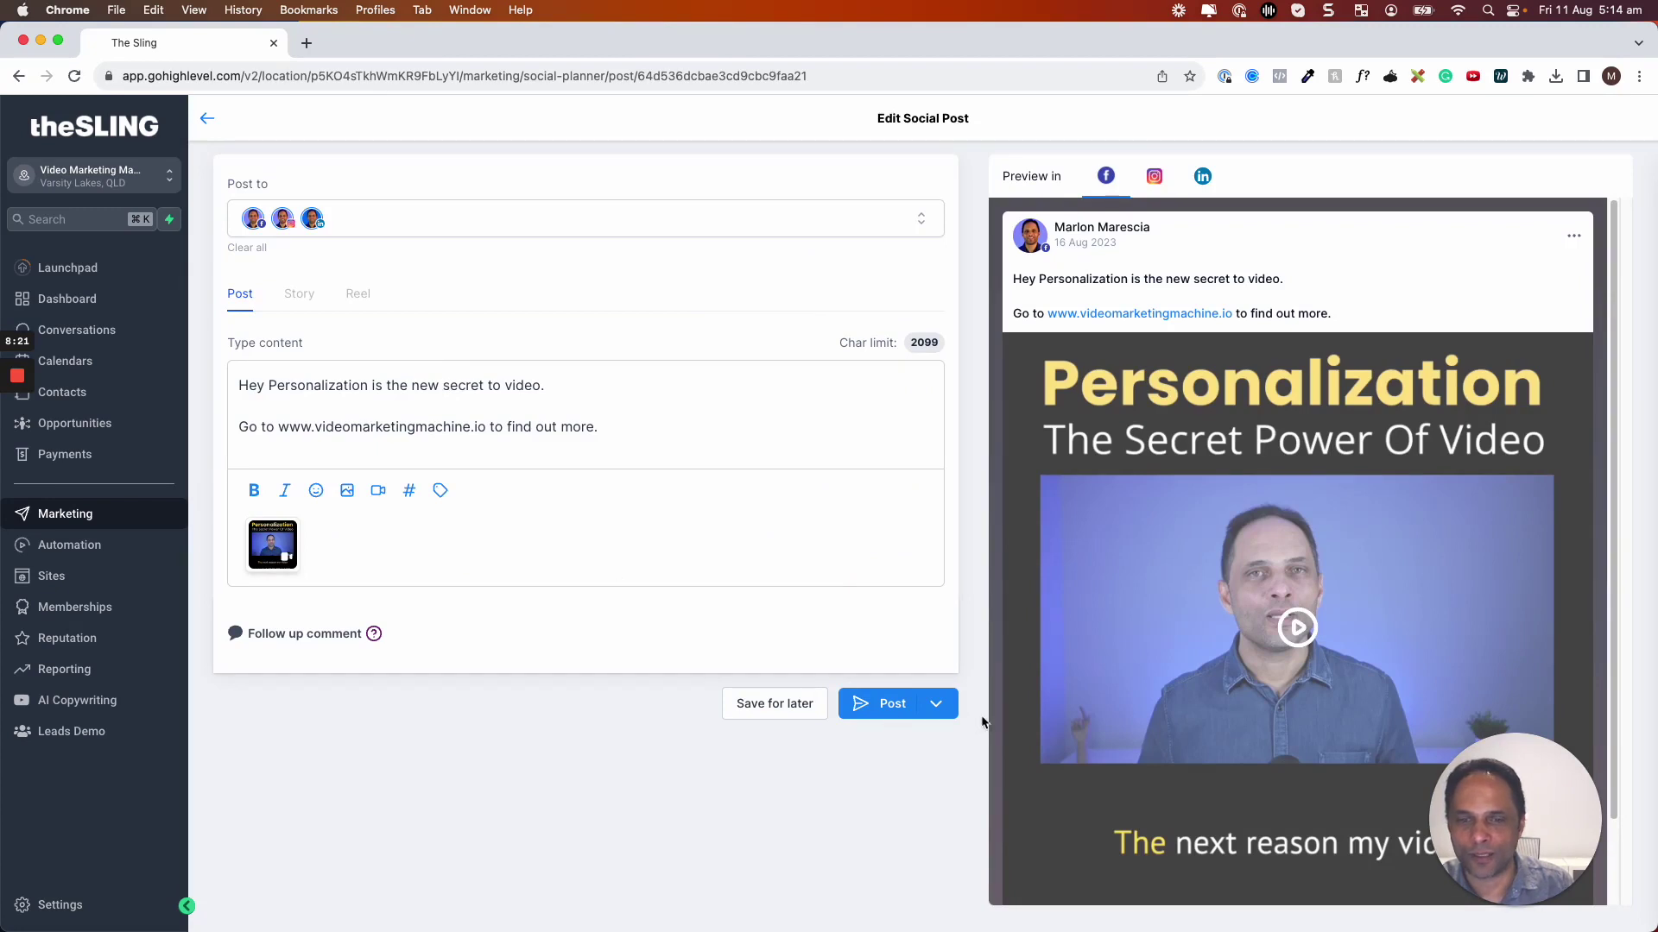
Step: Reschedule the post for 16 August at 05:23 AM and return to the Social Planner dashboard
{"action": "left_click", "coordinate": [935, 704]}
{"action": "left_click", "coordinate": [1050, 585]}
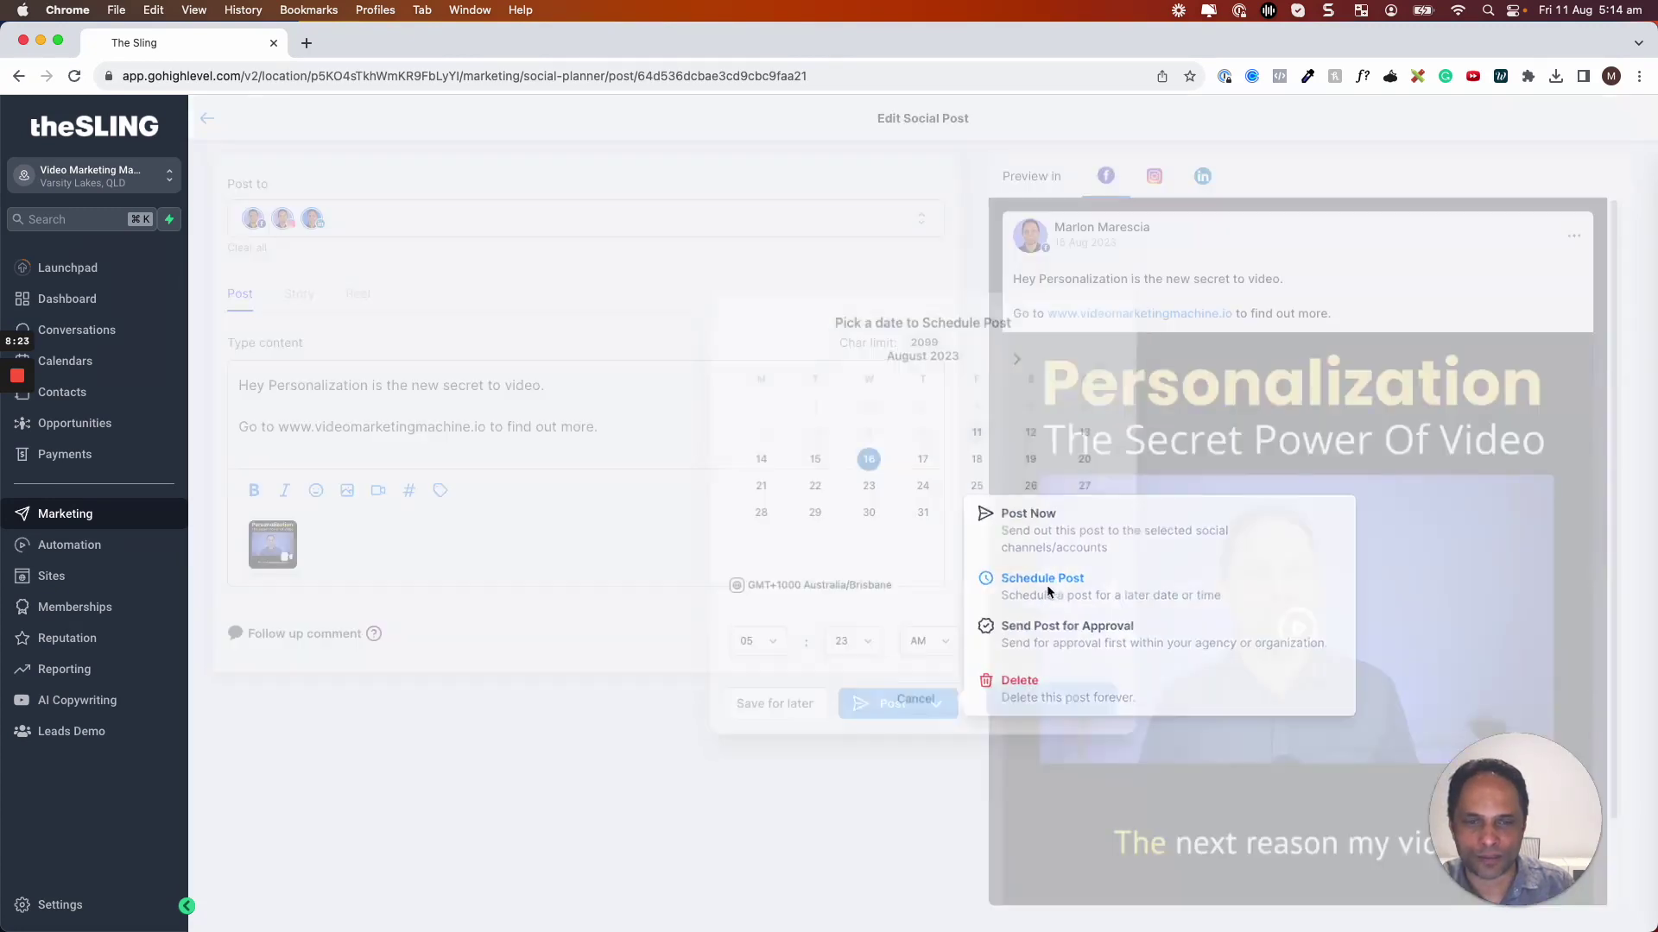
{"action": "left_click", "coordinate": [1047, 704]}
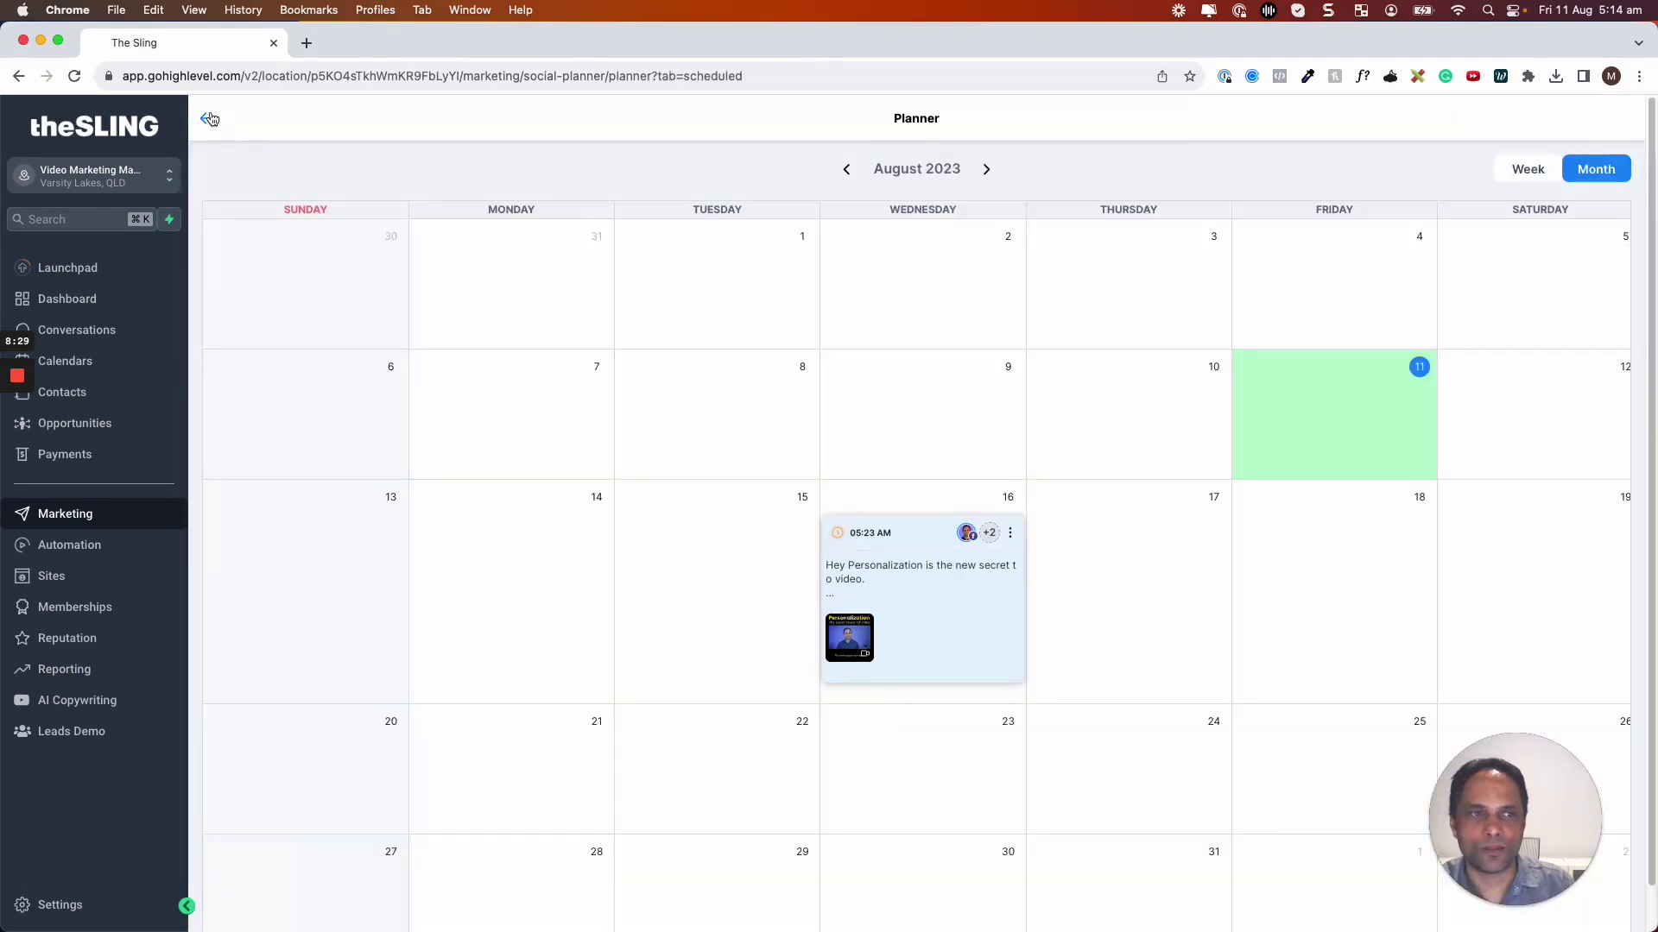
{"action": "left_click", "coordinate": [210, 120]}
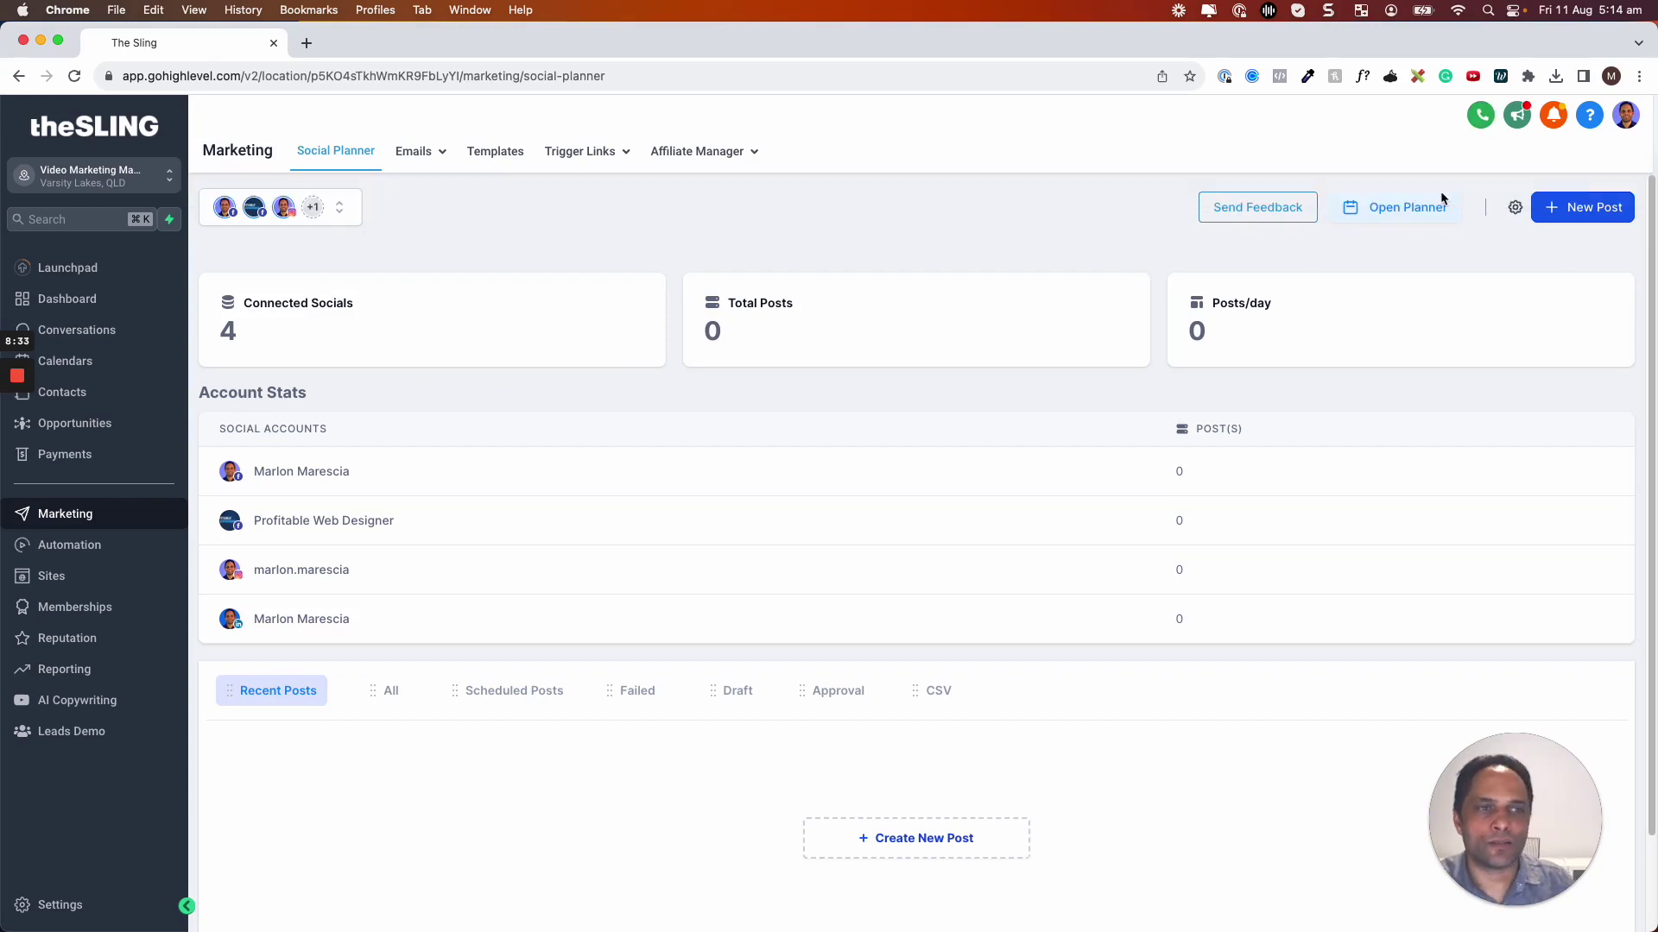
Step: In the social accounts list, deselect Profitable Web Designer and start a new account group
{"action": "left_click", "coordinate": [340, 208]}
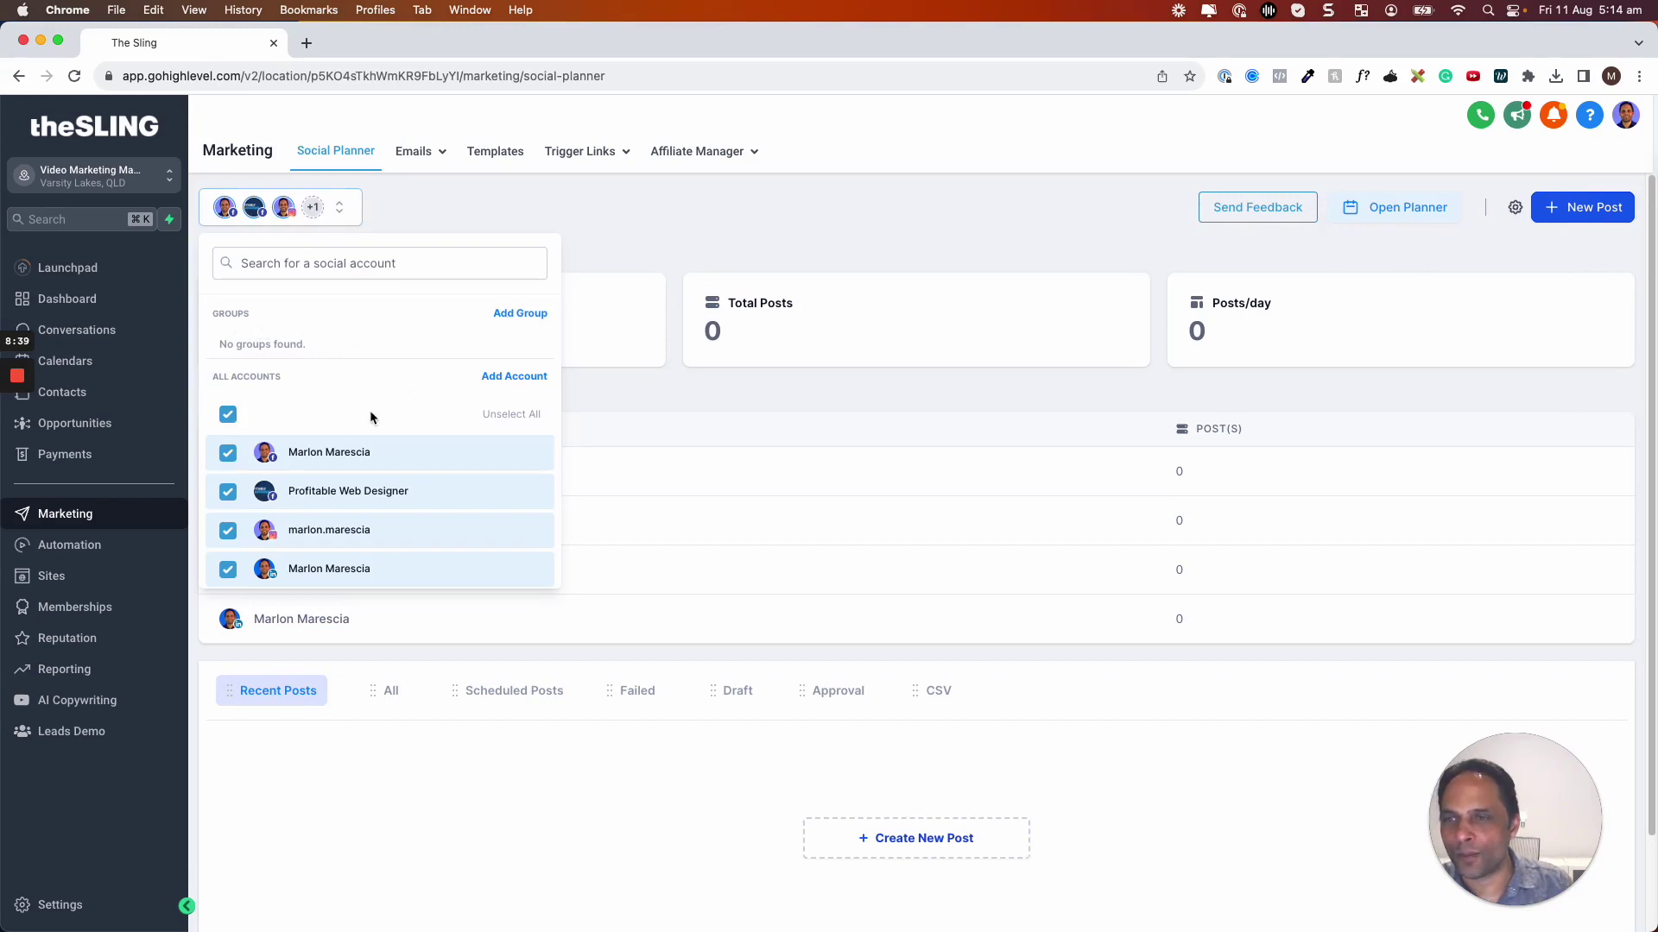
{"action": "left_click", "coordinate": [228, 491]}
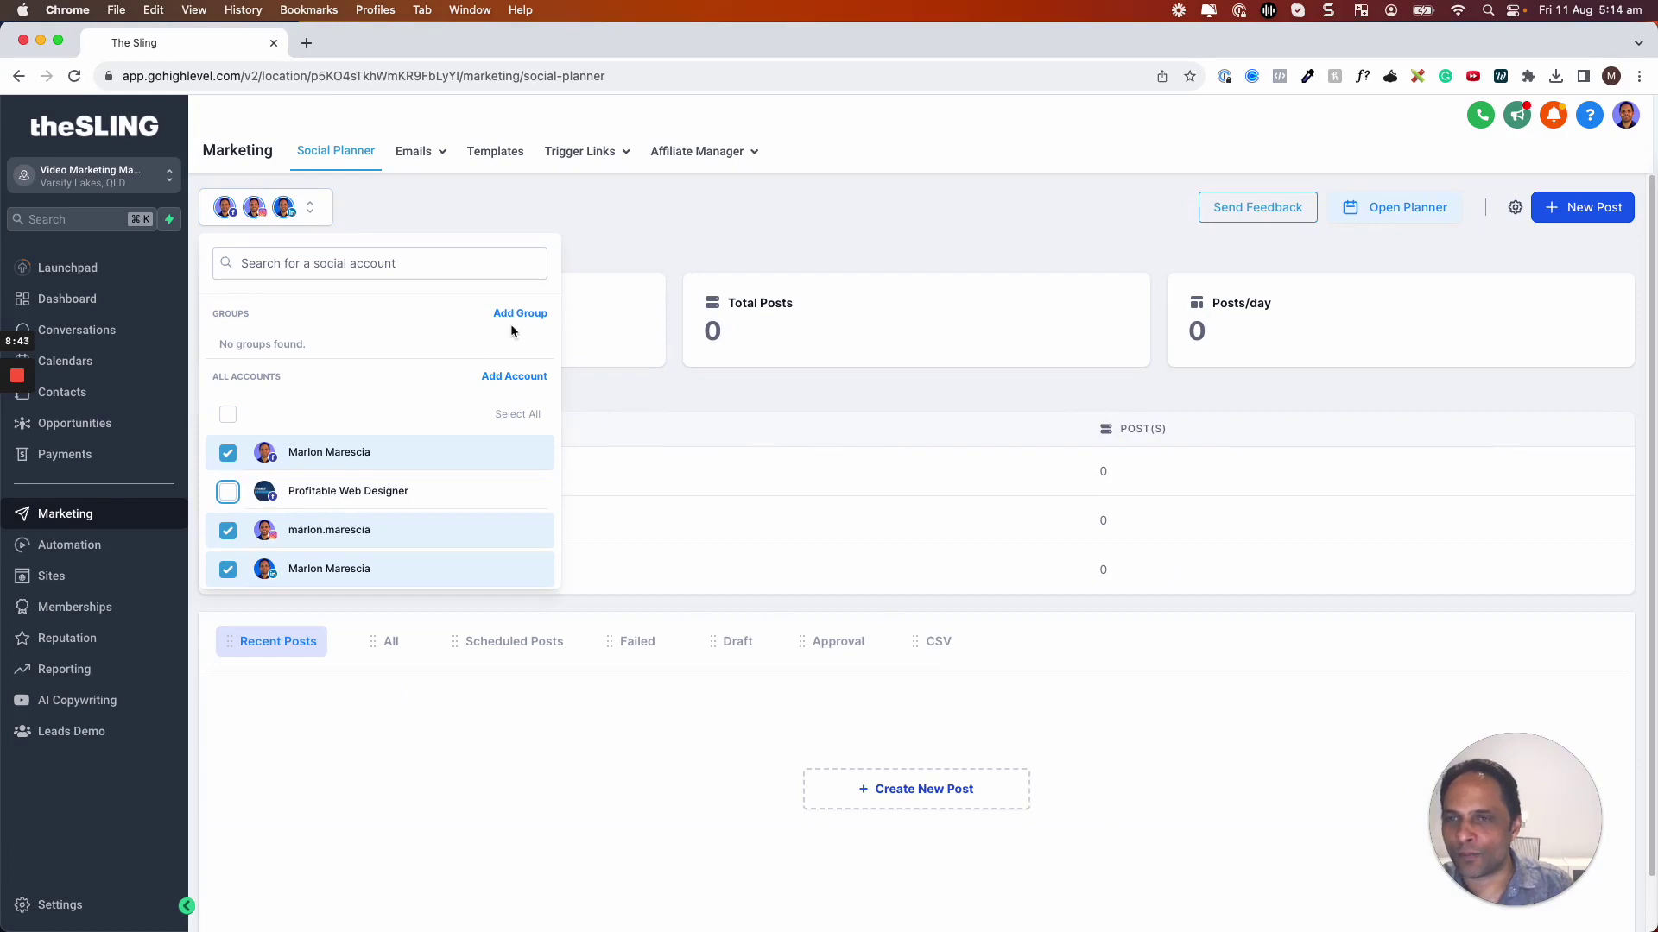
{"action": "left_click", "coordinate": [519, 314]}
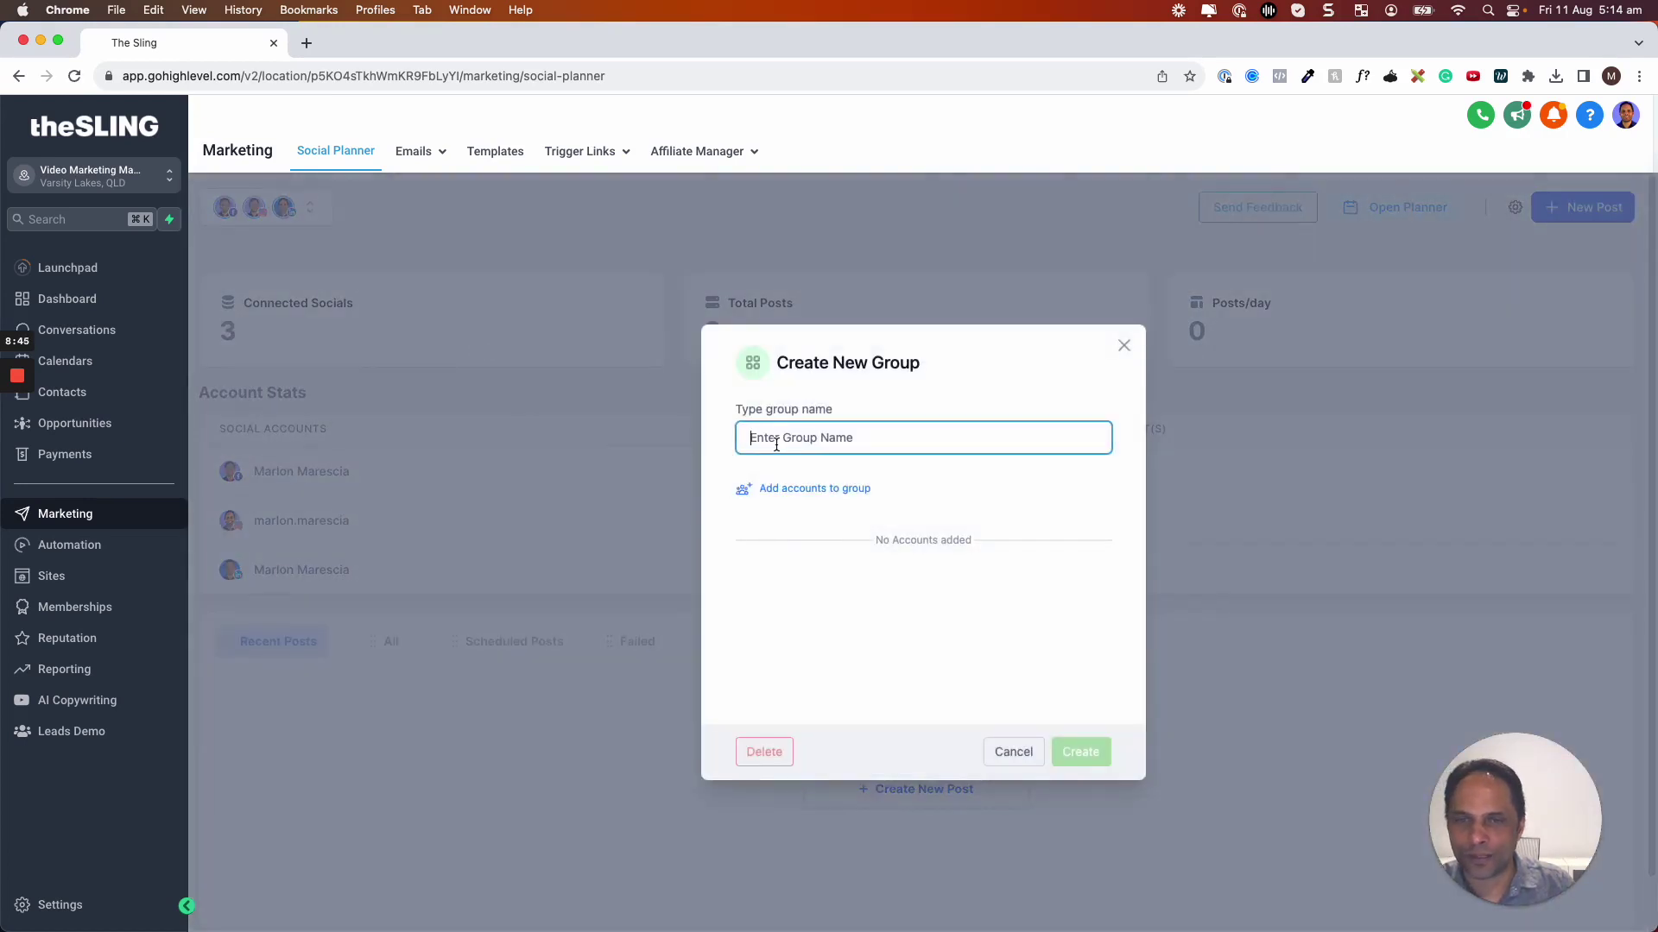
{"action": "type", "text": "Marlon"}
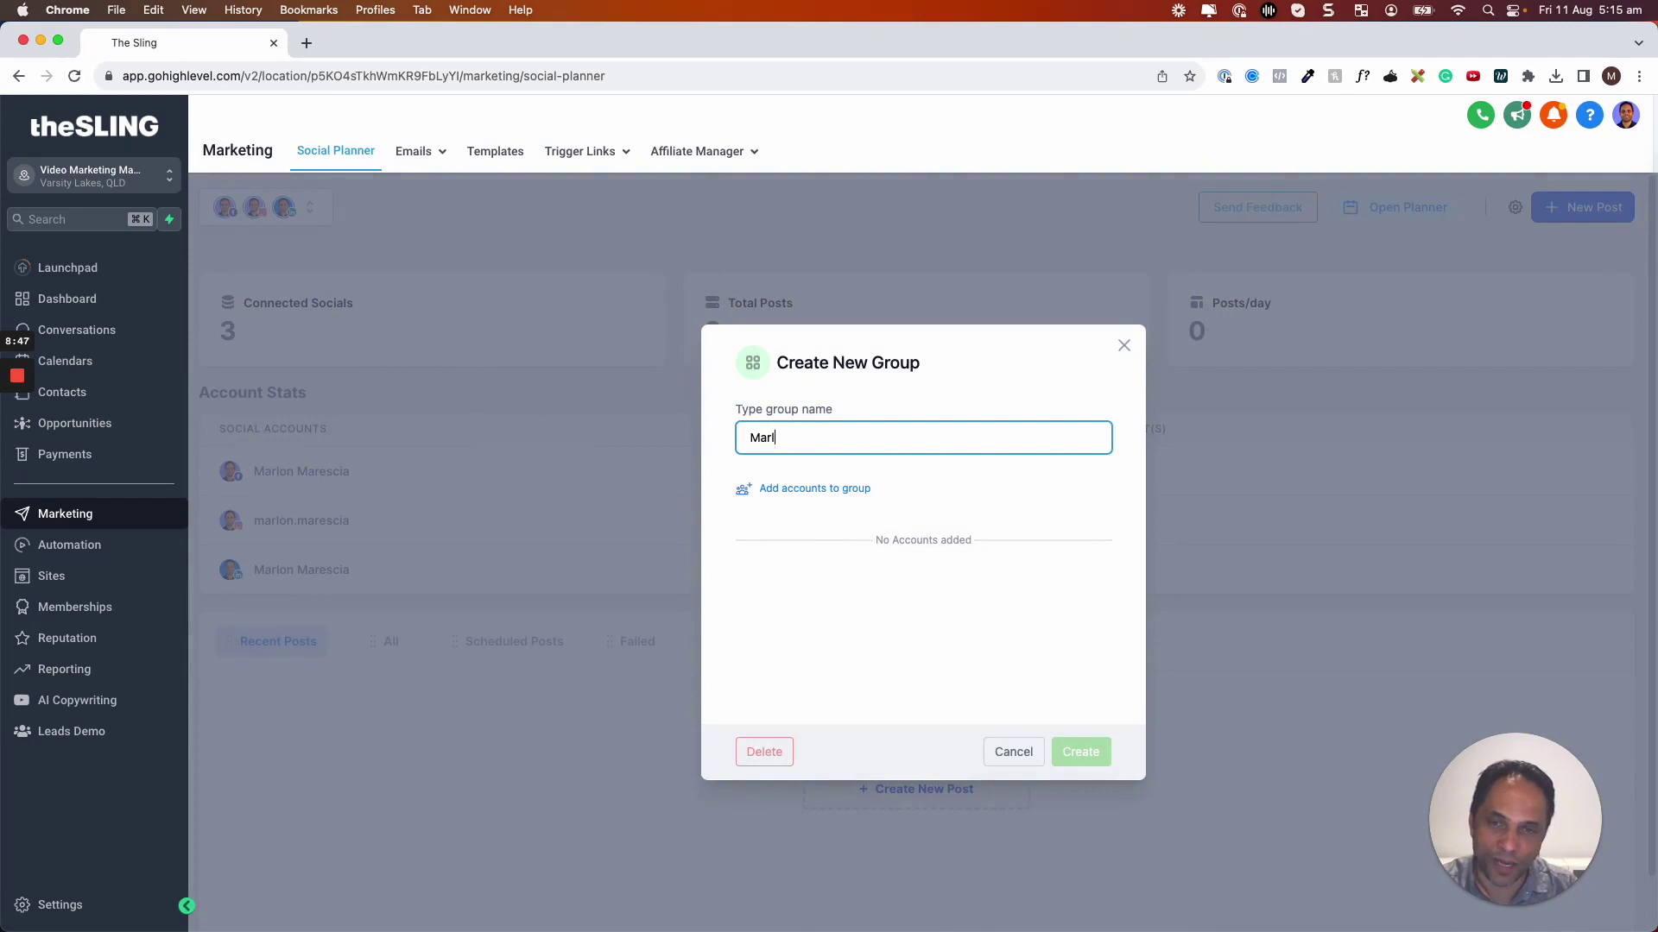
Step: Create the 'Marlon' group with the Facebook, Instagram and LinkedIn accounts and confirm
{"action": "left_click", "coordinate": [817, 493]}
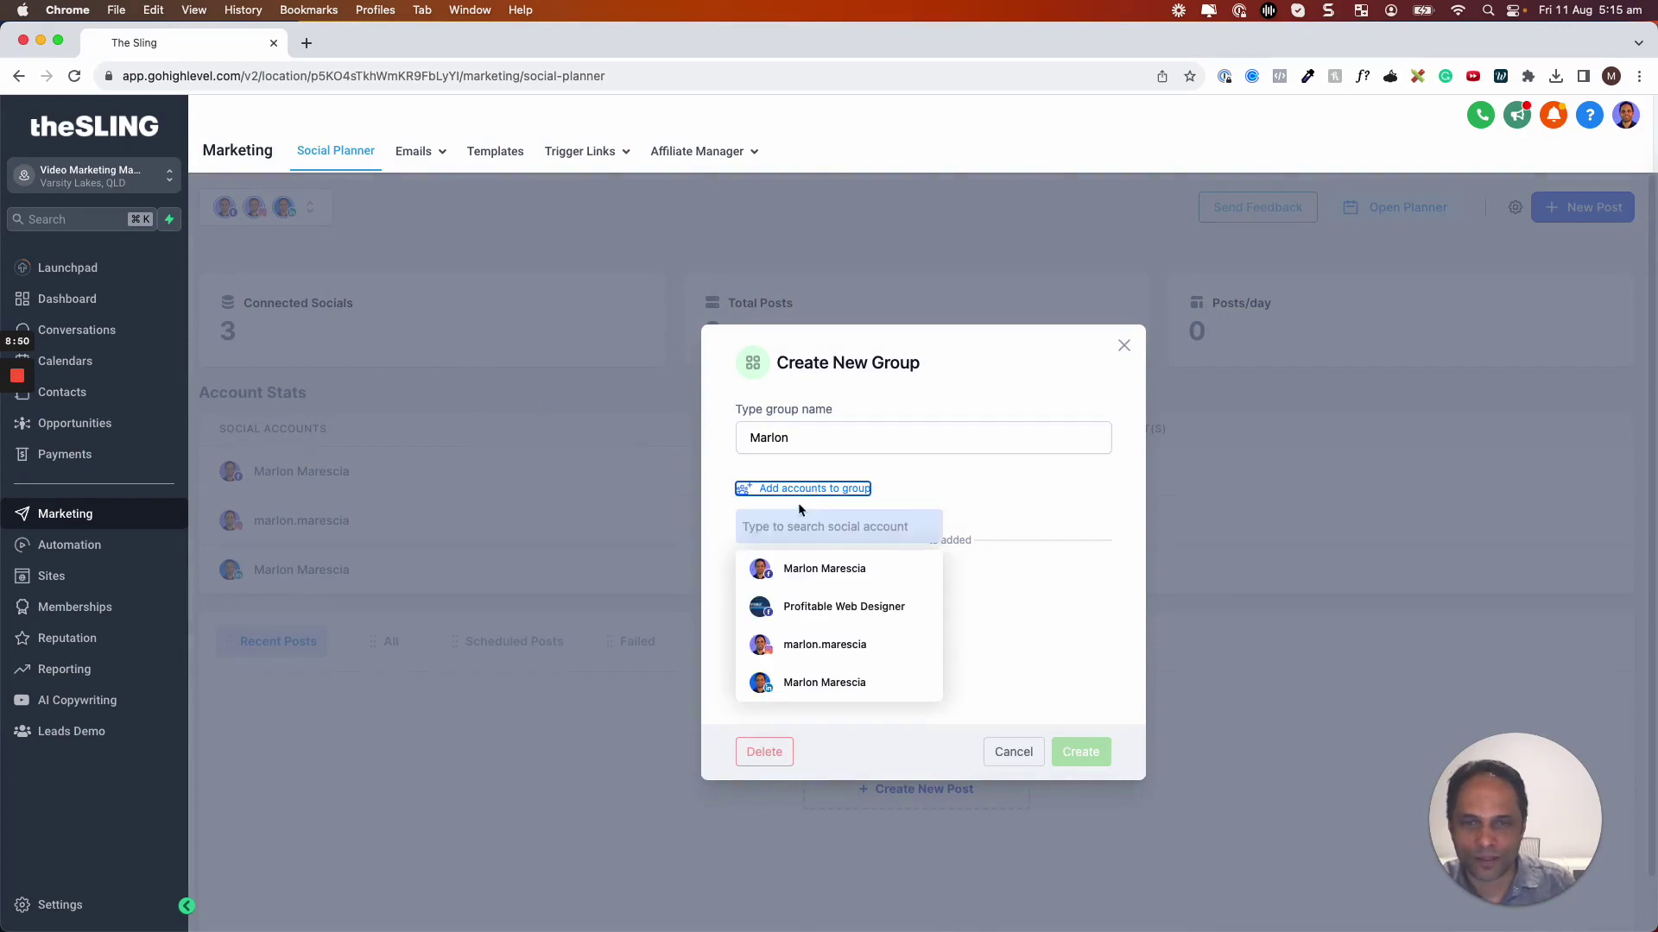
{"action": "left_click", "coordinate": [797, 571]}
{"action": "left_click", "coordinate": [819, 646]}
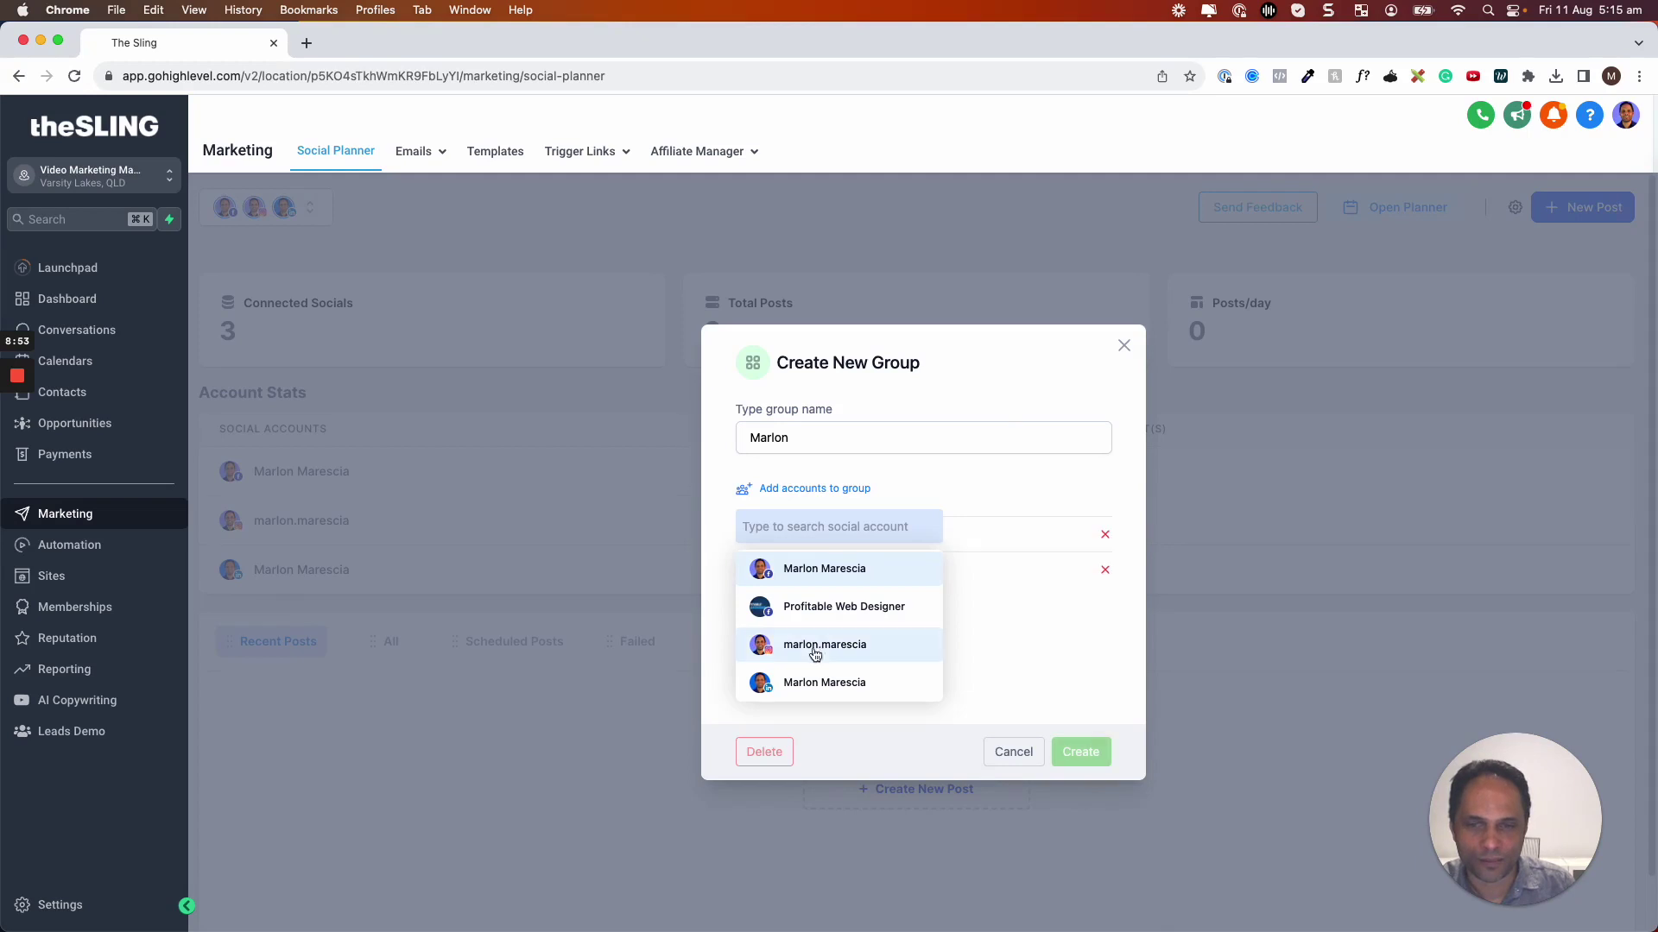
{"action": "left_click", "coordinate": [814, 685]}
{"action": "left_click", "coordinate": [1080, 751]}
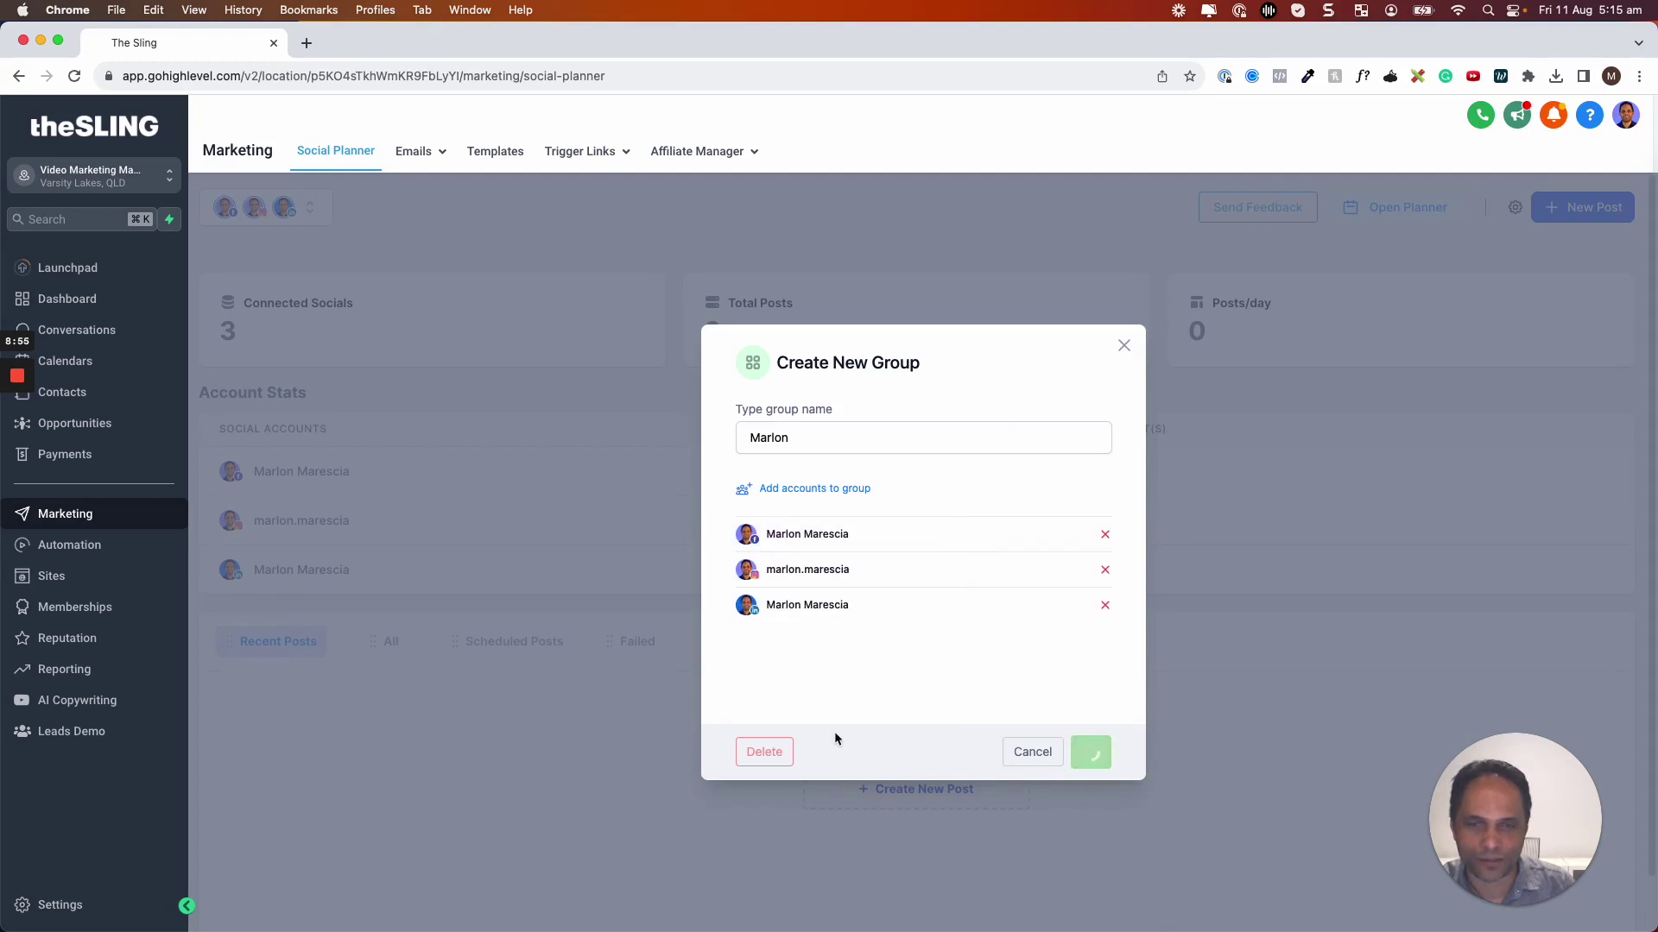
{"action": "left_click", "coordinate": [922, 609]}
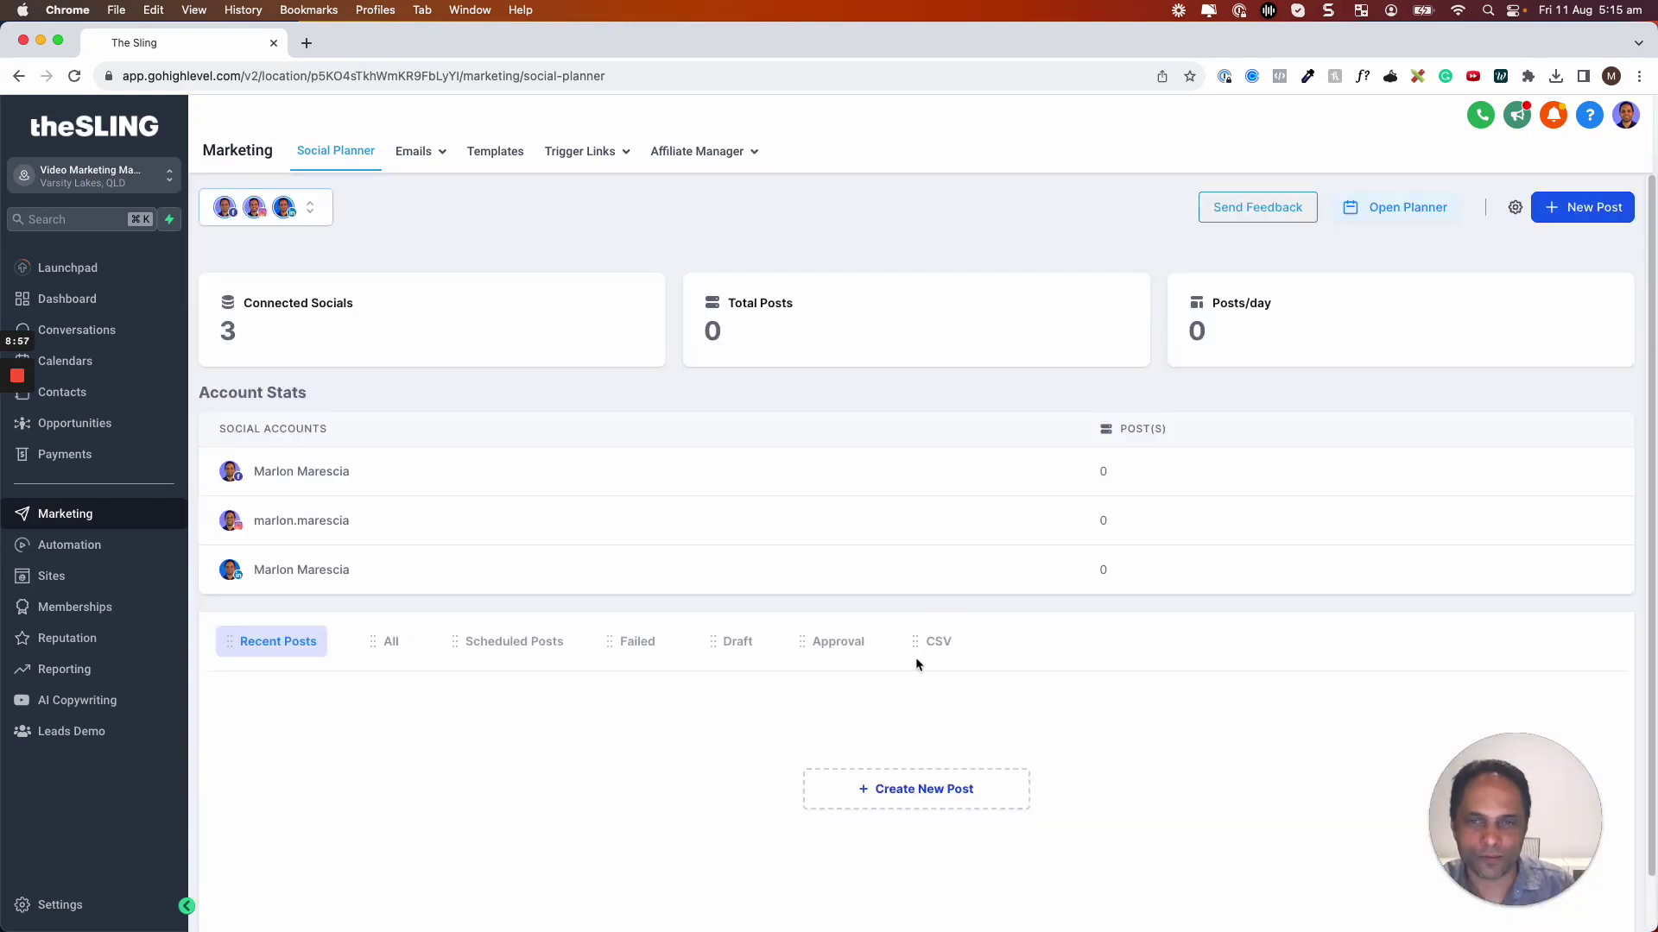
{"action": "left_click", "coordinate": [266, 207]}
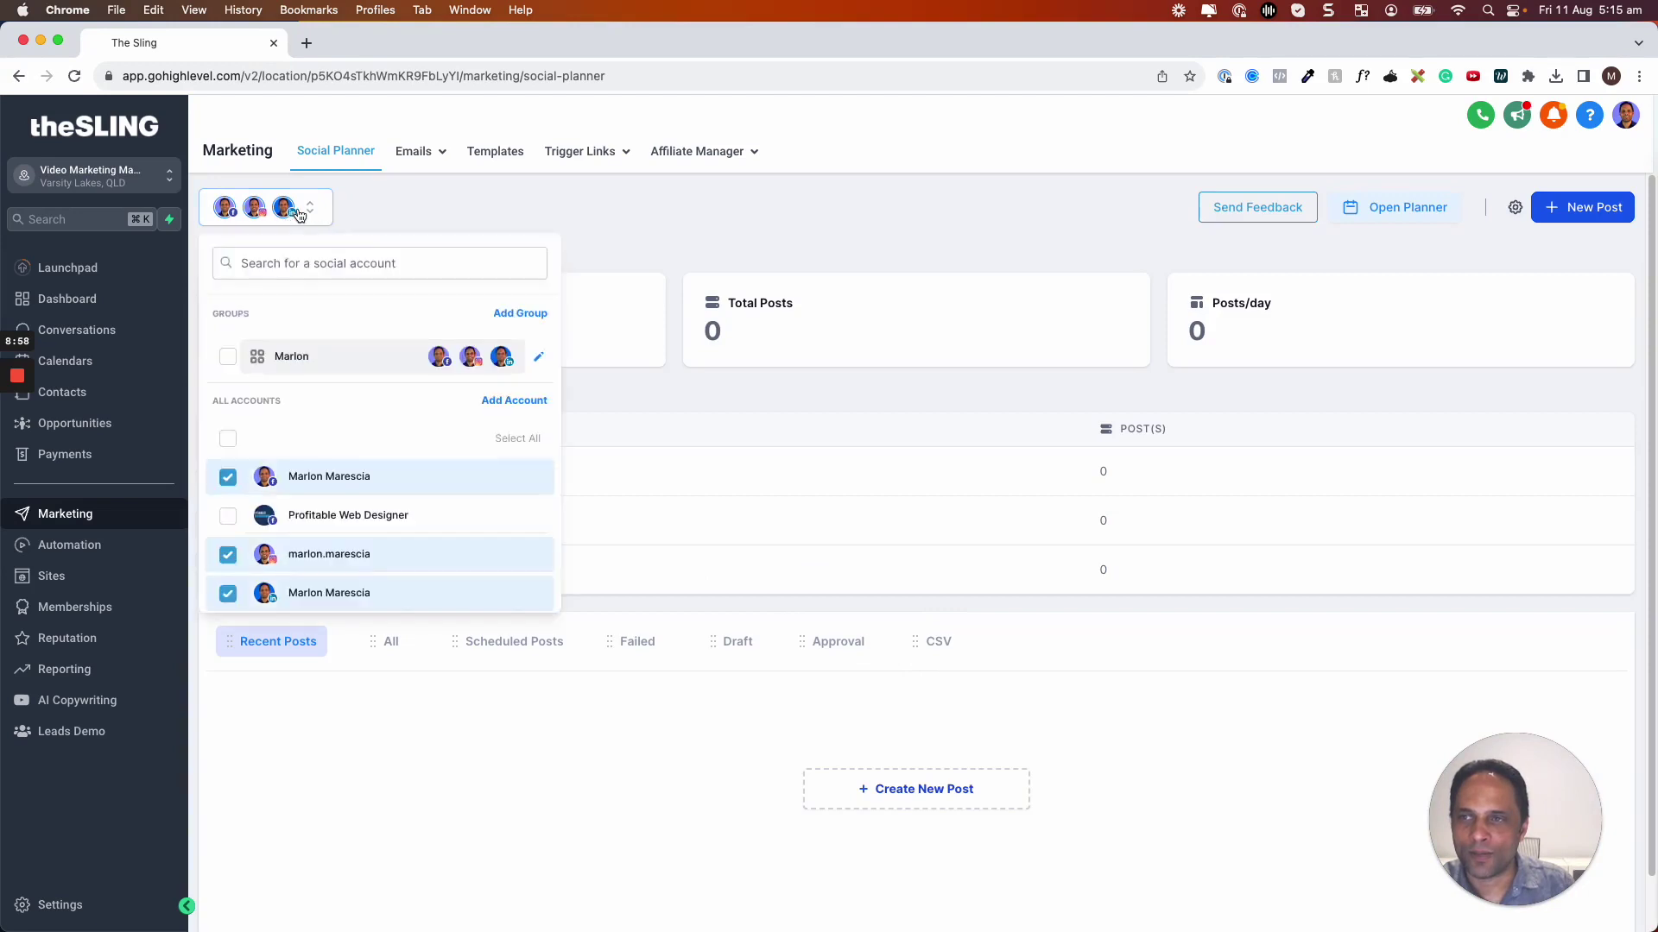
{"action": "left_click", "coordinate": [518, 313]}
{"action": "type", "text": "Groups"}
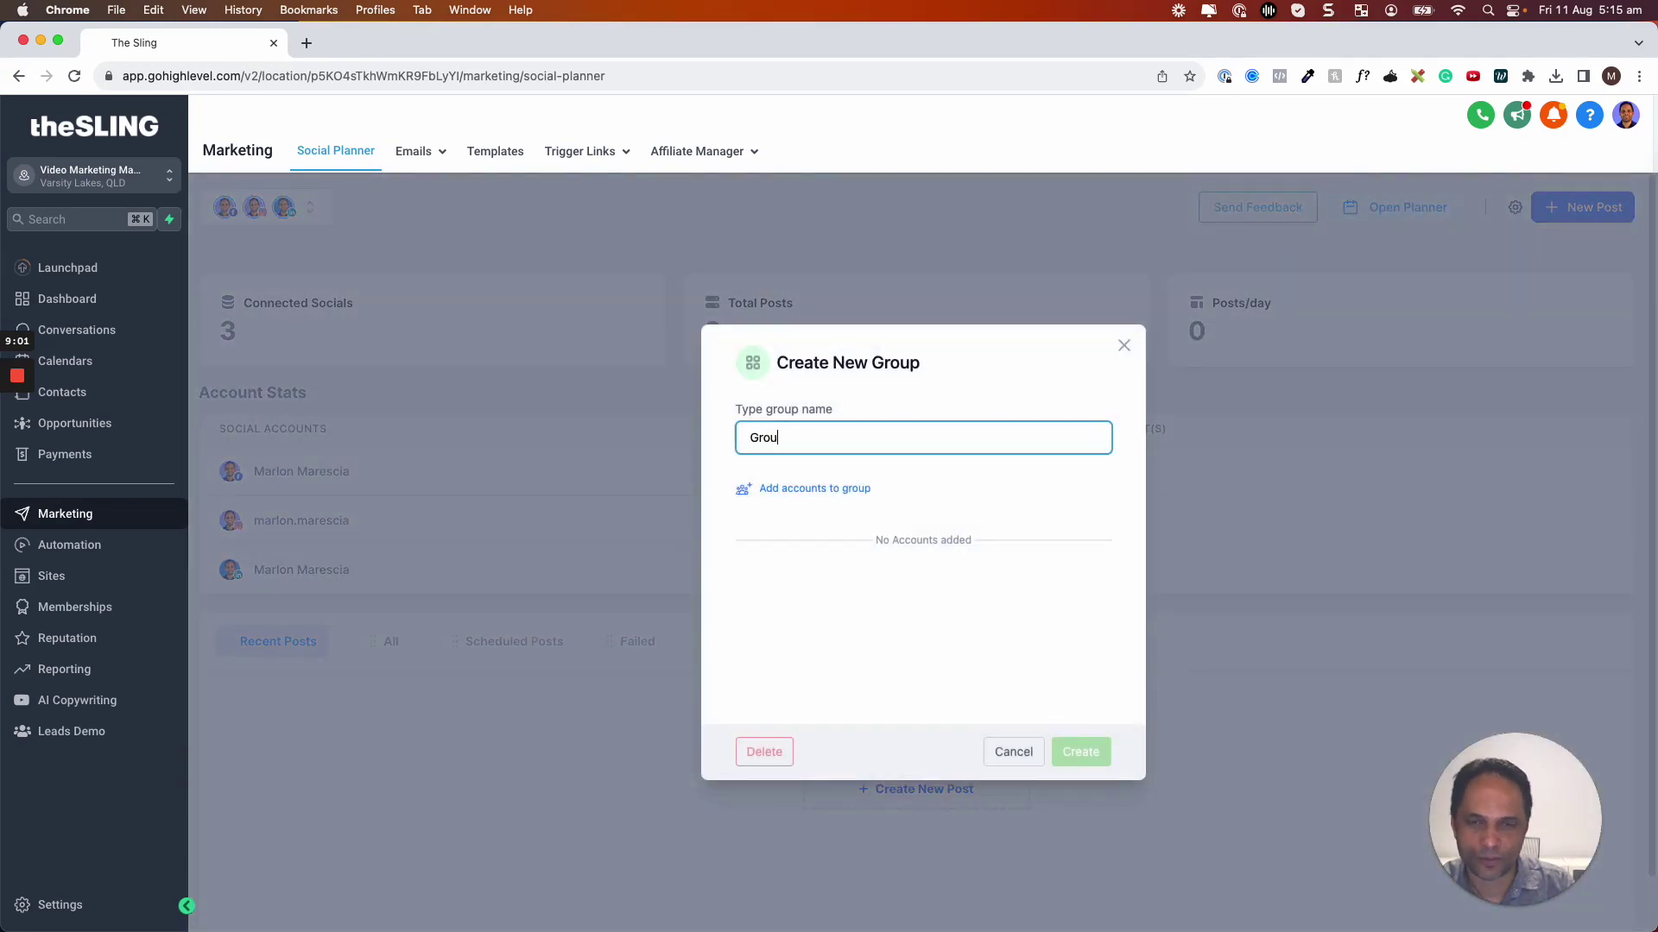
{"action": "left_click", "coordinate": [803, 489]}
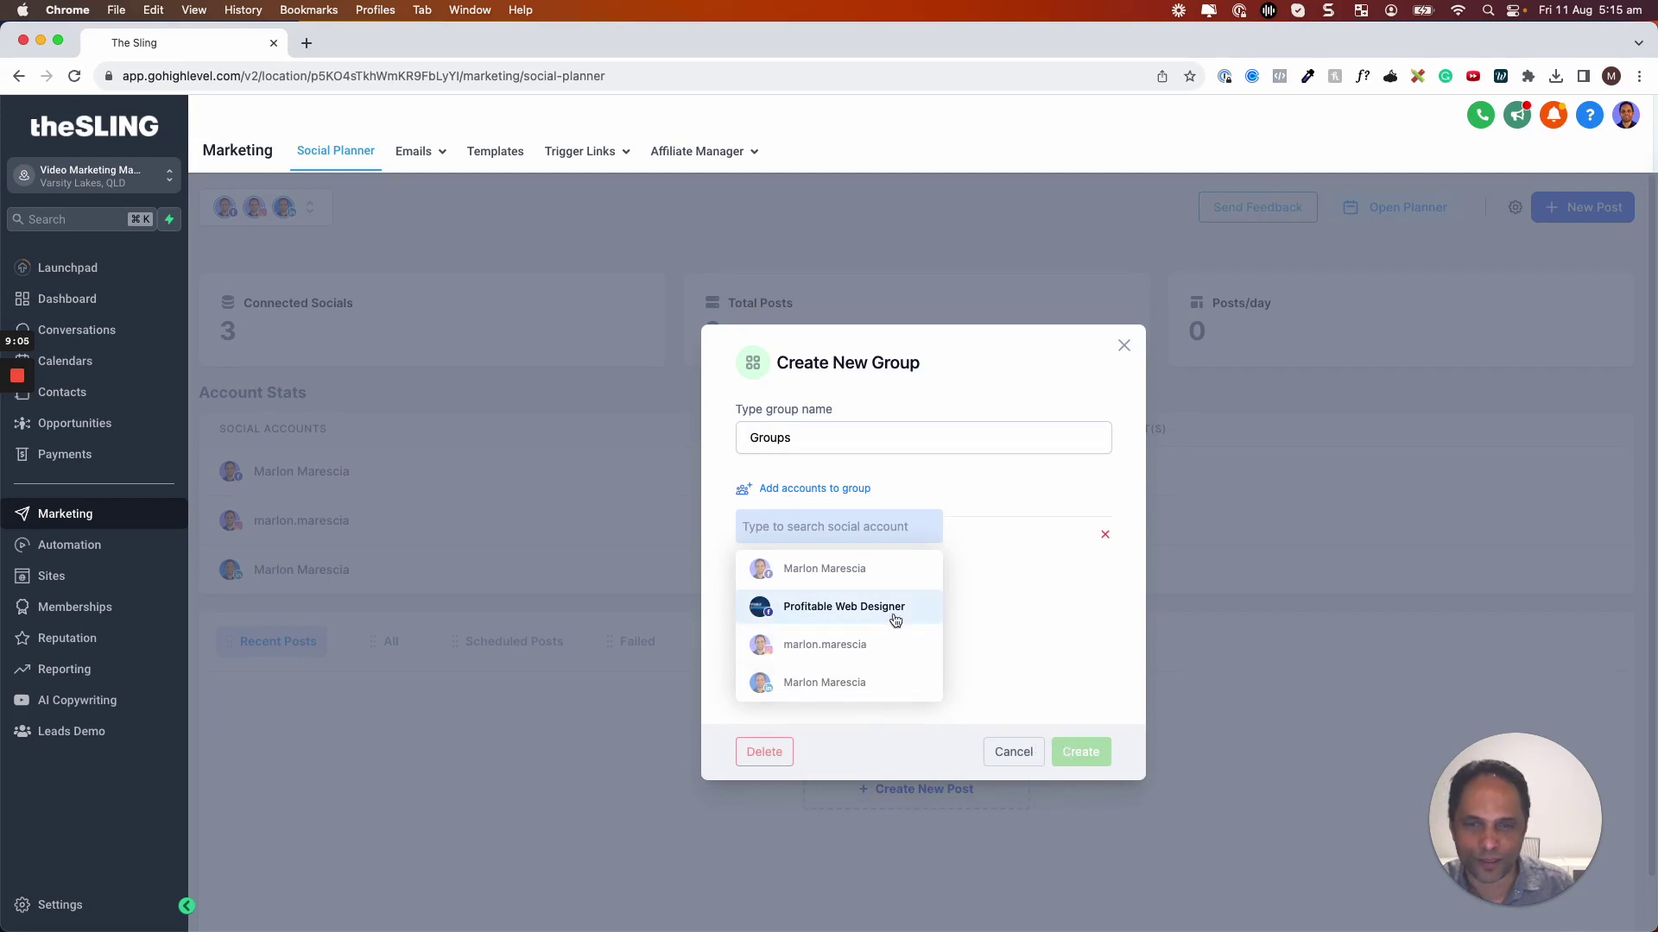
{"action": "left_click", "coordinate": [1025, 623]}
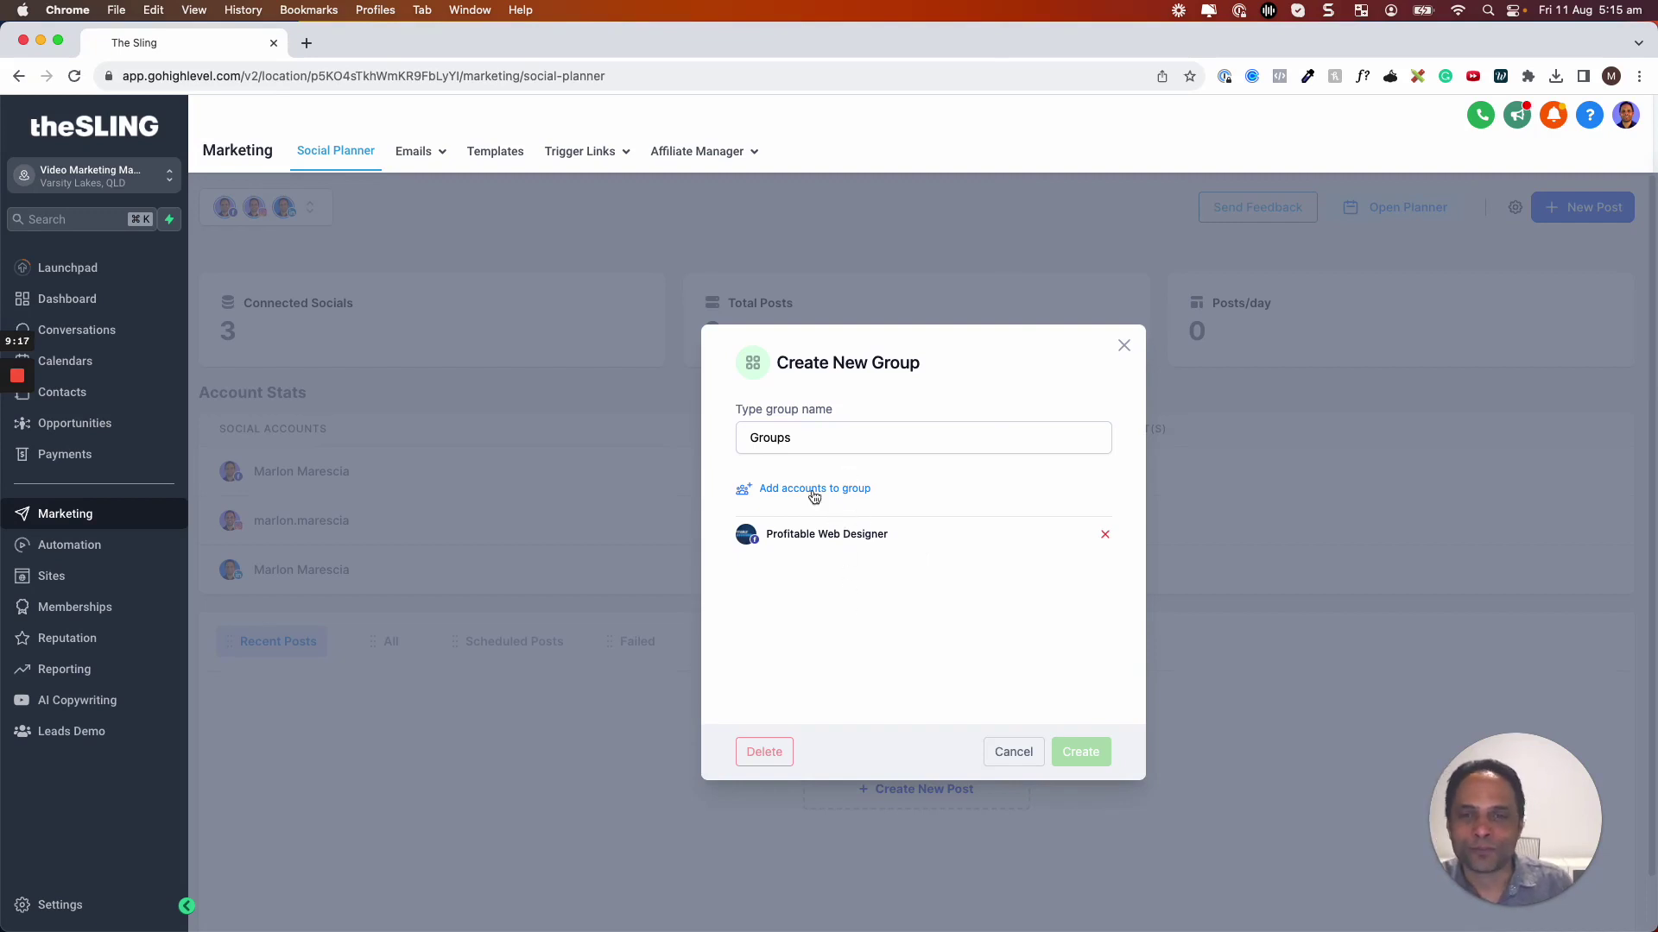
{"action": "left_click", "coordinate": [1013, 753]}
Step: Edit the Marlon group to remove its third account, leaving two, and save it
{"action": "left_click", "coordinate": [311, 209]}
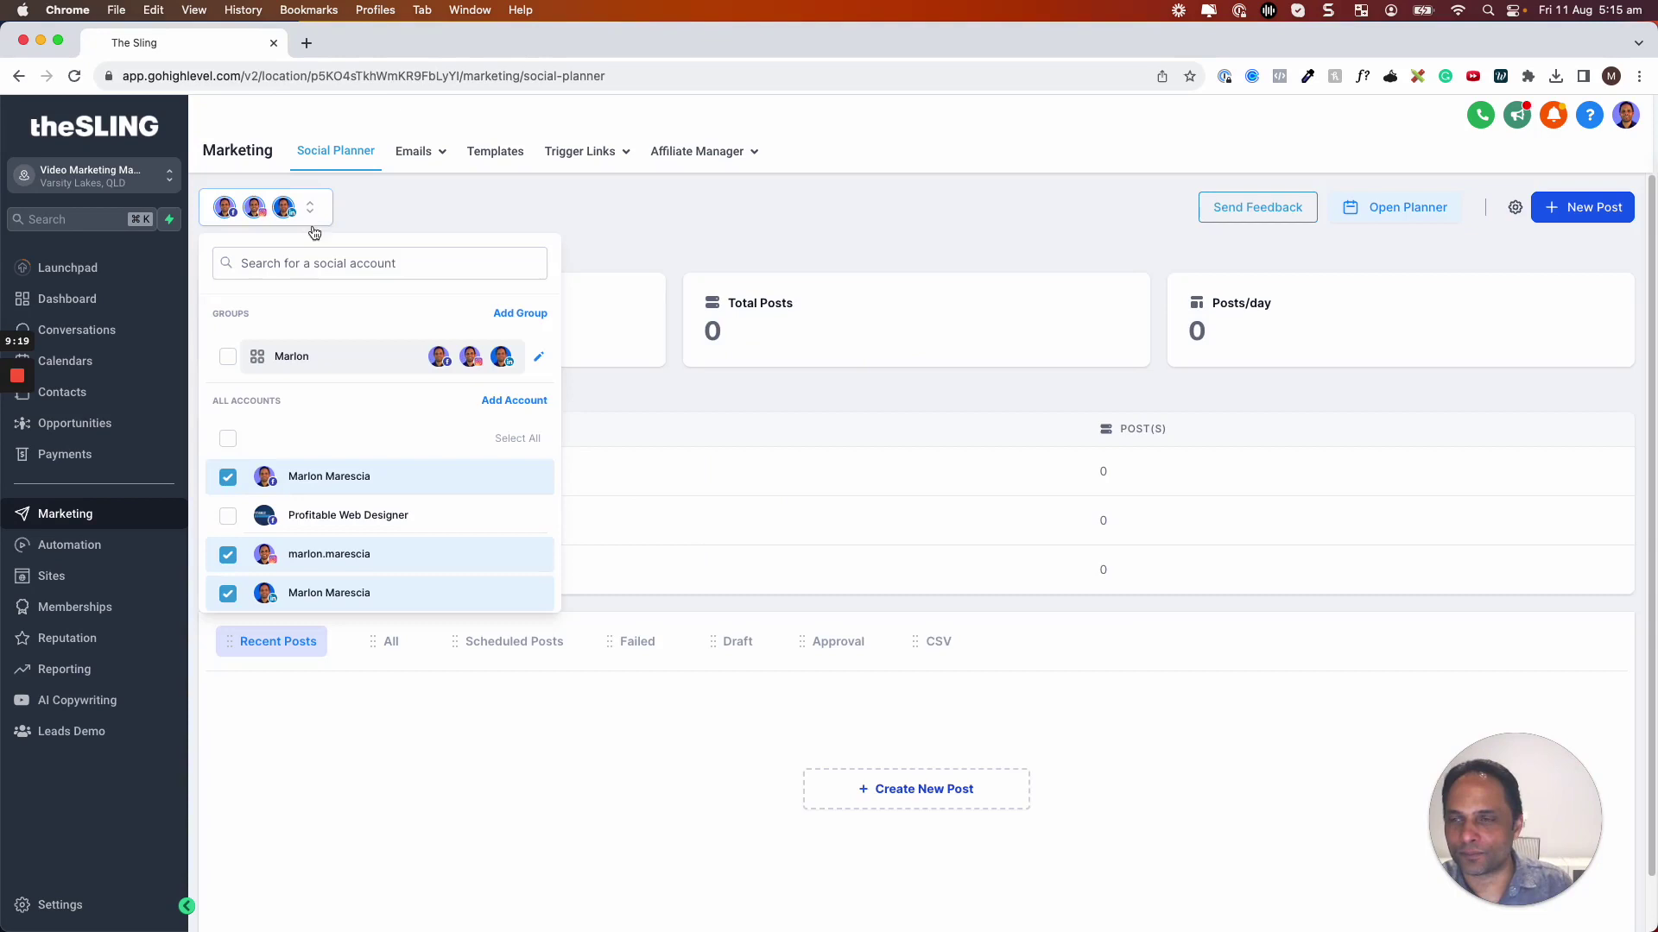
{"action": "left_click", "coordinate": [539, 359]}
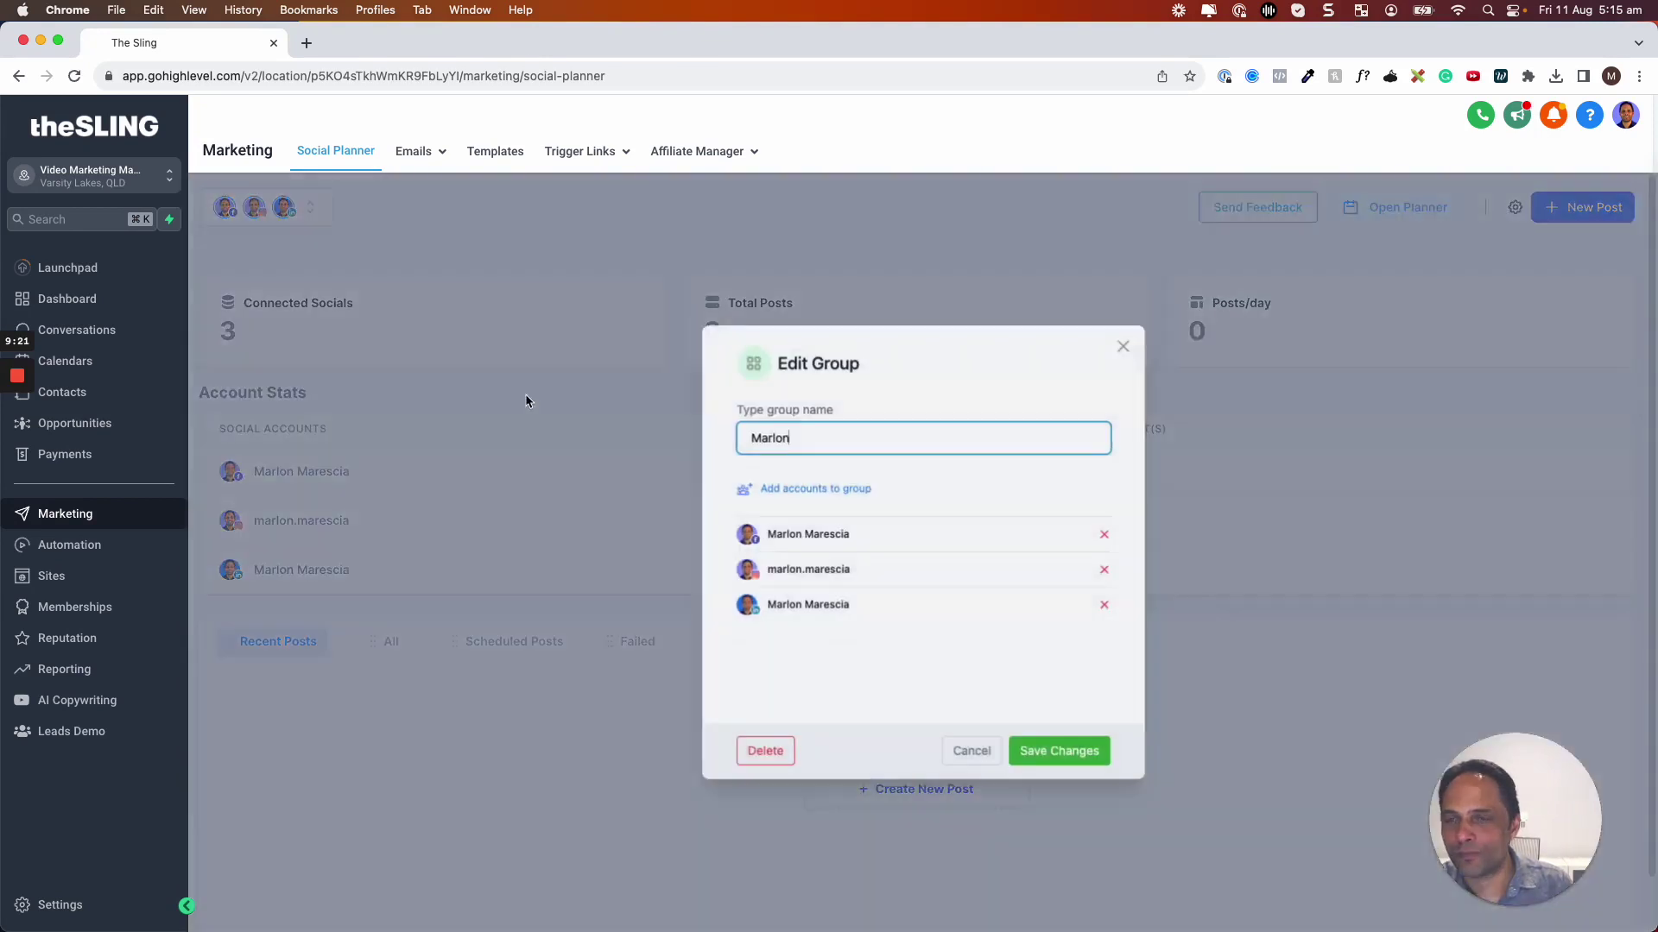
{"action": "left_click", "coordinate": [1105, 606]}
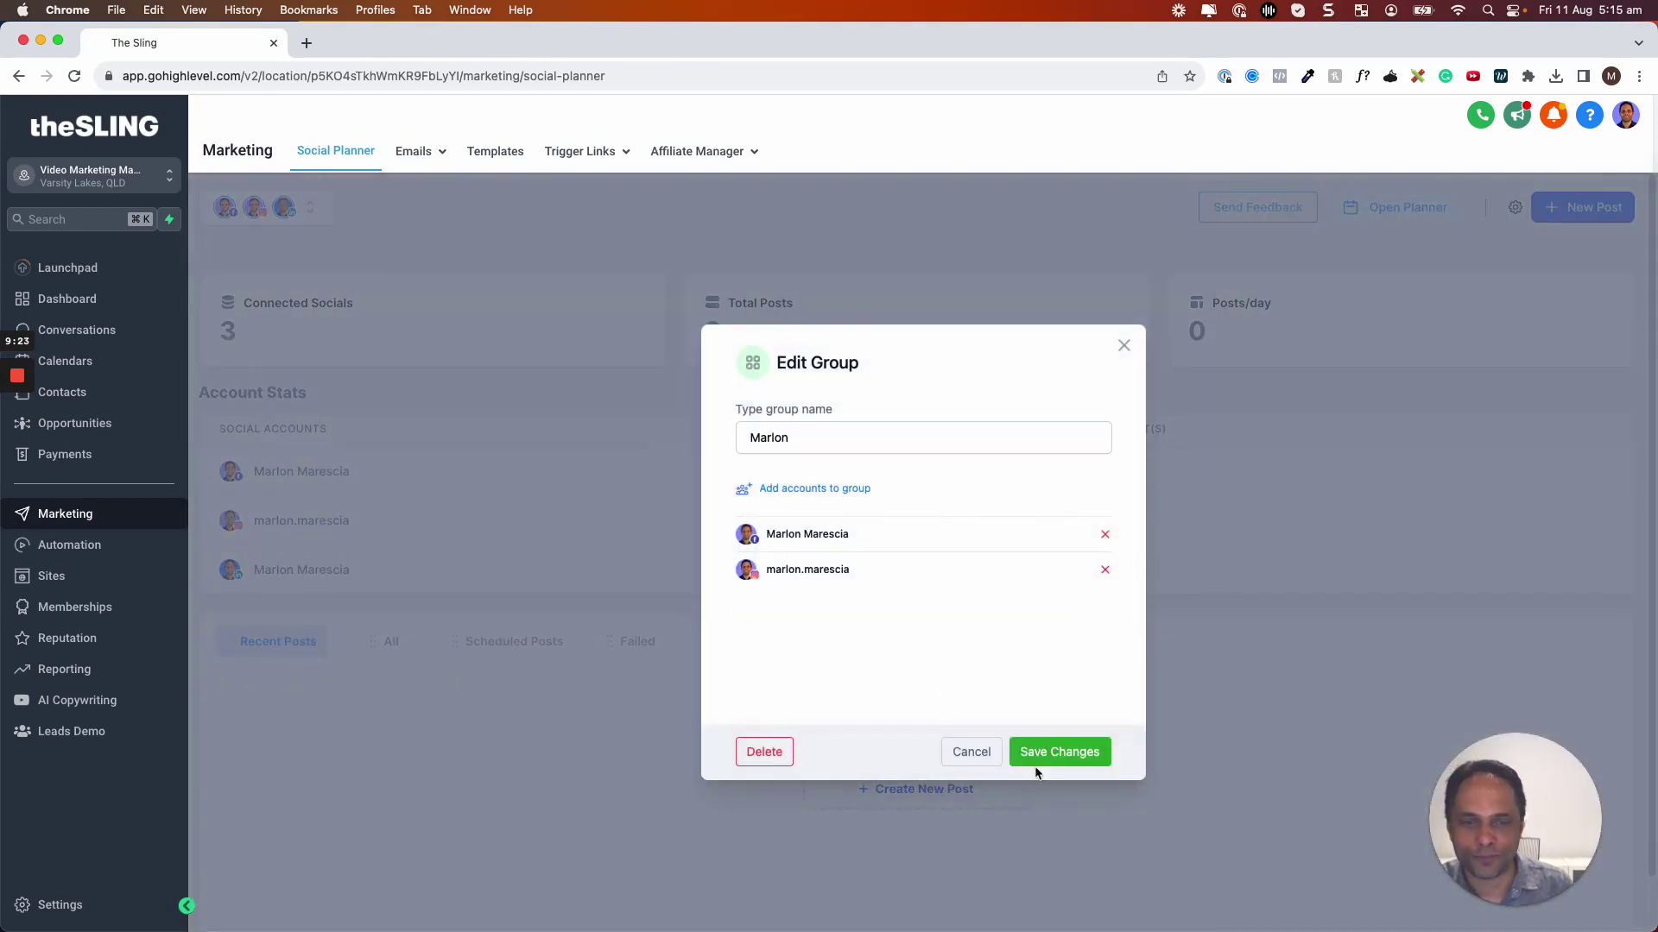
{"action": "left_click", "coordinate": [1059, 751]}
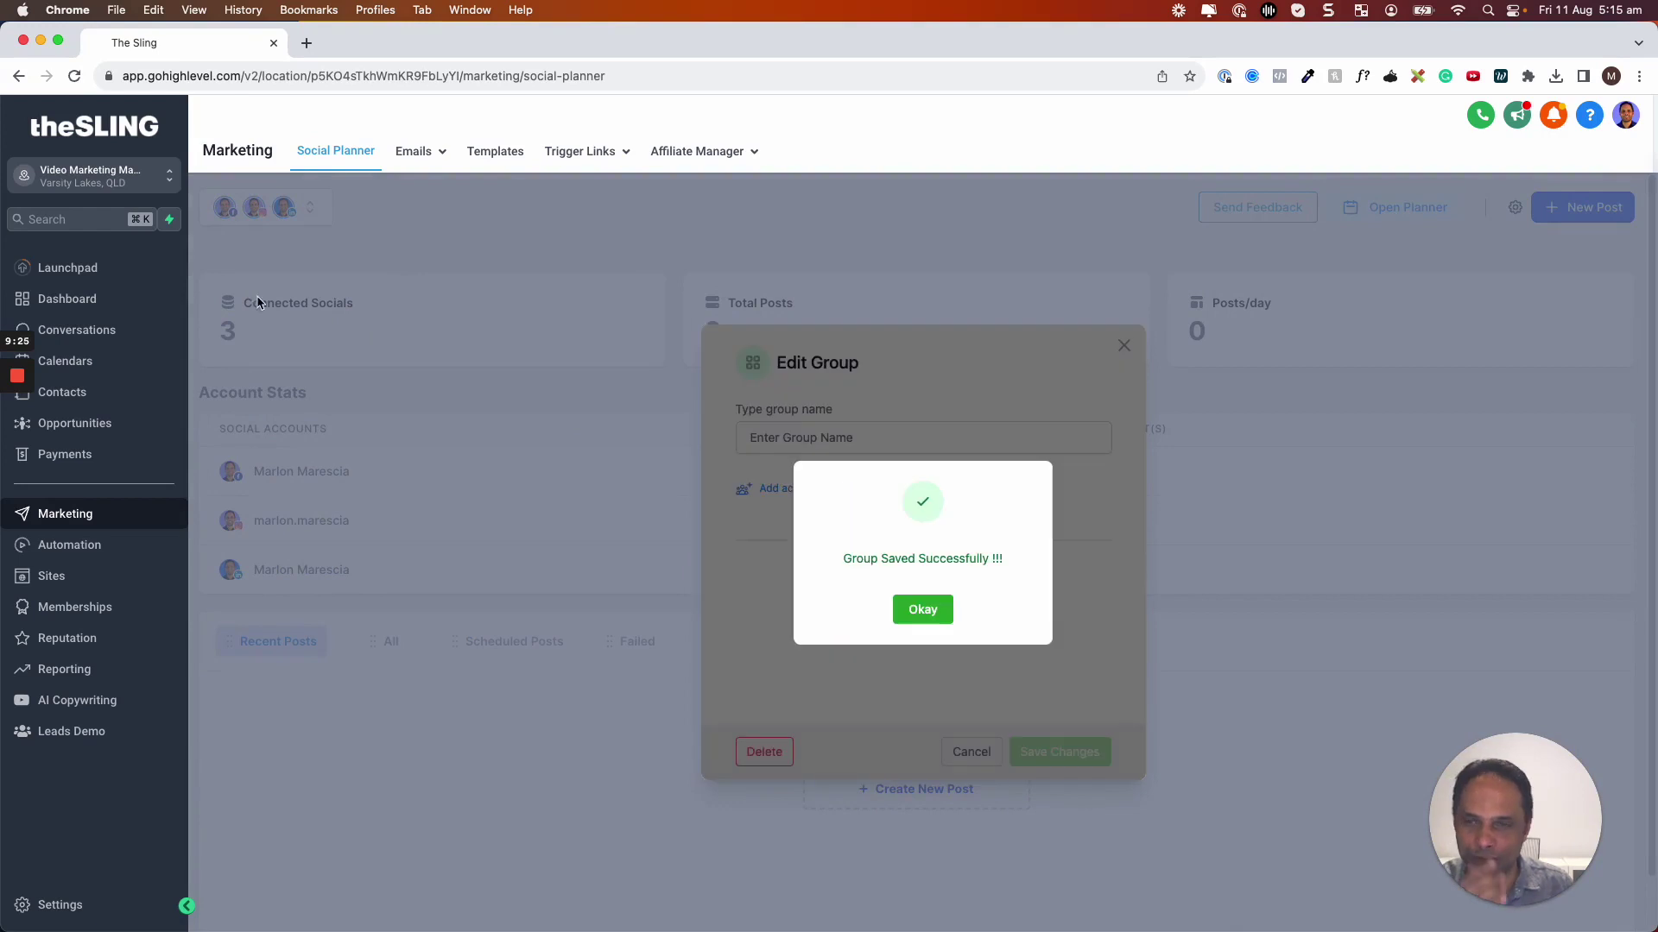
{"action": "left_click", "coordinate": [921, 609]}
{"action": "left_click", "coordinate": [312, 209]}
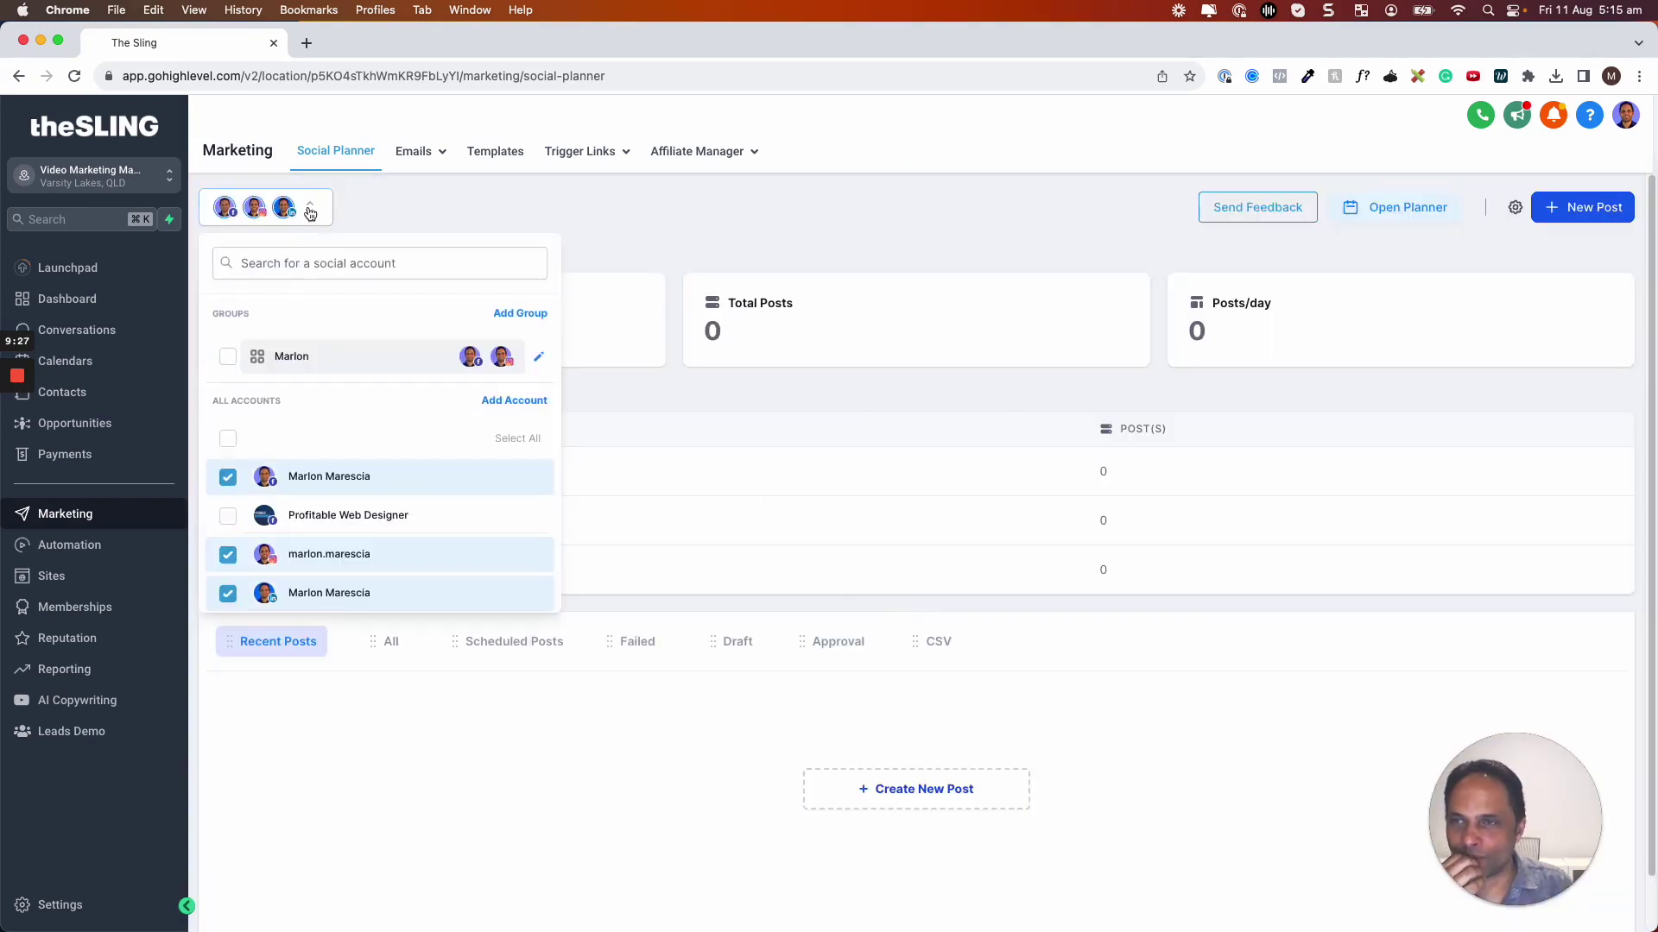
{"action": "left_click", "coordinate": [518, 313]}
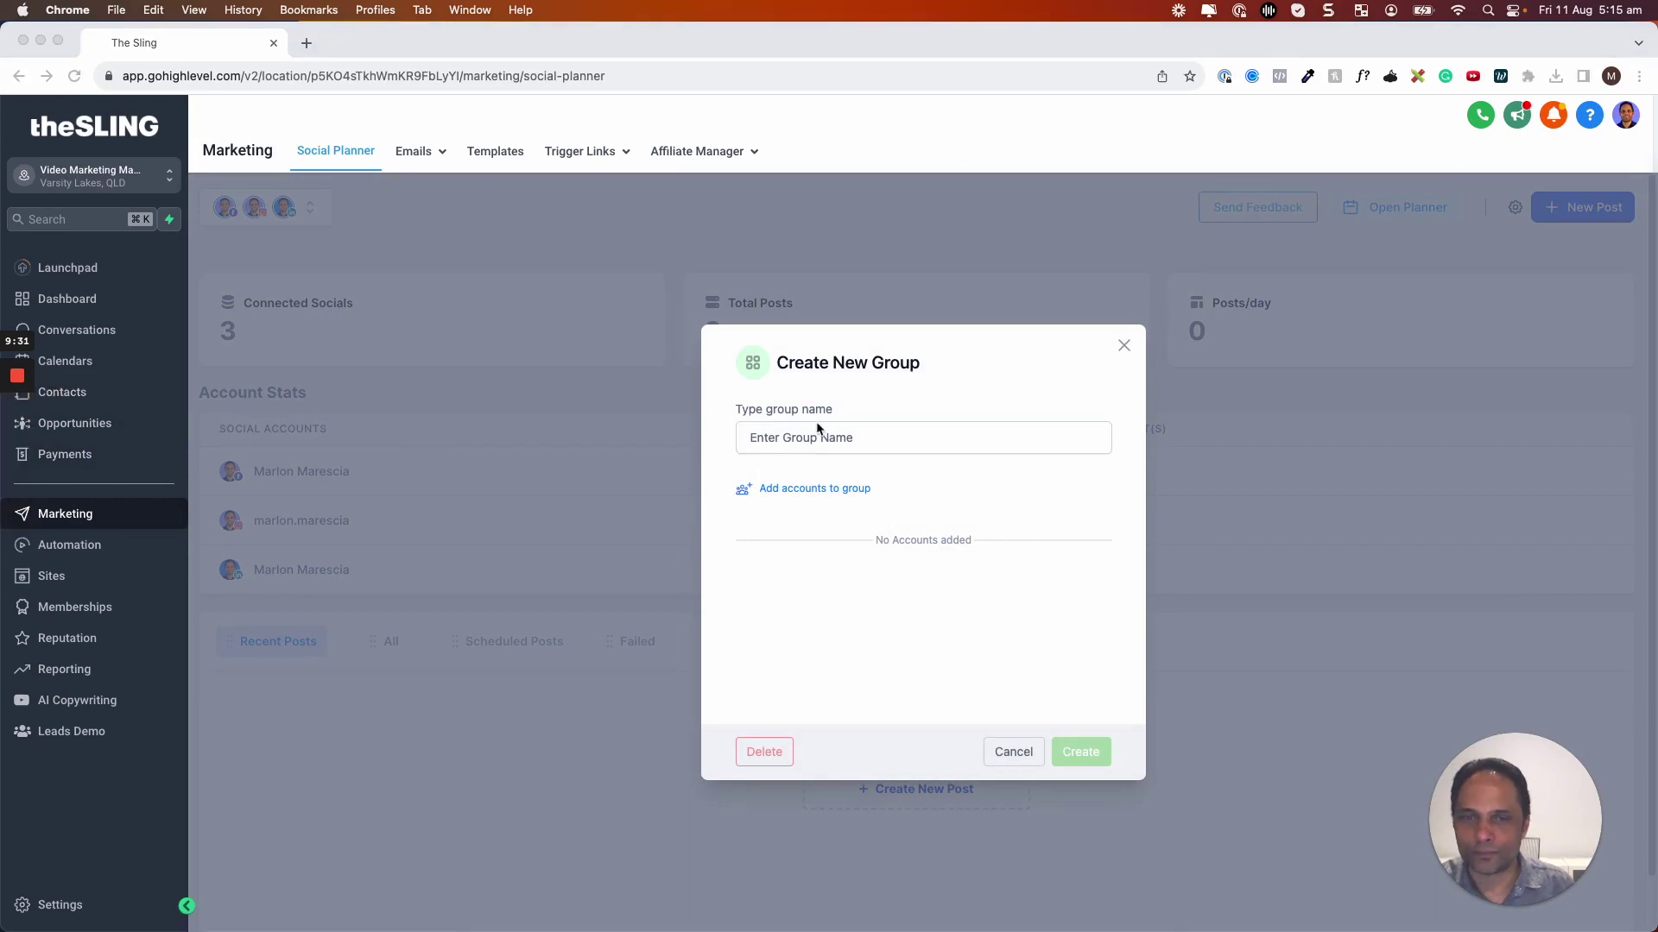
{"action": "type", "text": "Official"}
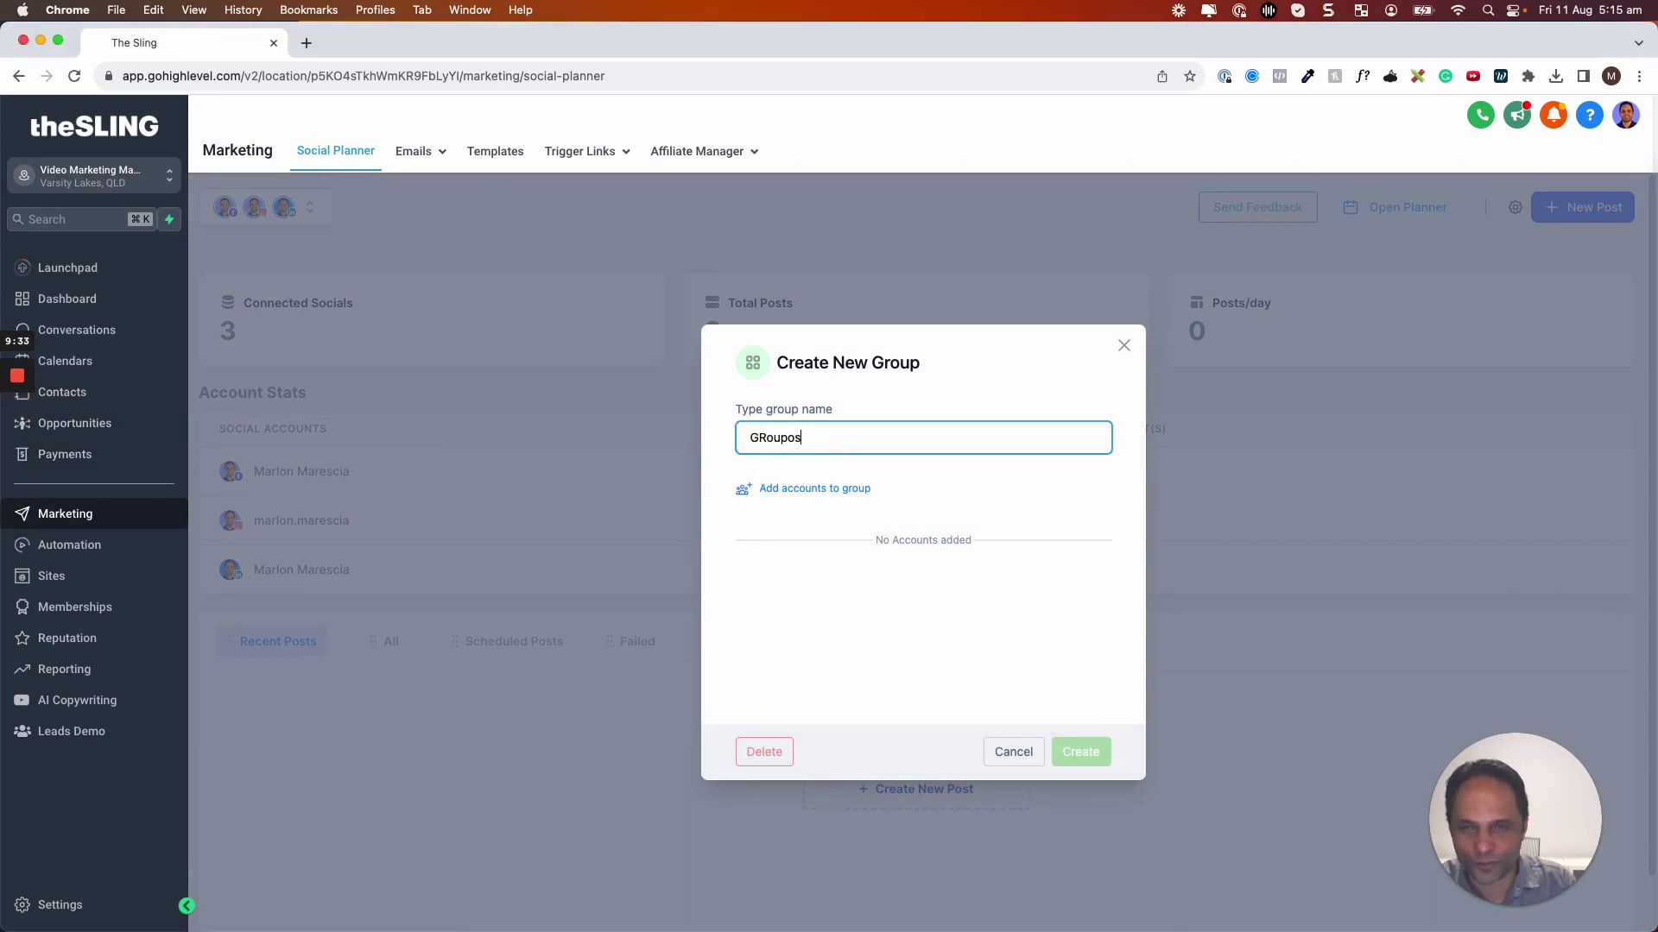
{"action": "key", "text": "BackSpace"}
{"action": "key", "text": "BackSpace"}
{"action": "key", "text": "BackSpace"}
{"action": "type", "text": "Groups"}
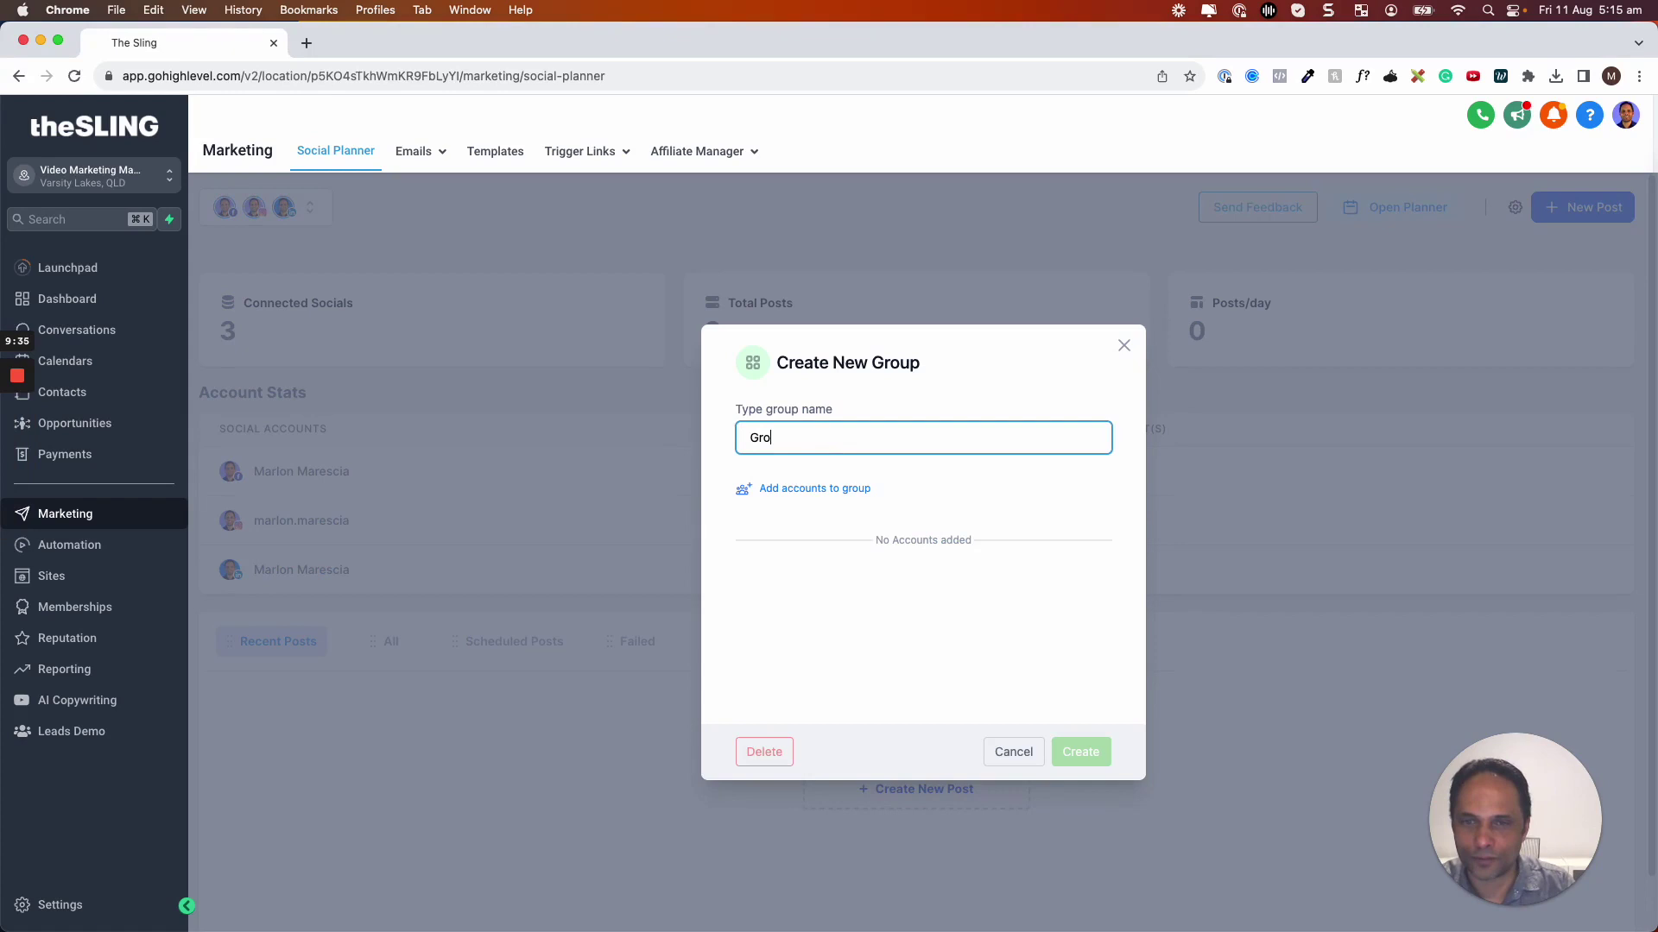
{"action": "left_click", "coordinate": [814, 488]}
{"action": "left_click", "coordinate": [842, 607]}
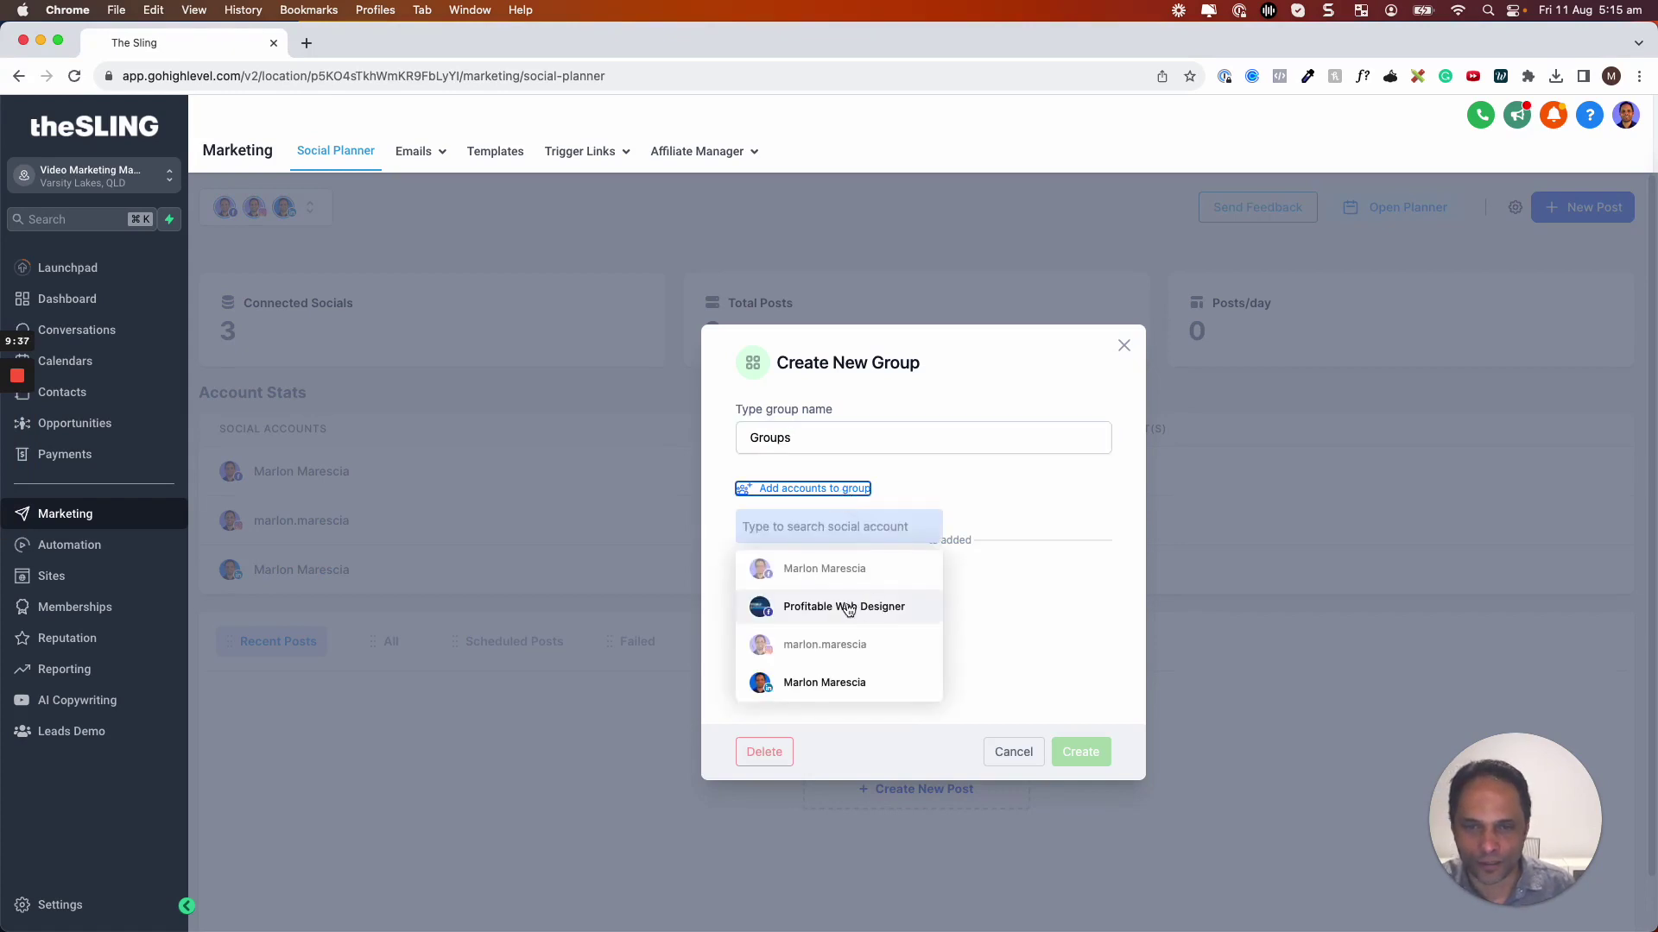
{"action": "left_click", "coordinate": [824, 683]}
Step: Create the Groups group and confirm both groups appear in the accounts list
{"action": "left_click", "coordinate": [1080, 751]}
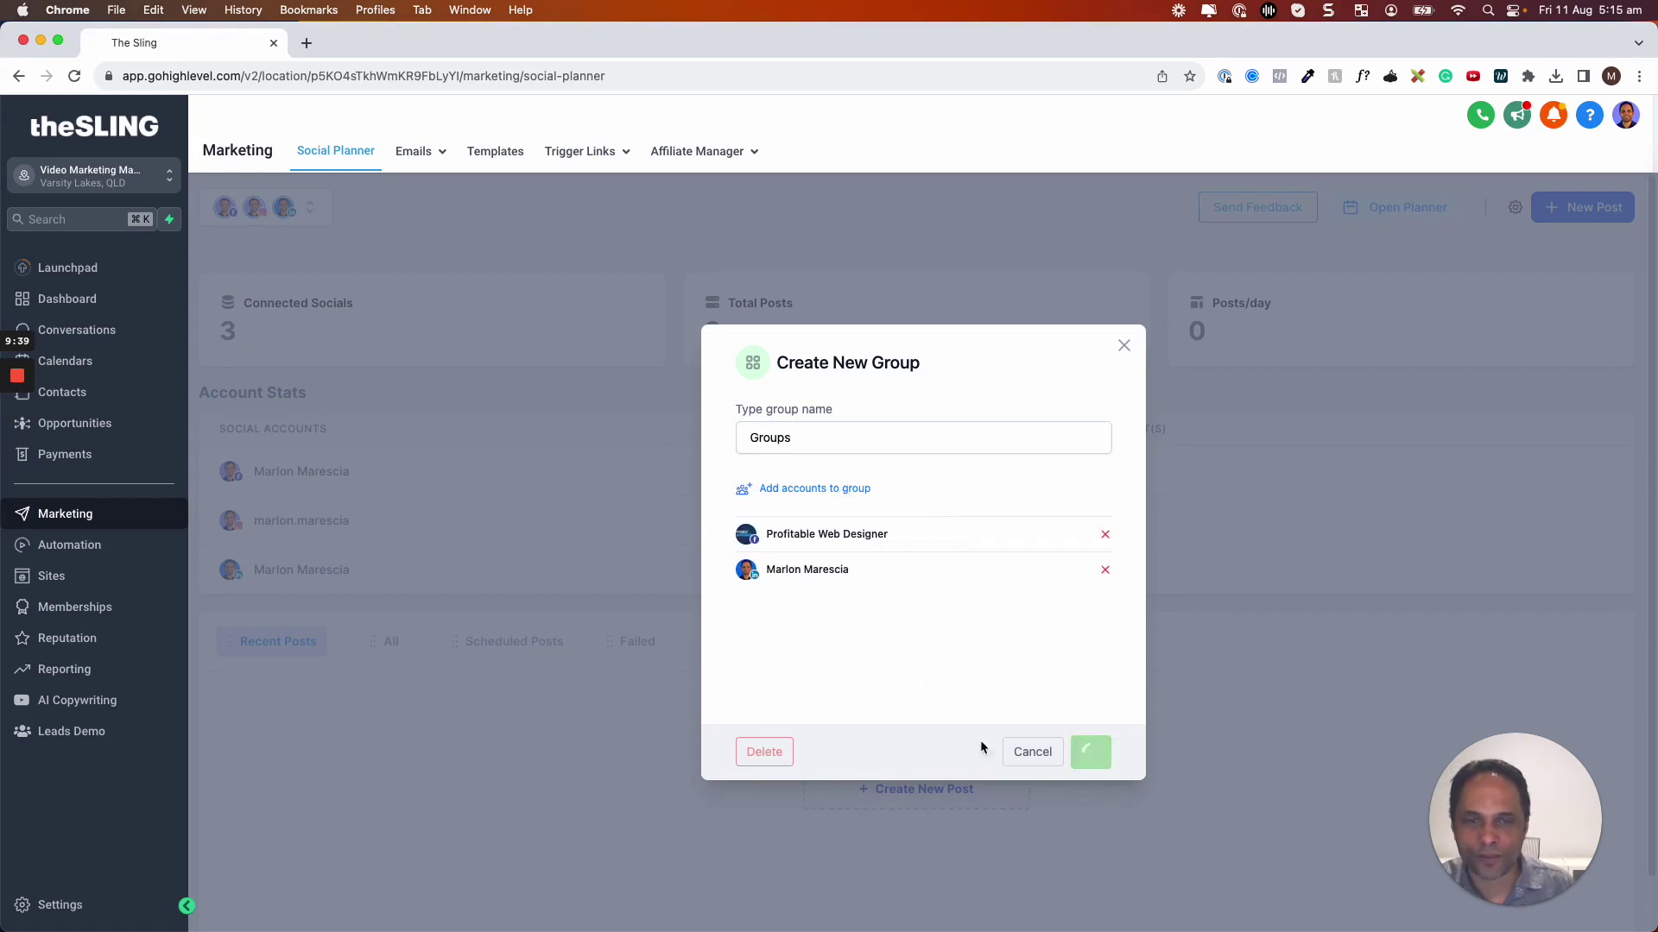
{"action": "left_click", "coordinate": [923, 607]}
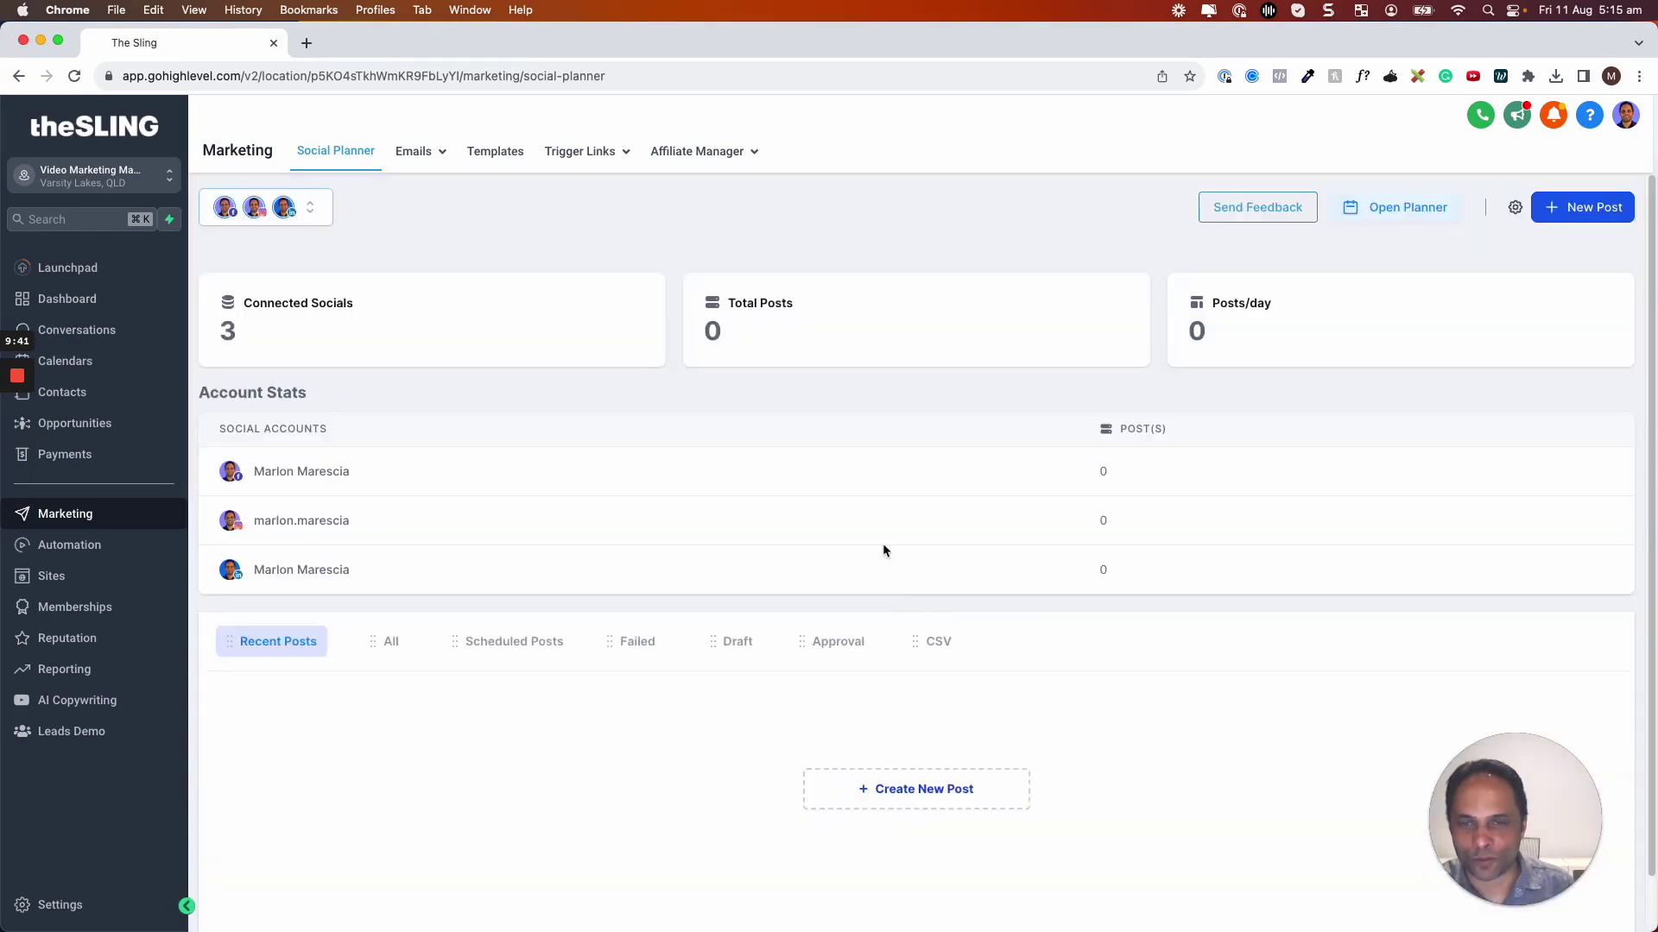
{"action": "left_click", "coordinate": [303, 212]}
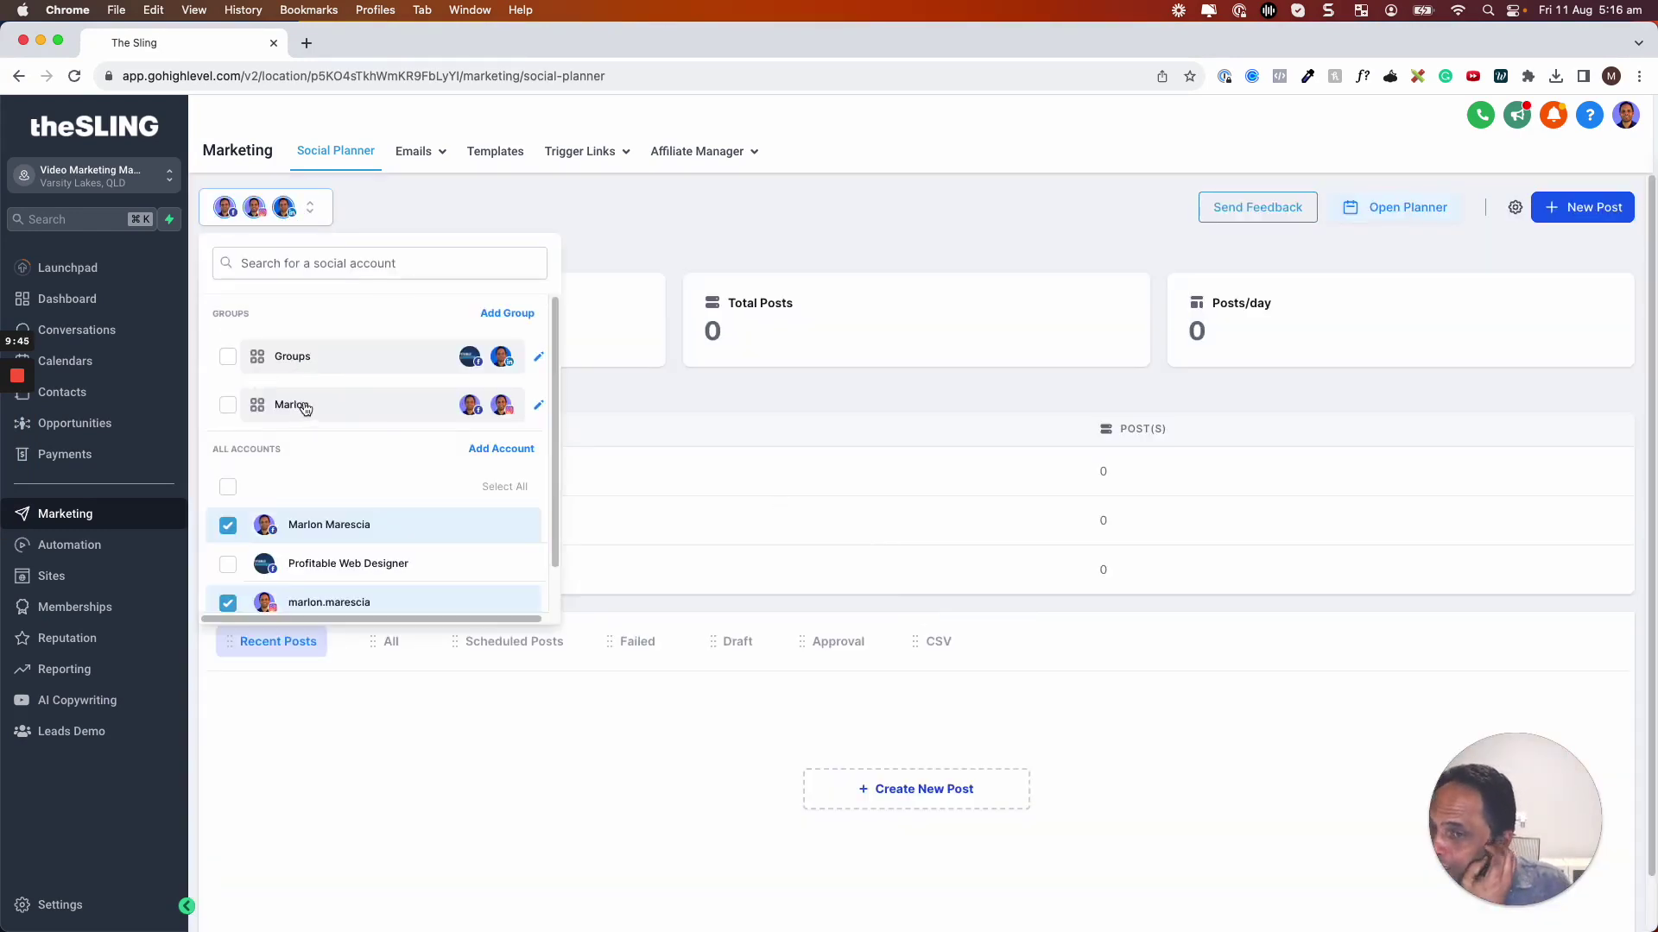
Step: Start a new social post targeted at the Groups group's two accounts
{"action": "left_click", "coordinate": [671, 265]}
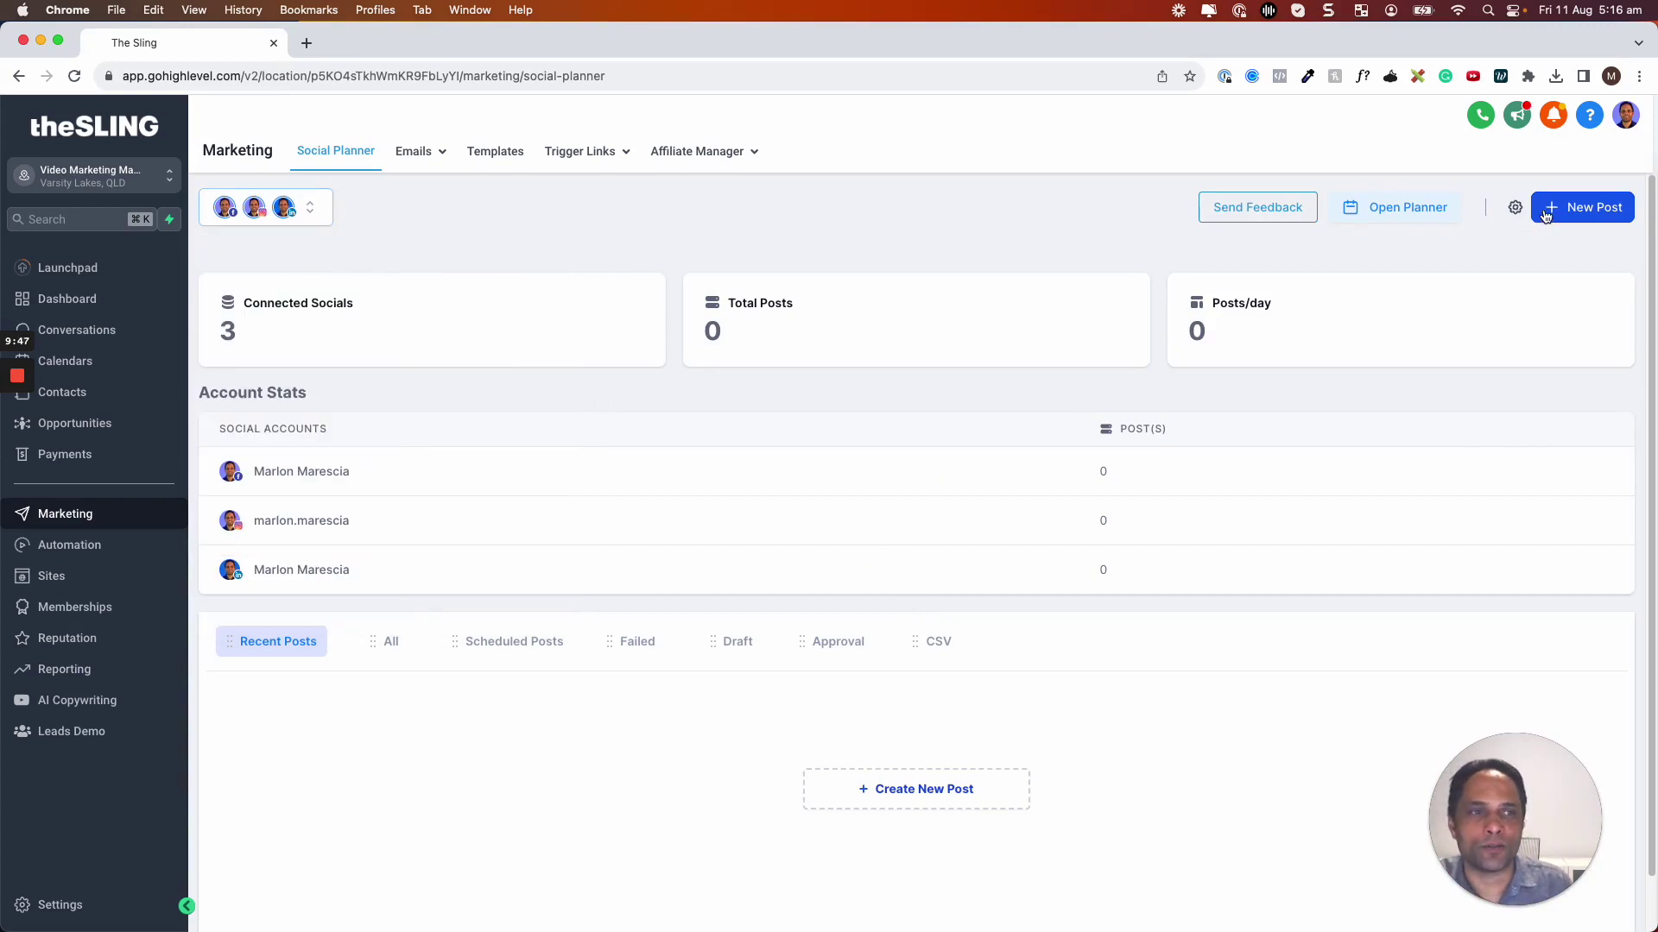
{"action": "left_click", "coordinate": [1583, 208]}
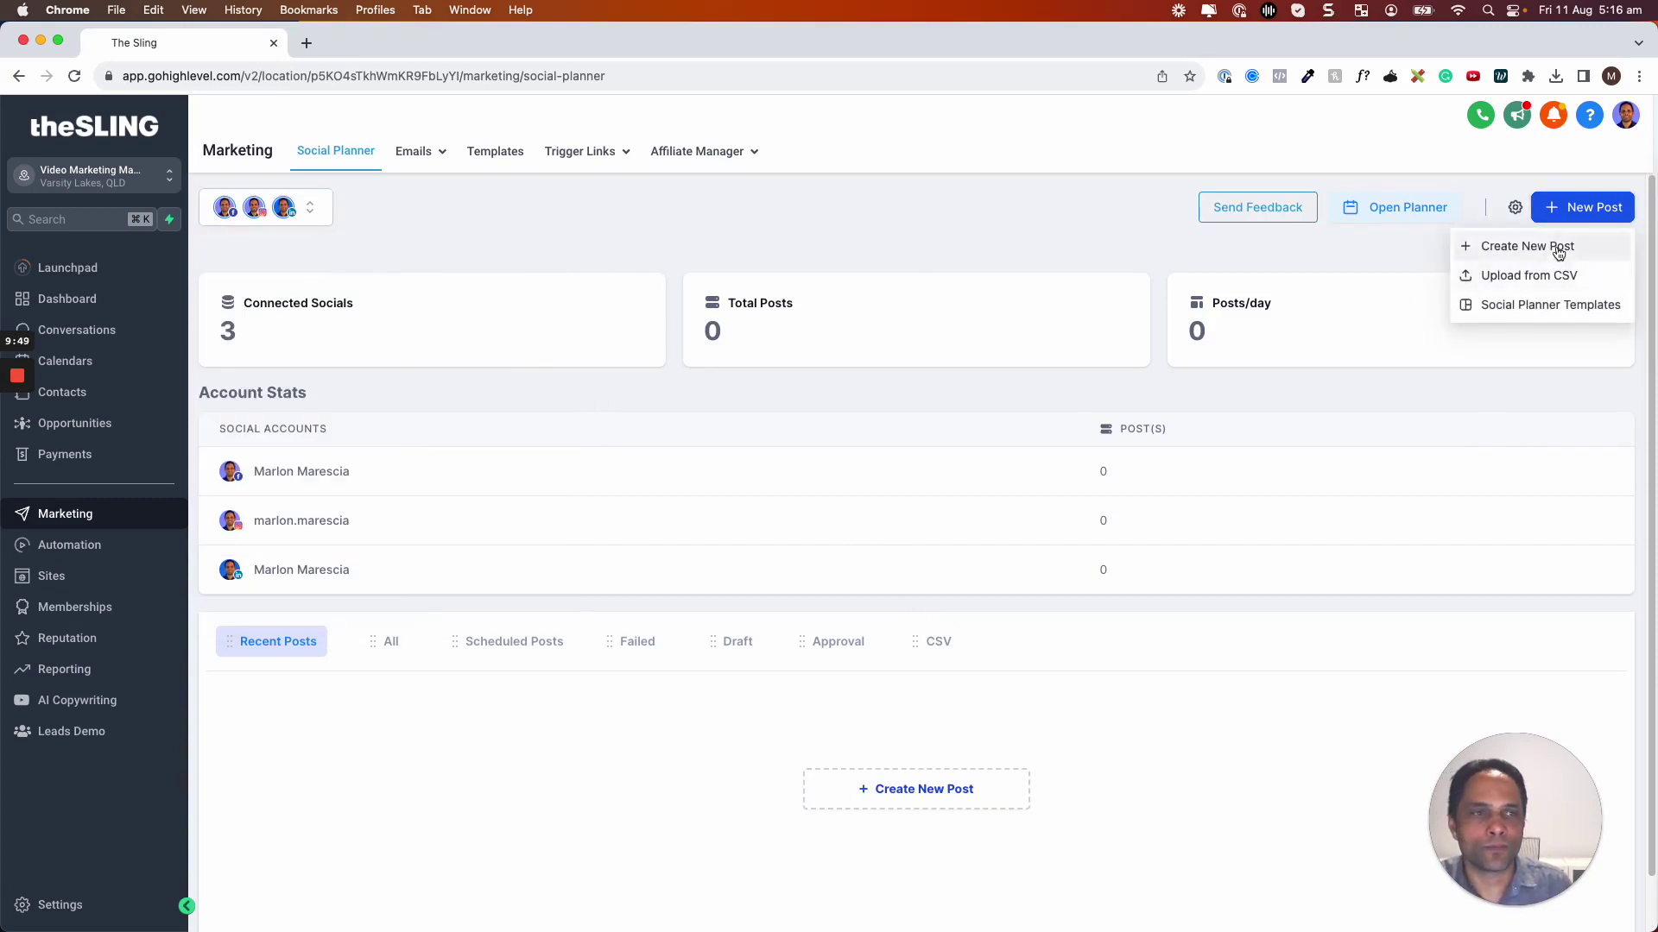
{"action": "left_click", "coordinate": [1527, 246]}
{"action": "left_click", "coordinate": [315, 216]}
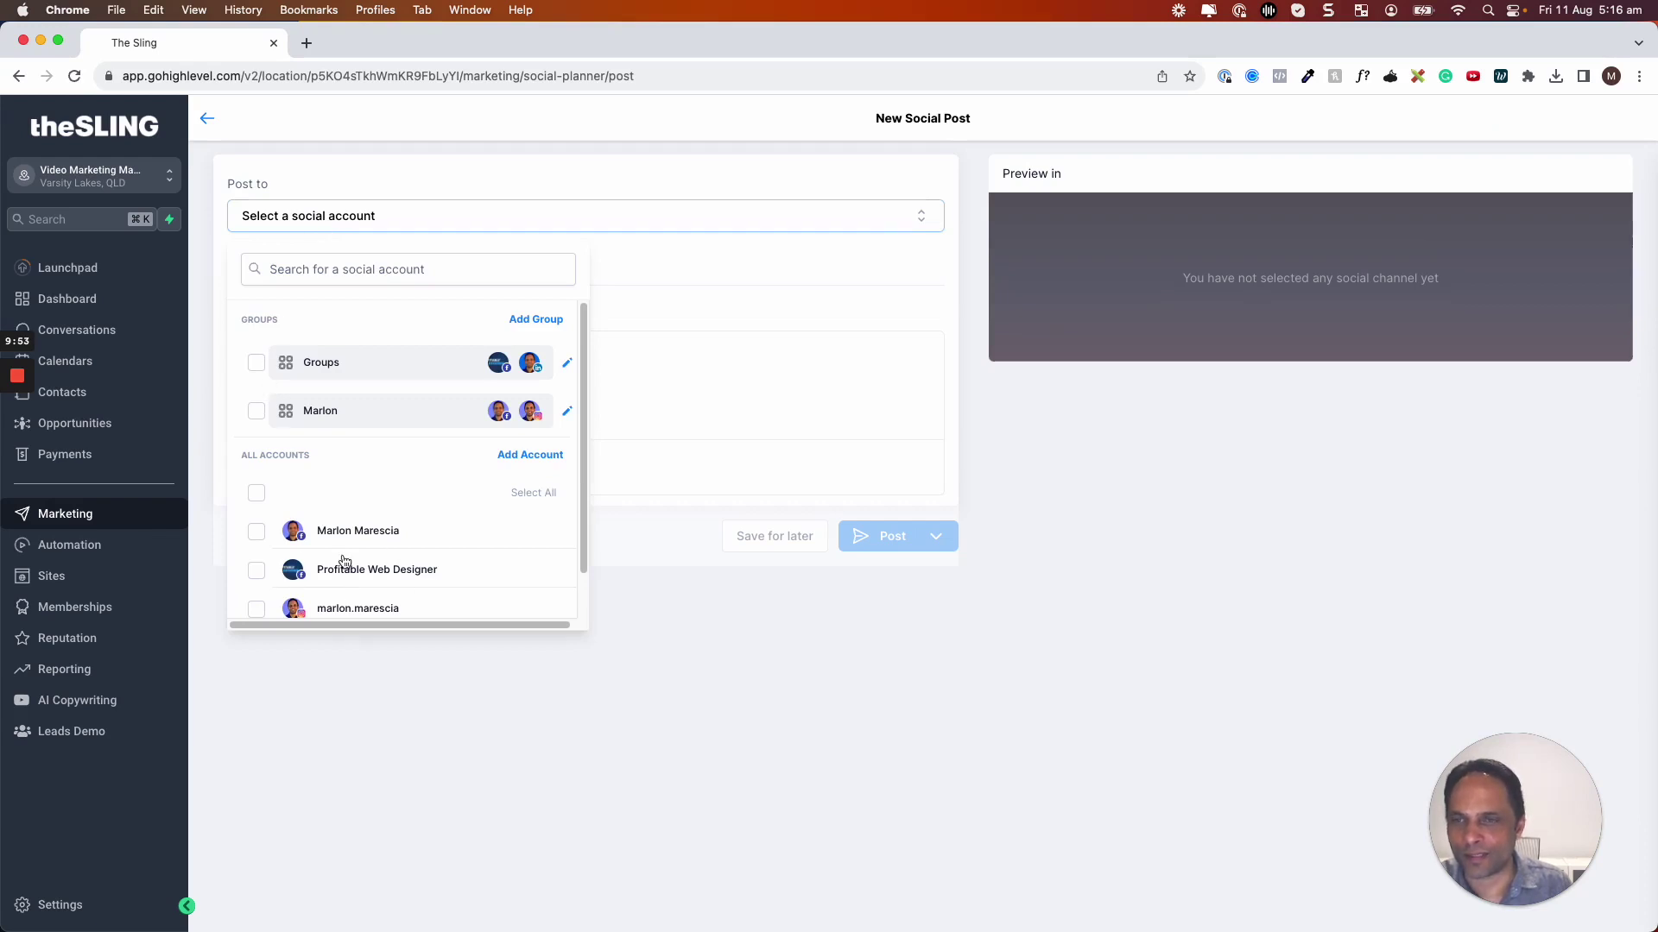
{"action": "left_click", "coordinate": [258, 363]}
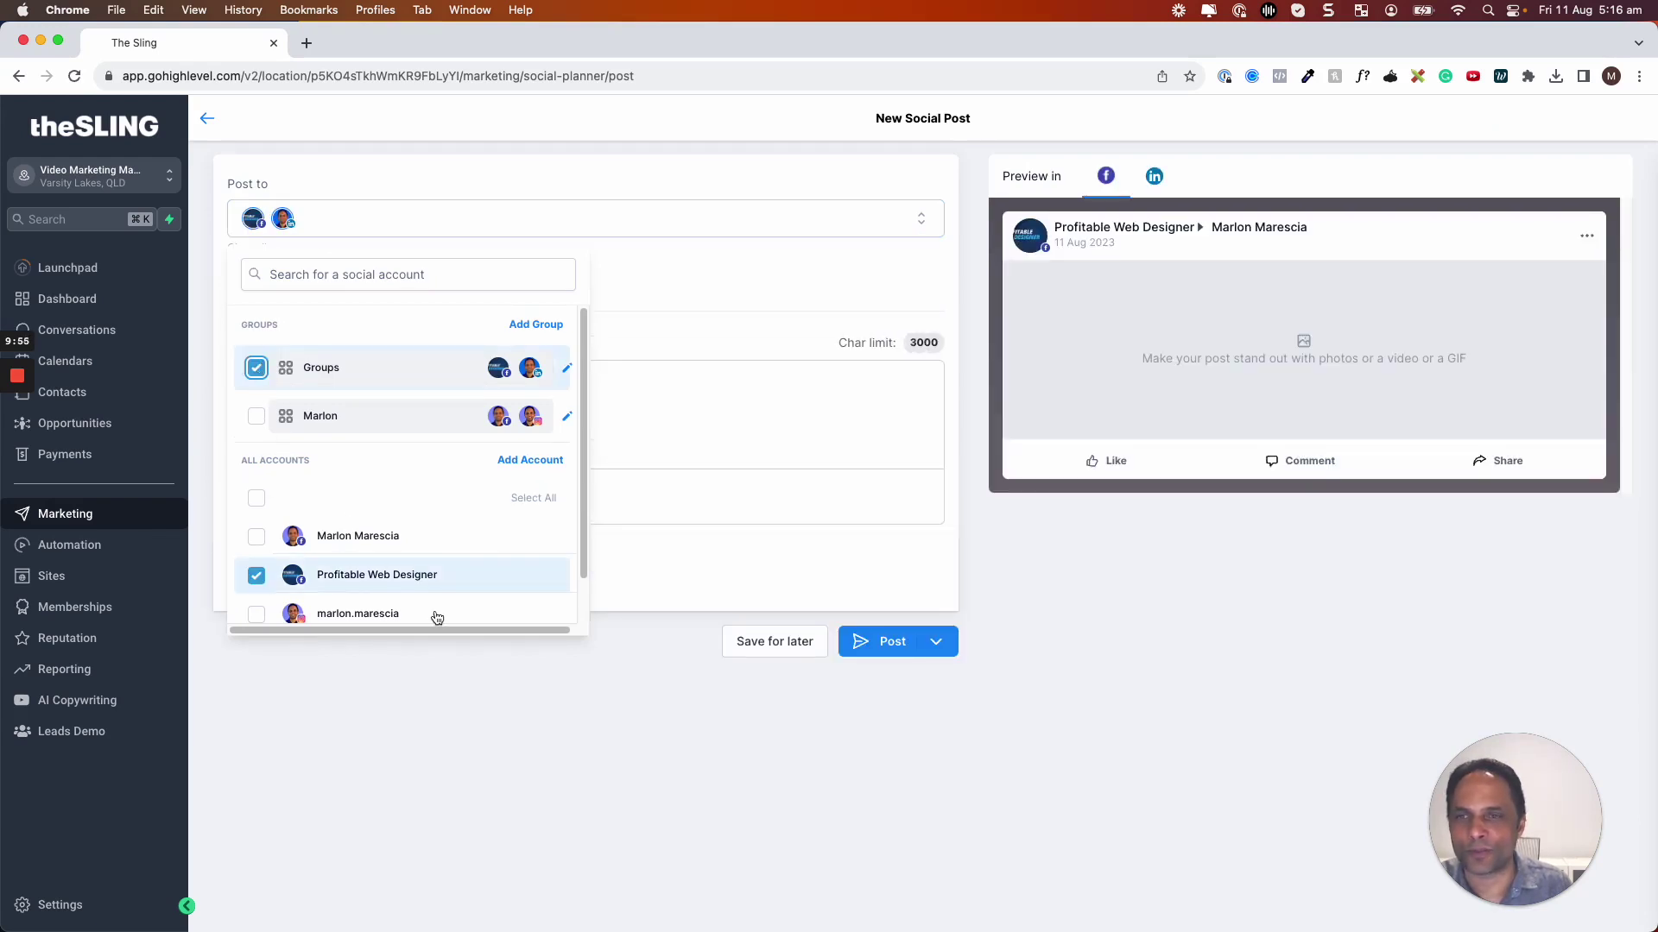
{"action": "left_click", "coordinate": [755, 265]}
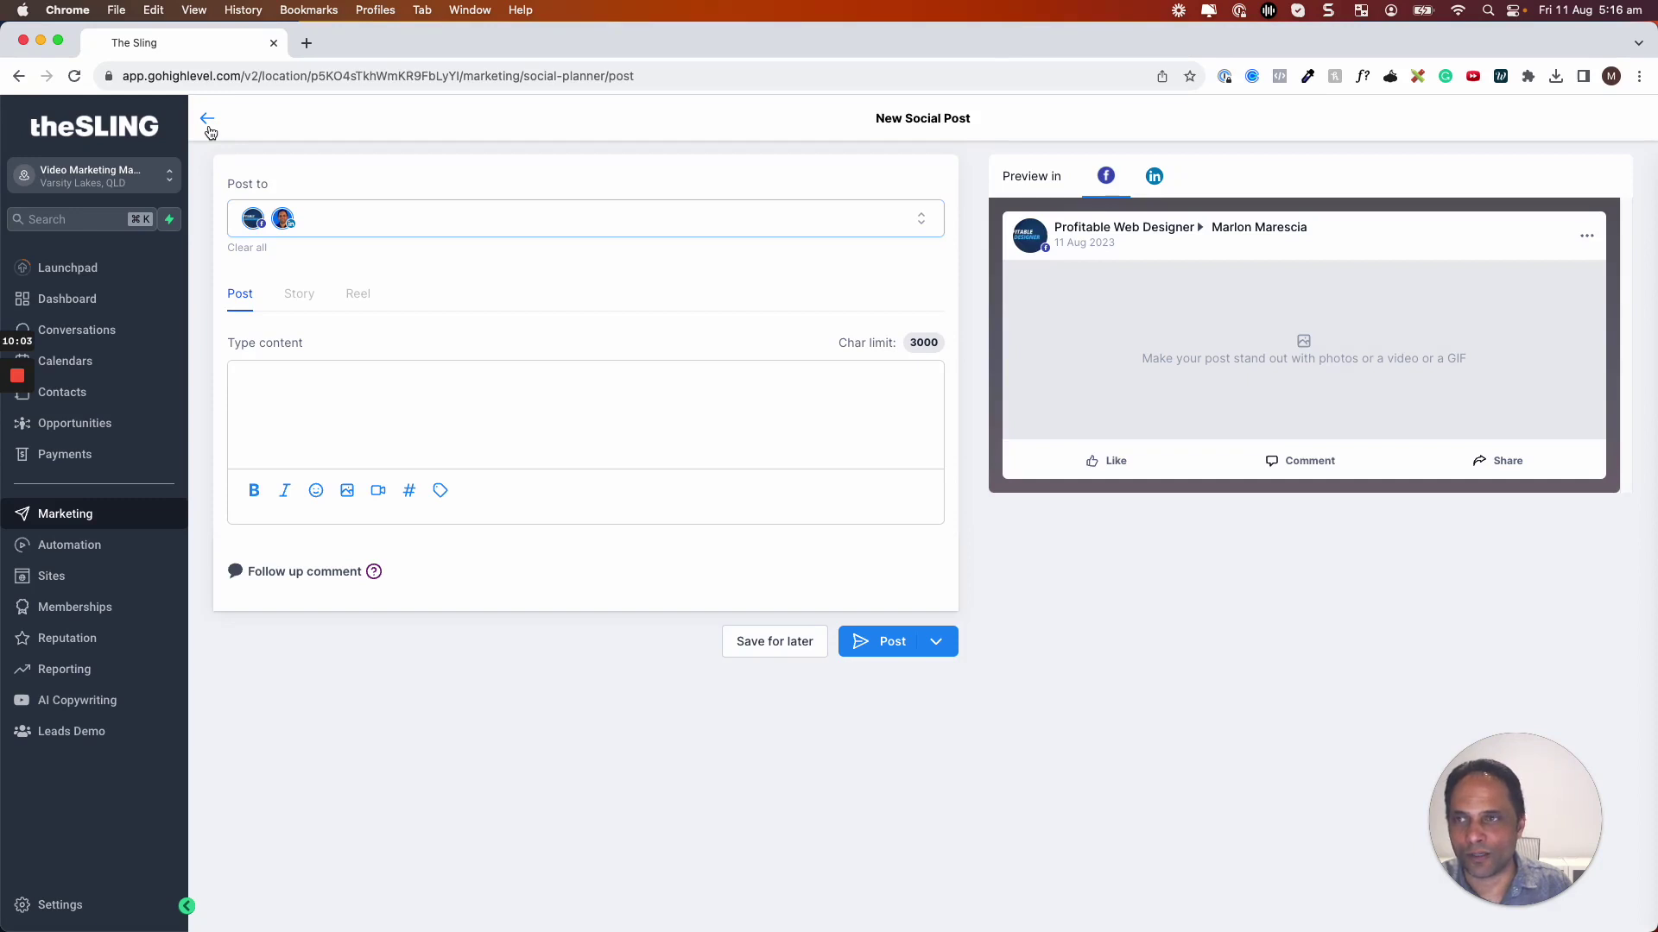
Step: Return to the Social Planner overview and dismiss the low-credits warning
{"action": "left_click", "coordinate": [208, 120]}
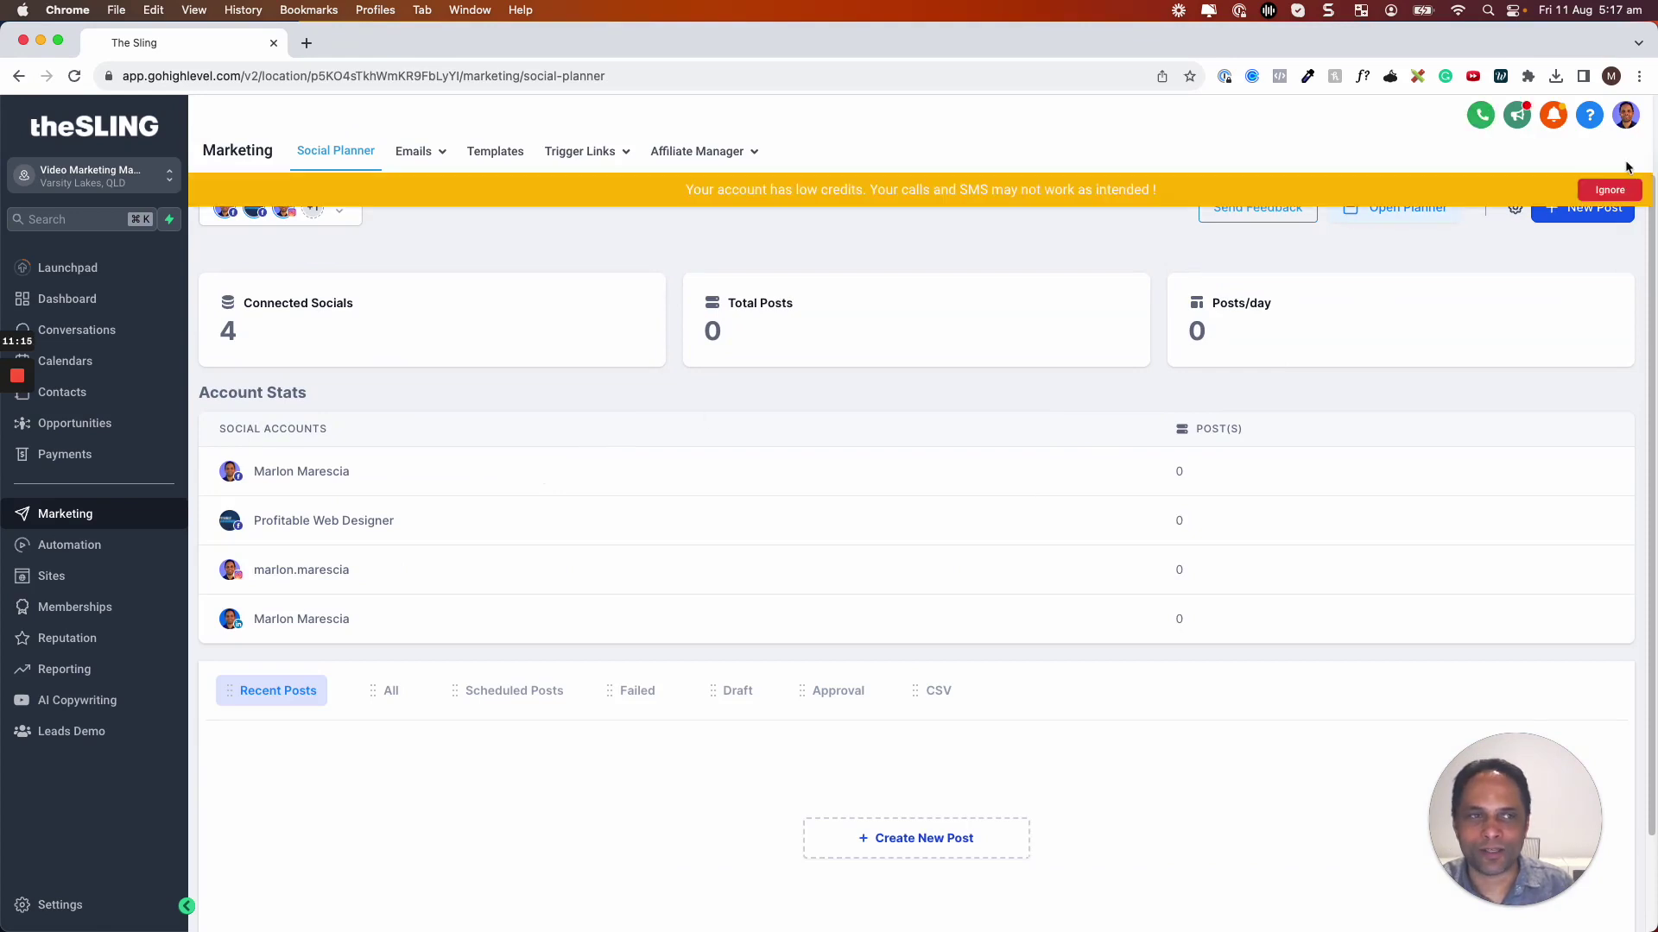
{"action": "left_click", "coordinate": [1610, 189]}
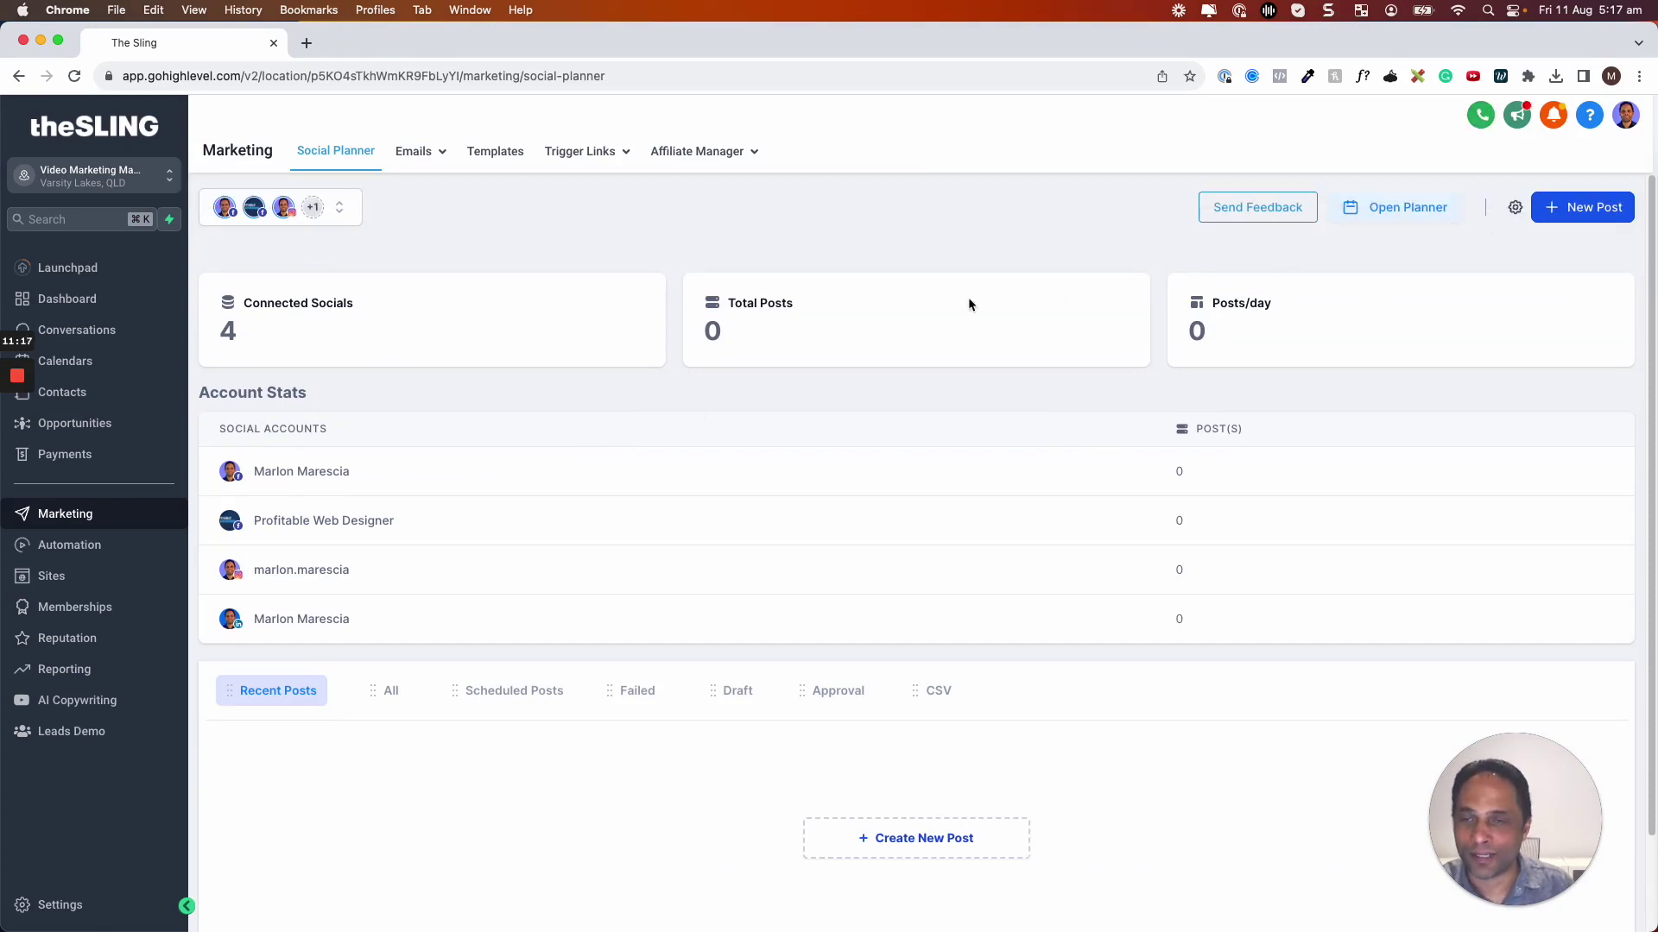